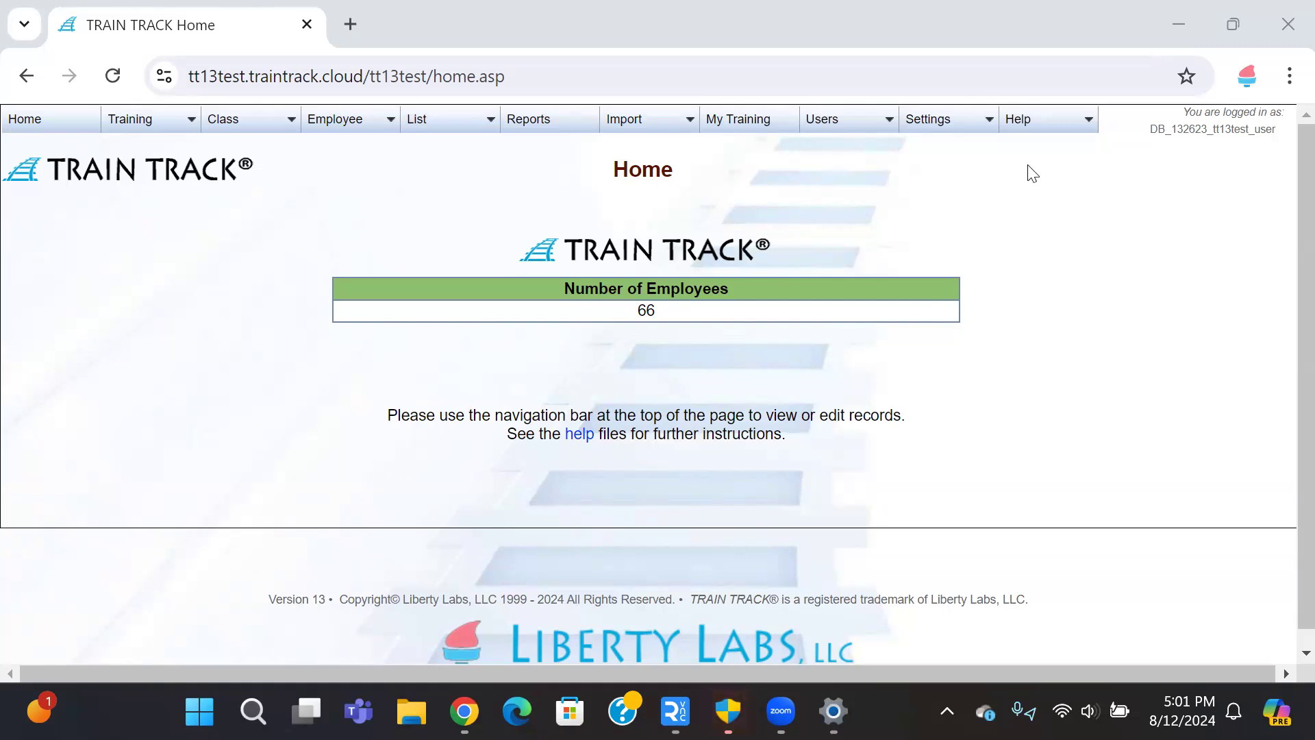
# Step: Open the TRAIN TRACK Help Files contents in a new tab and scroll the topic list
pyautogui.moveTo(1053, 124)
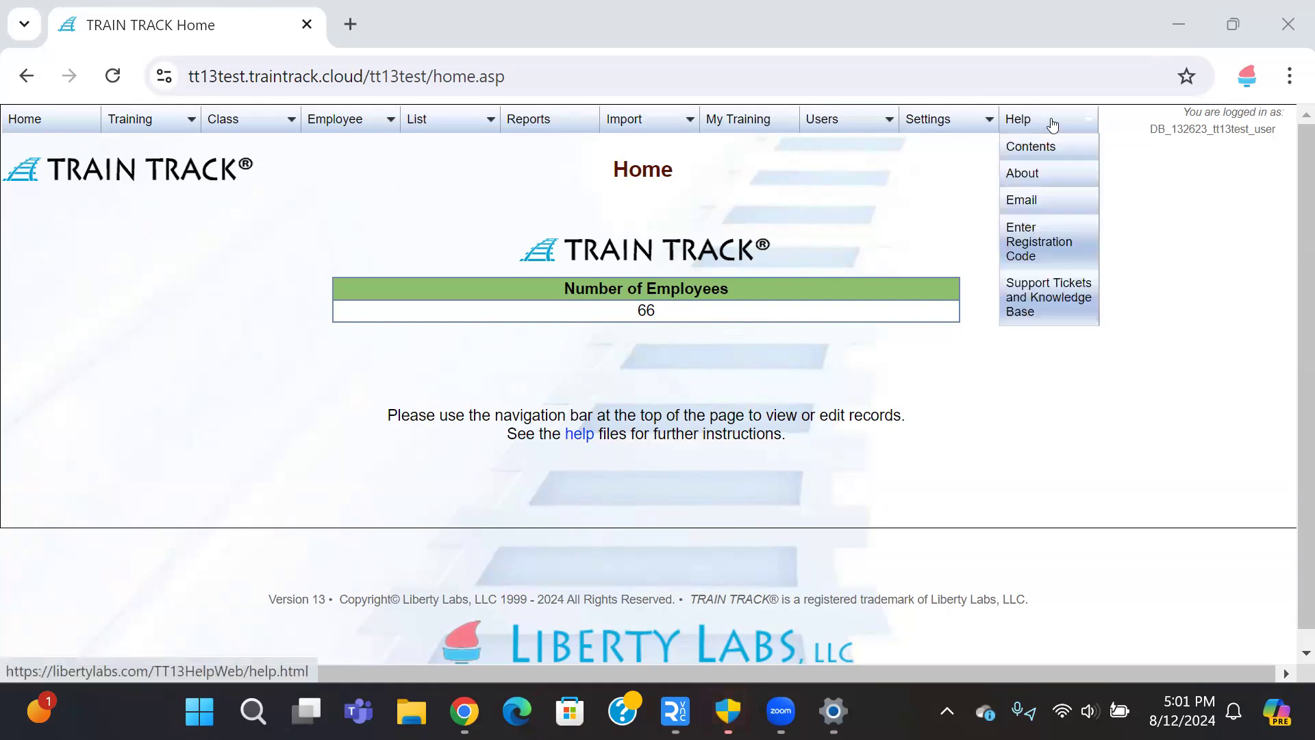
pyautogui.click(1052, 149)
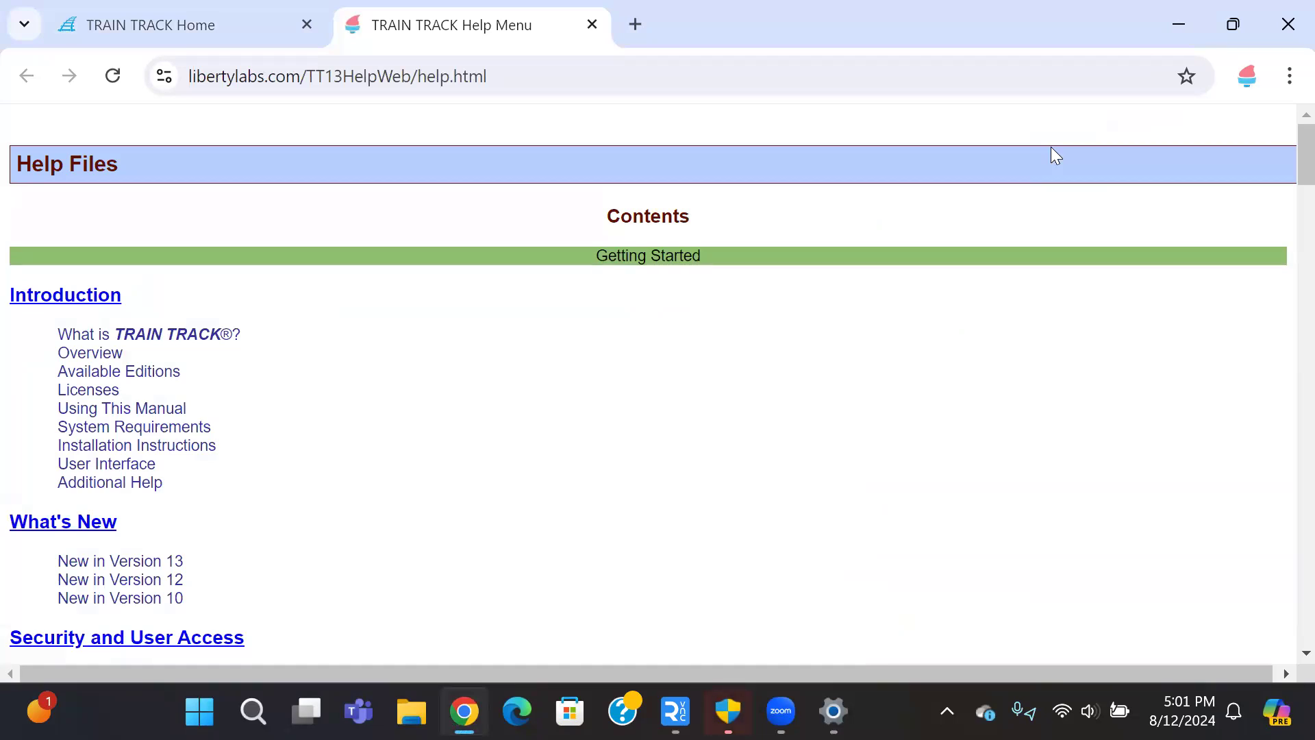
pyautogui.scroll(-5, 448, 370)
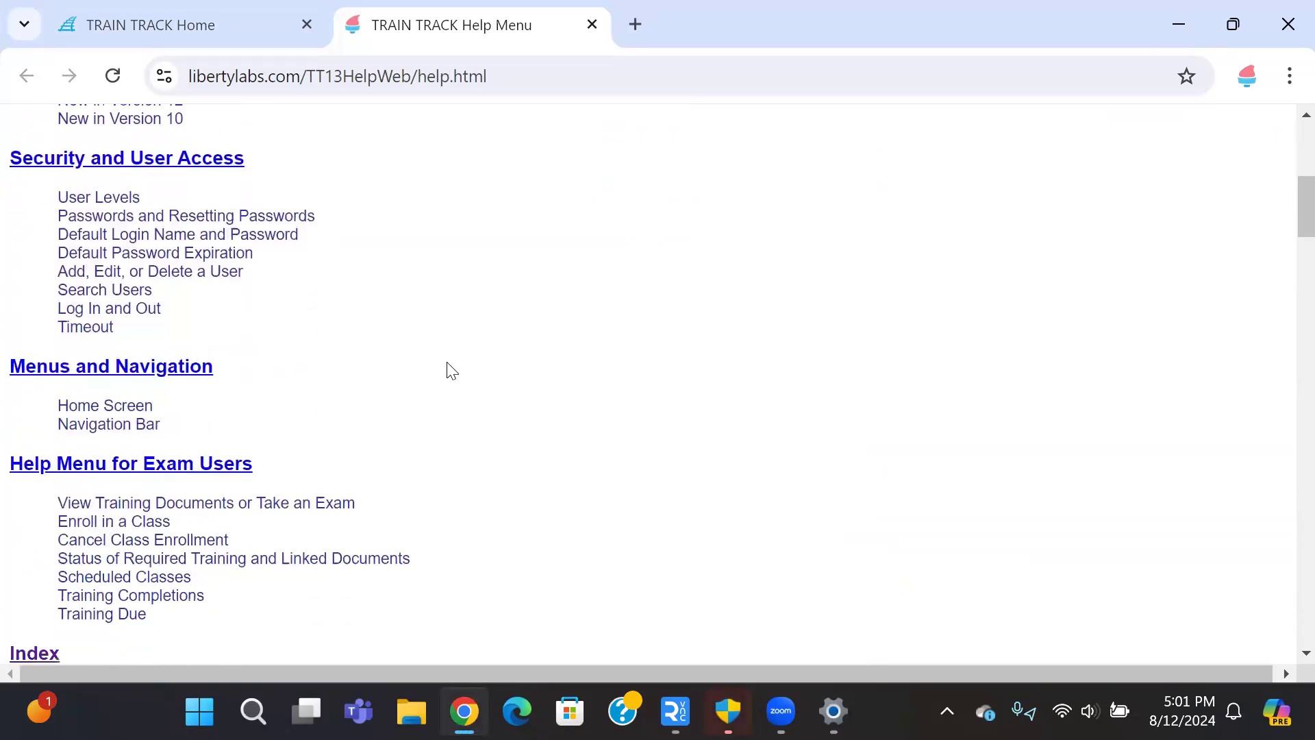
pyautogui.scroll(-8, 449, 370)
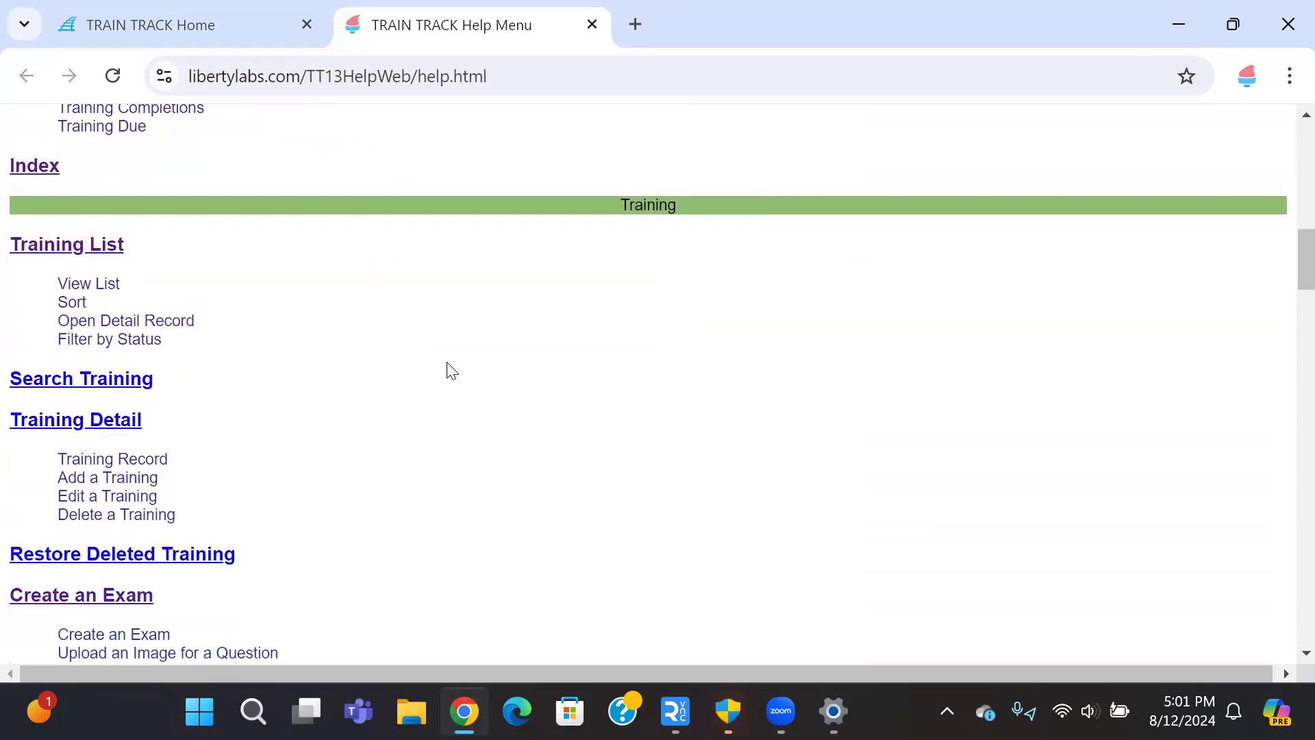
pyautogui.scroll(-3, 451, 371)
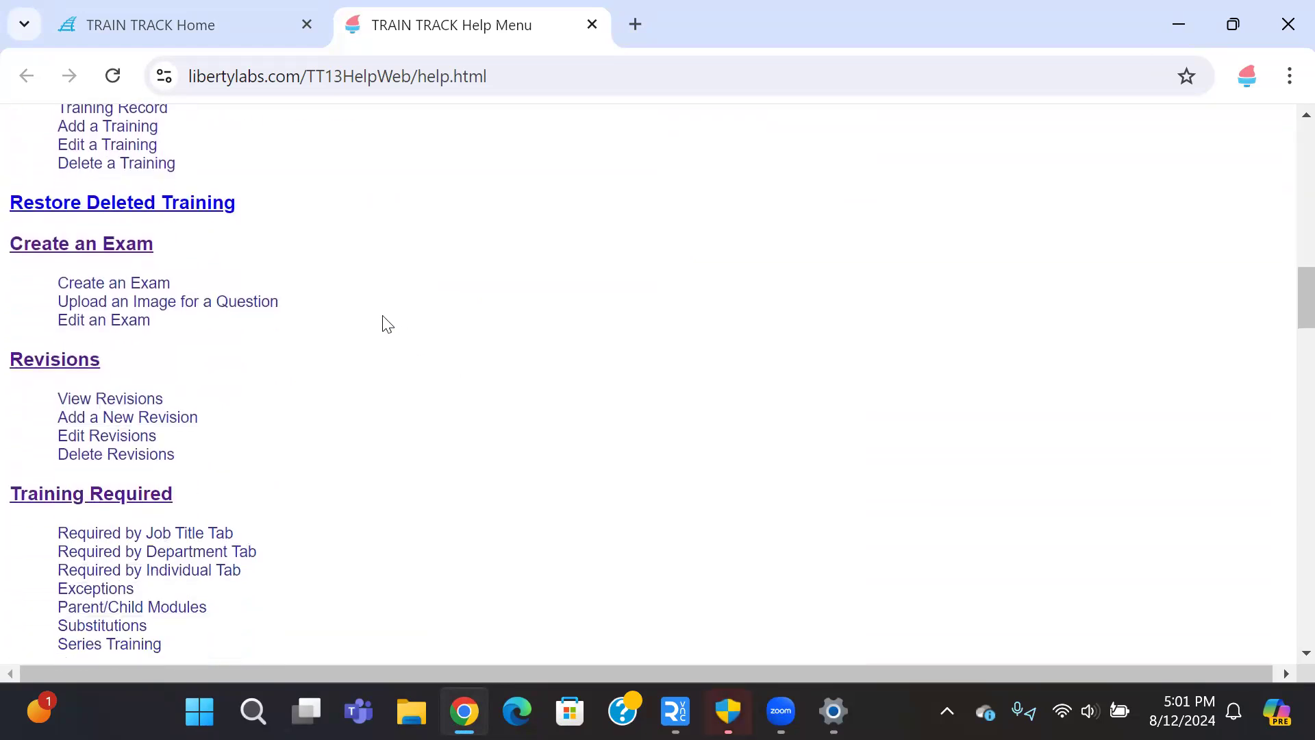
# Step: Open the Create an Exam help page and read through its steps
pyautogui.click(106, 250)
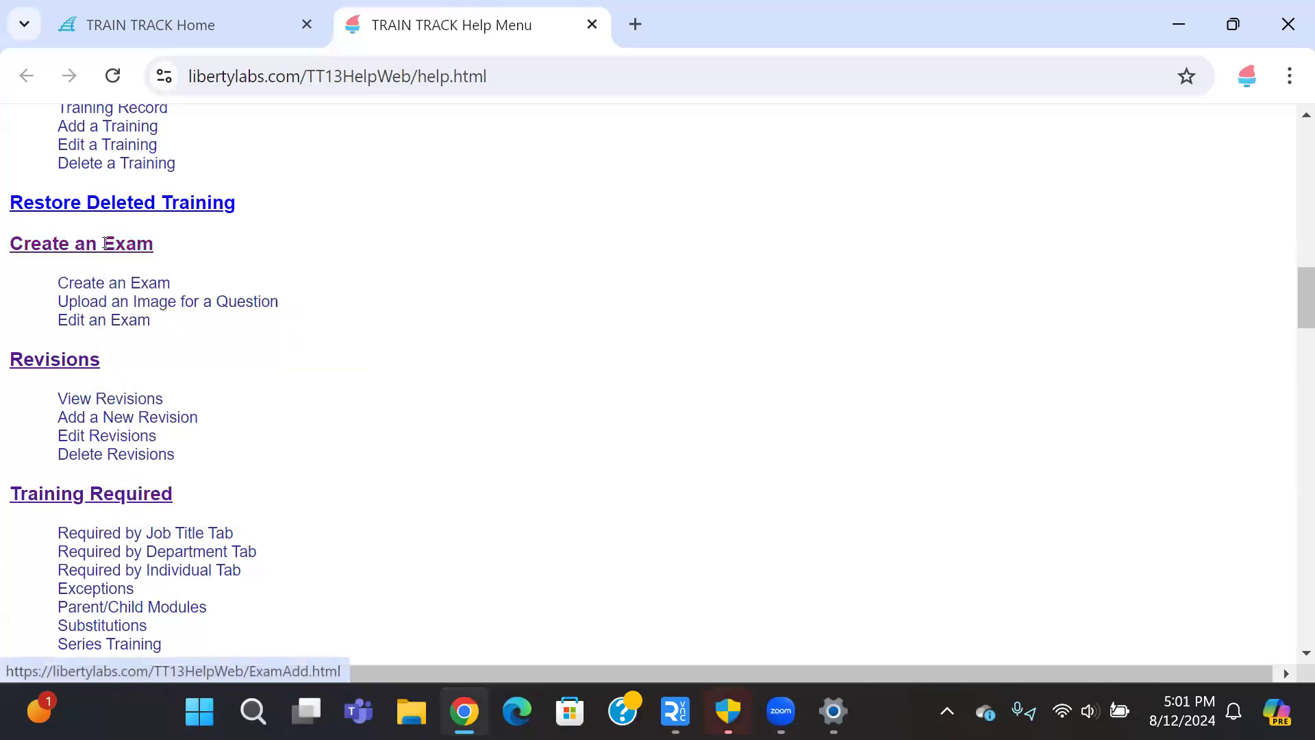
pyautogui.scroll(-3, 104, 242)
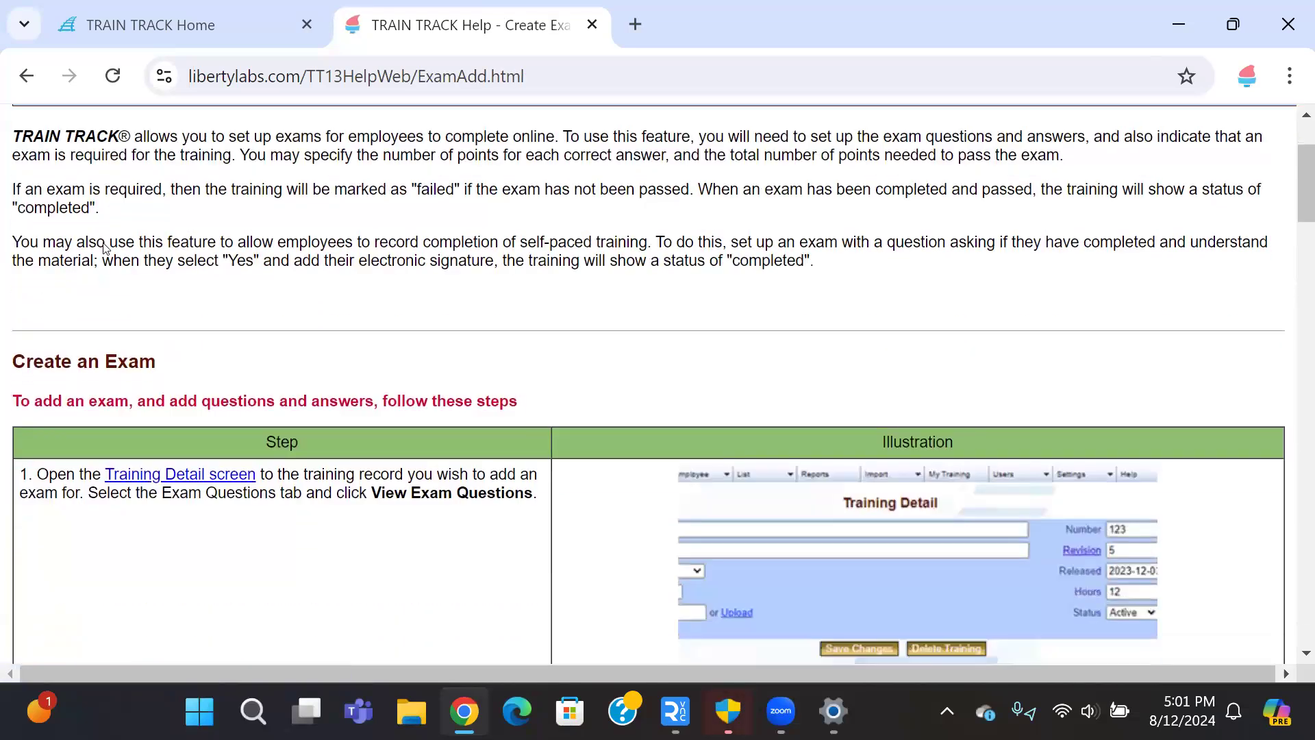
pyautogui.scroll(-2, 106, 249)
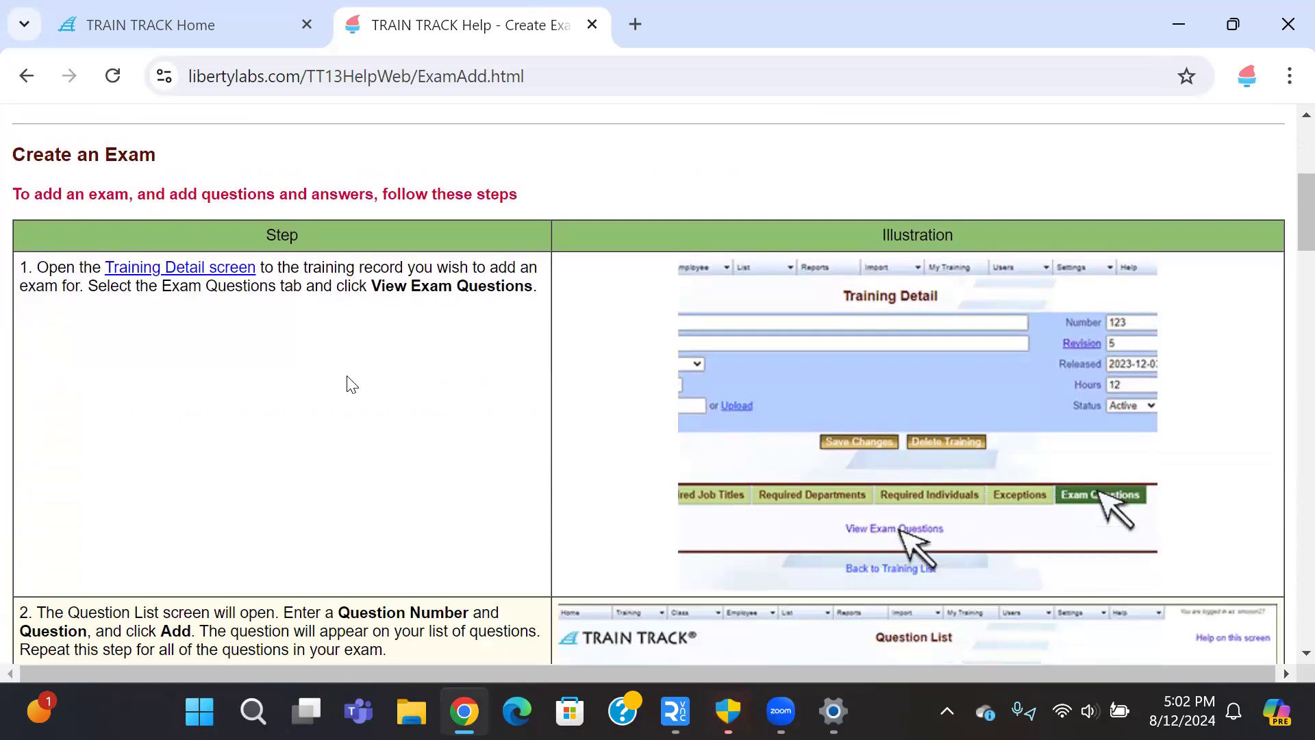
pyautogui.scroll(-2, 282, 316)
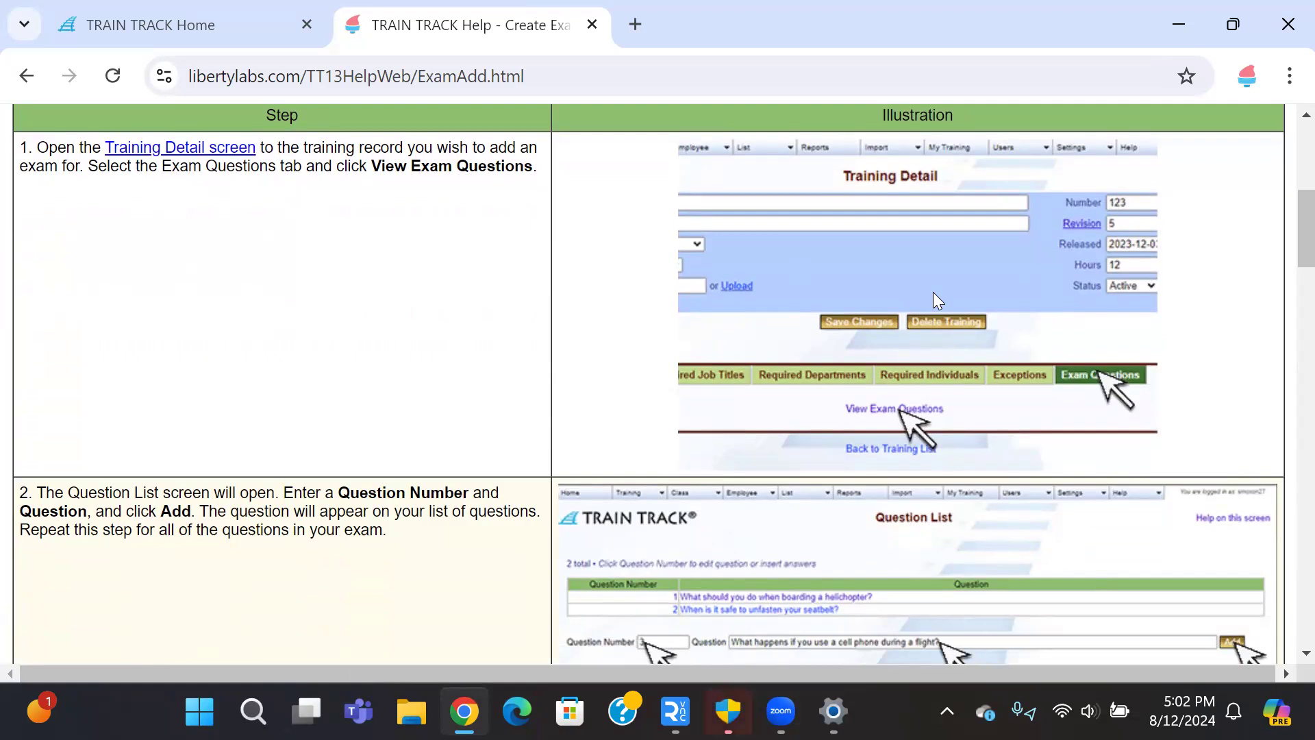
pyautogui.scroll(-4, 933, 293)
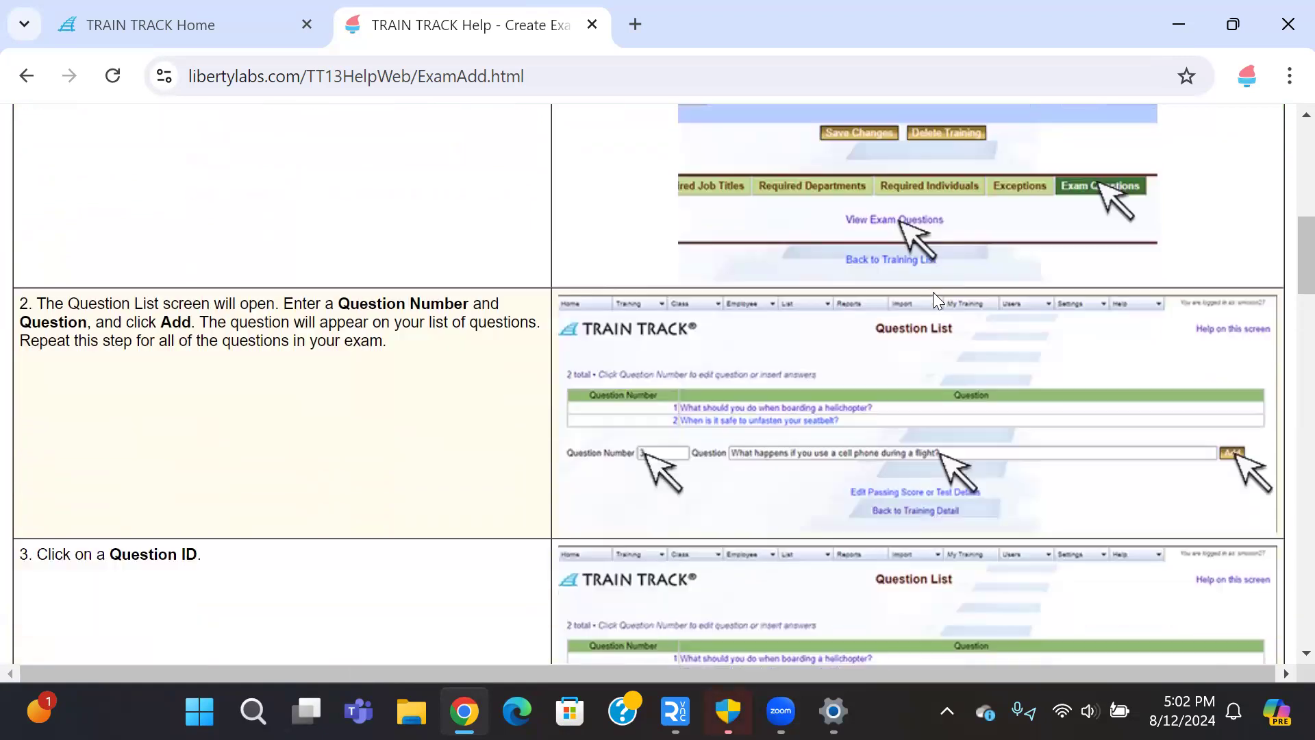
pyautogui.scroll(-4, 937, 300)
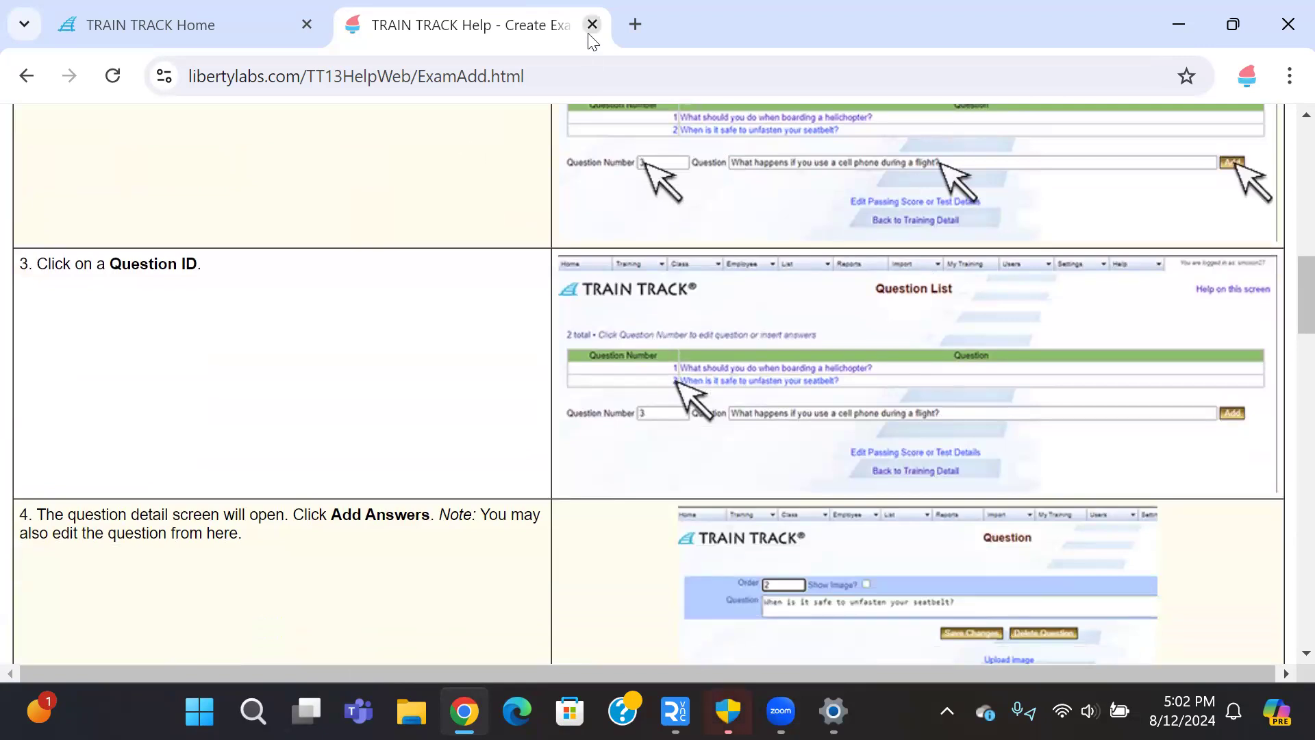
# Step: Return to the Help contents and scroll down through the remaining topics
pyautogui.click(26, 78)
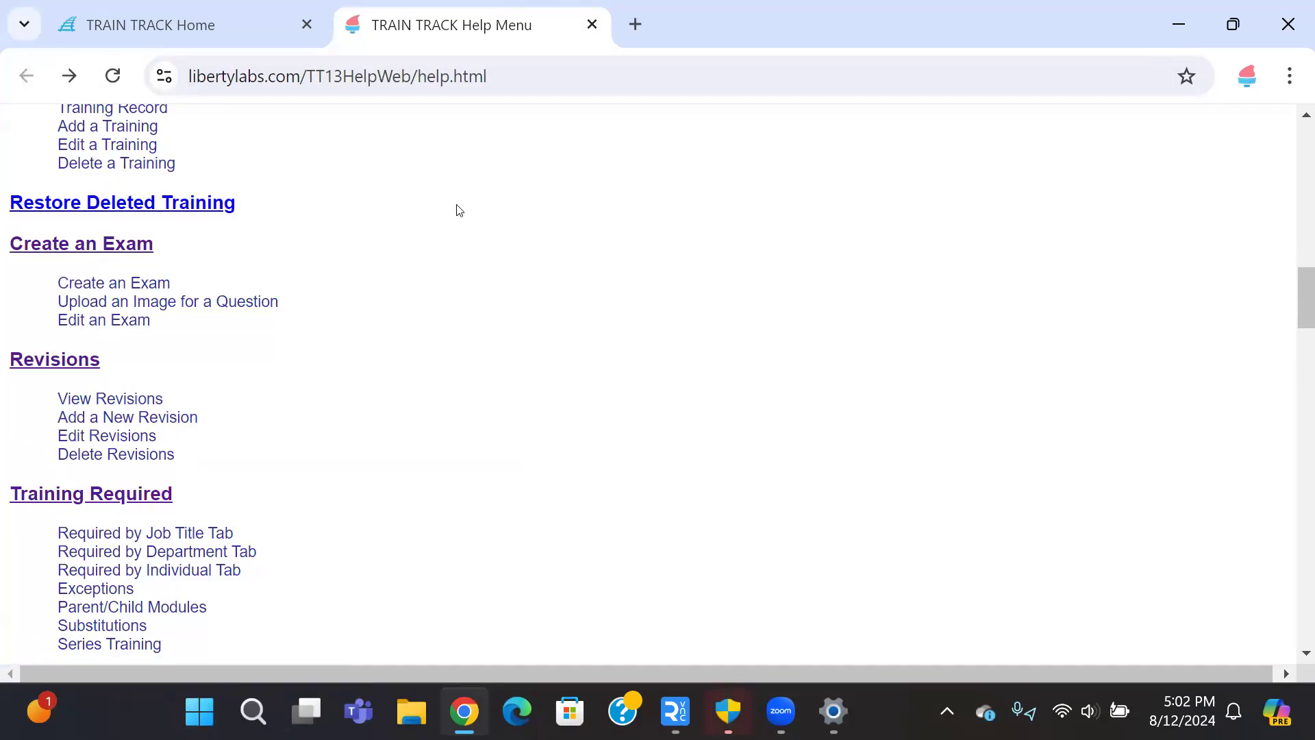
pyautogui.scroll(-9, 459, 210)
pyautogui.scroll(-10, 459, 210)
pyautogui.scroll(-10, 458, 210)
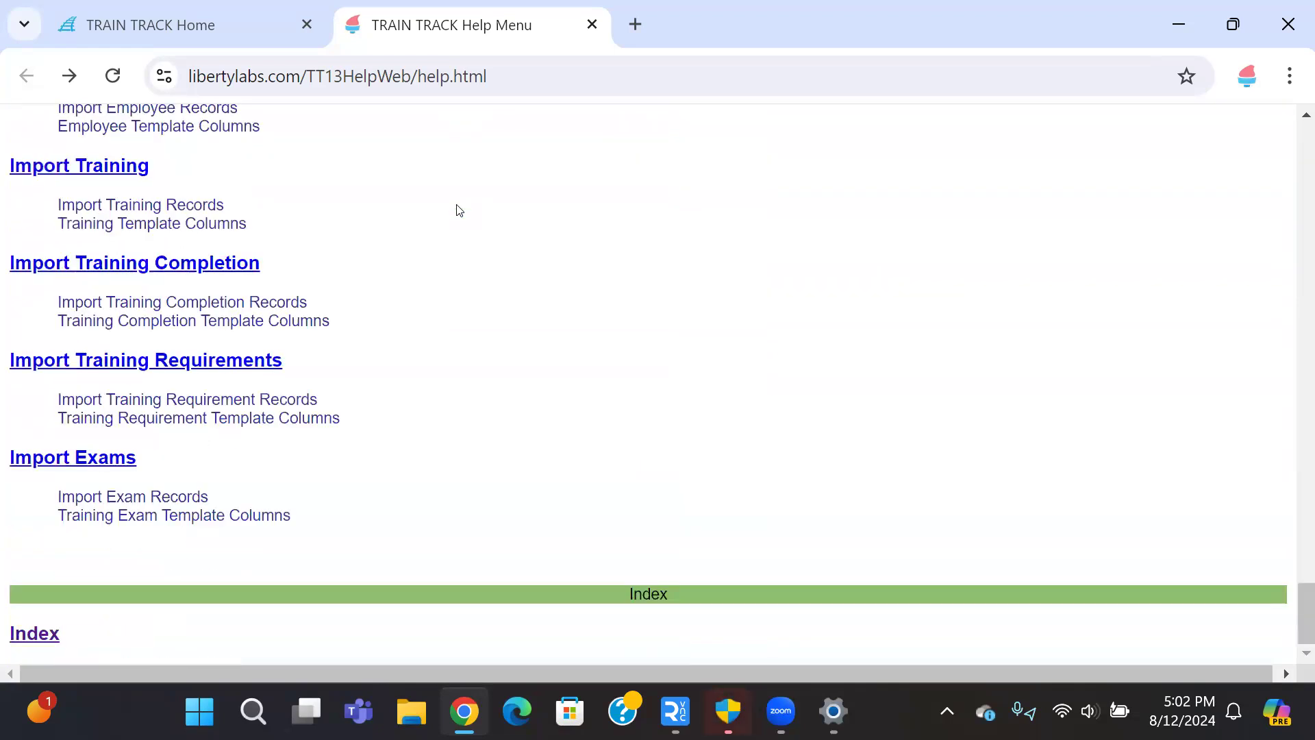
# Step: Search the Help index for 'exam', step through two matches, then close the help tab
pyautogui.click(31, 634)
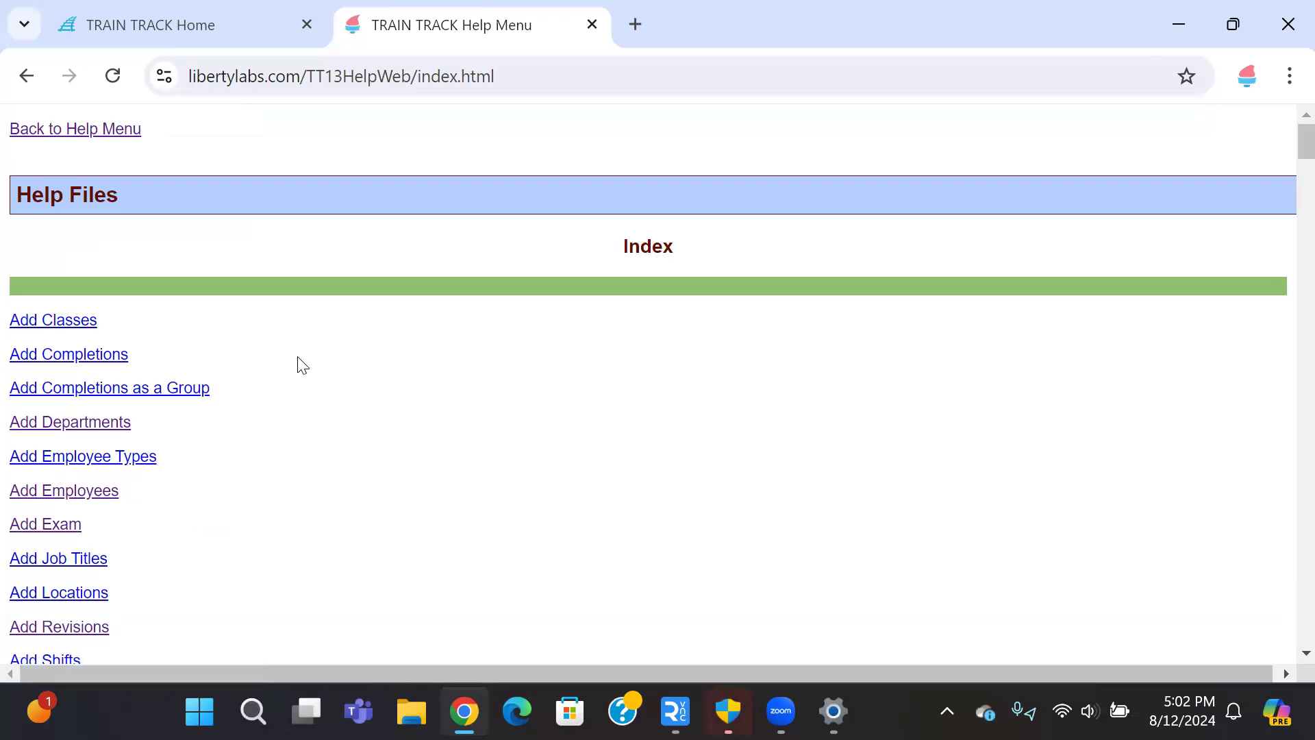
pyautogui.scroll(-3, 303, 365)
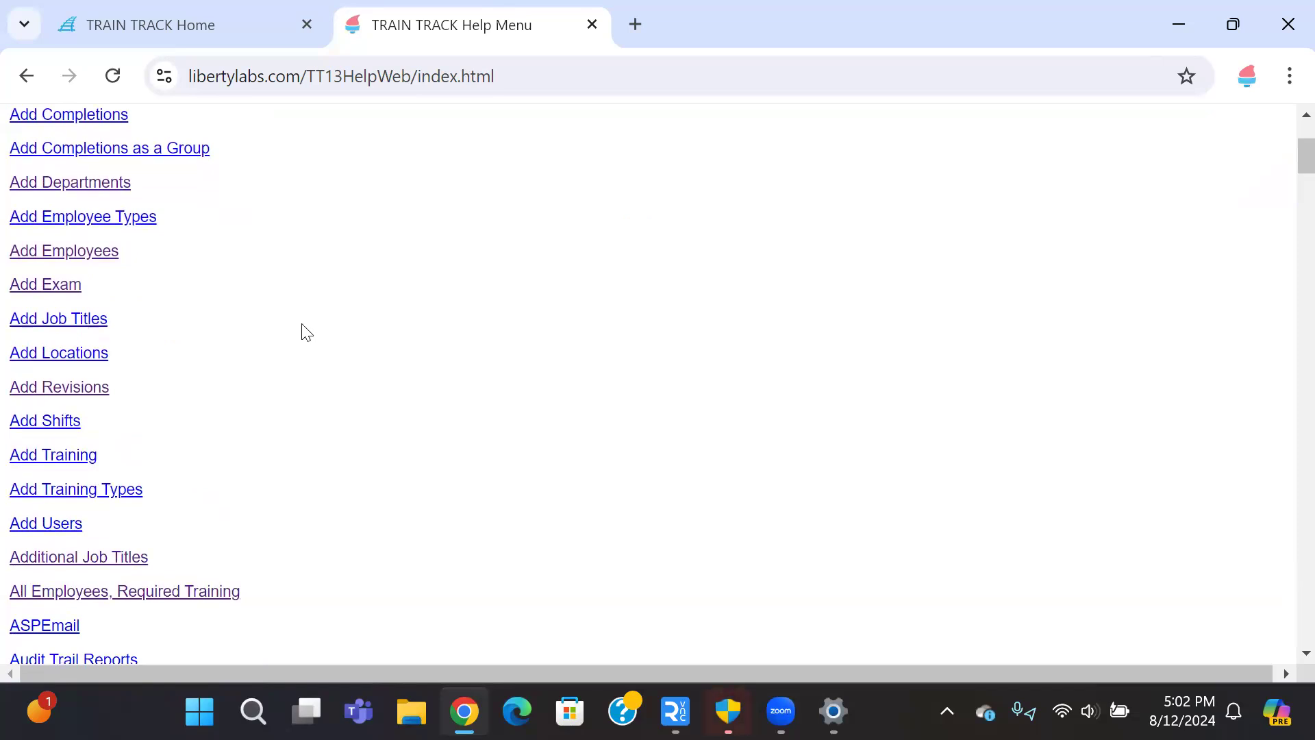
pyautogui.hotkey('ctrl', 'f')
pyautogui.write('exam')
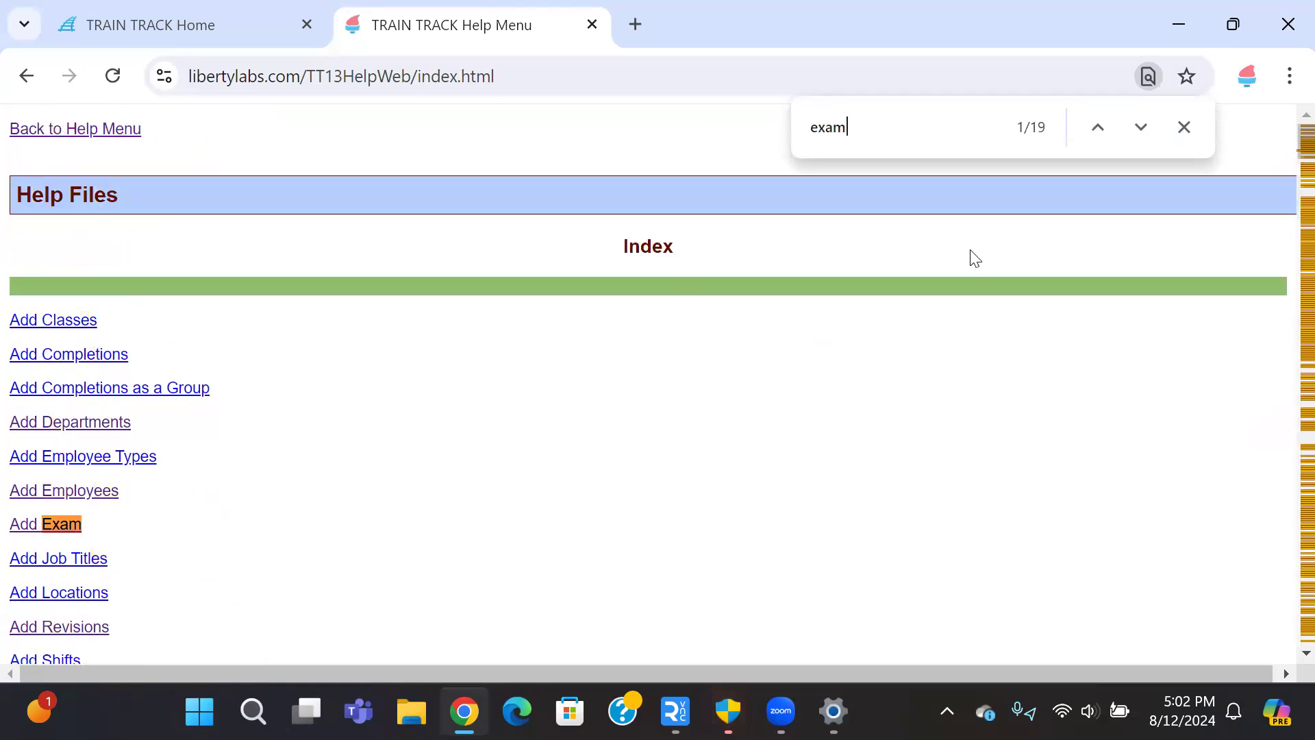
pyautogui.click(1147, 127)
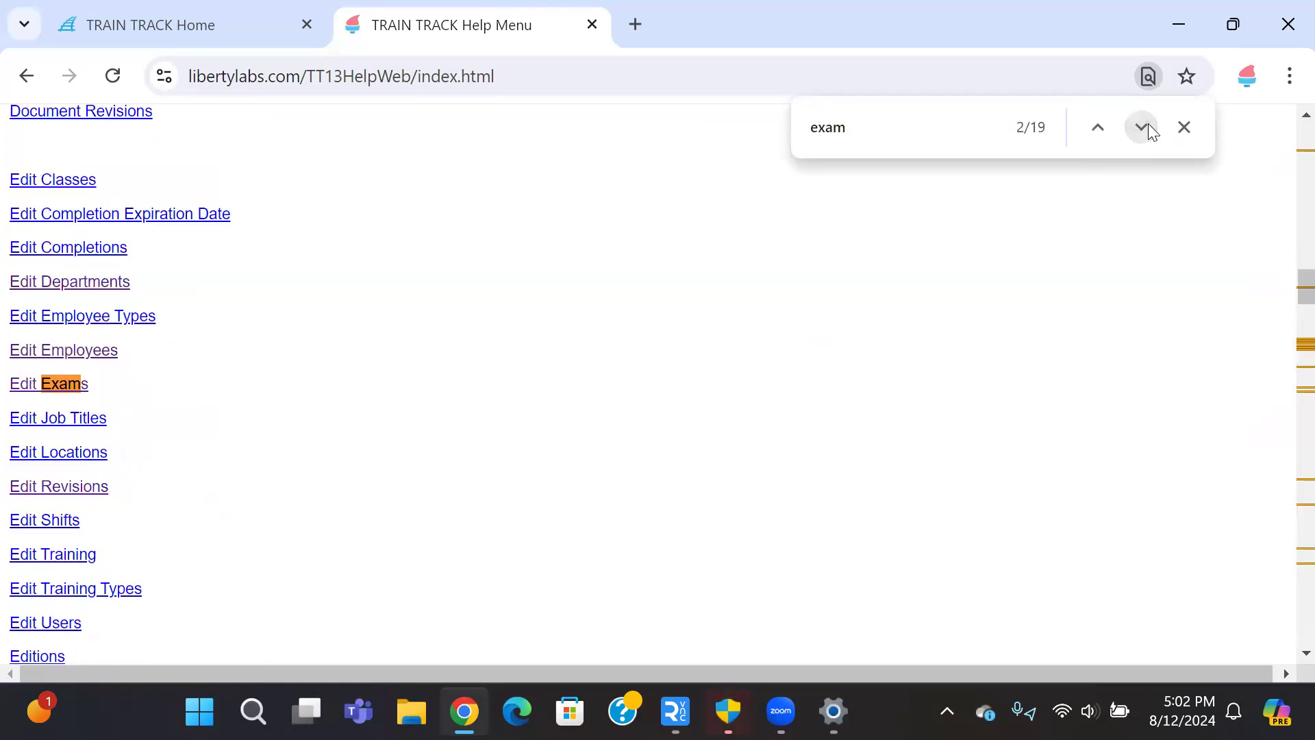
pyautogui.click(1148, 128)
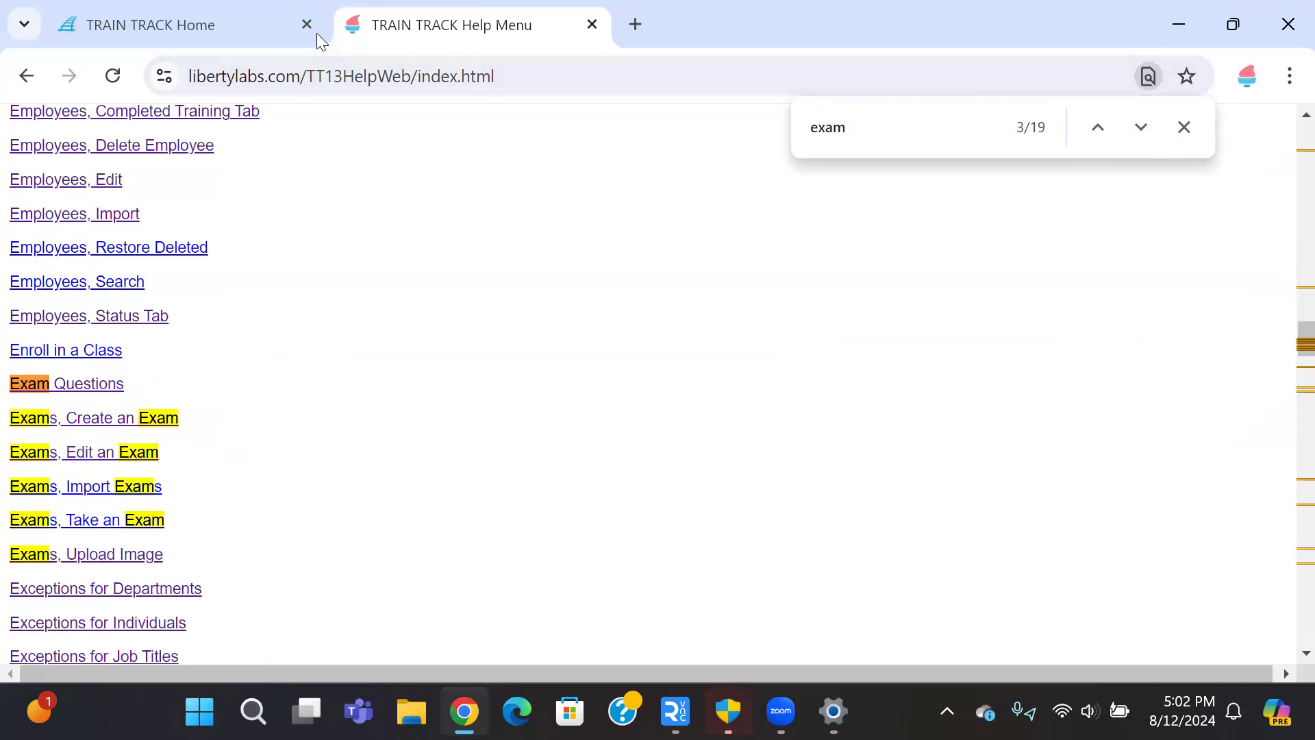
pyautogui.hotkey('ctrl', 'w')
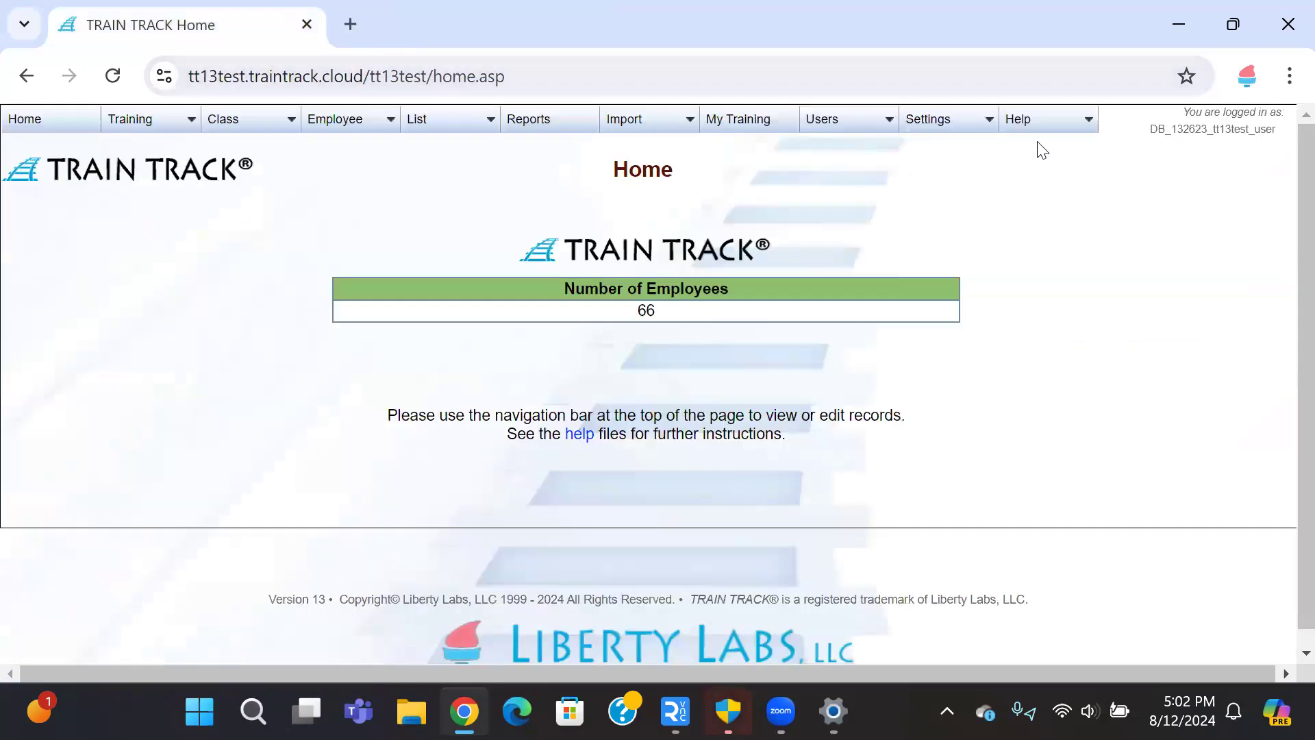
# Step: Open Support Tickets and Knowledge Base from the TRAIN TRACK Help menu
pyautogui.moveTo(1042, 122)
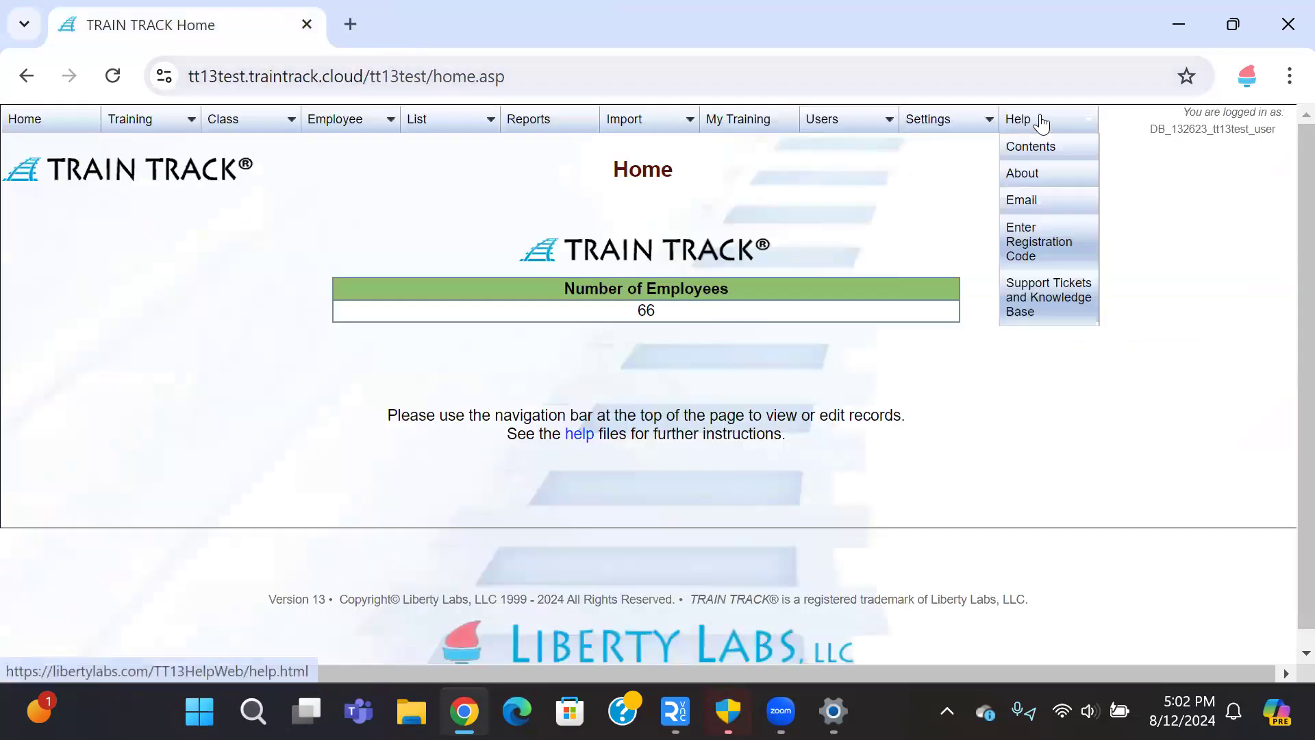
pyautogui.click(1040, 303)
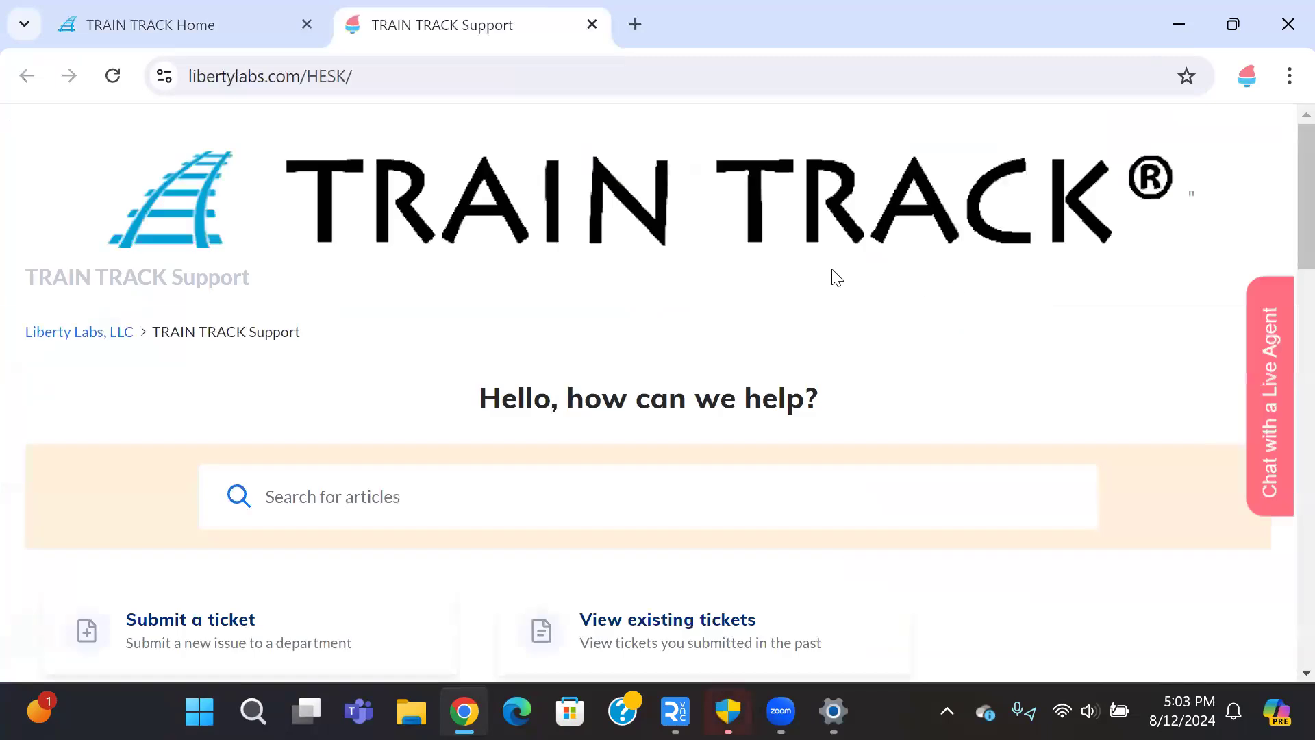
# Step: Search the knowledge base for 'user permissions' and open the User Permissions article
pyautogui.click(338, 496)
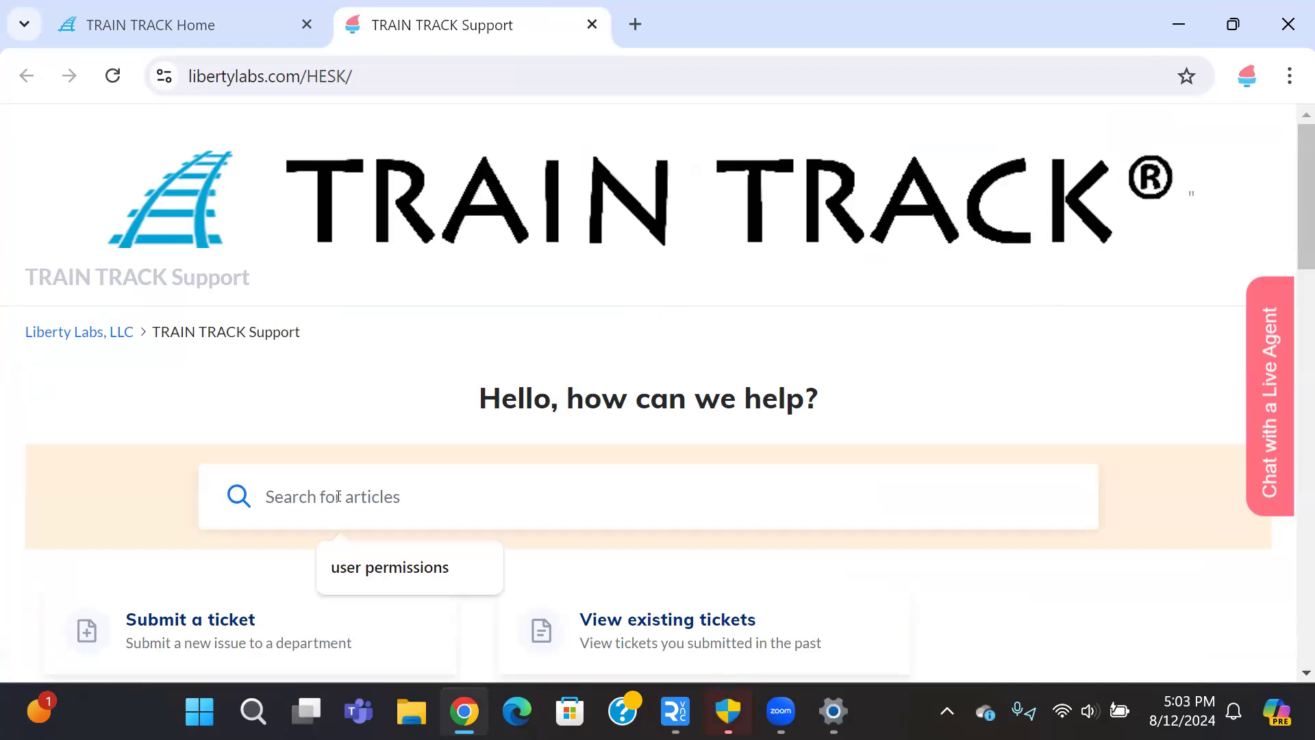
pyautogui.click(398, 566)
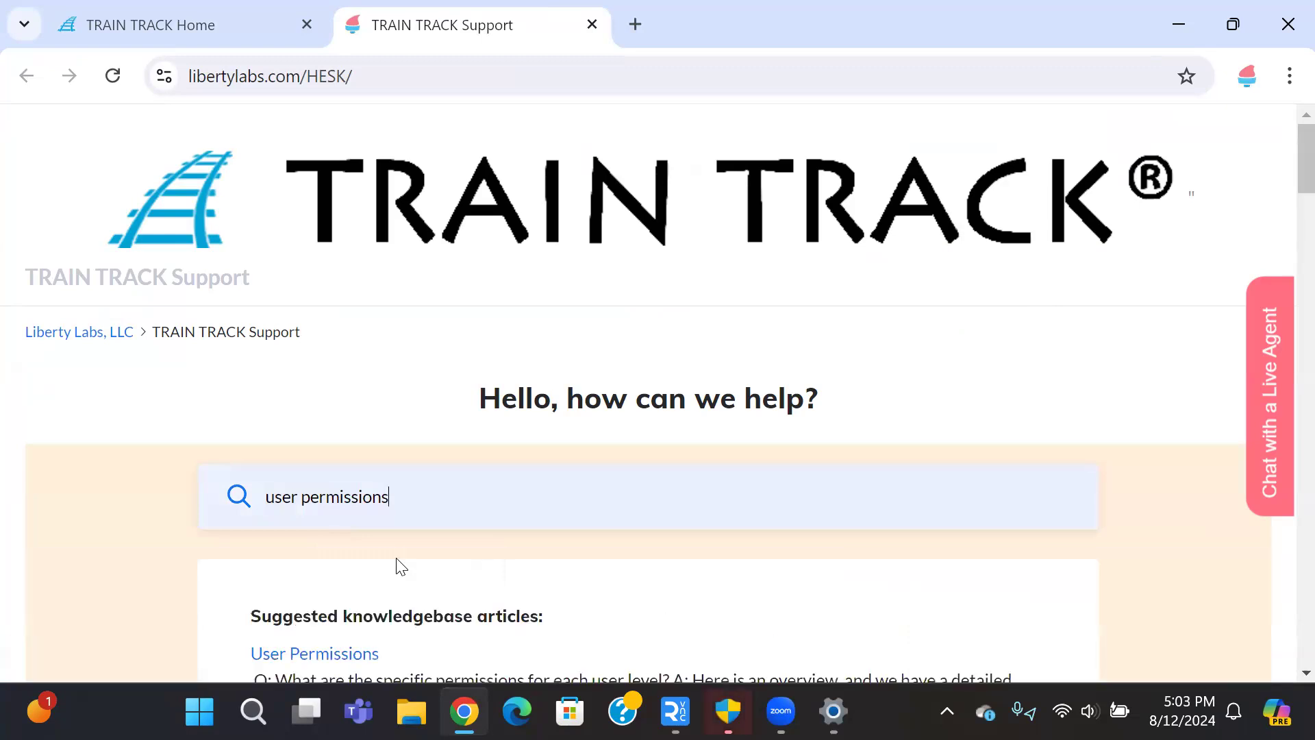
pyautogui.scroll(-4, 401, 567)
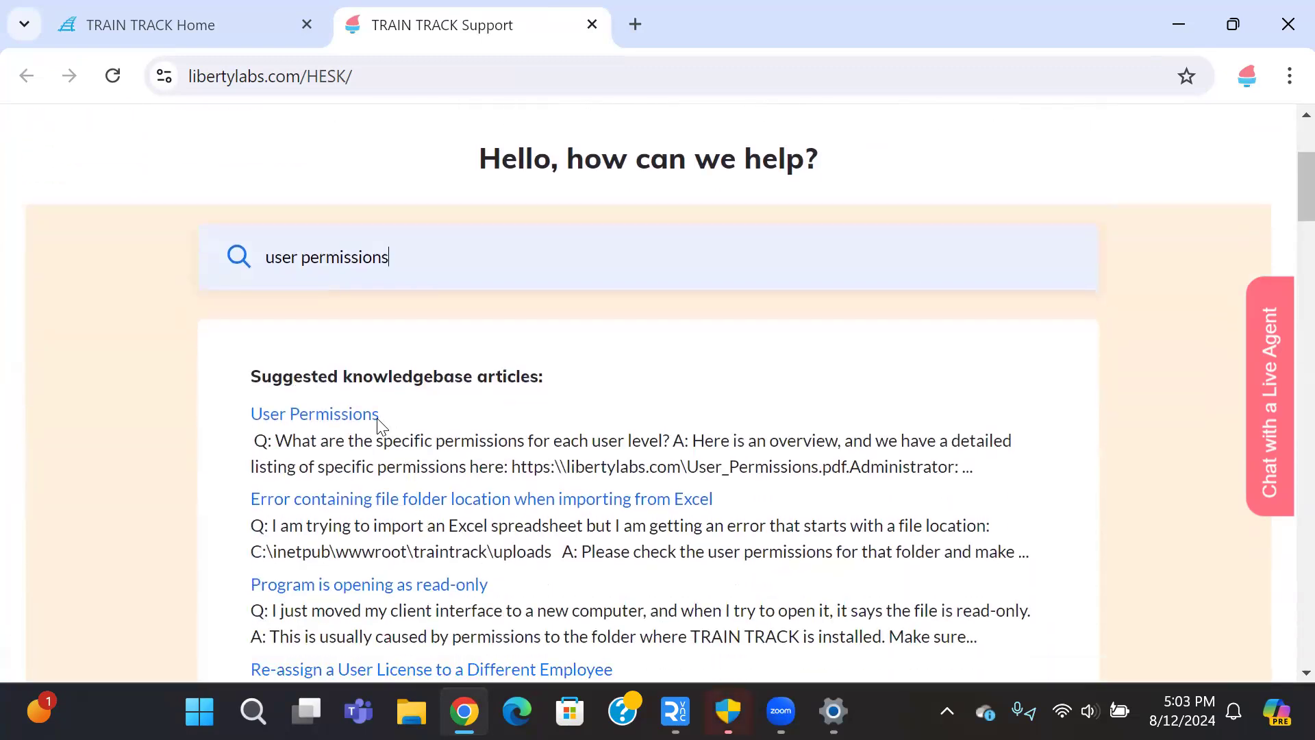
pyautogui.click(347, 419)
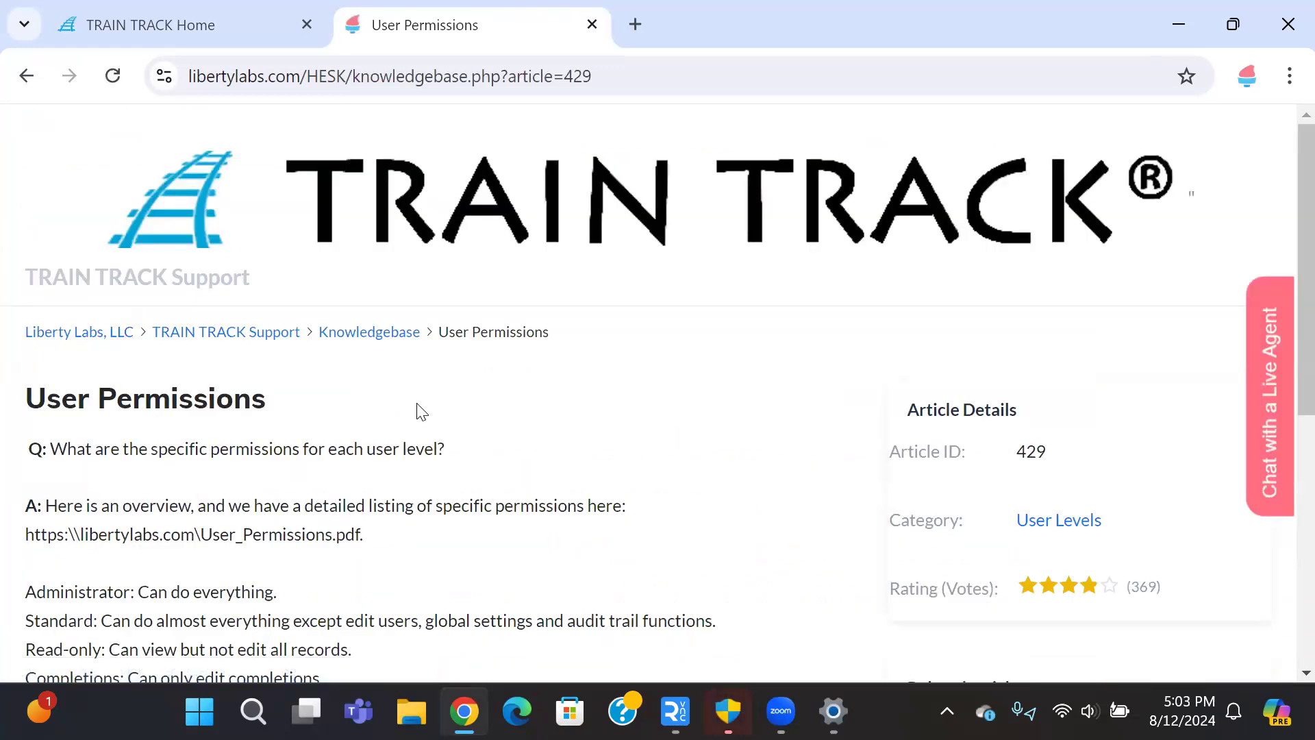
pyautogui.scroll(-4, 421, 411)
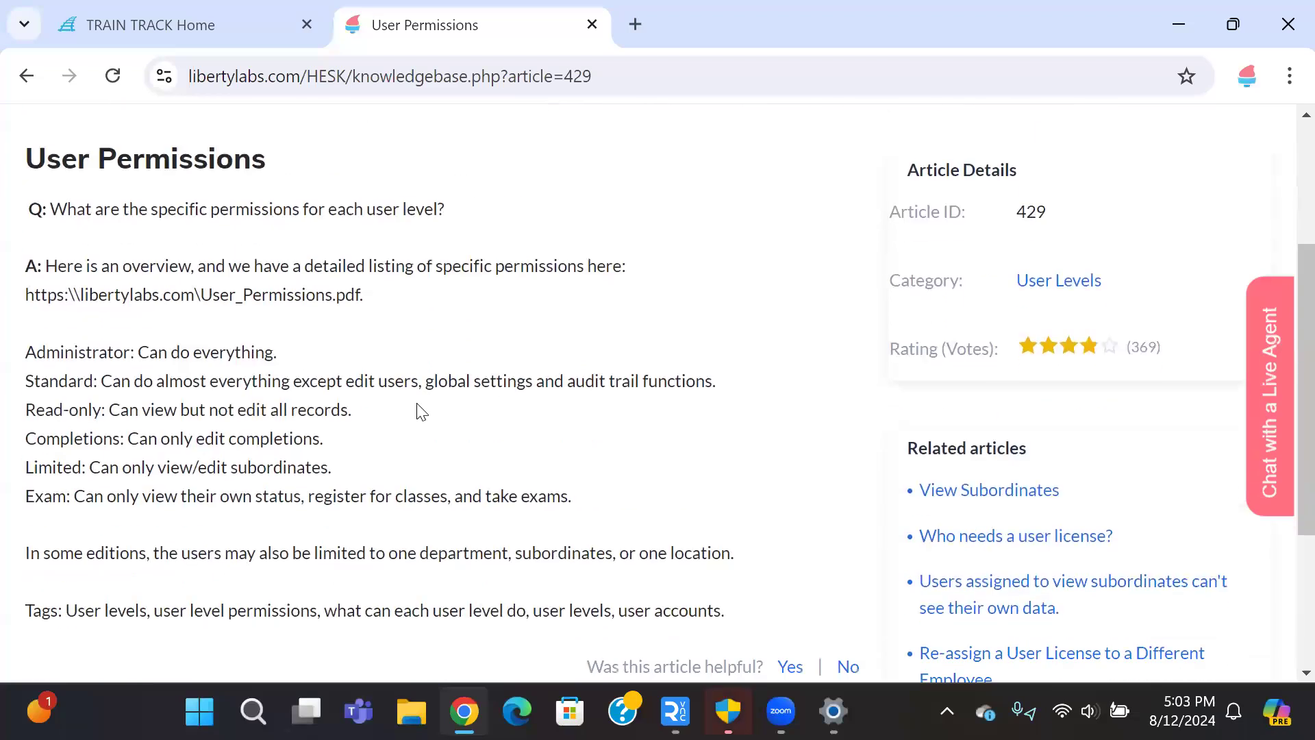
# Step: Select the permissions PDF address from the article and start a new blank tab
pyautogui.moveTo(10, 356); pyautogui.dragTo(578, 499)
pyautogui.click(585, 502)
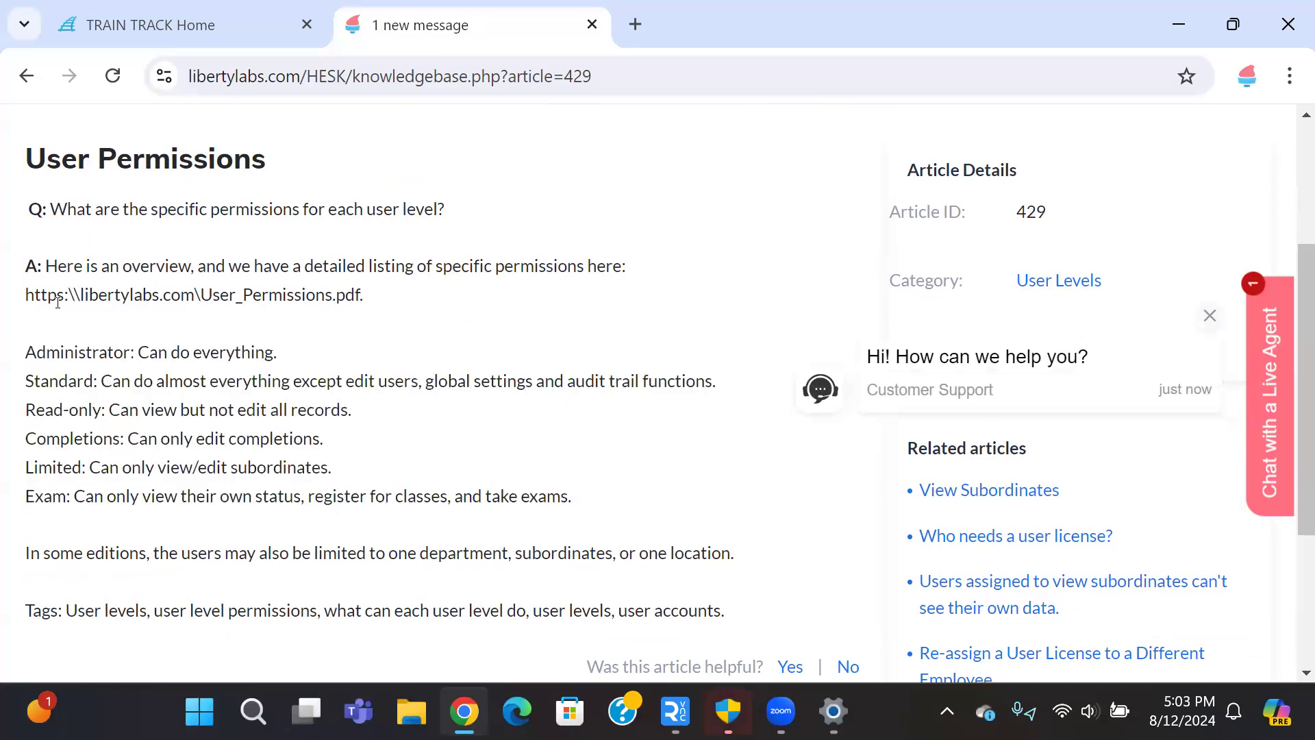
pyautogui.moveTo(26, 297); pyautogui.dragTo(360, 304)
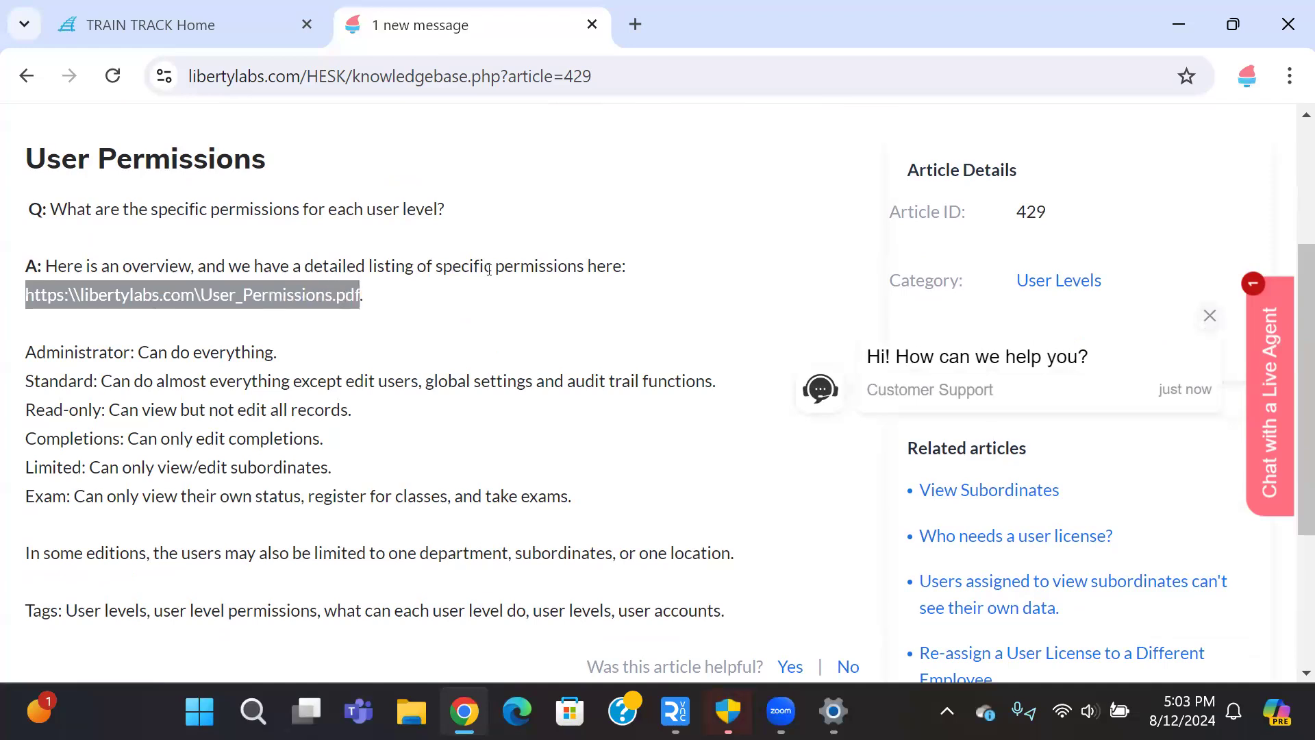
pyautogui.hotkey('ctrl', 't')
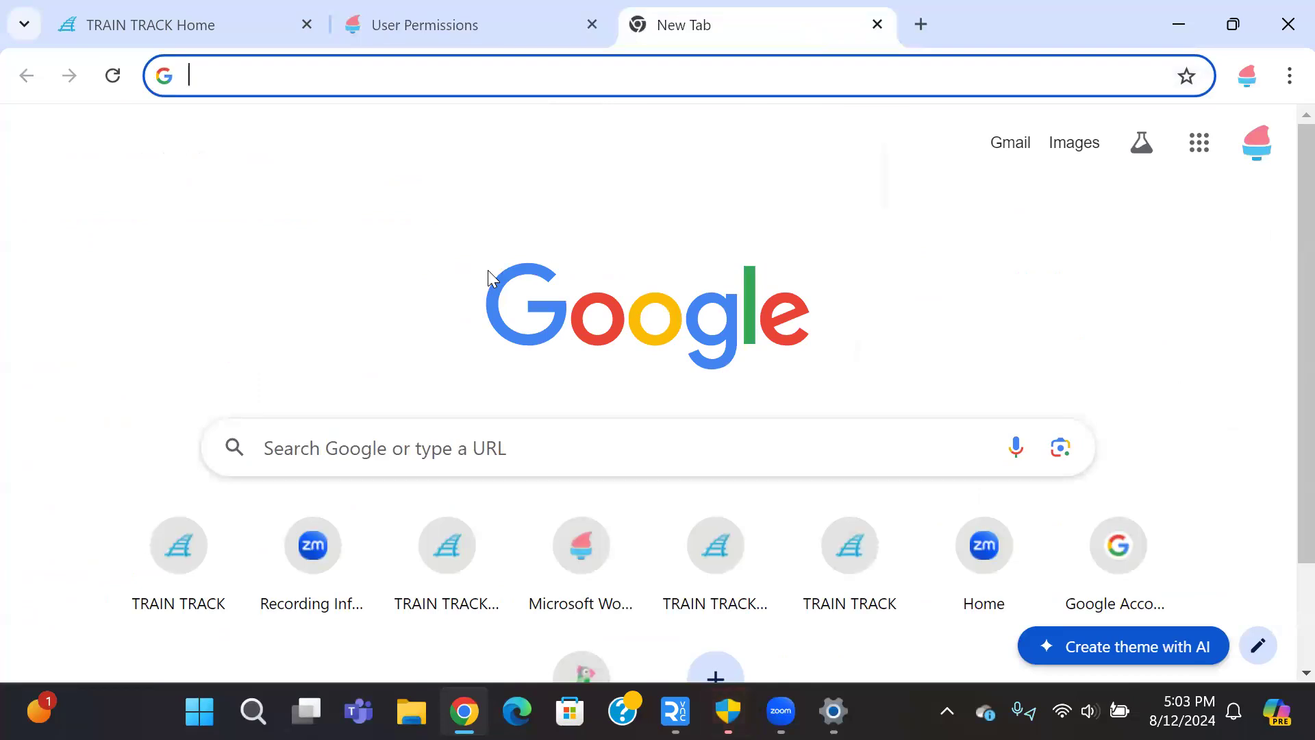
# Step: Load the pasted permissions PDF address and scroll through the user permissions table
pyautogui.write('https://libertylabs.com/User_Permissions.pdf')
pyautogui.press('Return')
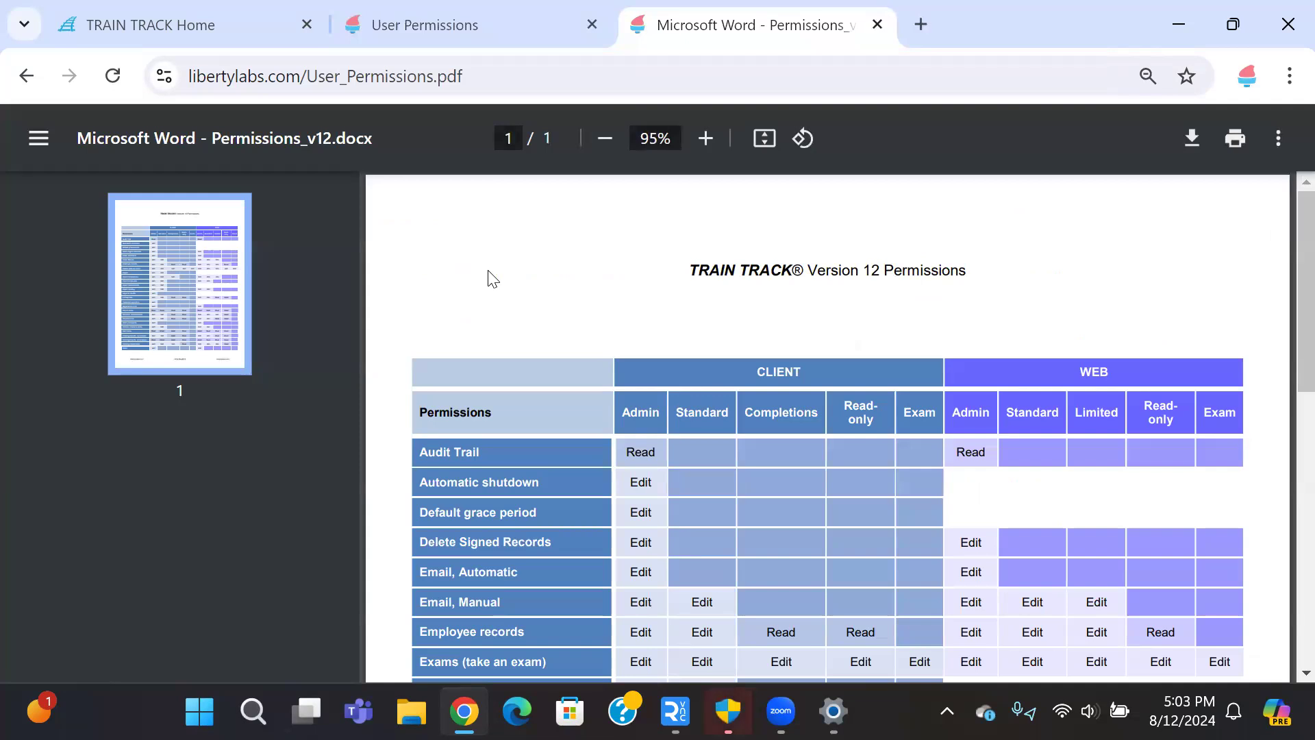
pyautogui.scroll(-2, 626, 266)
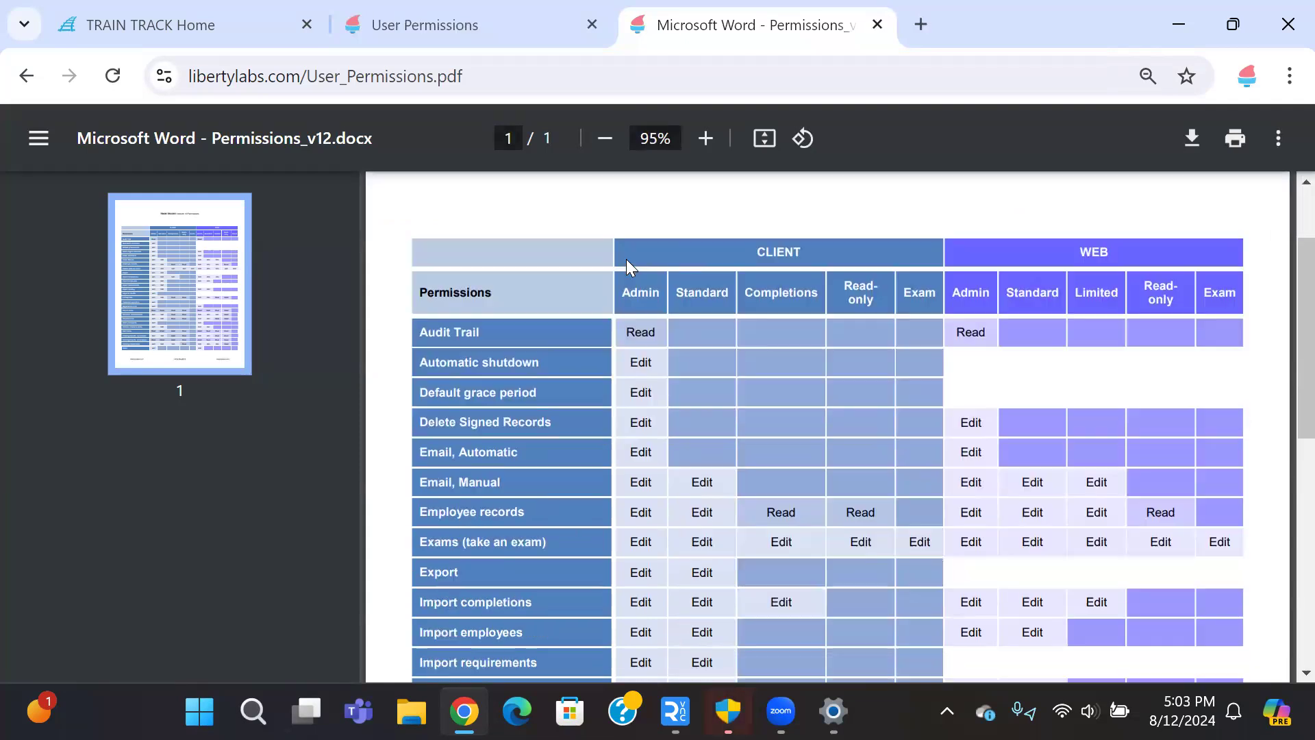
pyautogui.scroll(-2, 626, 259)
pyautogui.scroll(2, 626, 258)
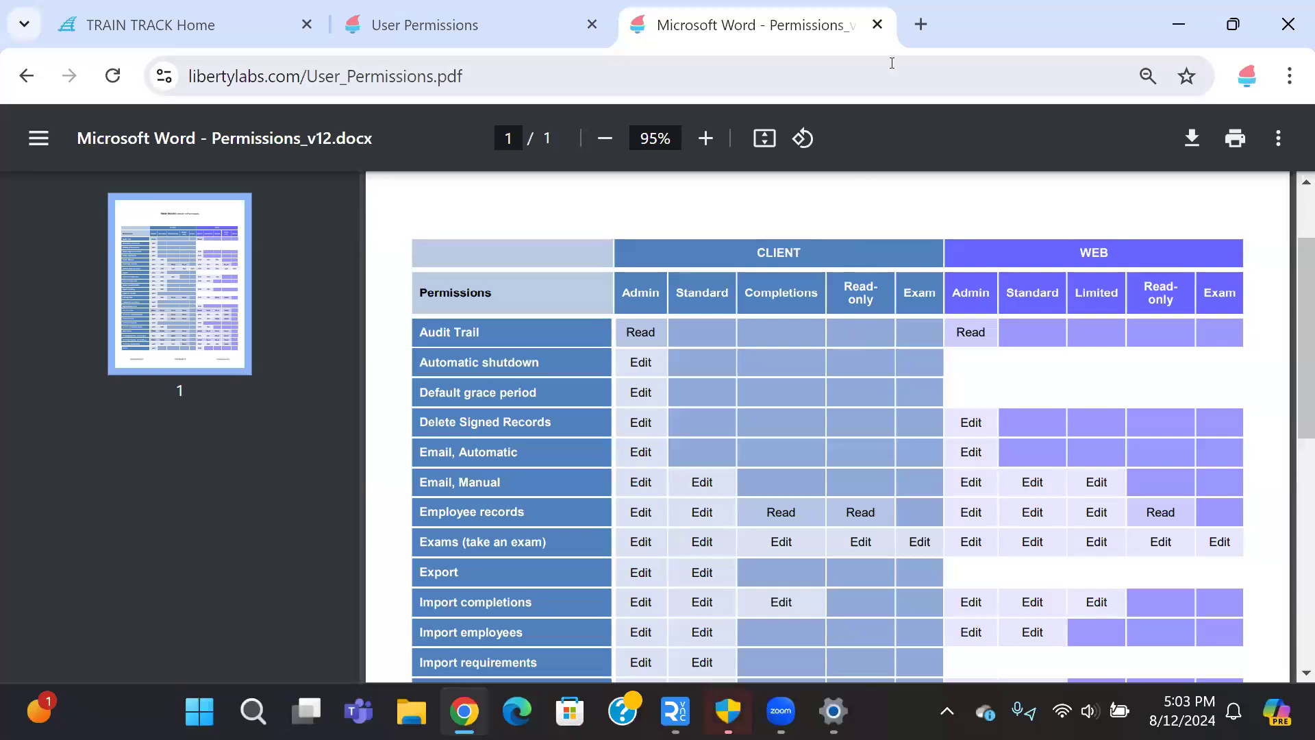
# Step: Close the User Permissions article and permissions PDF tabs
pyautogui.click(585, 38)
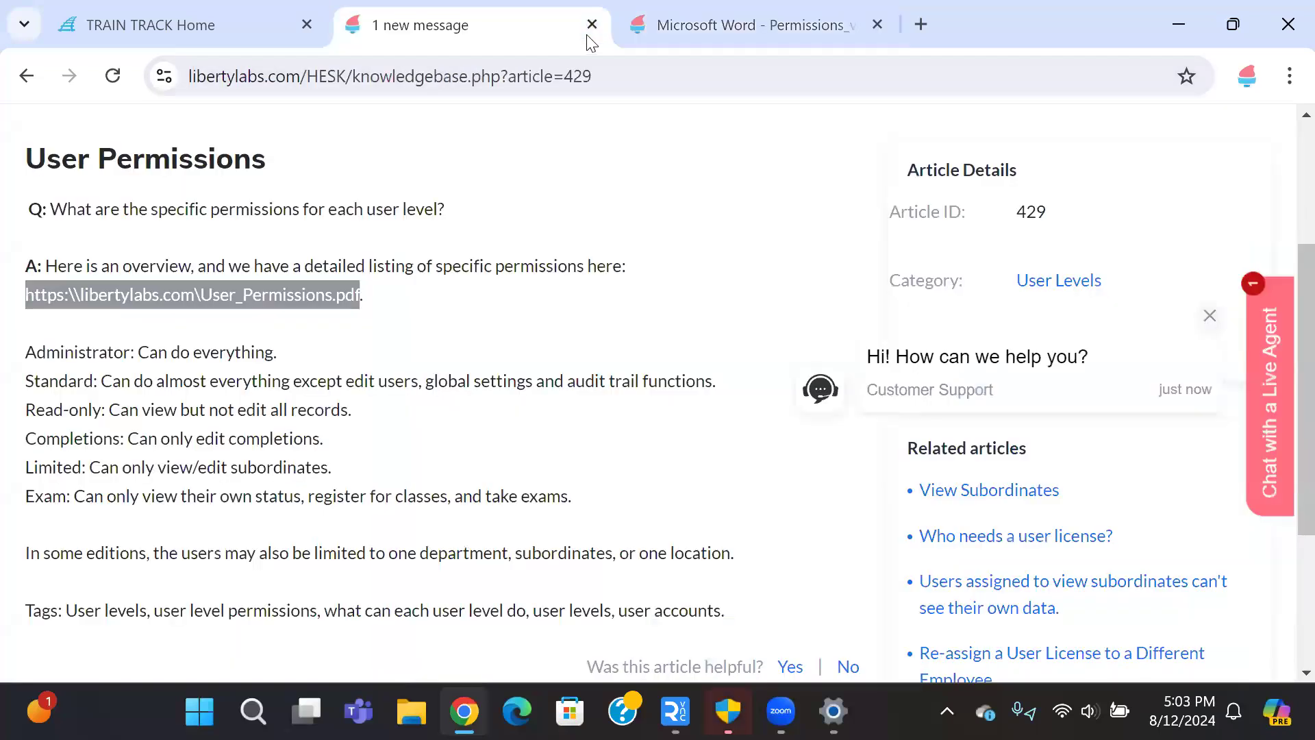
pyautogui.click(589, 34)
pyautogui.click(589, 35)
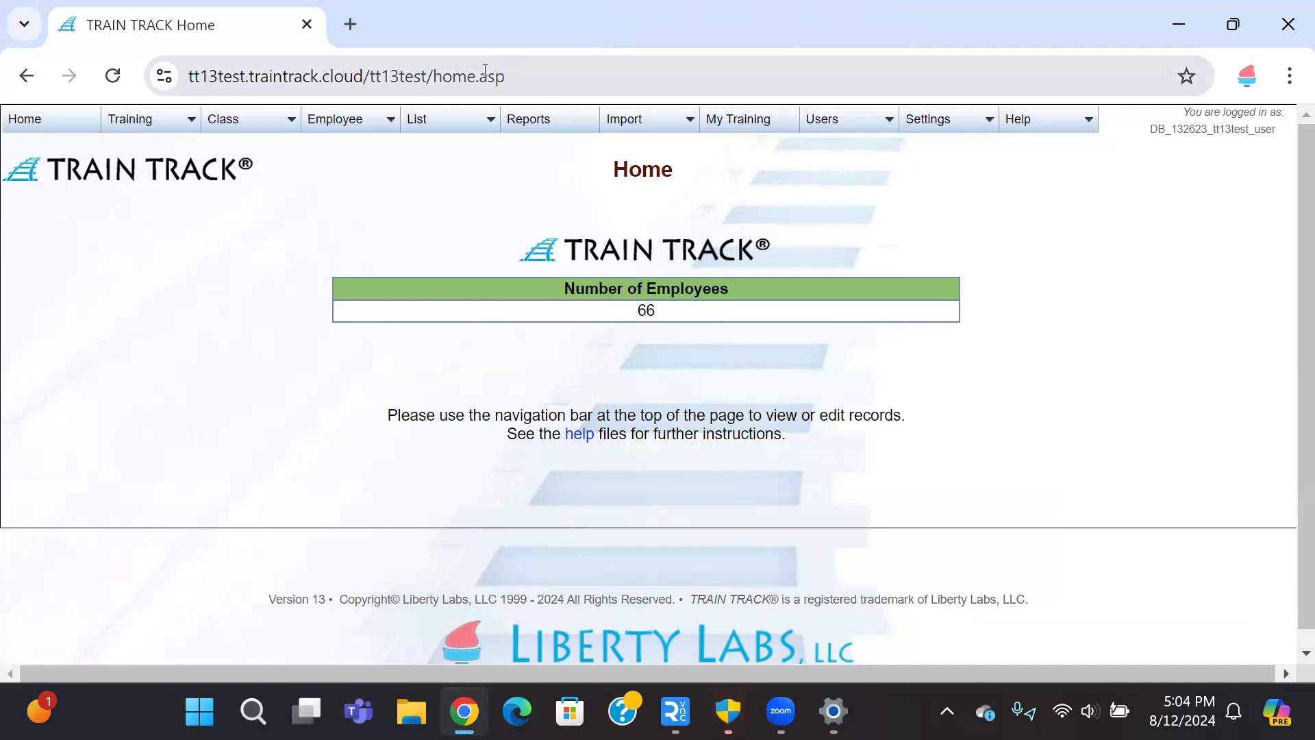
# Step: Pick the Previous and New Supervisor on Globally Update Supervisors, then go to the Training List
pyautogui.moveTo(355, 122)
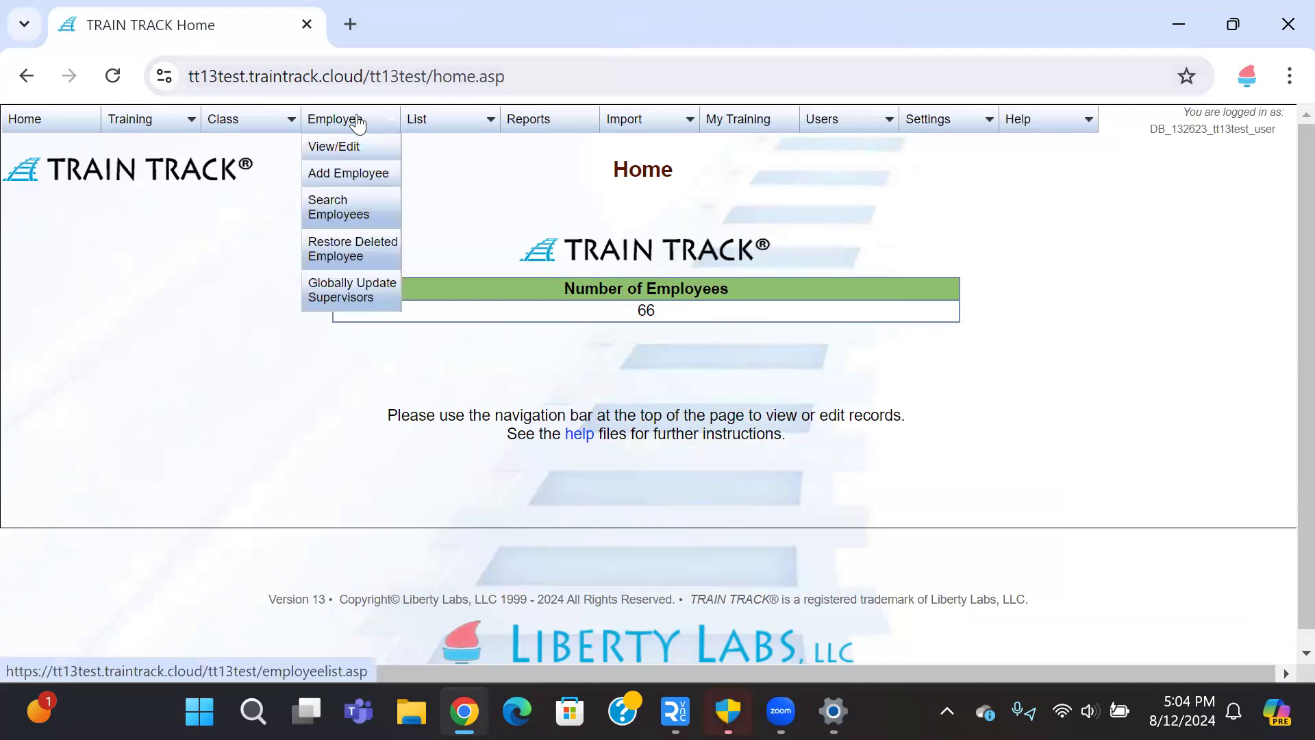
pyautogui.click(352, 300)
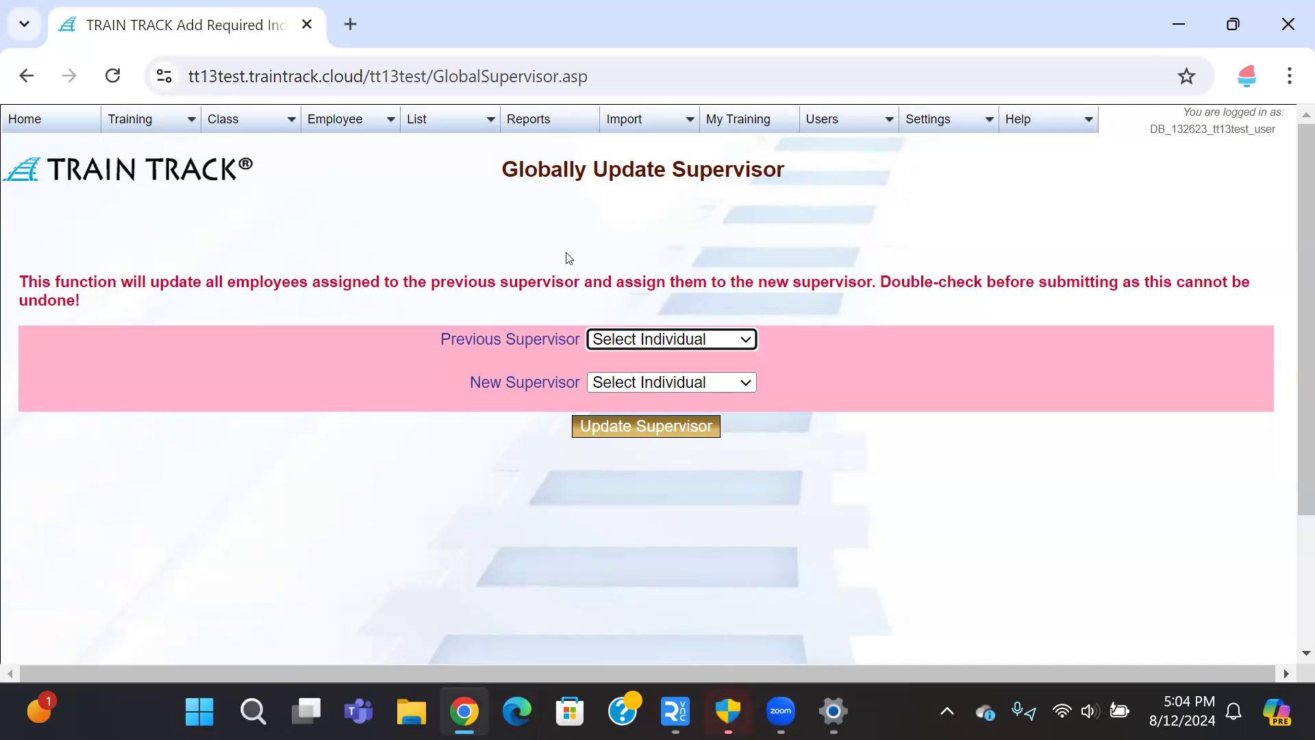
pyautogui.click(718, 341)
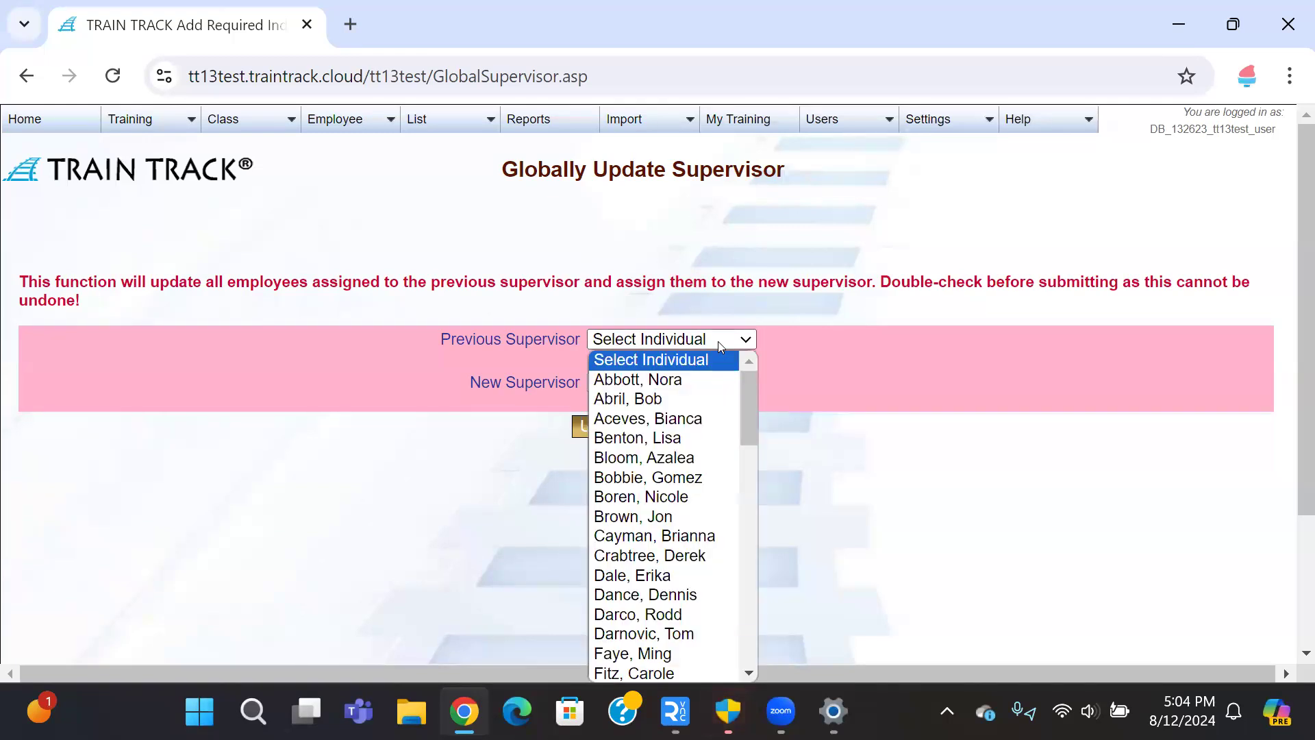
pyautogui.click(643, 496)
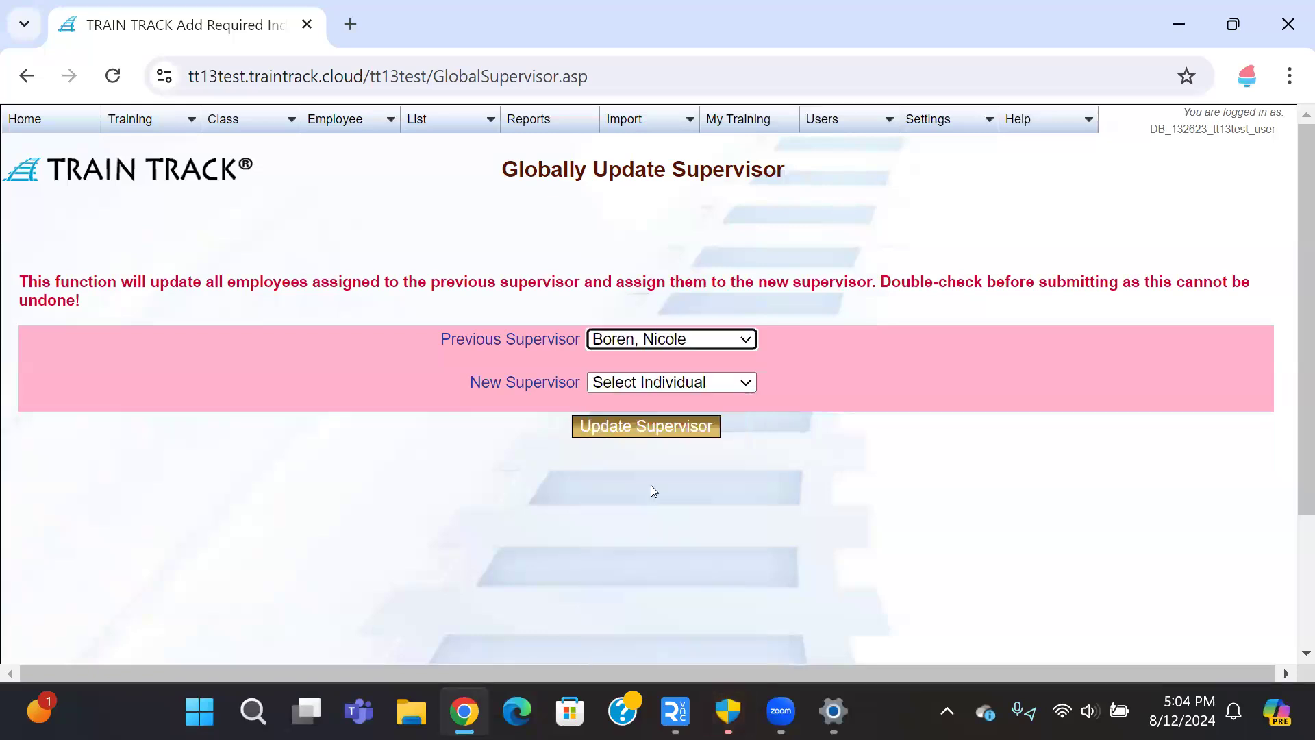
pyautogui.click(746, 384)
pyautogui.scroll(-15, 685, 264)
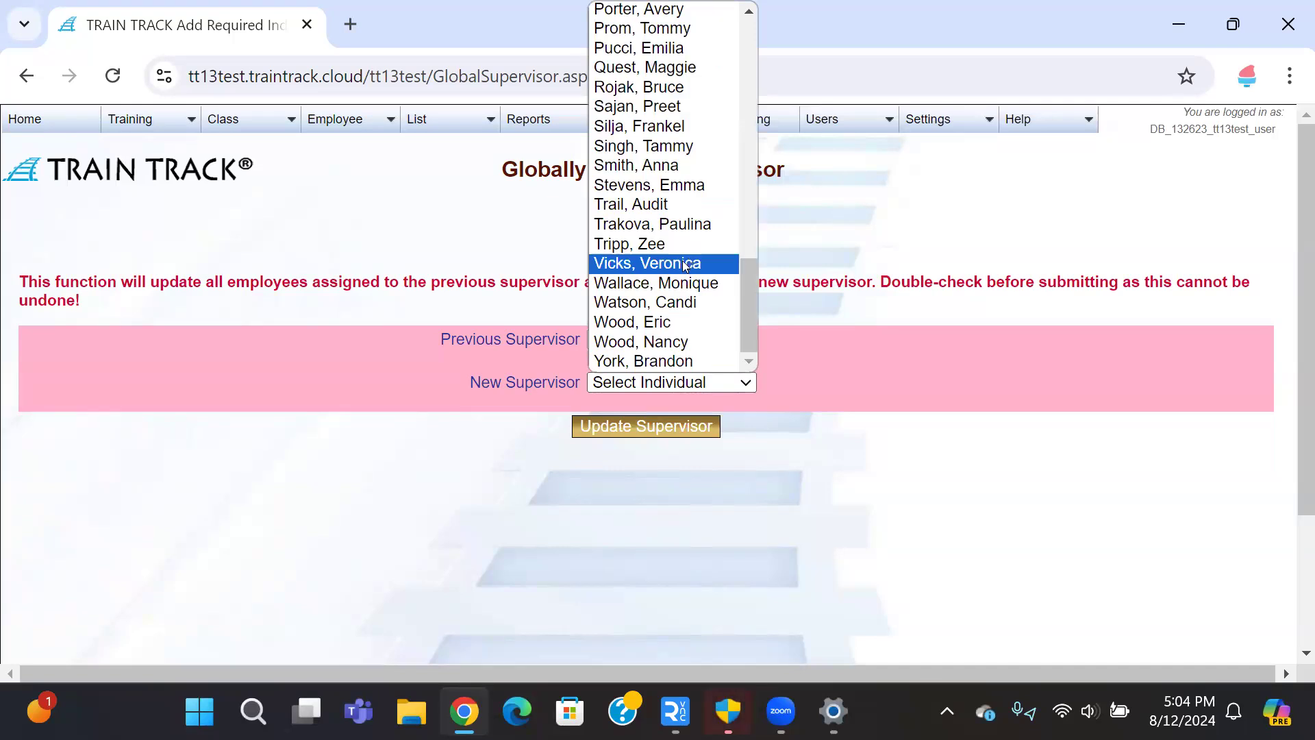
pyautogui.click(685, 264)
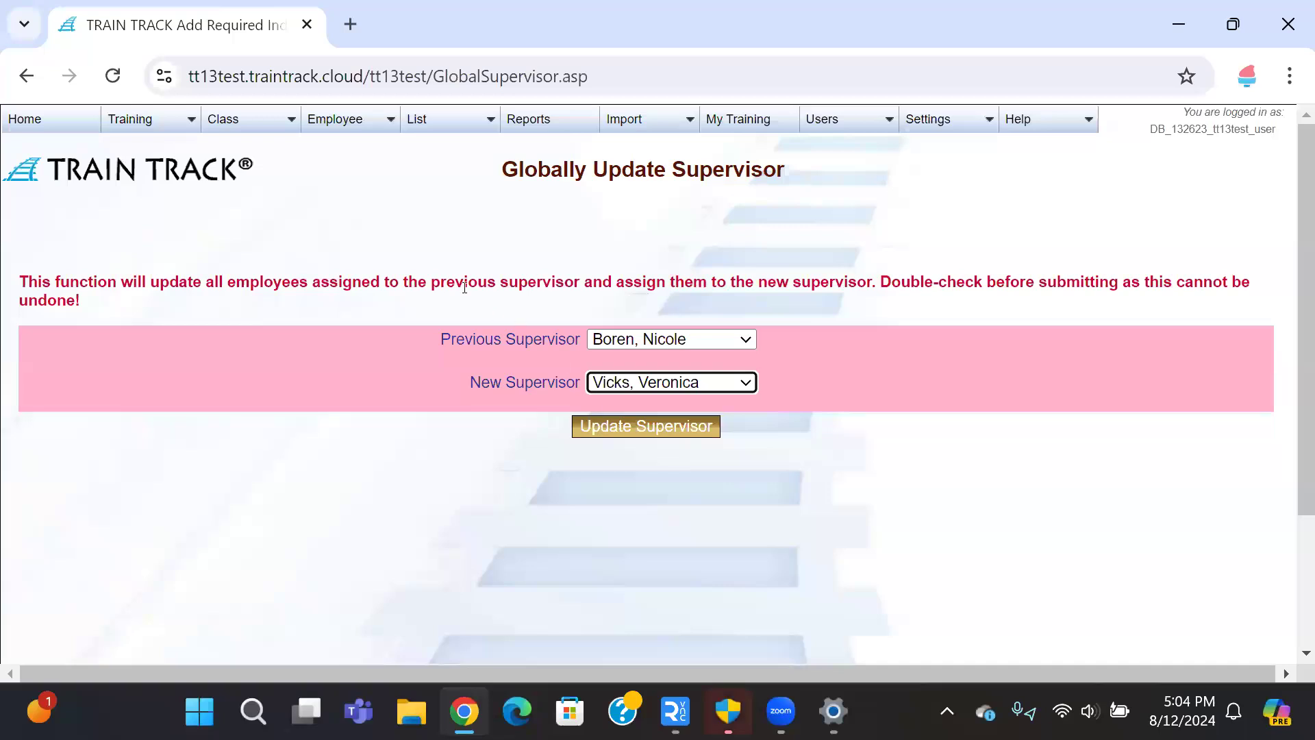
pyautogui.click(160, 132)
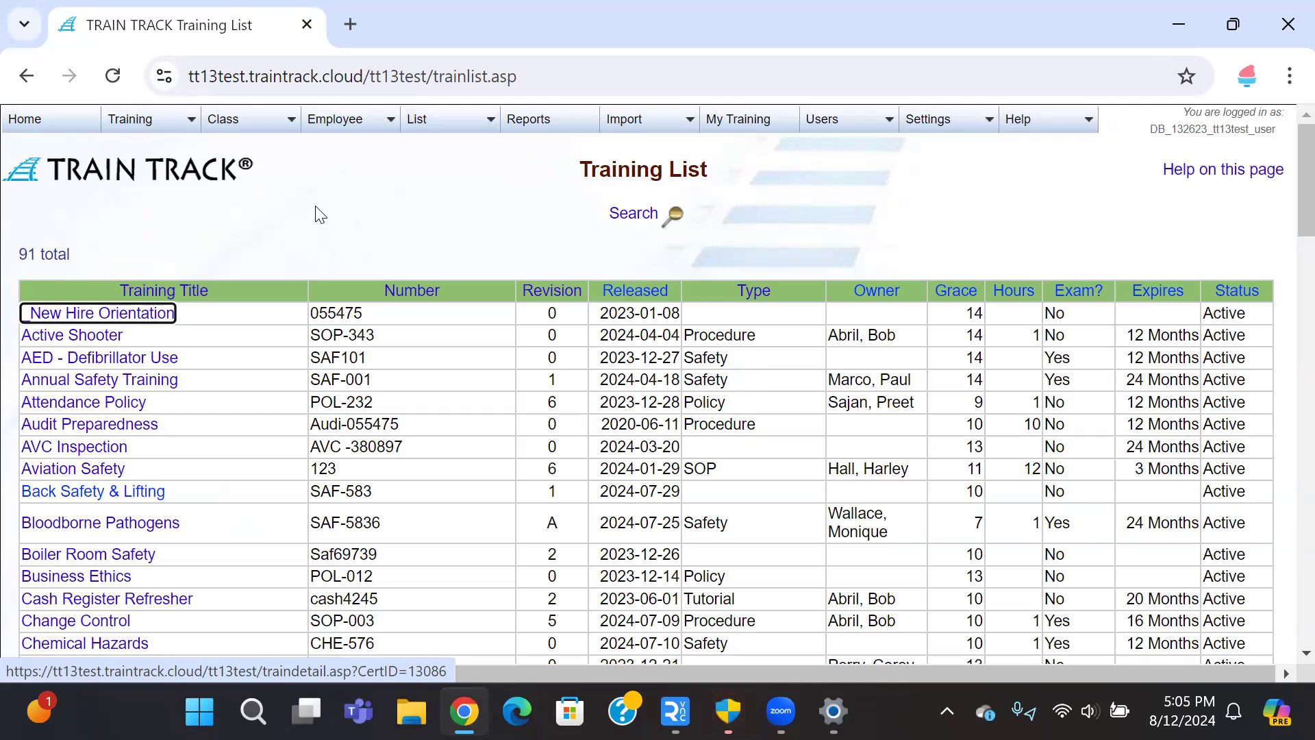
# Step: Scroll down the Training List and open the Module 1 (MOD-001) training record
pyautogui.scroll(-5, 316, 214)
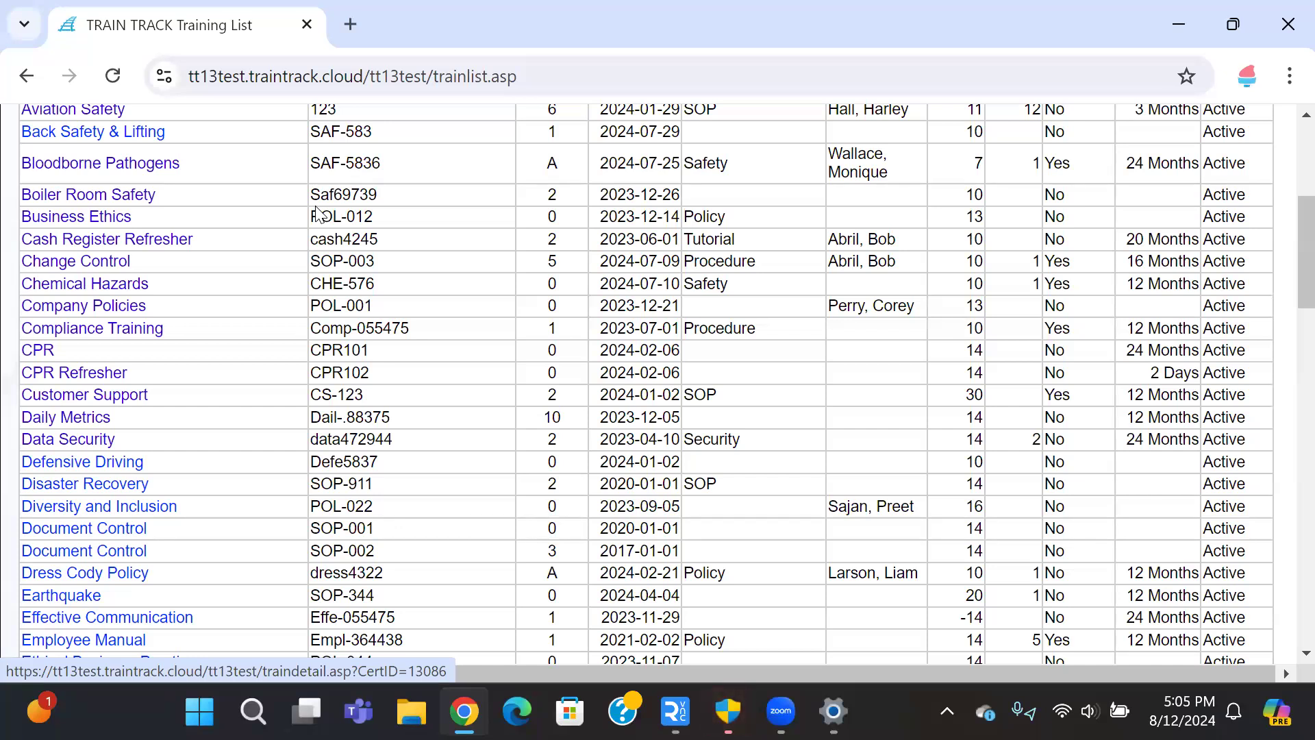
pyautogui.scroll(-5, 345, 304)
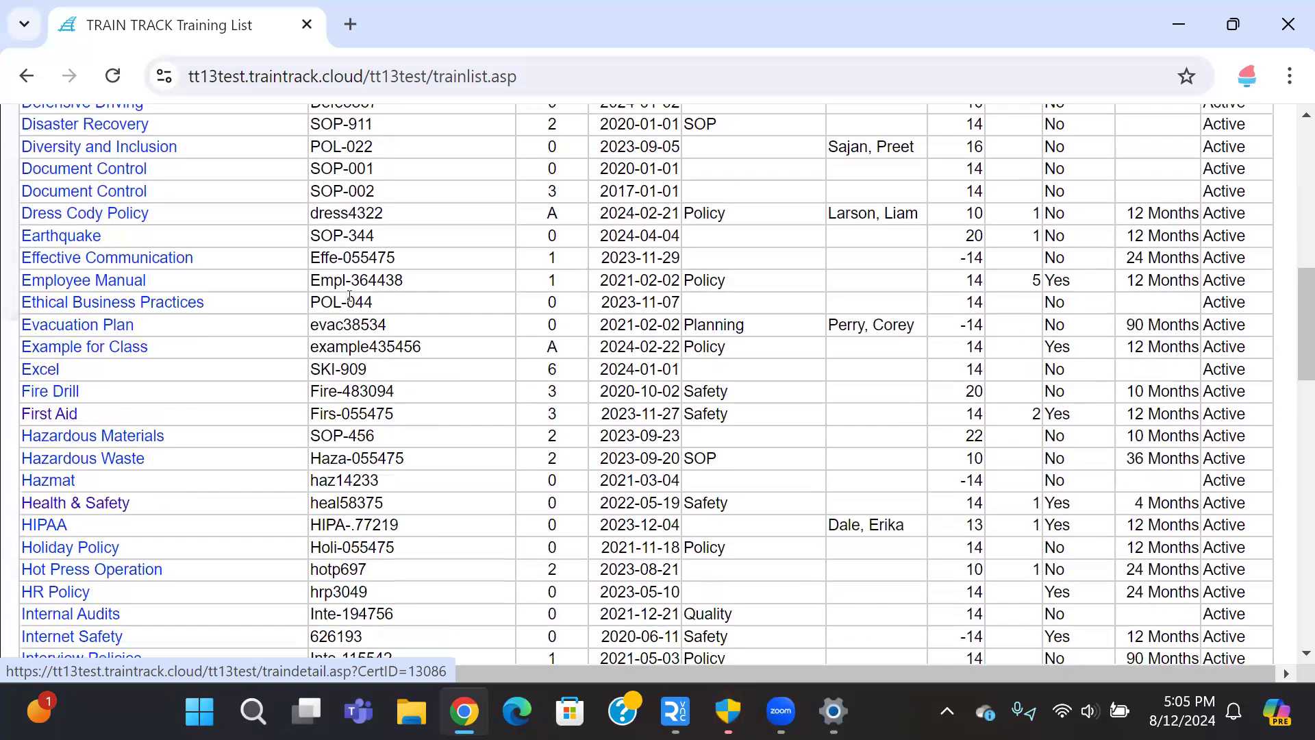
pyautogui.scroll(-7, 349, 298)
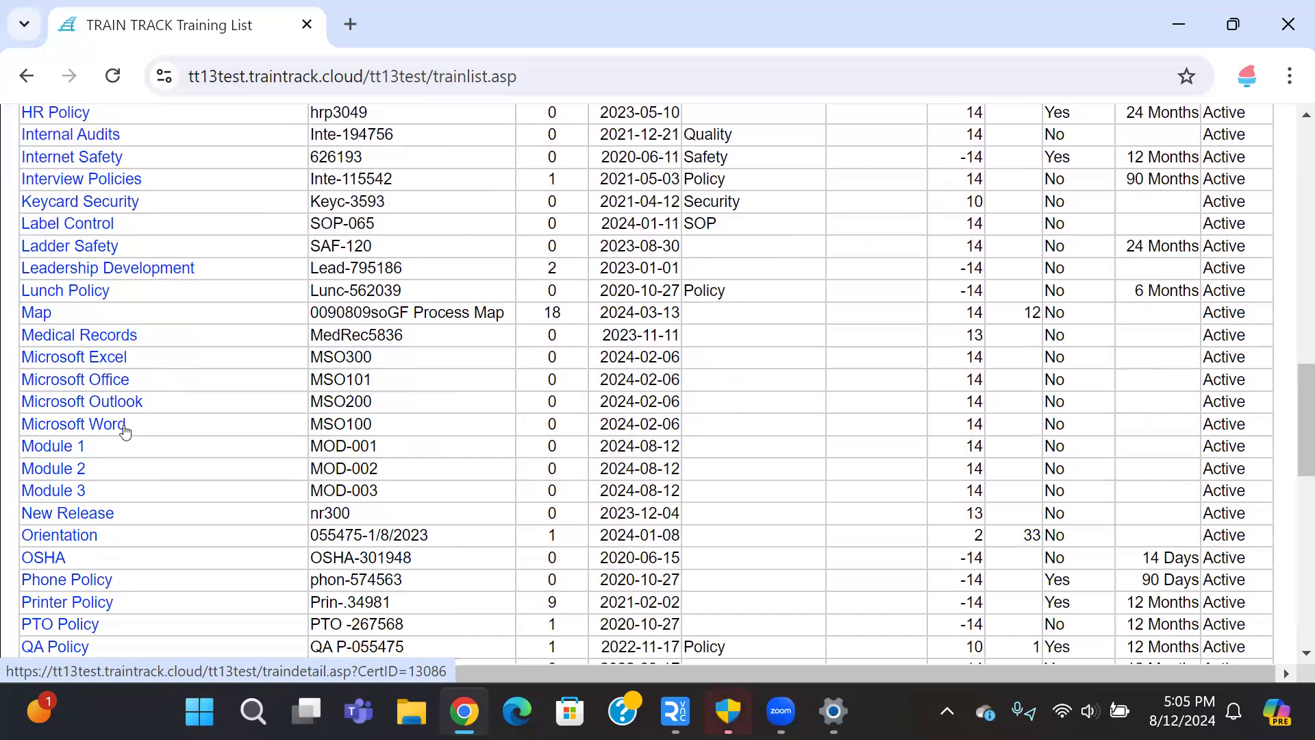
pyautogui.rightClick(81, 450)
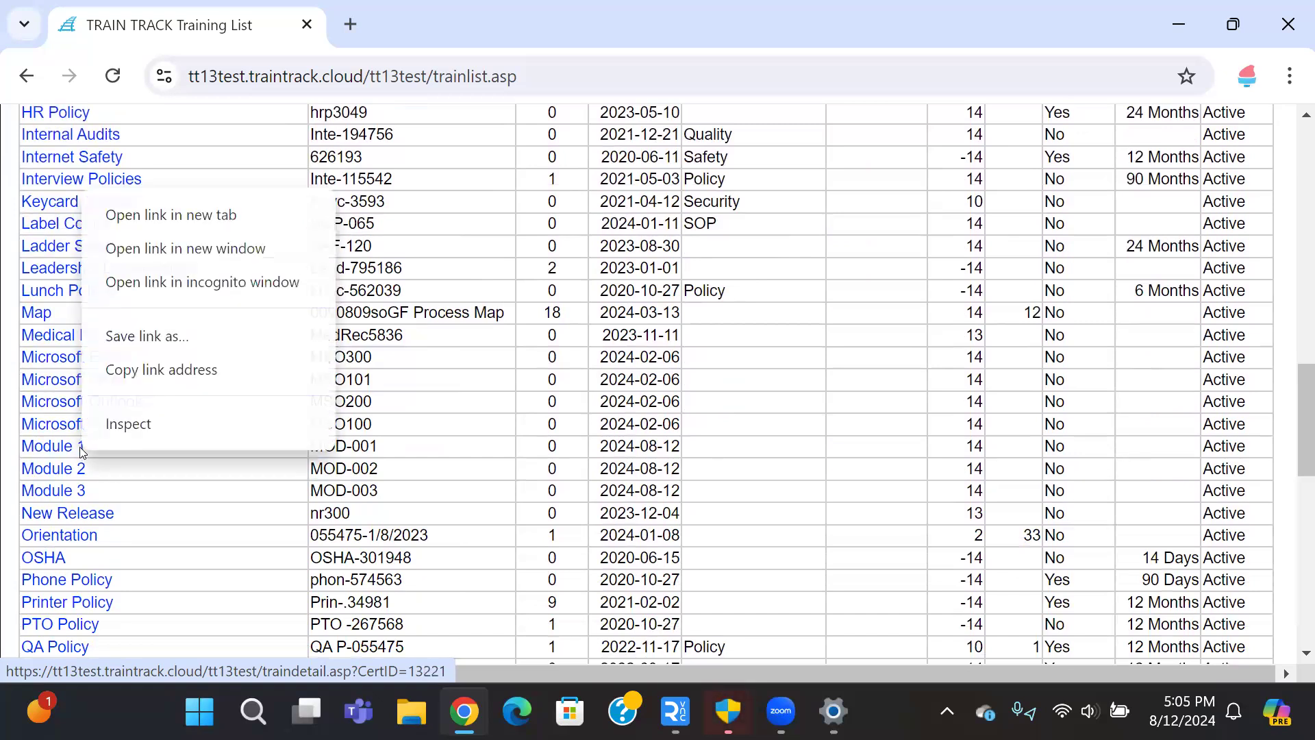
pyautogui.click(129, 454)
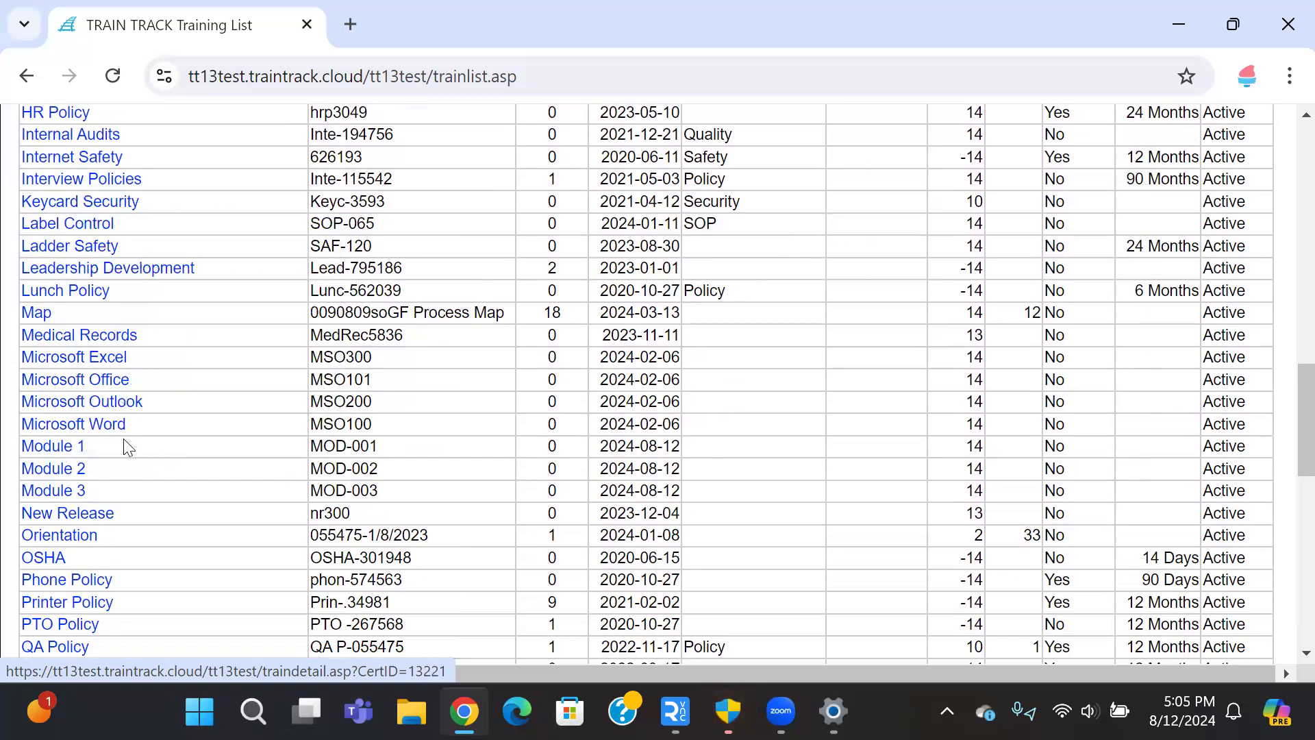
pyautogui.click(55, 448)
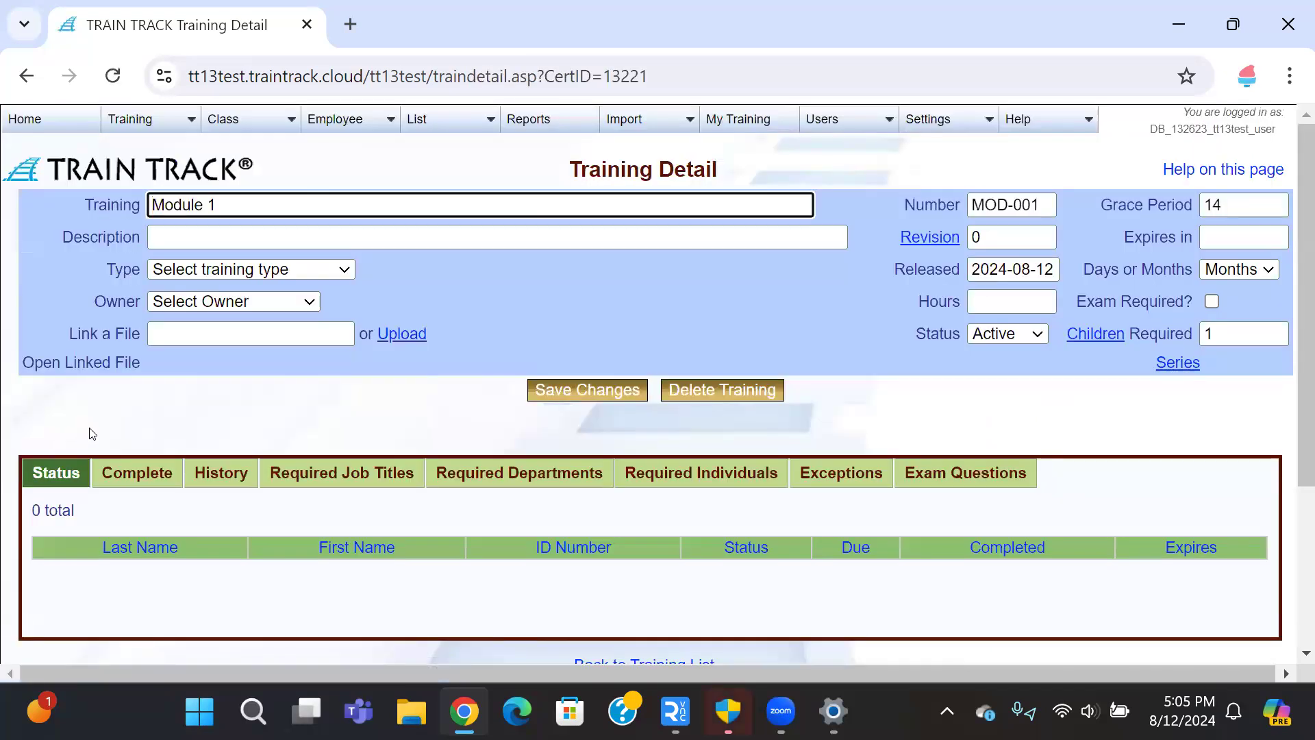
# Step: In Module 1's Series Training, choose Module 2 as the training to add
pyautogui.click(1178, 364)
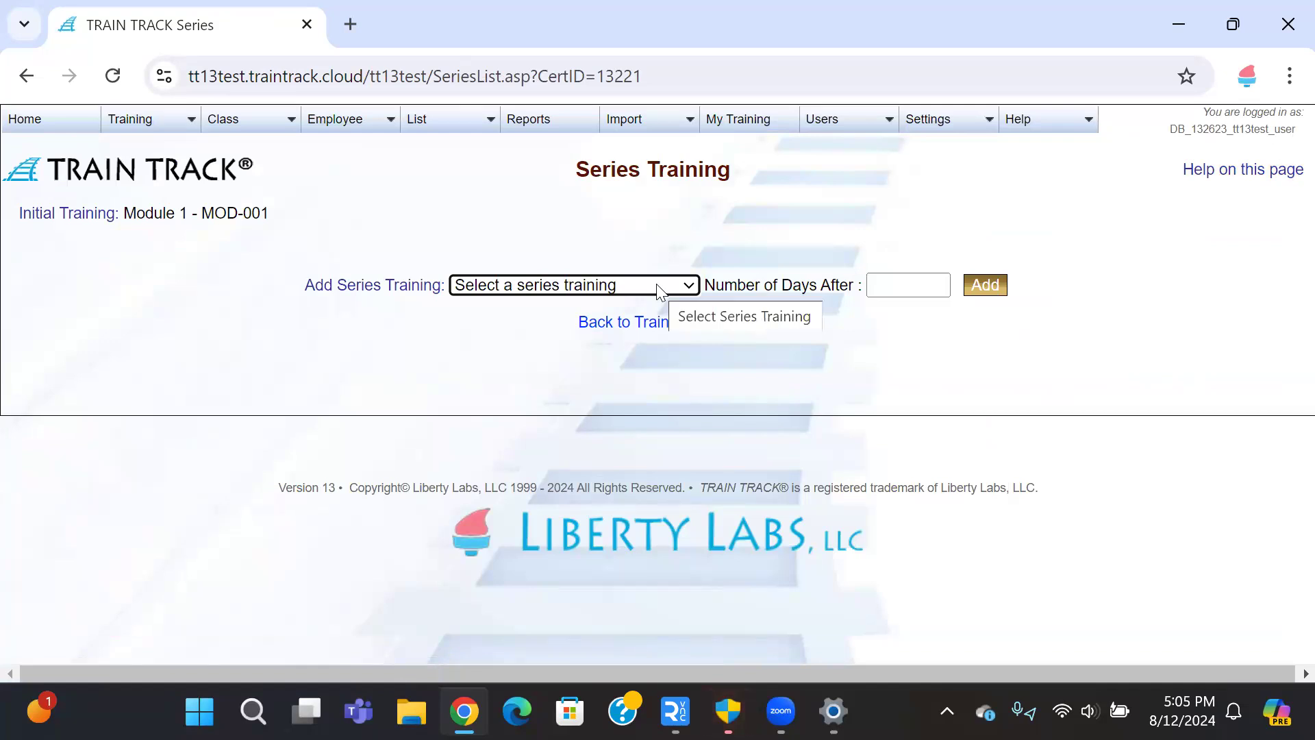
pyautogui.click(659, 291)
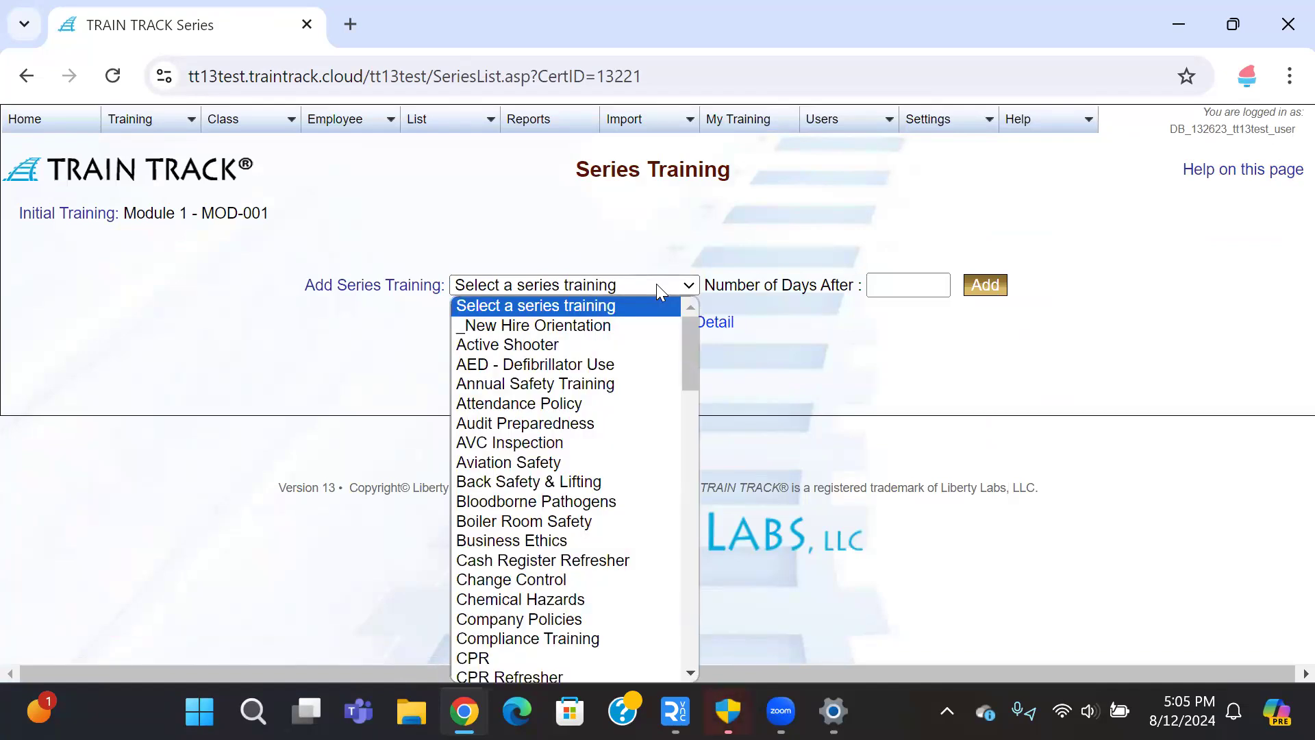
pyautogui.write('mo')
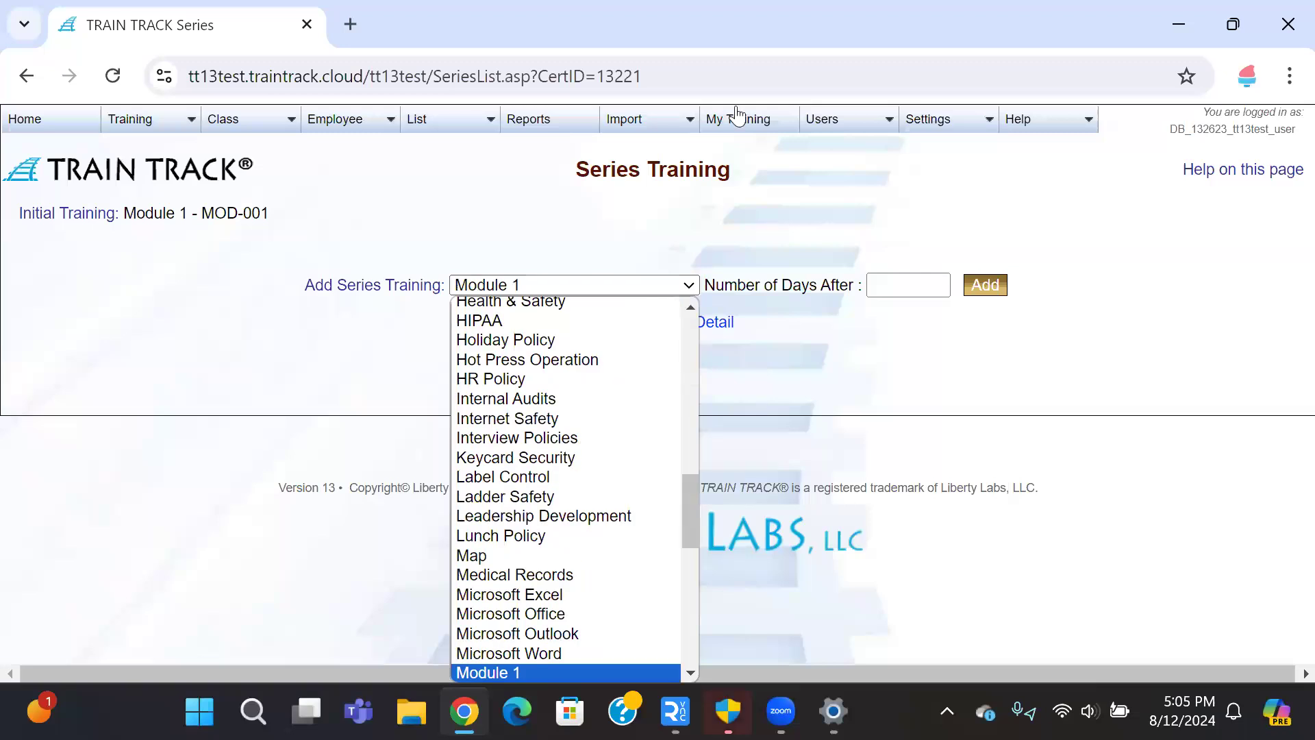
pyautogui.press('Return')
pyautogui.click(672, 284)
pyautogui.scroll(-4, 637, 352)
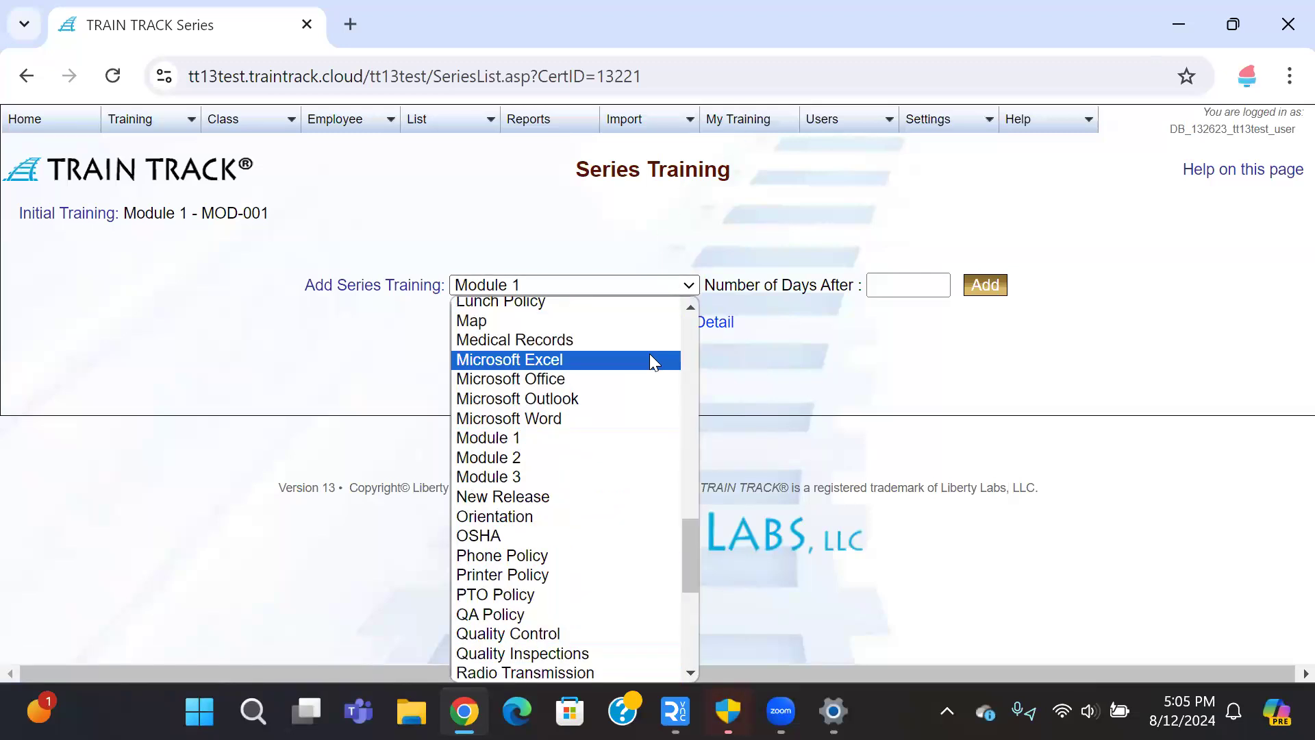
pyautogui.click(551, 457)
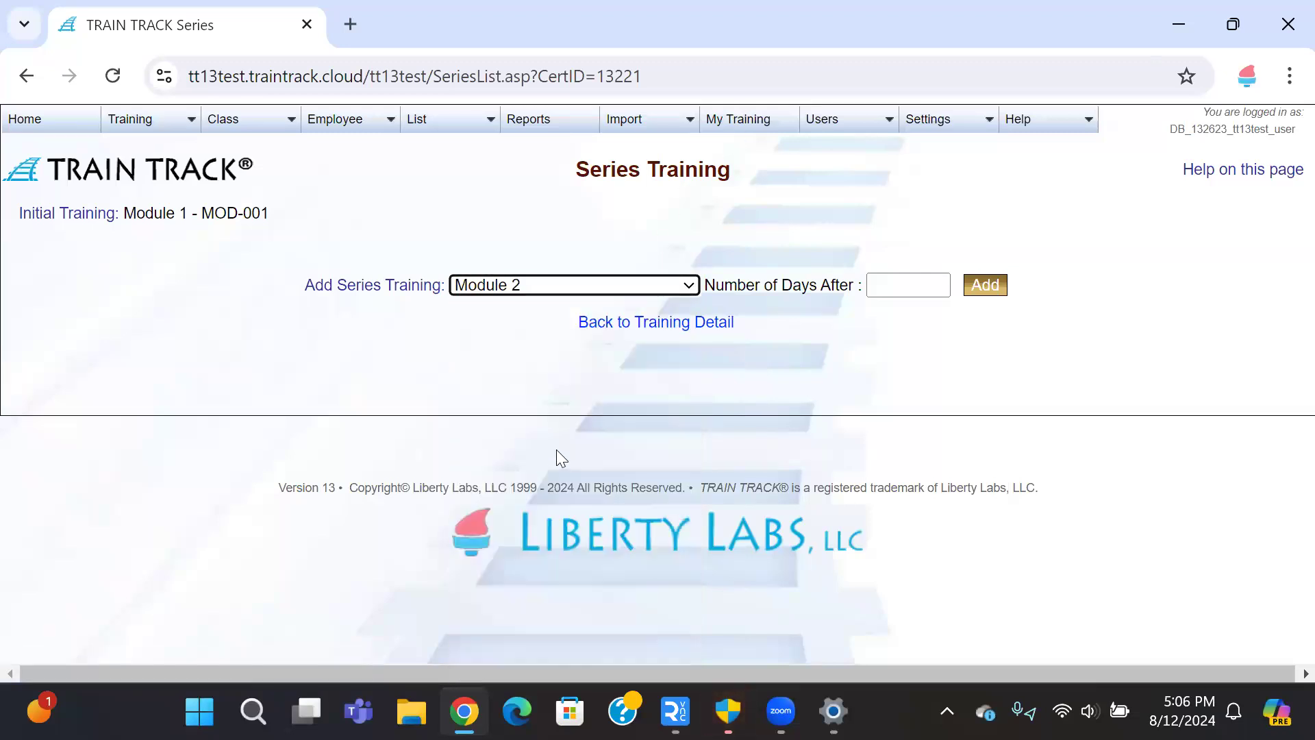
pyautogui.click(689, 289)
pyautogui.click(689, 289)
# Step: Add Module 2 to the series 3 days after Module 1, then open Module 2's record
pyautogui.click(896, 289)
pyautogui.write('3')
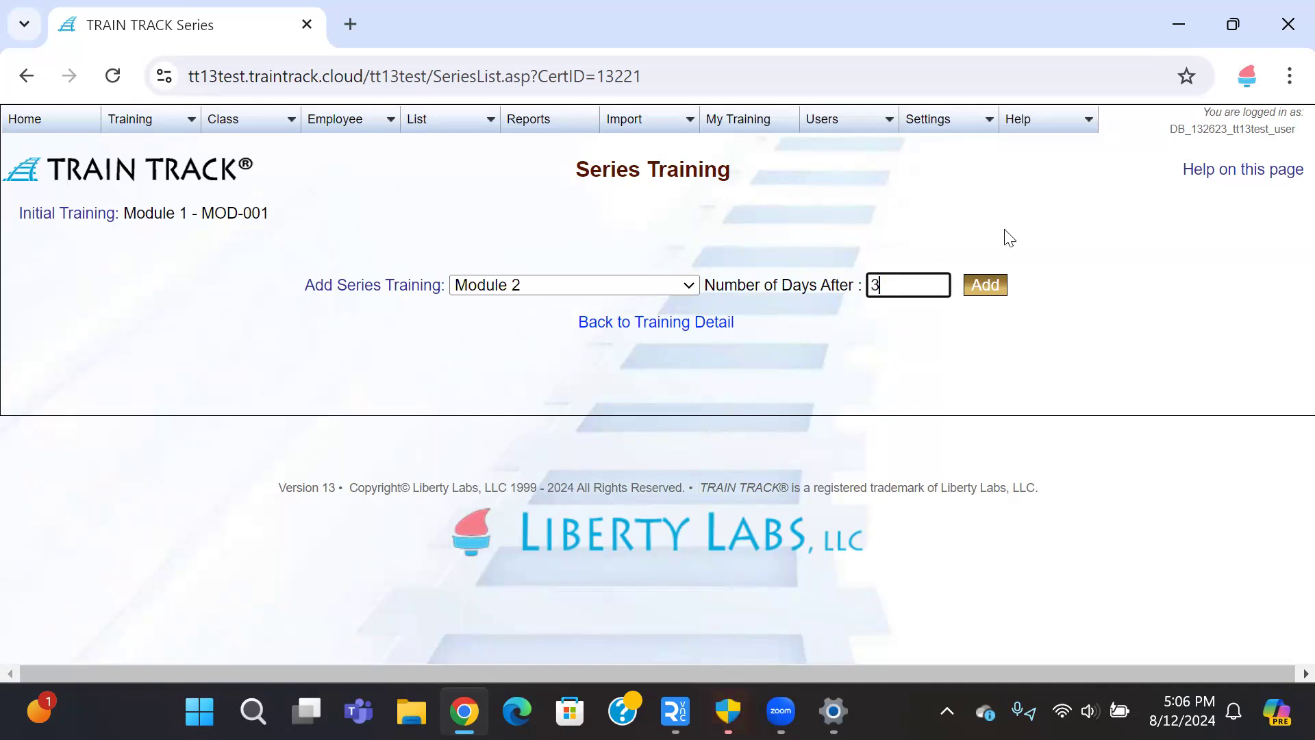
pyautogui.click(983, 286)
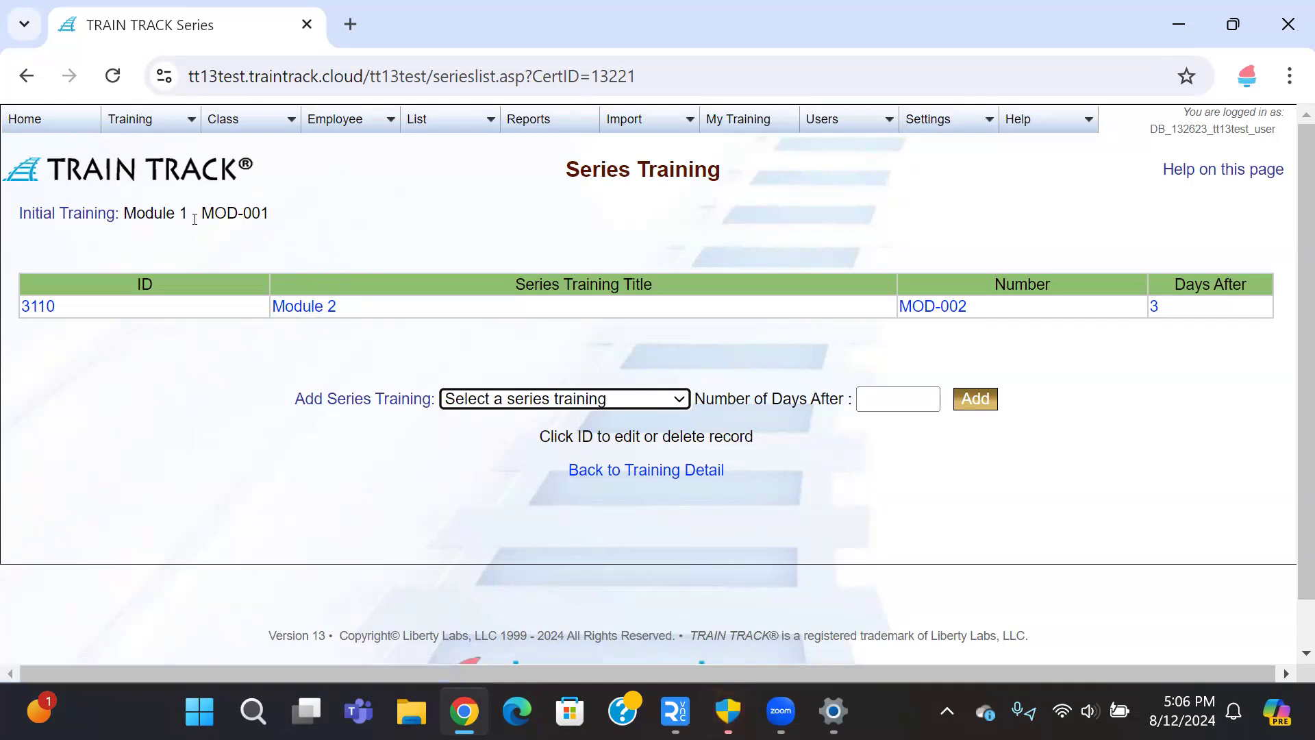
pyautogui.click(300, 308)
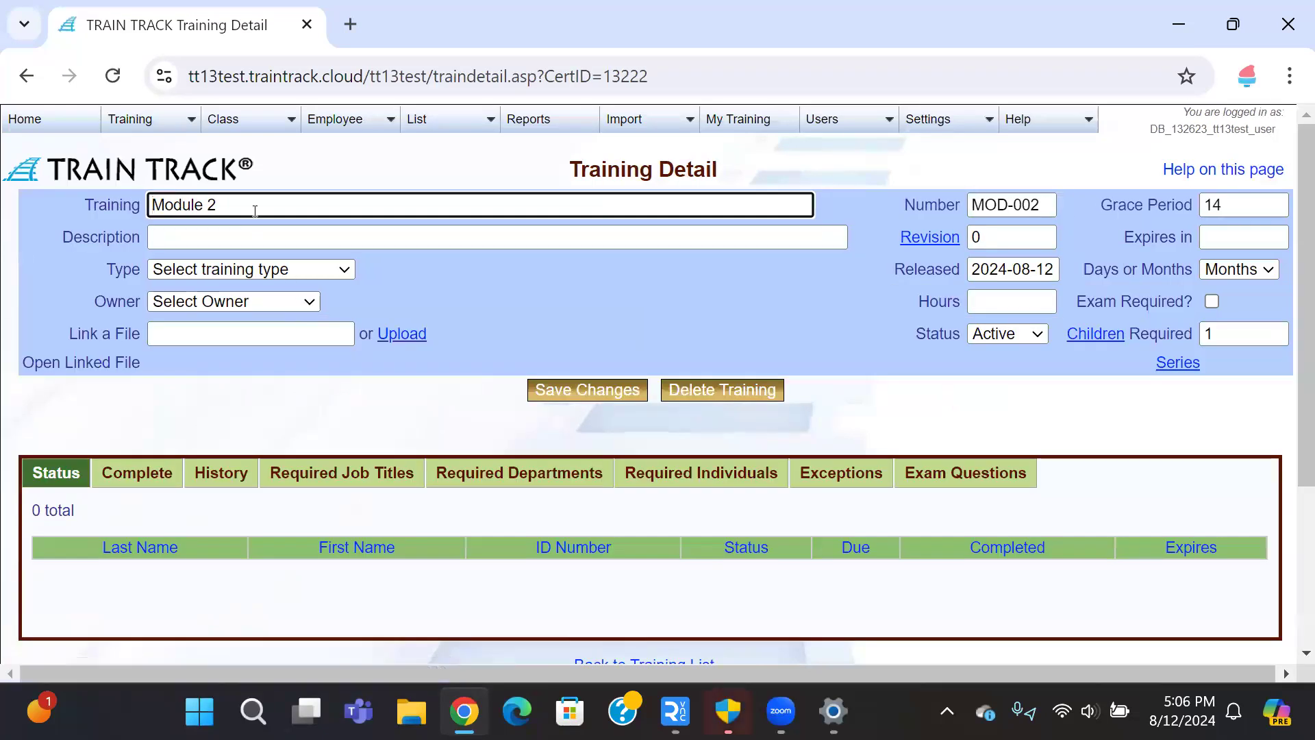
# Step: In Module 2's Series Training, choose Module 3 as the training to add
pyautogui.click(1170, 372)
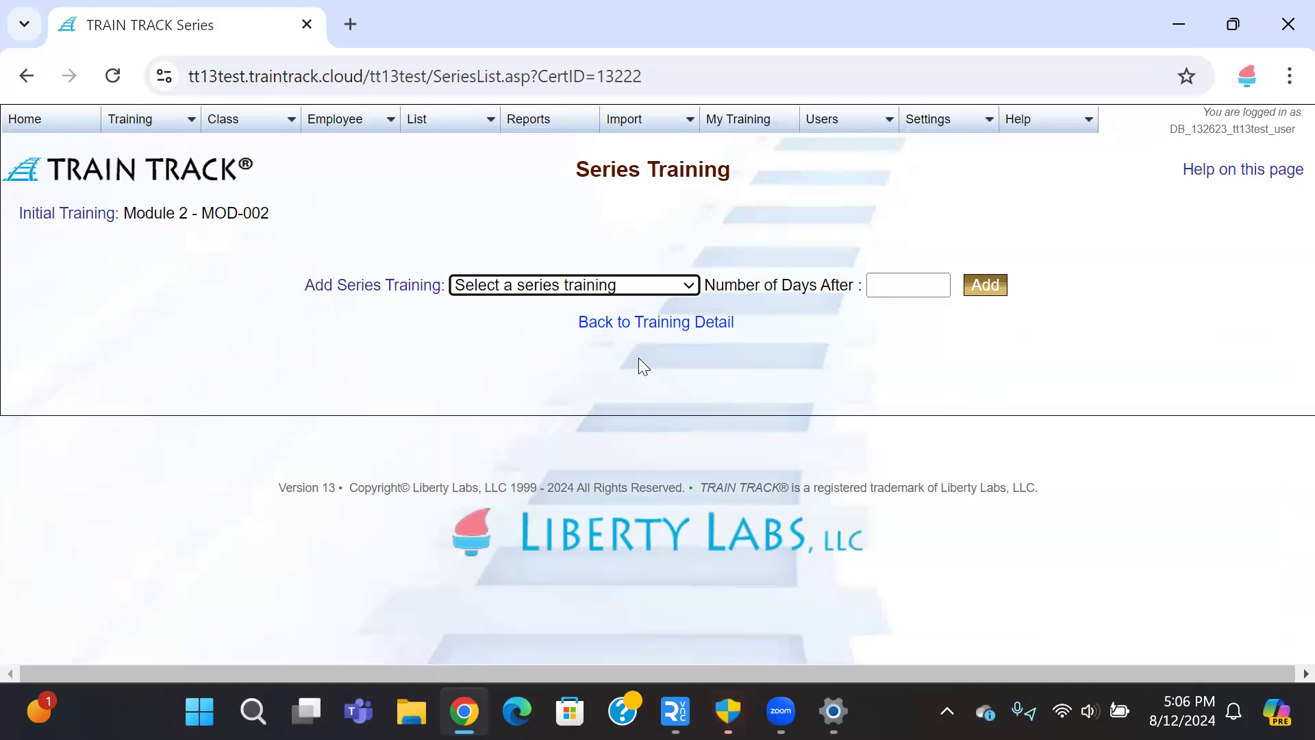
pyautogui.click(647, 286)
pyautogui.write('mod')
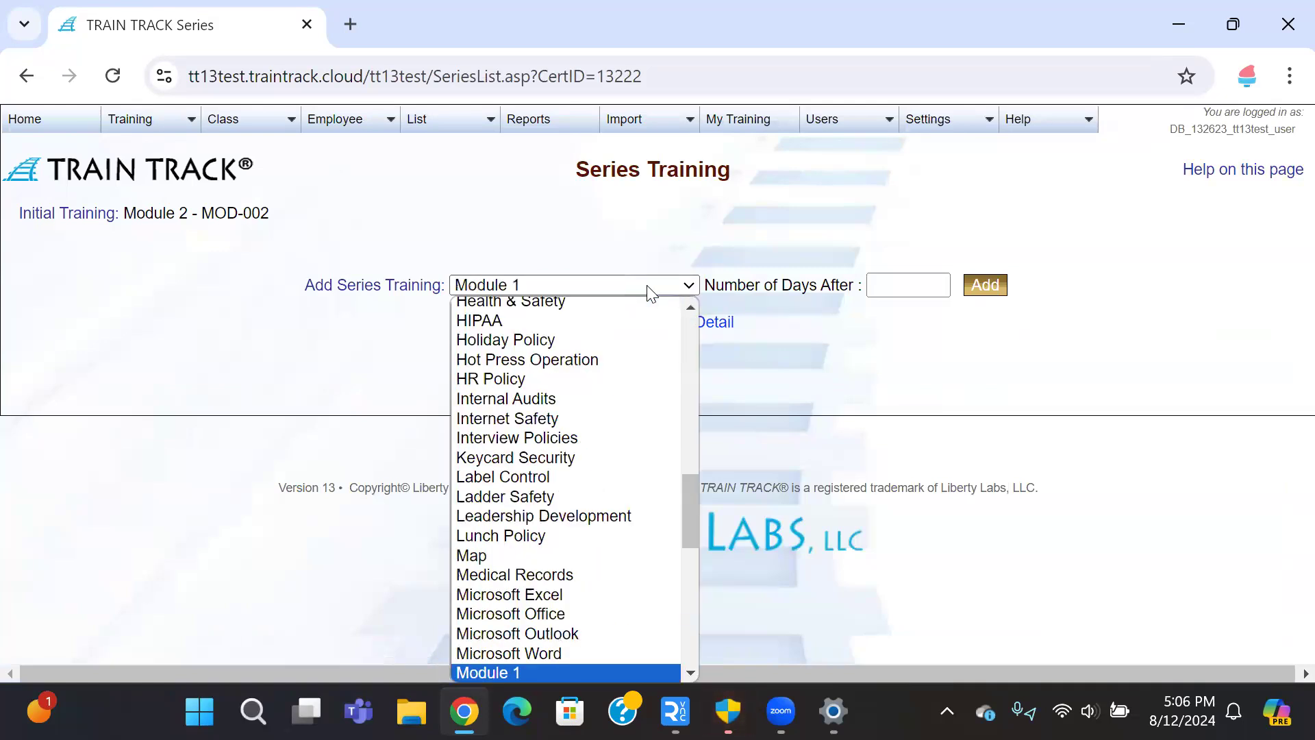
pyautogui.press('Return')
pyautogui.click(685, 286)
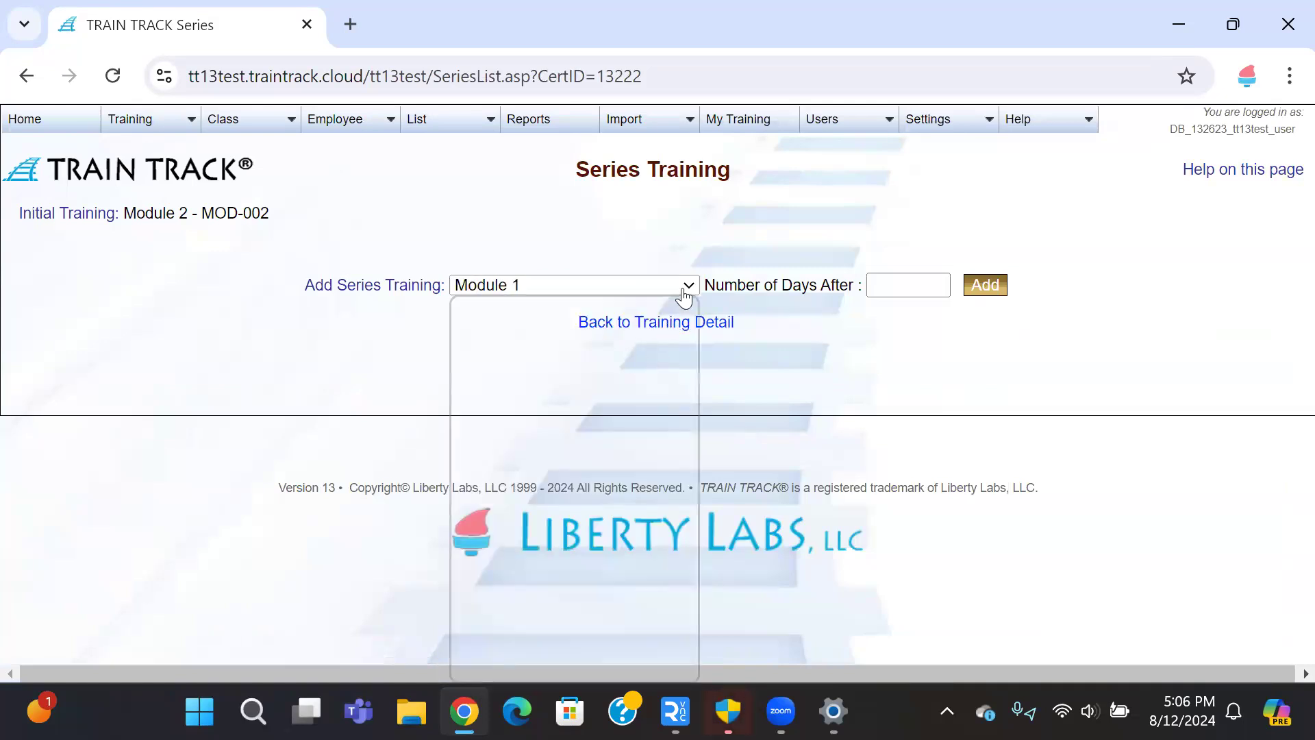
pyautogui.scroll(-2, 625, 476)
pyautogui.click(513, 470)
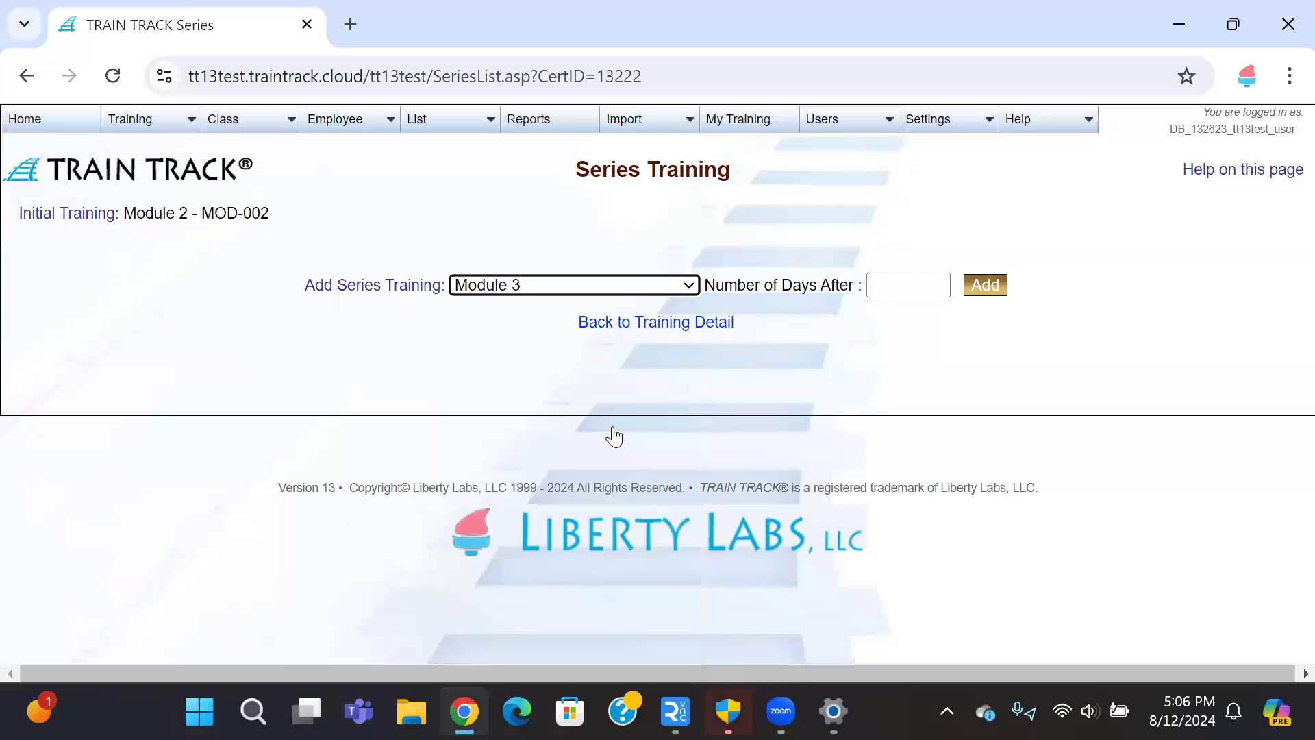
# Step: Add Module 3 to Module 2's series with 3 days after, then go back
pyautogui.click(898, 287)
pyautogui.click(942, 380)
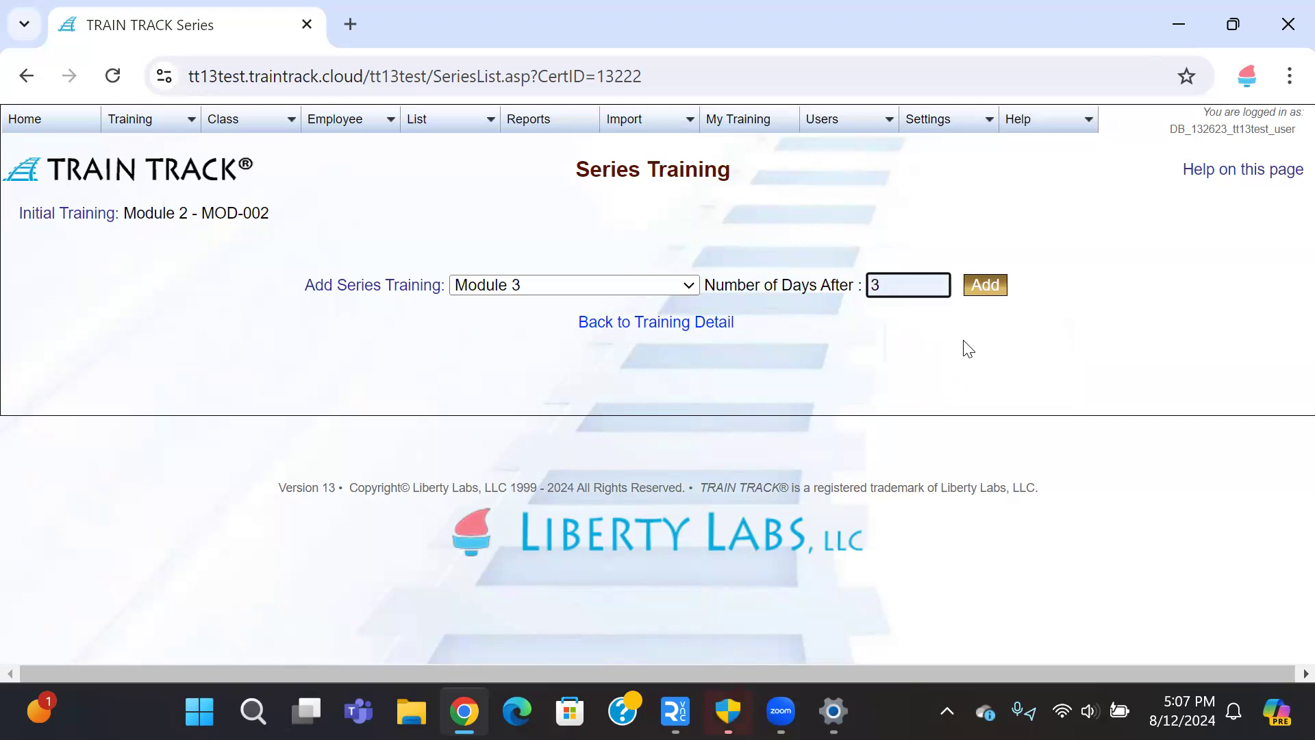
pyautogui.click(986, 285)
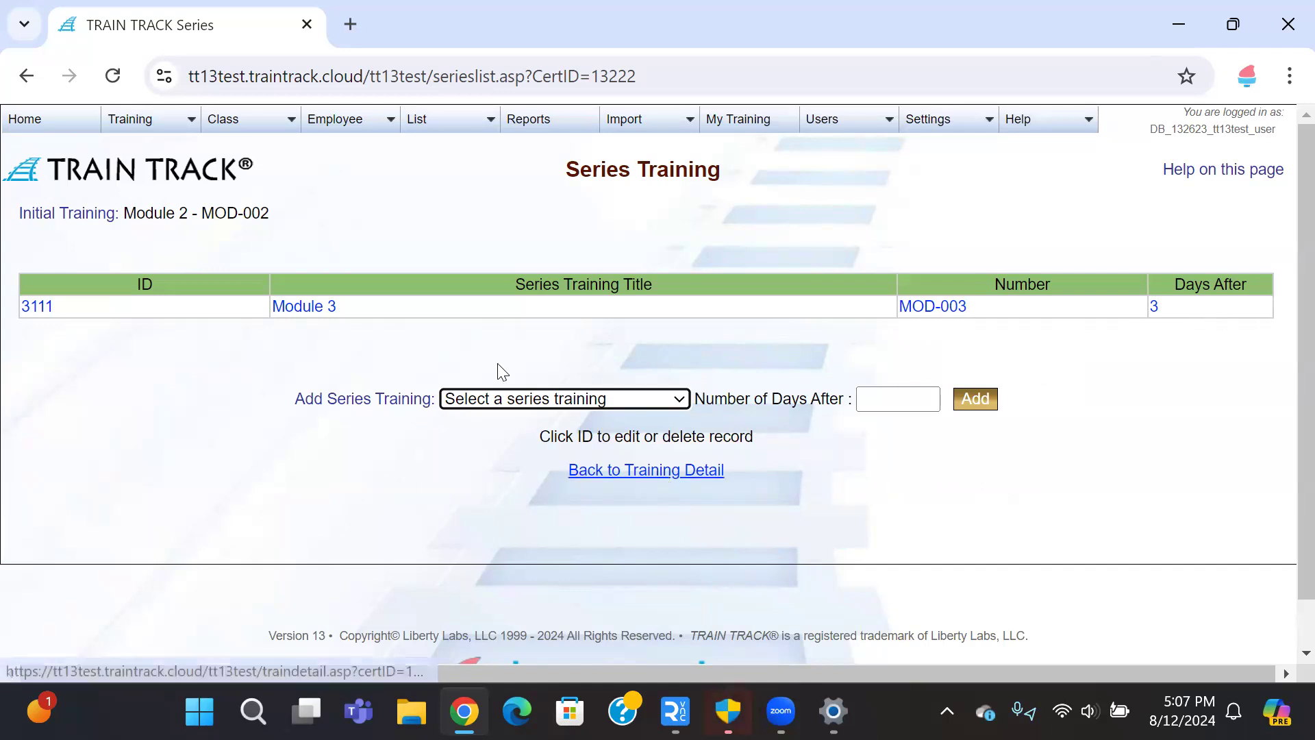
pyautogui.click(26, 75)
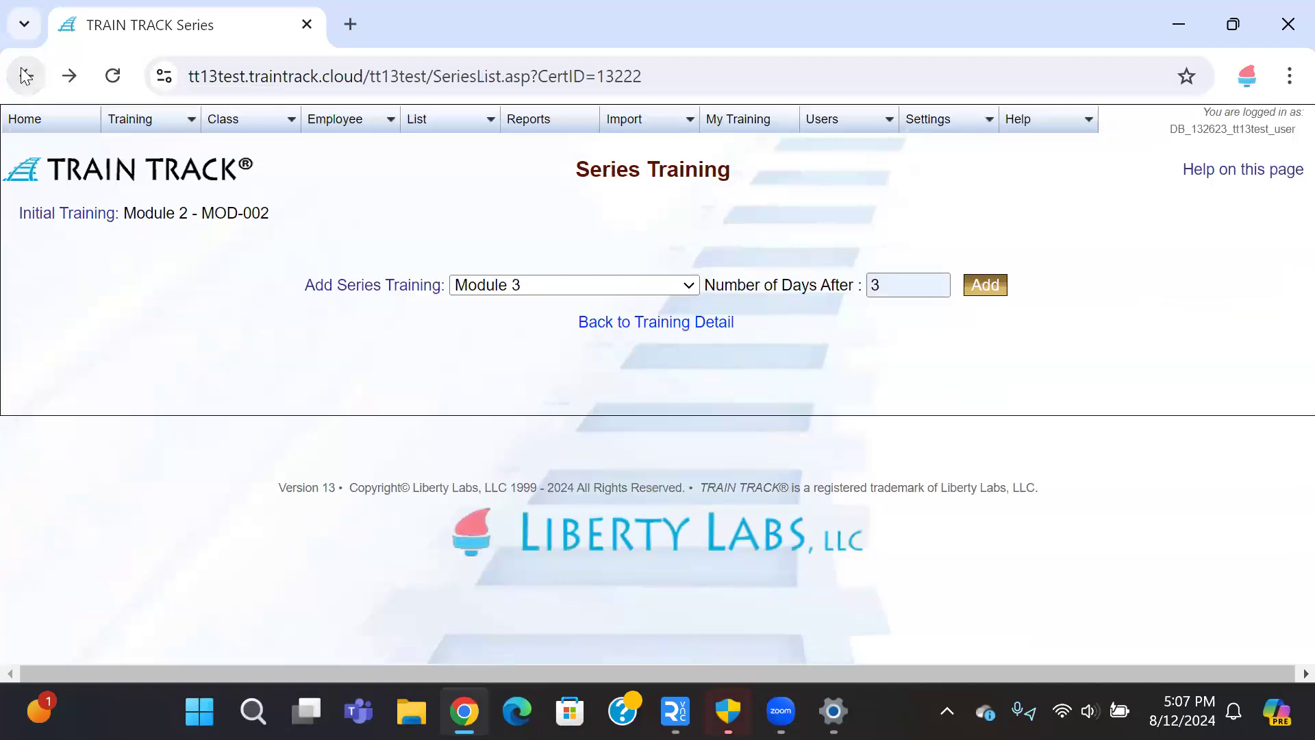
# Step: Navigate back through page history to Module 1's Training Detail page
pyautogui.click(26, 75)
pyautogui.click(26, 76)
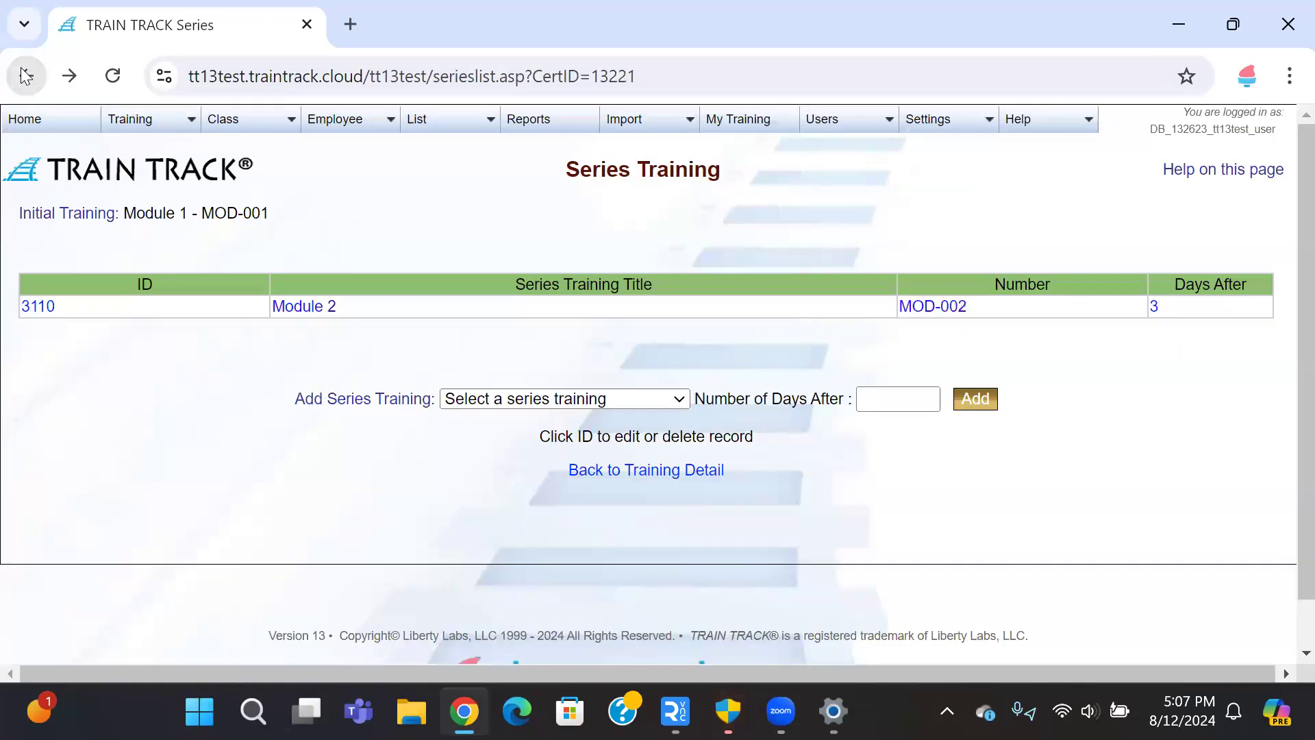
pyautogui.click(26, 76)
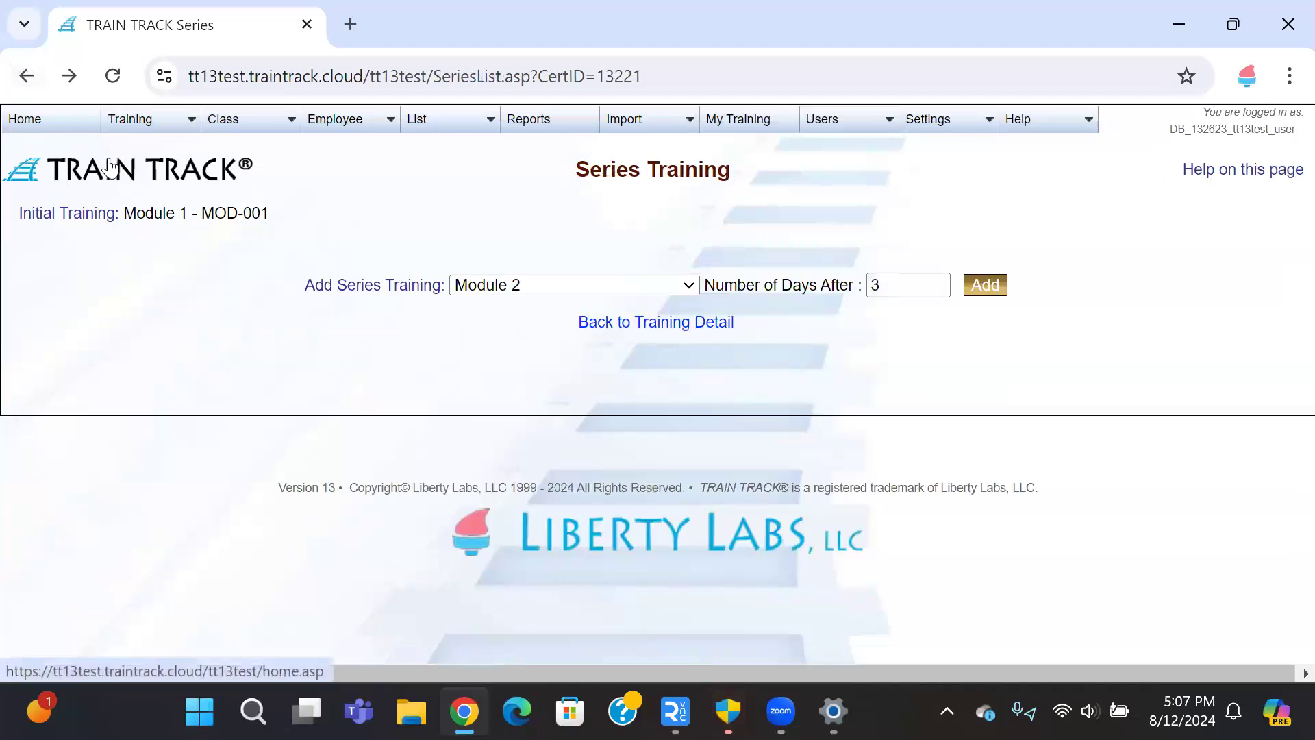
pyautogui.click(676, 322)
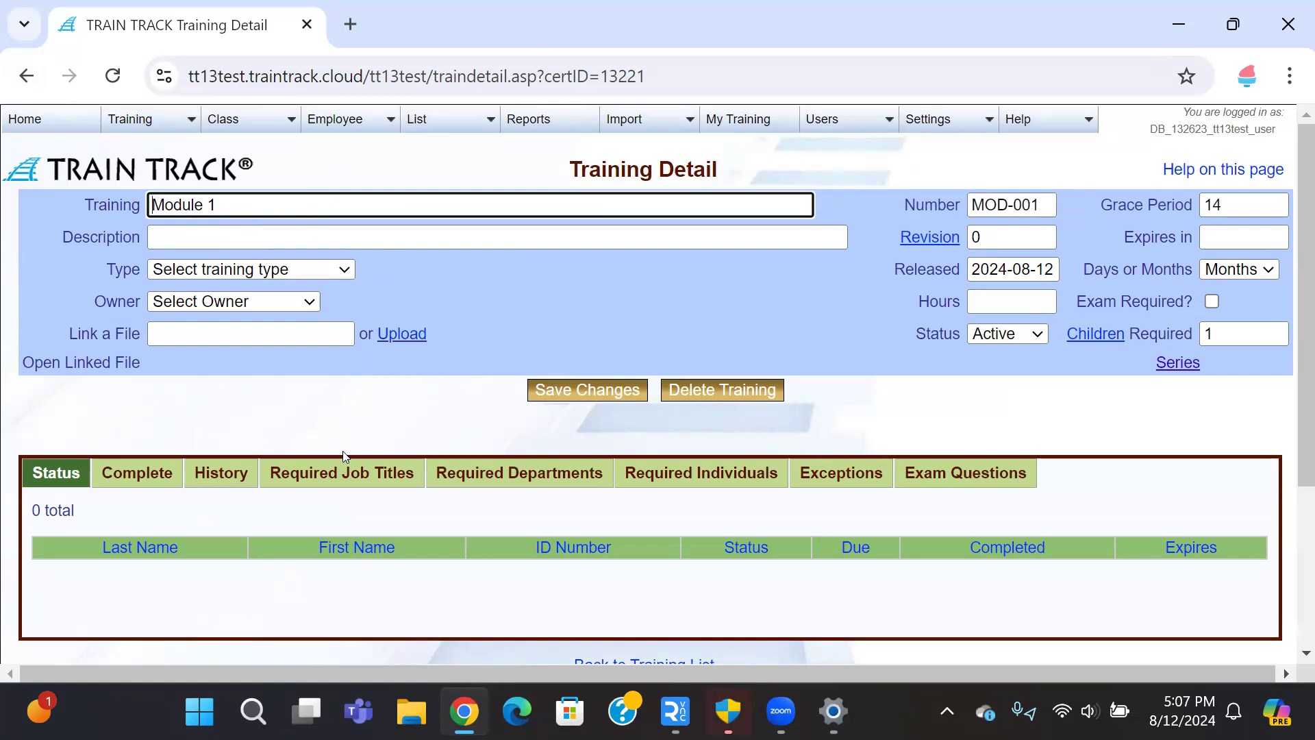
# Step: Review Module 1's empty Required Job Titles, Departments and Individuals, then its Series Training list
pyautogui.click(341, 478)
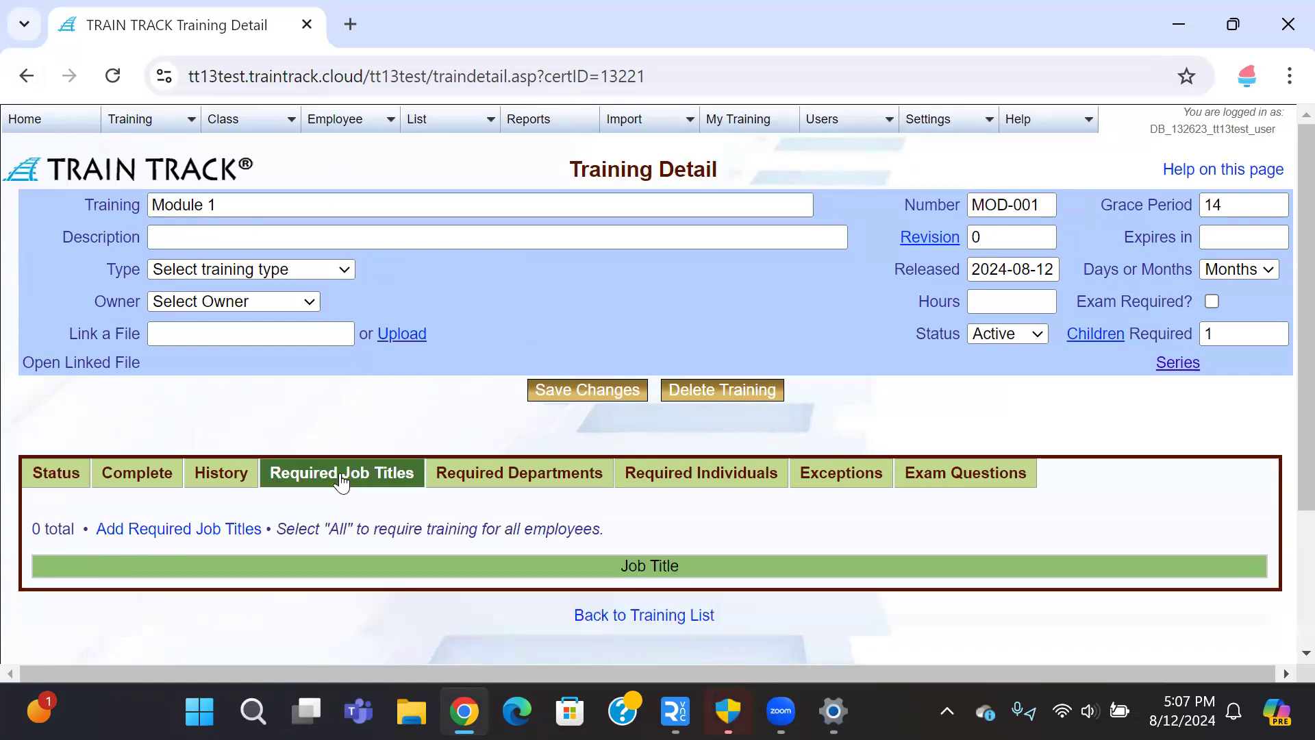
pyautogui.click(507, 474)
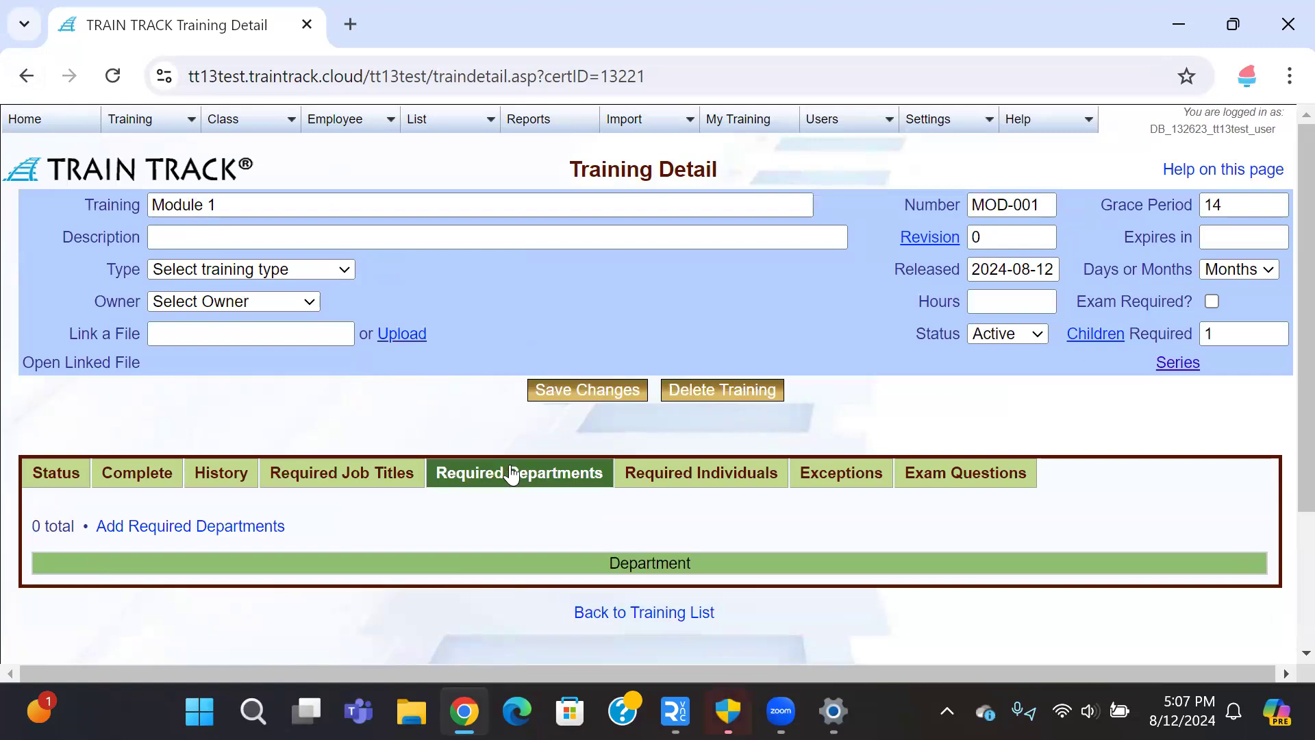
pyautogui.click(694, 483)
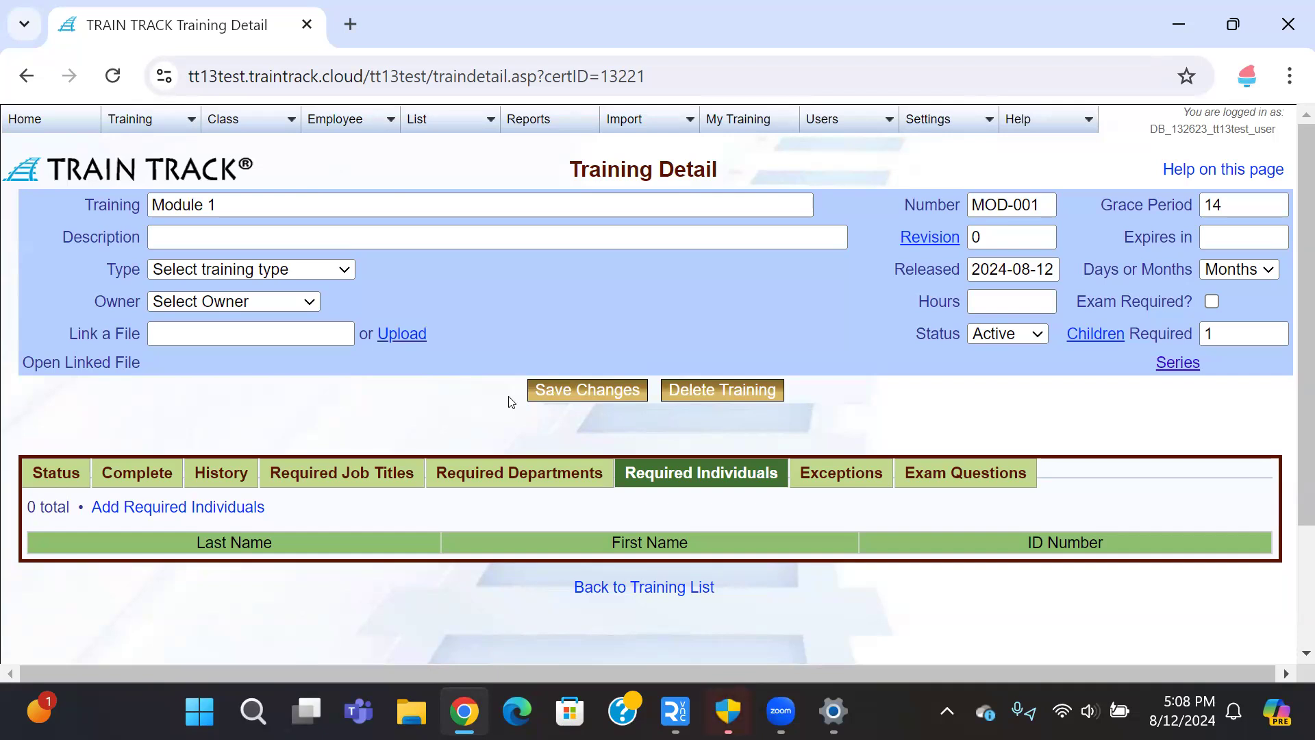
pyautogui.click(1162, 367)
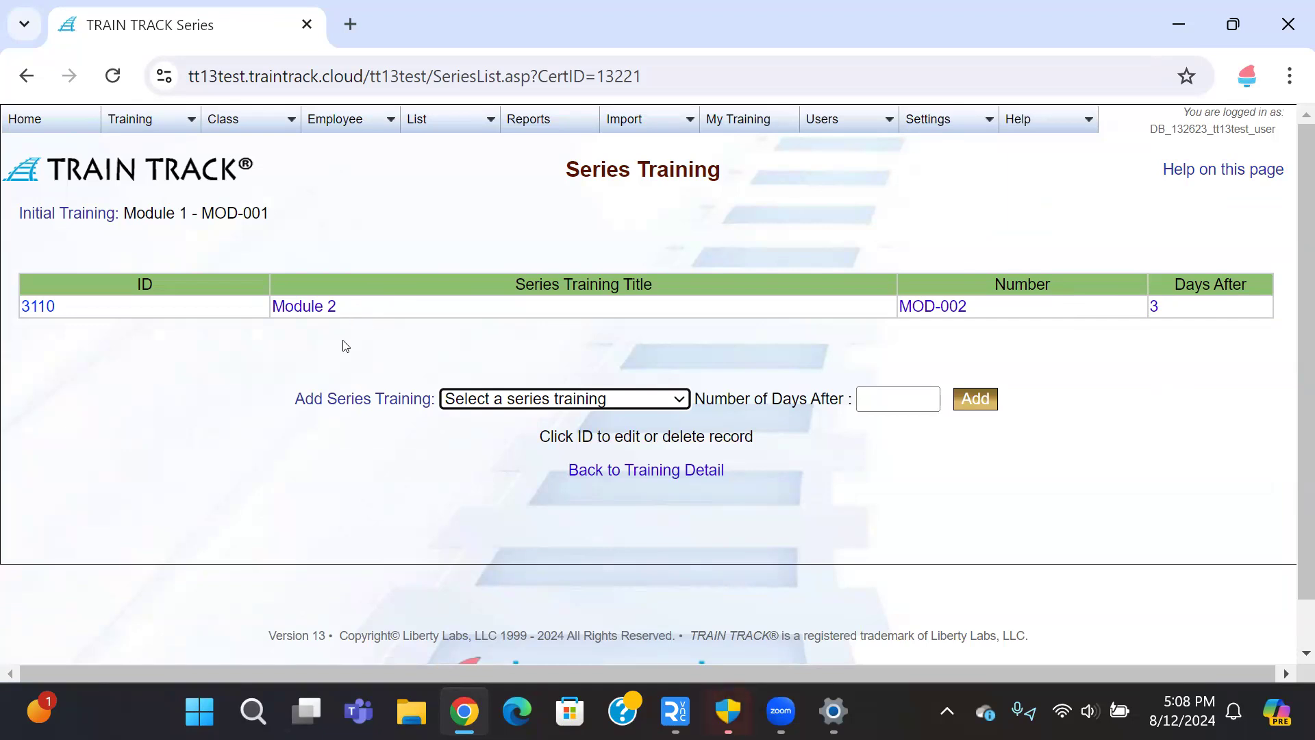
# Step: Check Module 2's series trainings, then return to the full Training List of 91 trainings
pyautogui.click(309, 308)
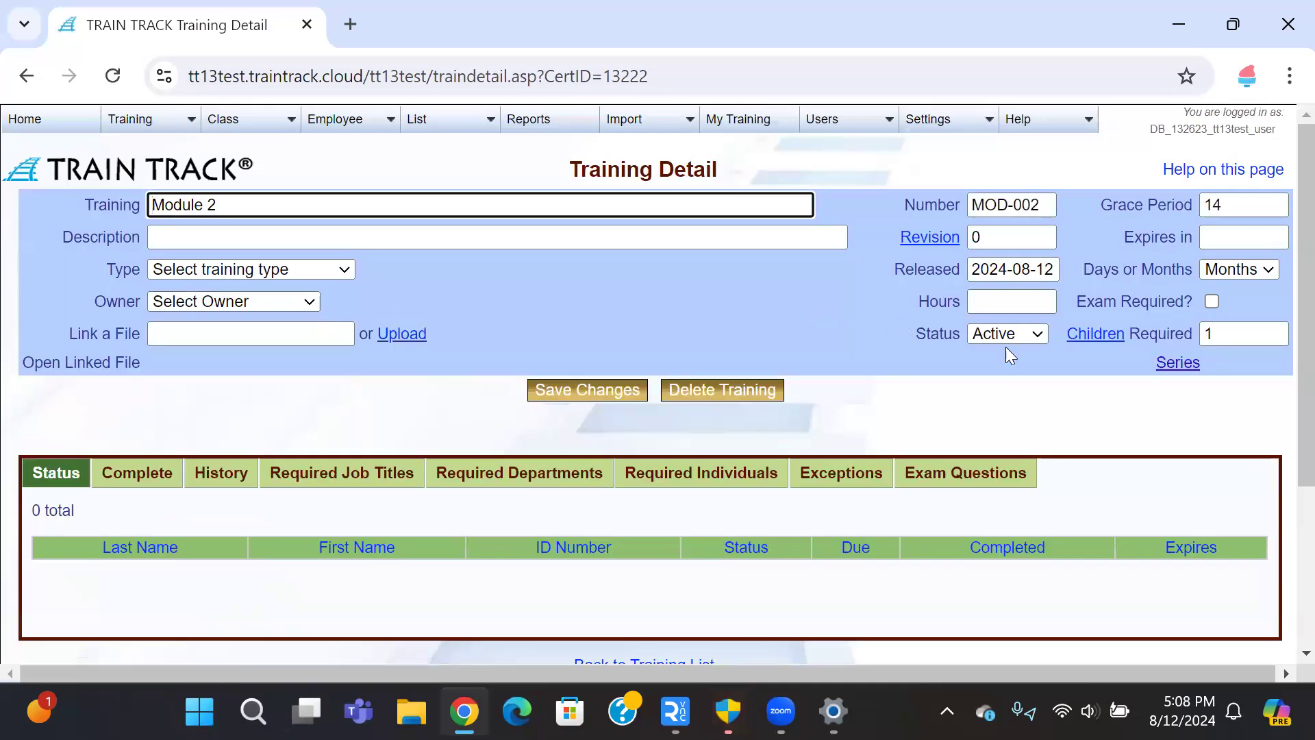
pyautogui.click(1179, 362)
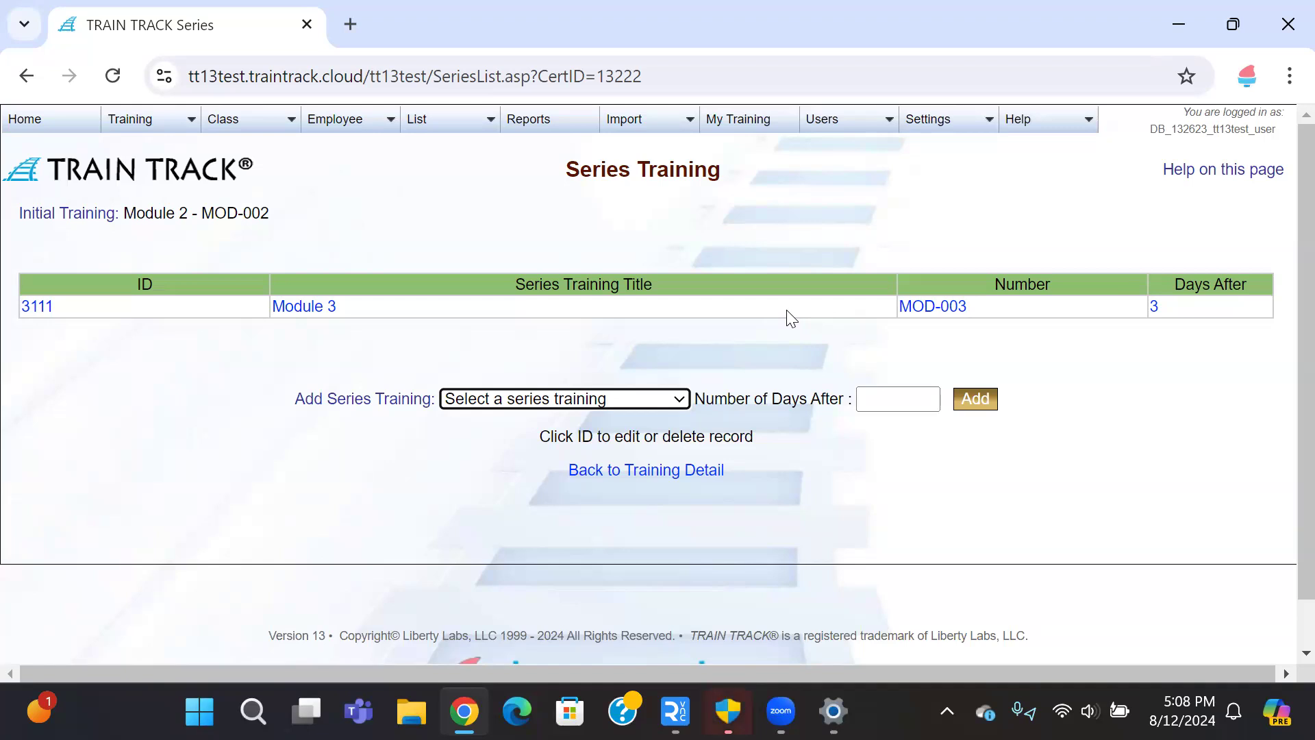
pyautogui.click(147, 126)
pyautogui.click(148, 126)
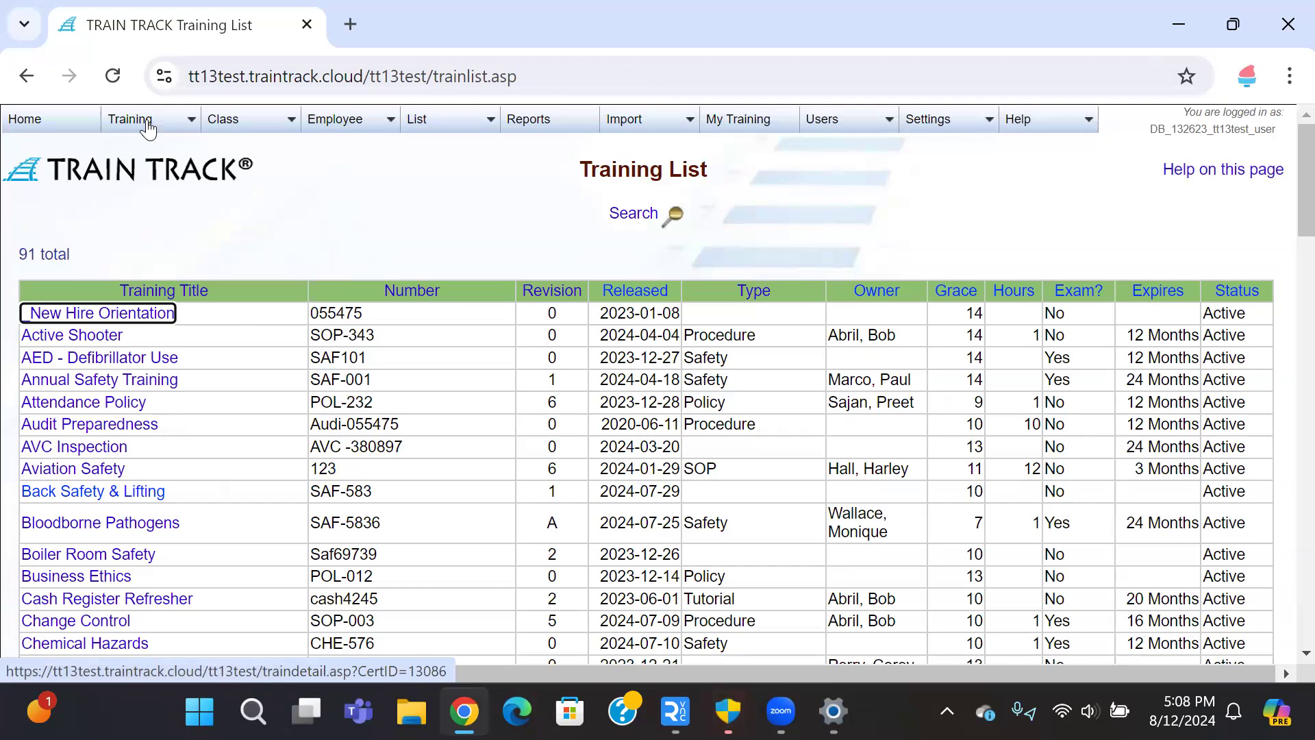
# Step: Add CPR Refresher to CPR's series trainings, 180 days after CPR
pyautogui.scroll(-3, 220, 249)
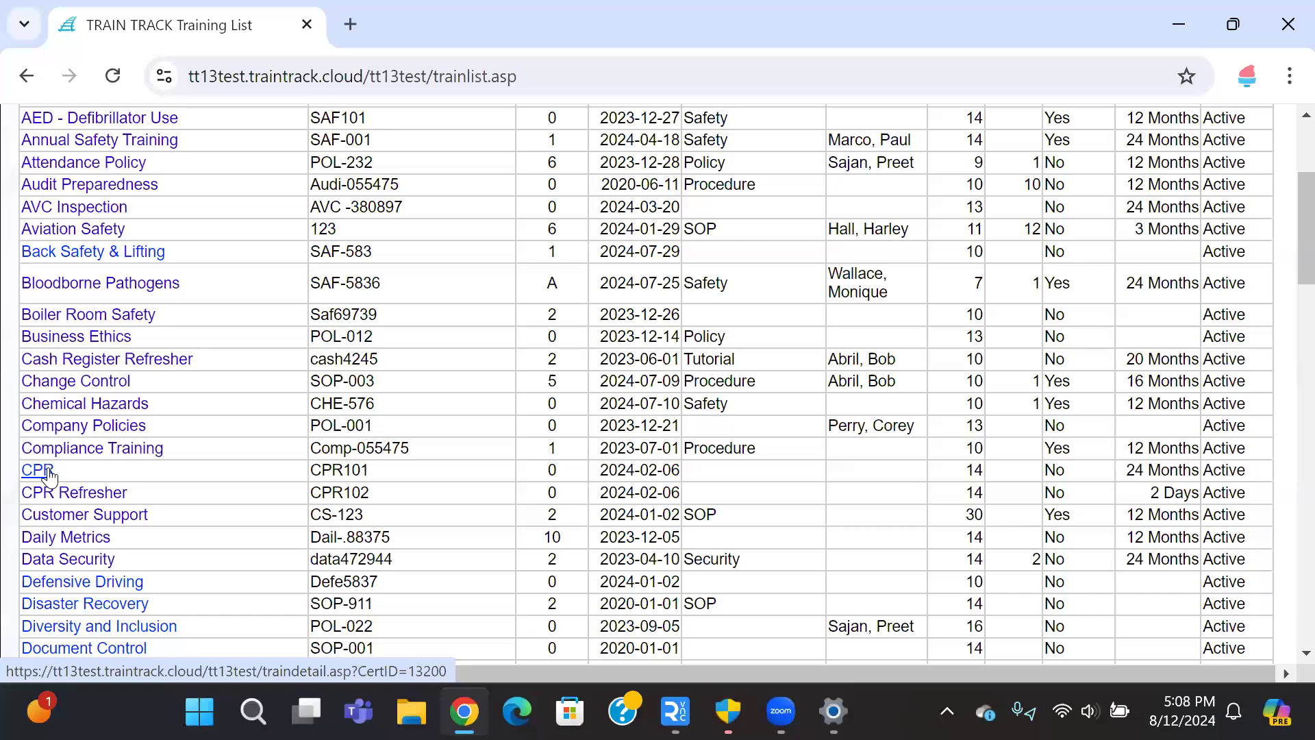
pyautogui.click(45, 471)
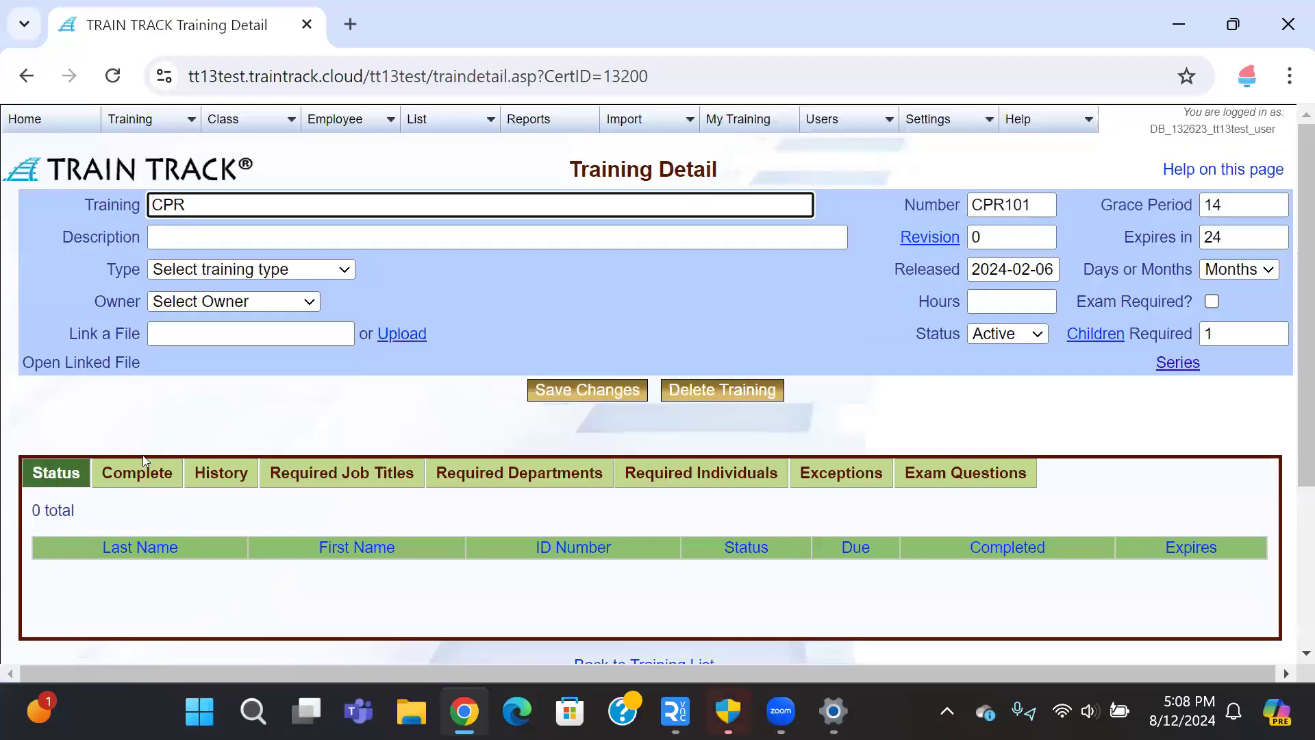
pyautogui.click(1175, 363)
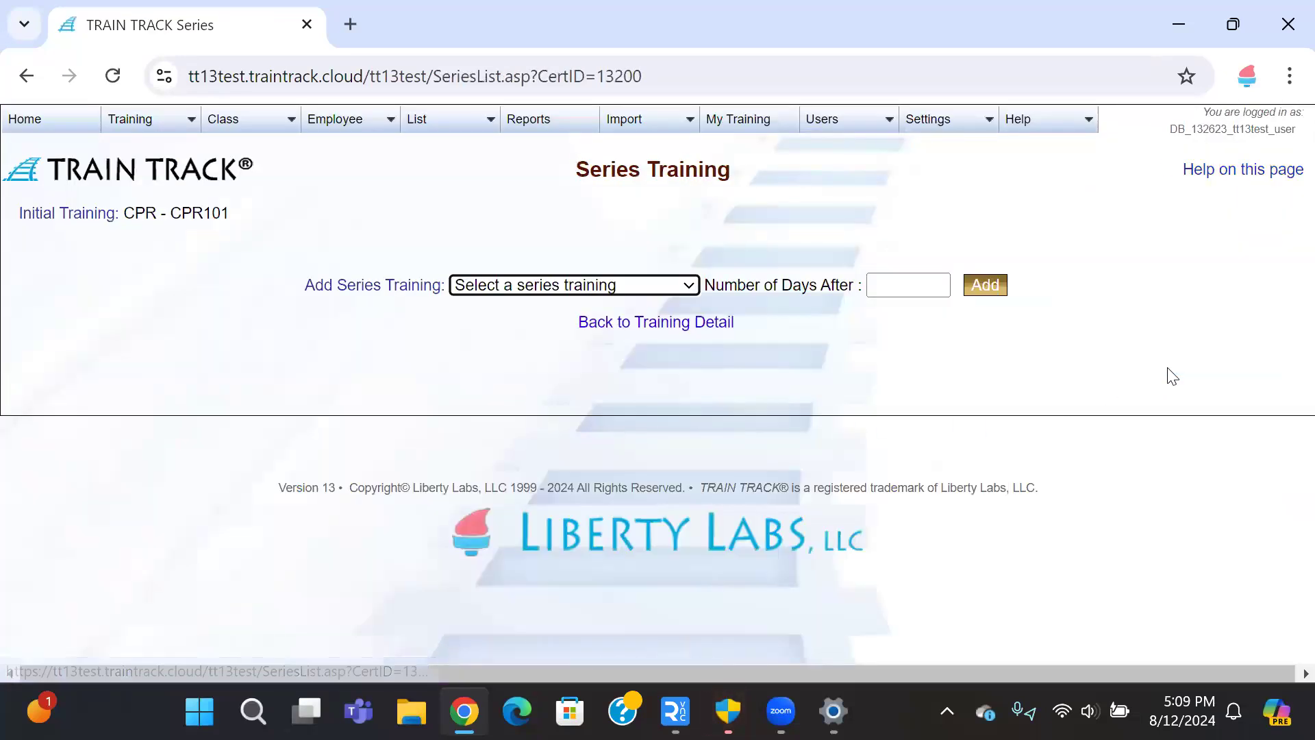
pyautogui.click(692, 292)
pyautogui.press('c')
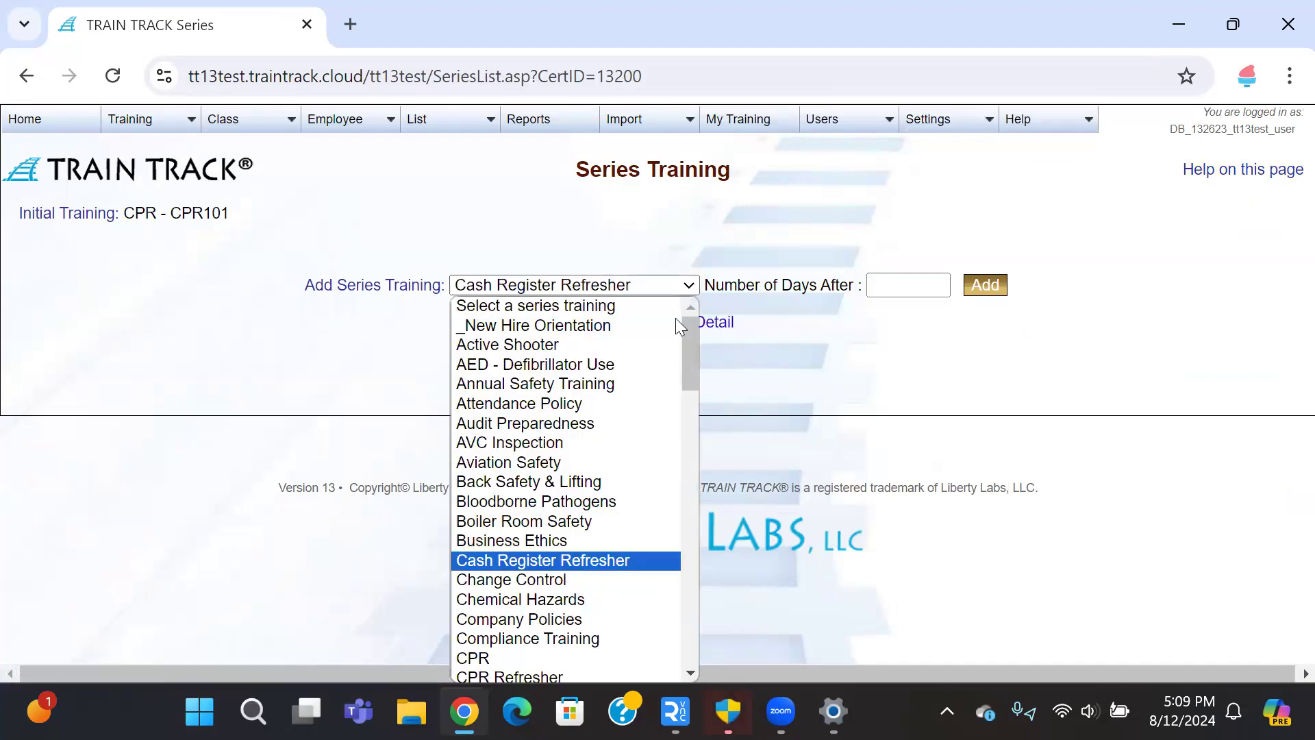
pyautogui.scroll(-3, 622, 404)
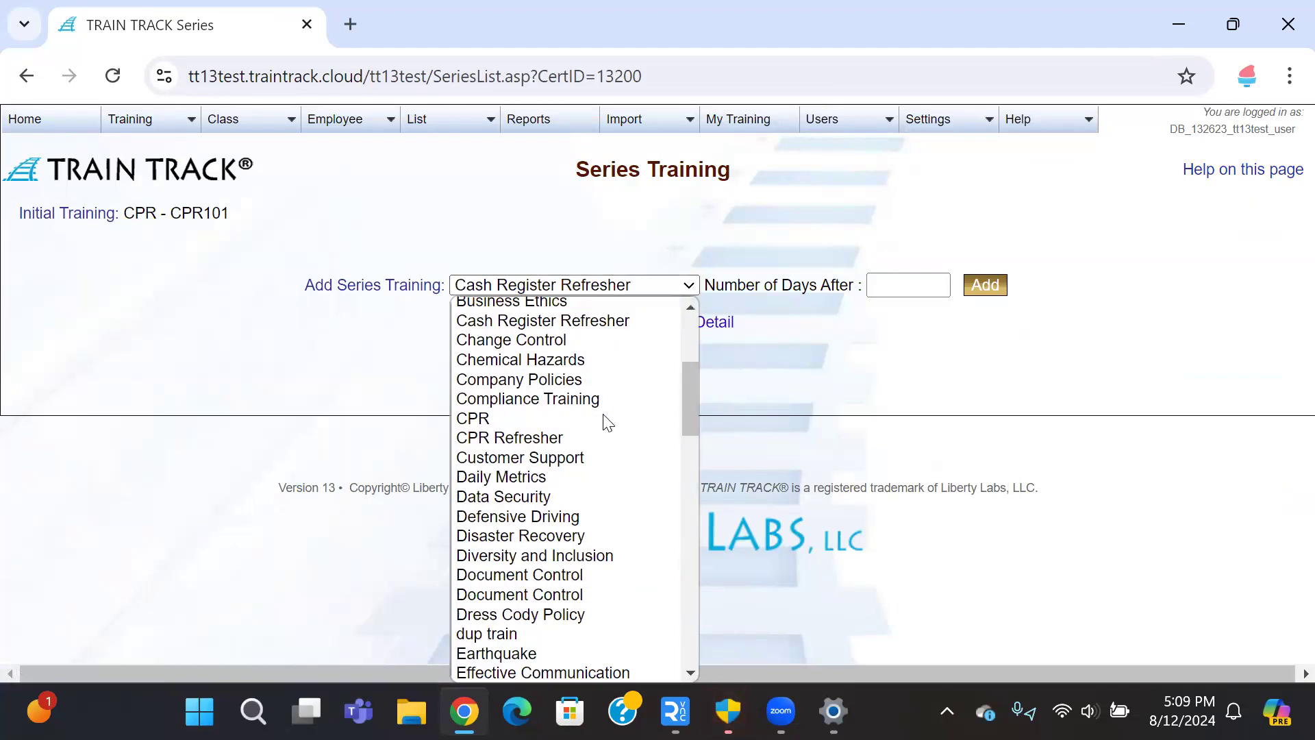
pyautogui.click(571, 438)
pyautogui.click(882, 287)
pyautogui.click(915, 333)
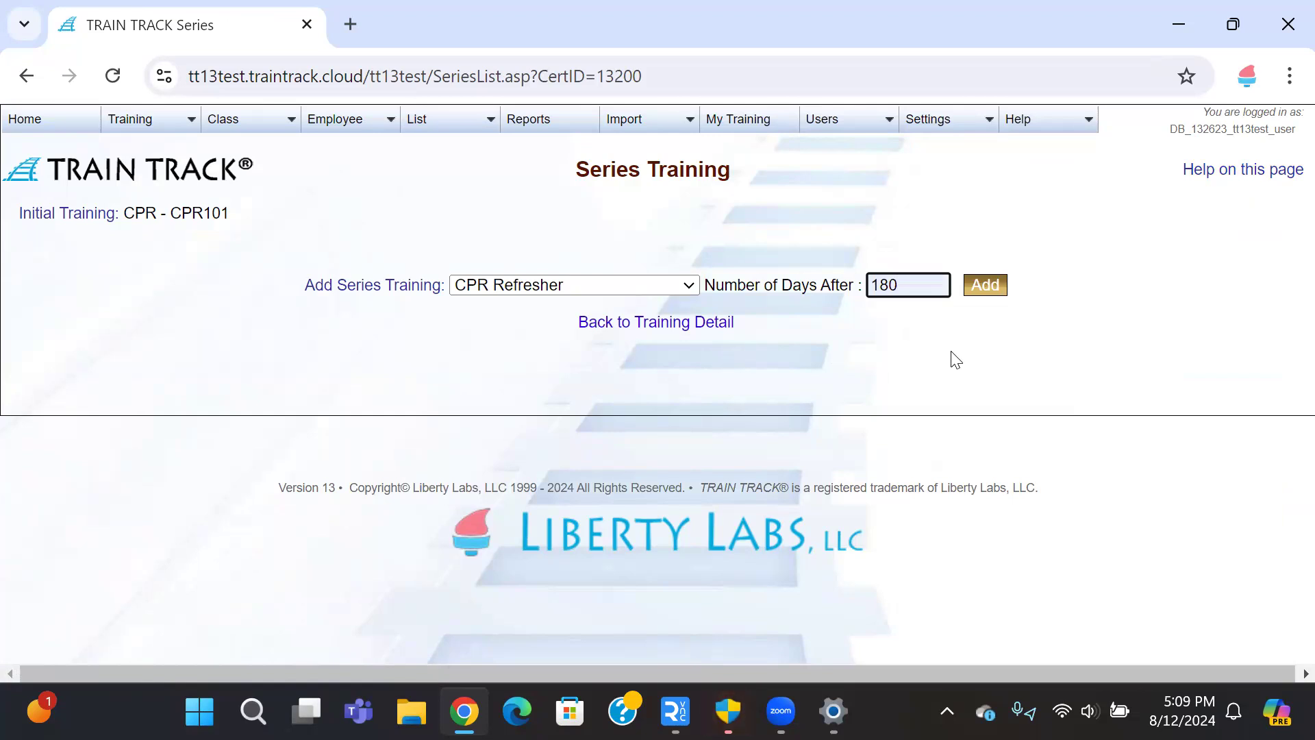
pyautogui.click(981, 286)
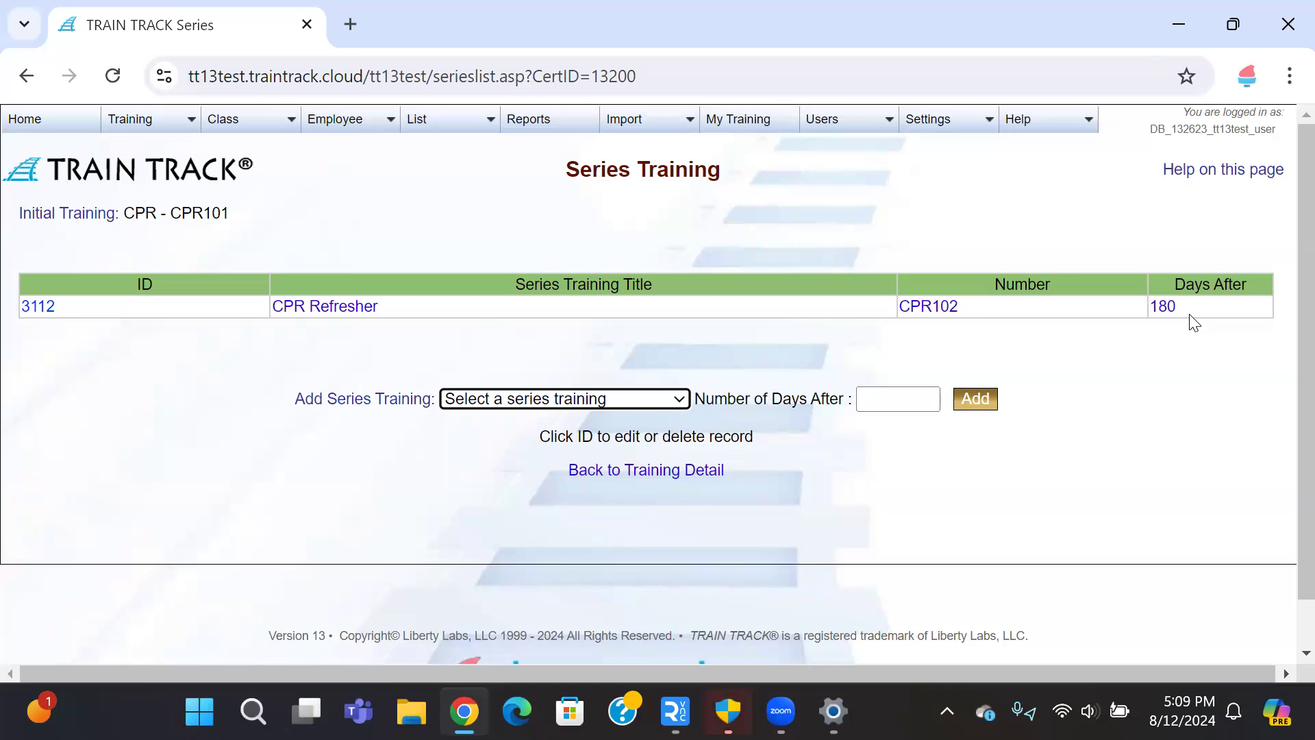
# Step: Return to the Training List and scroll down through it
pyautogui.click(142, 137)
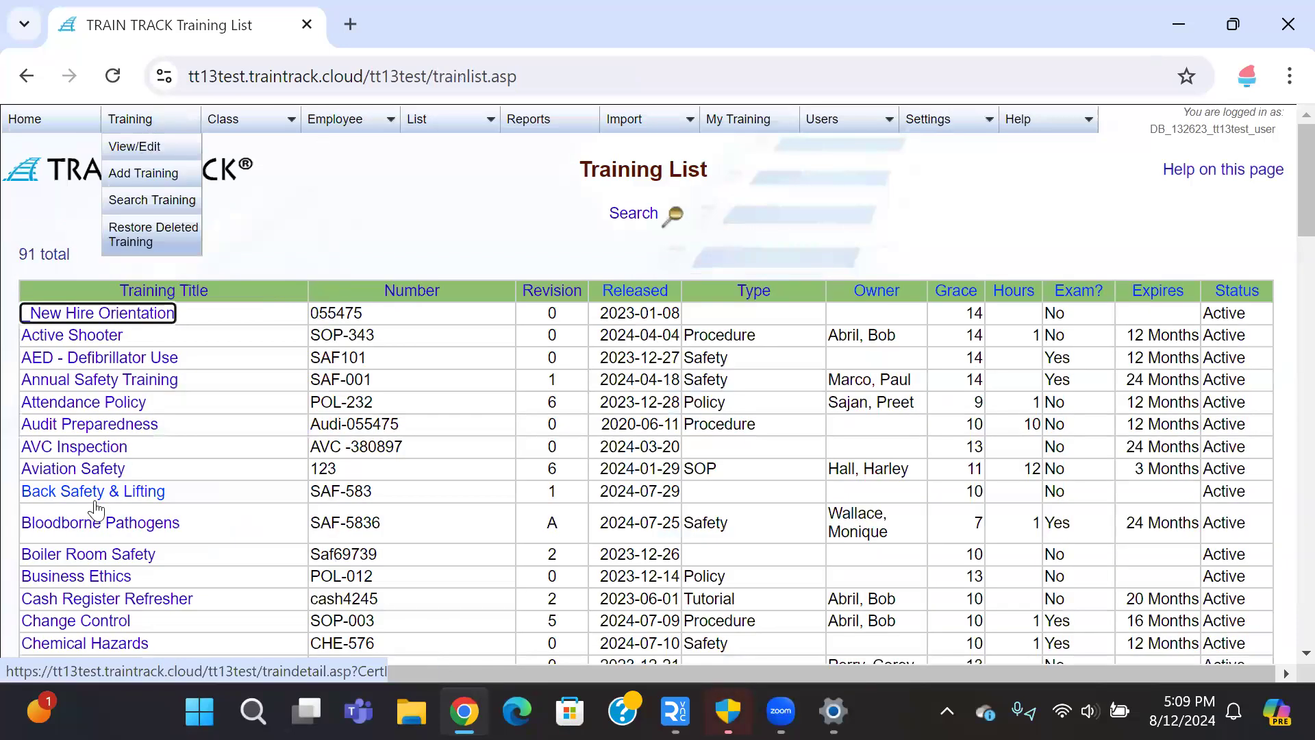
pyautogui.scroll(-2, 135, 424)
pyautogui.scroll(-4, 167, 409)
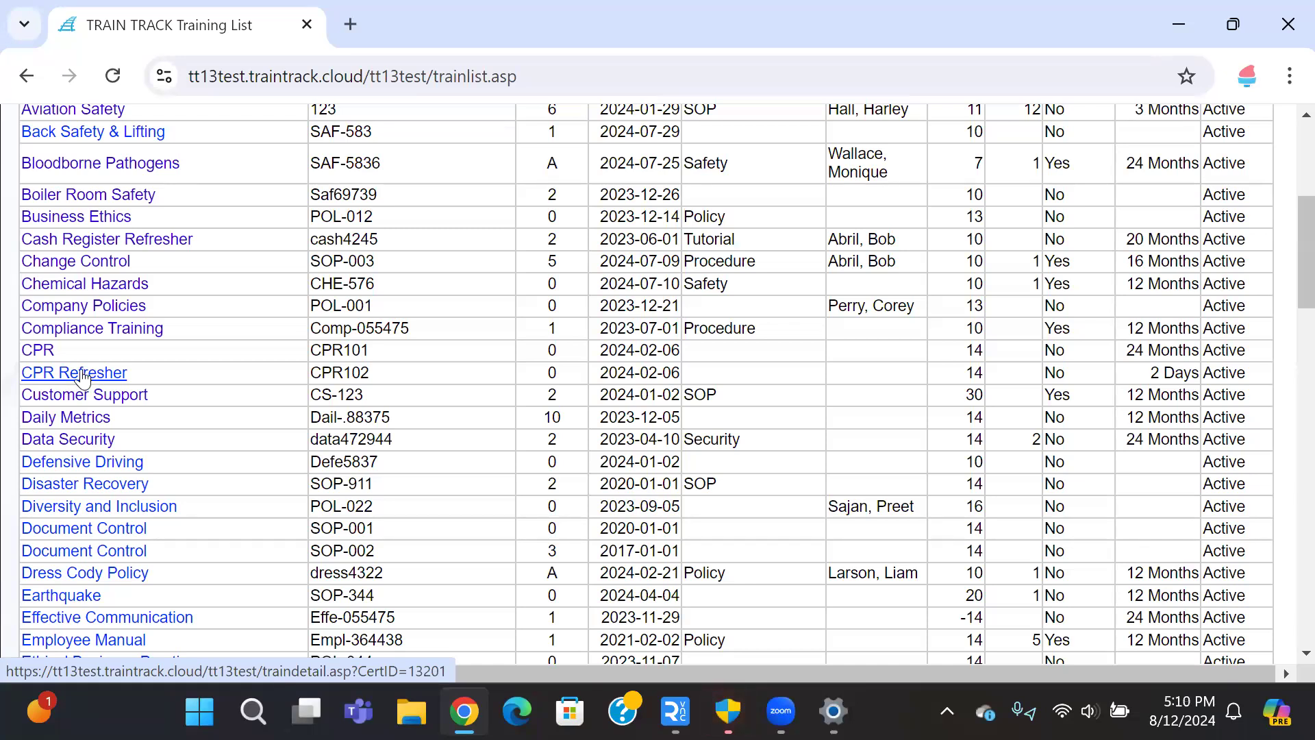
# Step: Open CPR (CPR101) and review its required job titles, departments and individuals
pyautogui.click(45, 357)
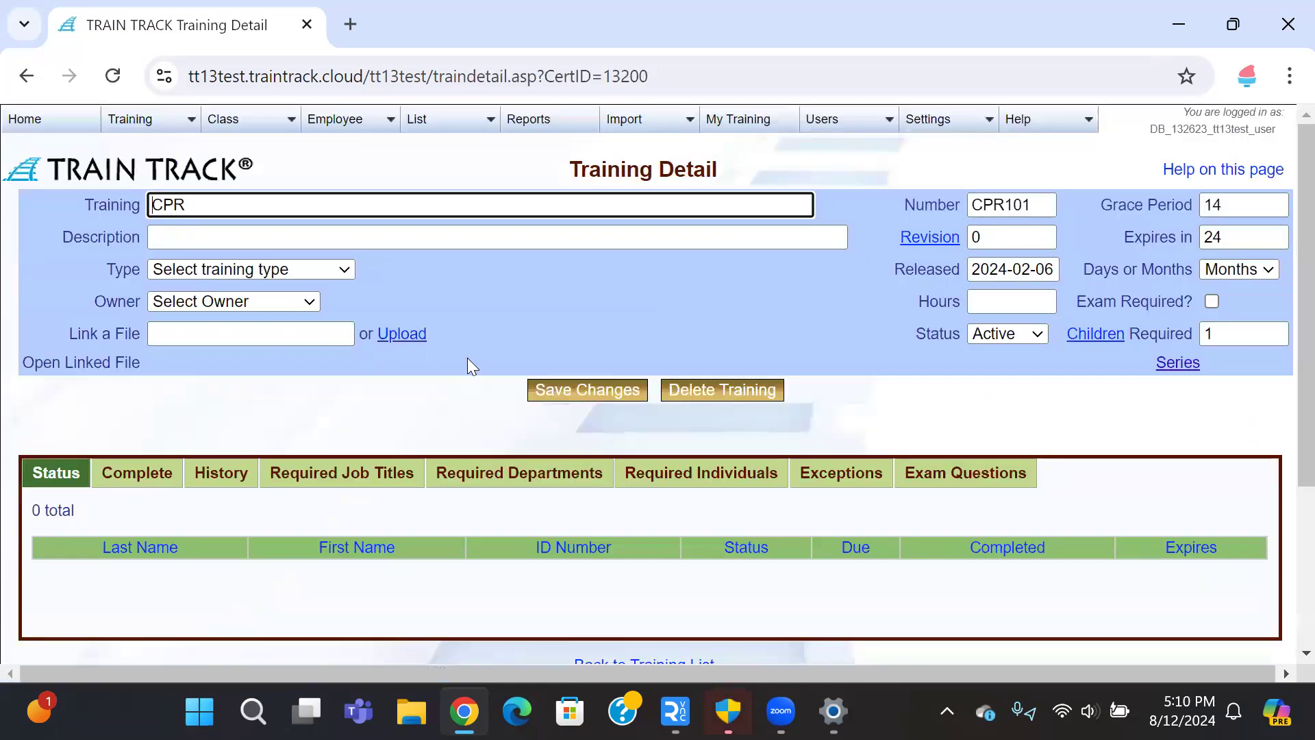
pyautogui.click(366, 487)
pyautogui.click(512, 473)
pyautogui.click(678, 475)
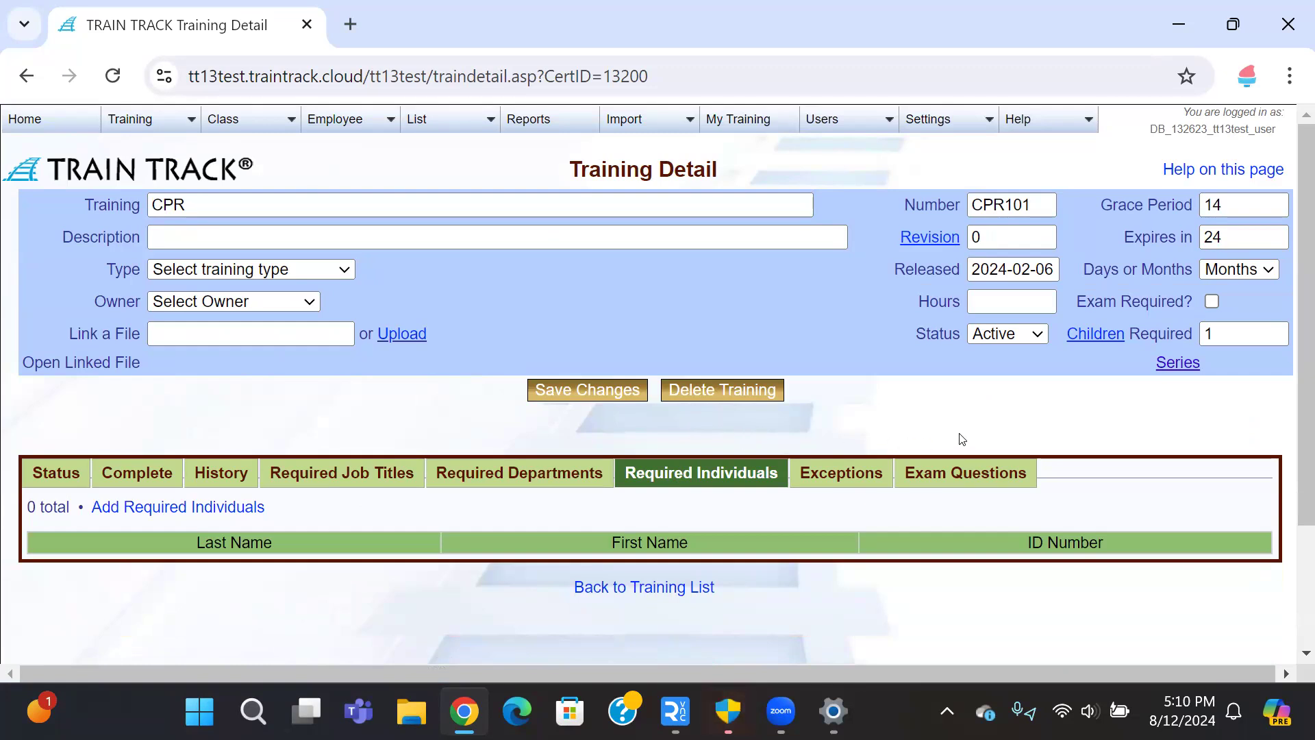
# Step: Verify CPR's series lists CPR Refresher (CPR102) at 180 days, then go back to the Training List
pyautogui.click(1185, 367)
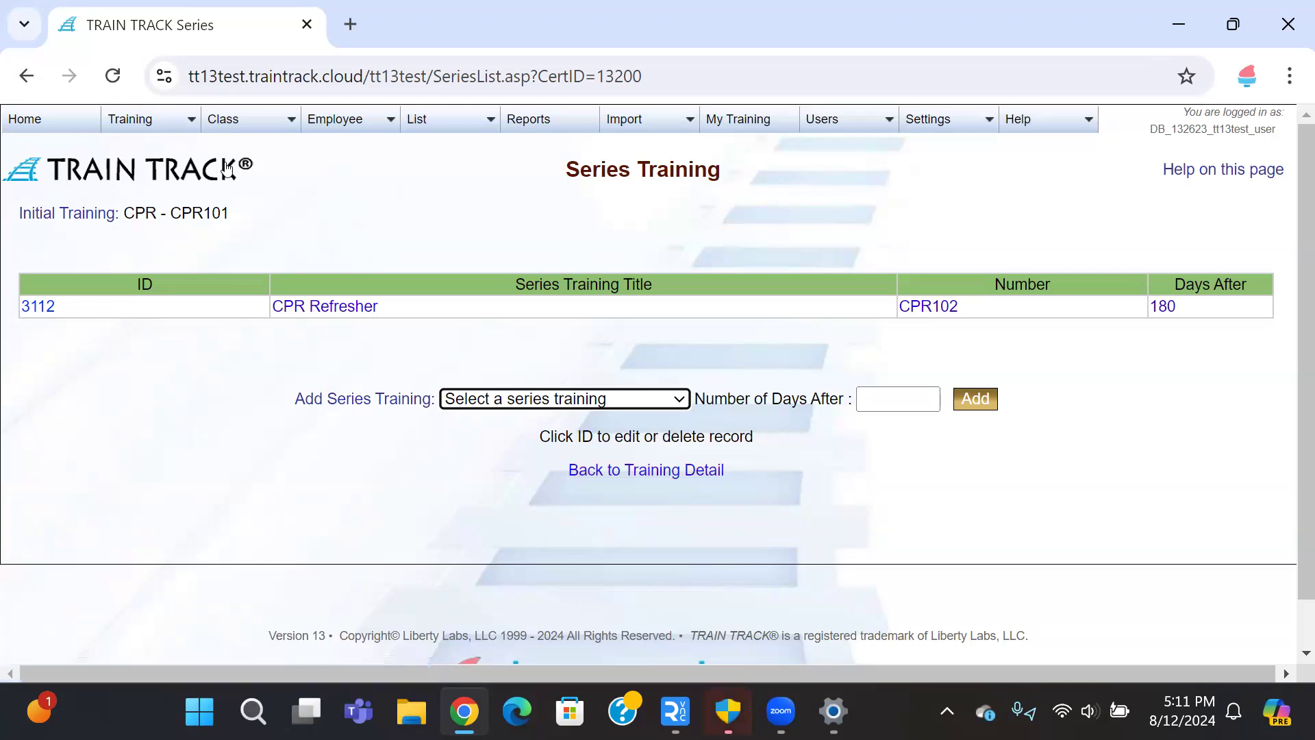
pyautogui.click(141, 123)
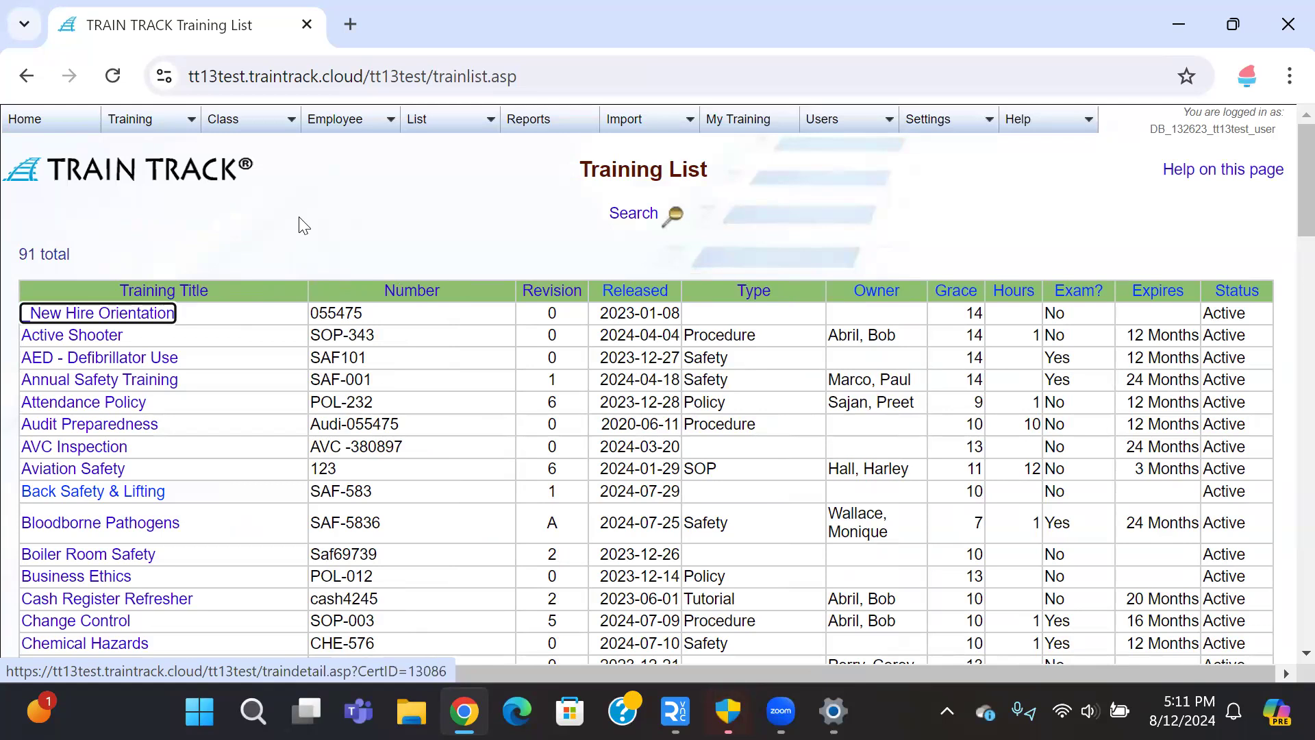
# Step: Find Microsoft Office (MSO101) in the Training List and open its Child Training page
pyautogui.scroll(-2, 302, 226)
pyautogui.scroll(-2, 301, 226)
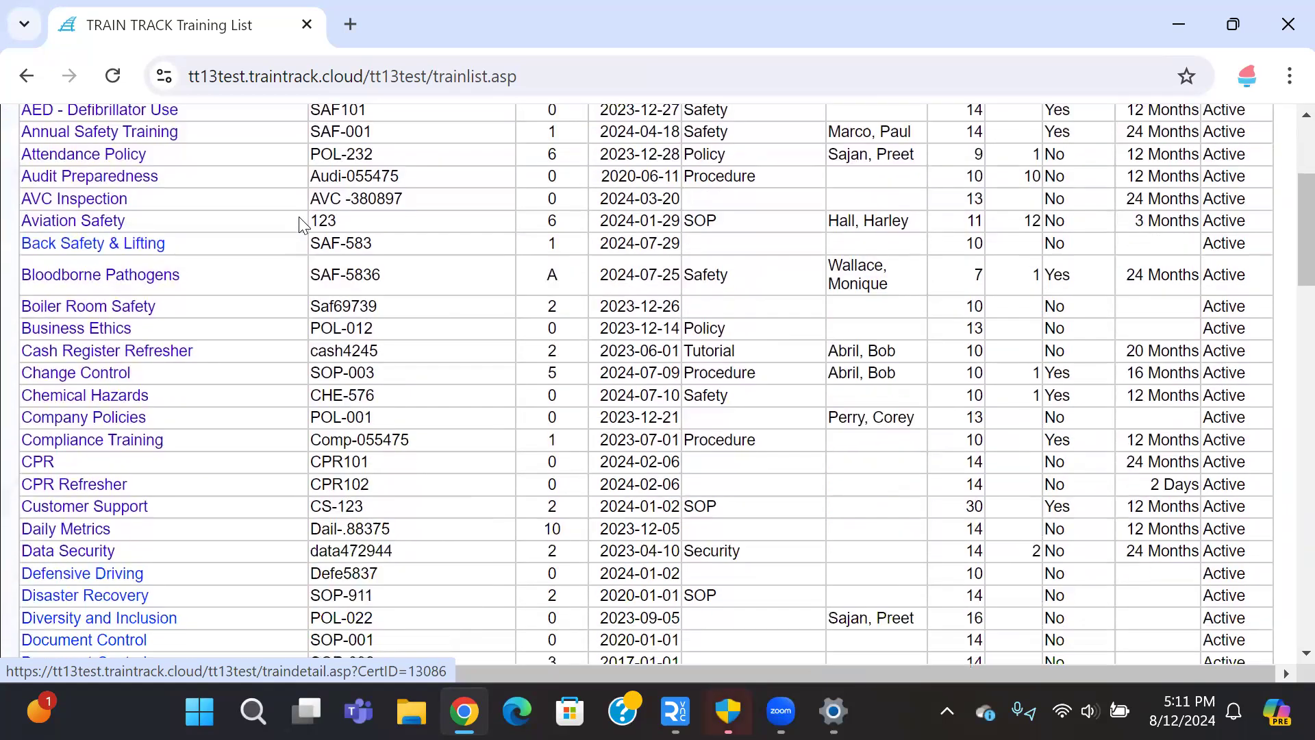
pyautogui.scroll(-2, 299, 218)
pyautogui.scroll(-4, 300, 217)
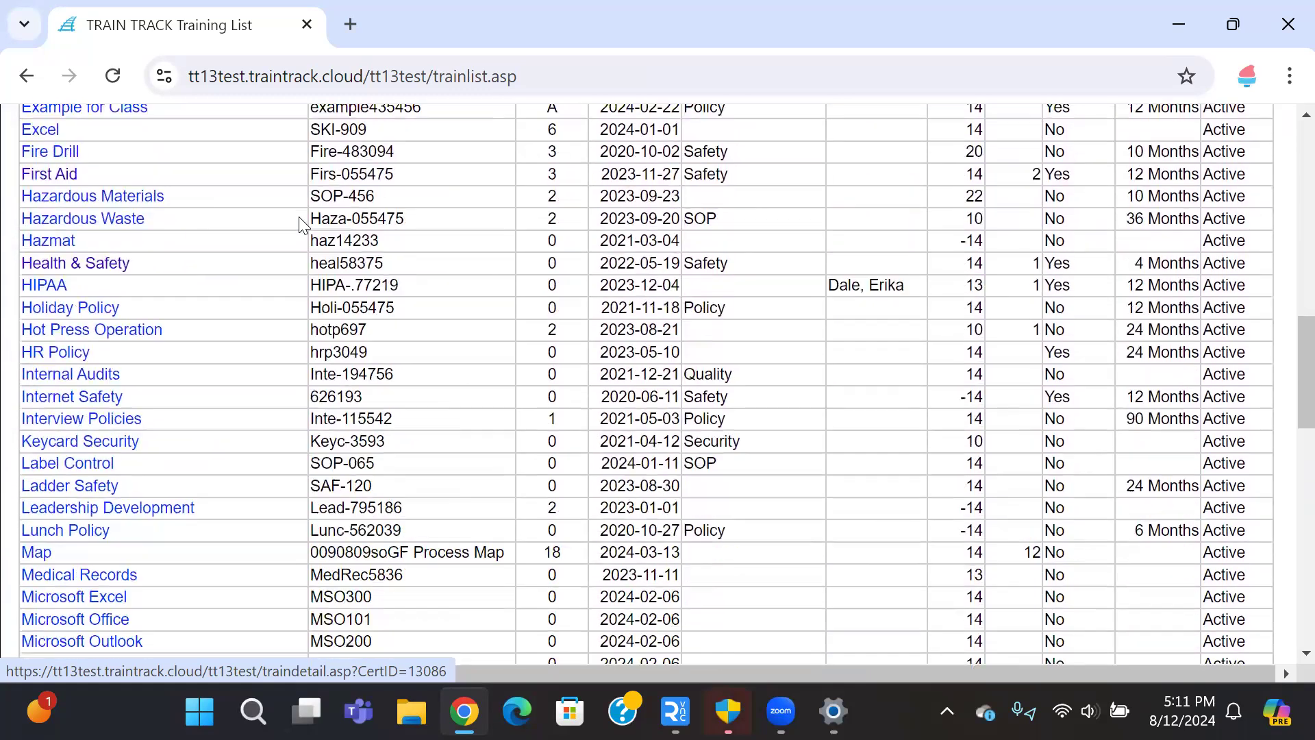
pyautogui.scroll(-3, 298, 216)
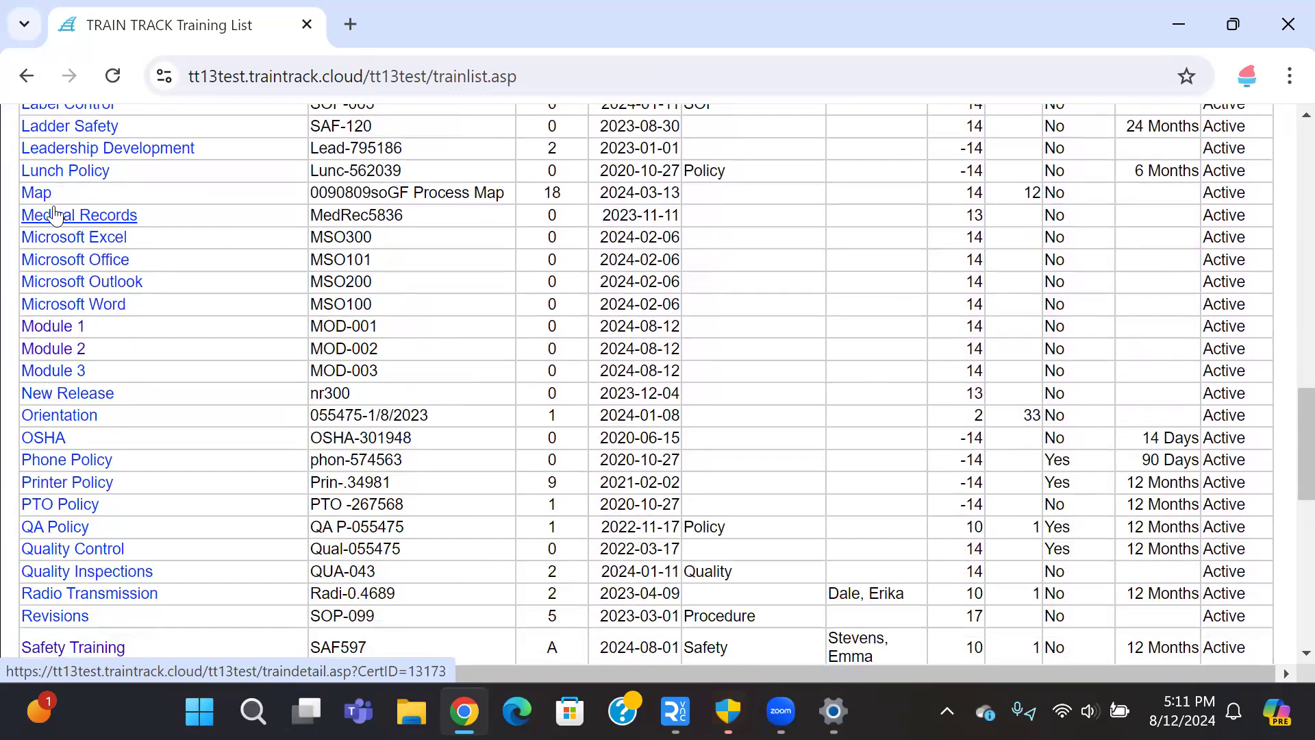
pyautogui.click(75, 262)
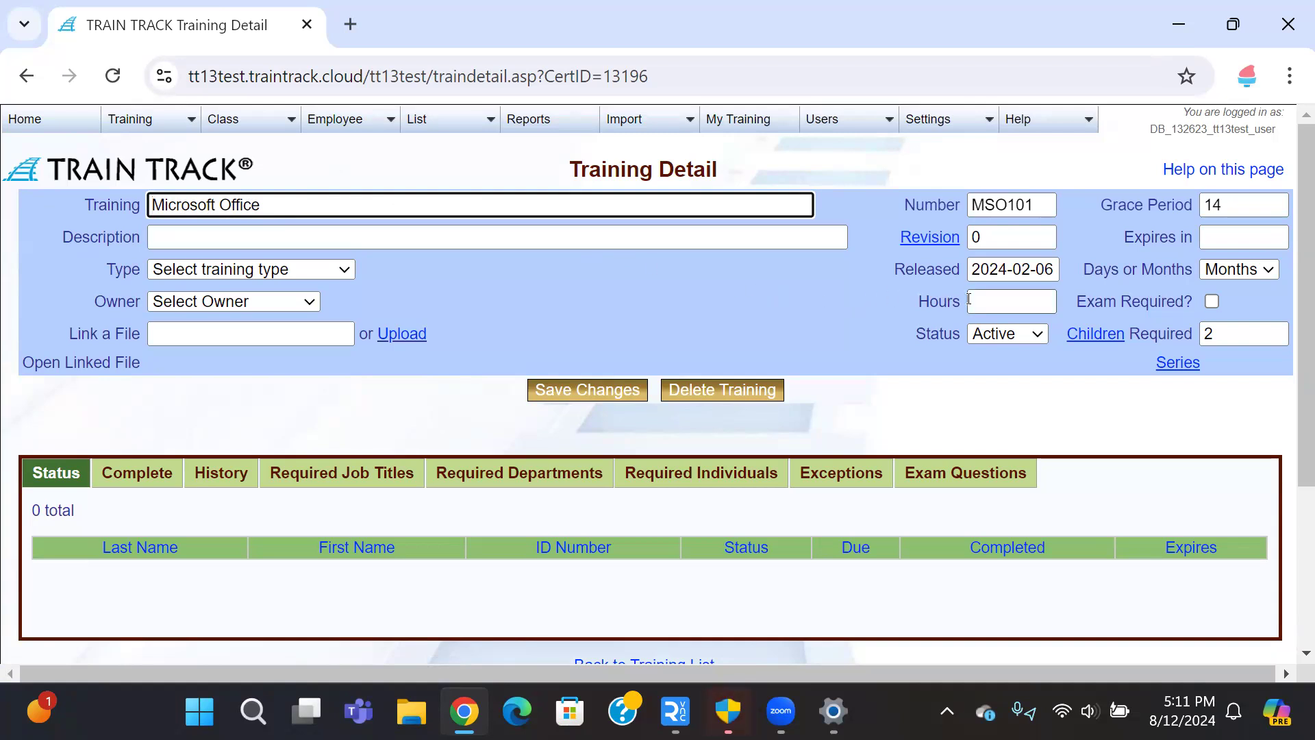
pyautogui.click(1096, 334)
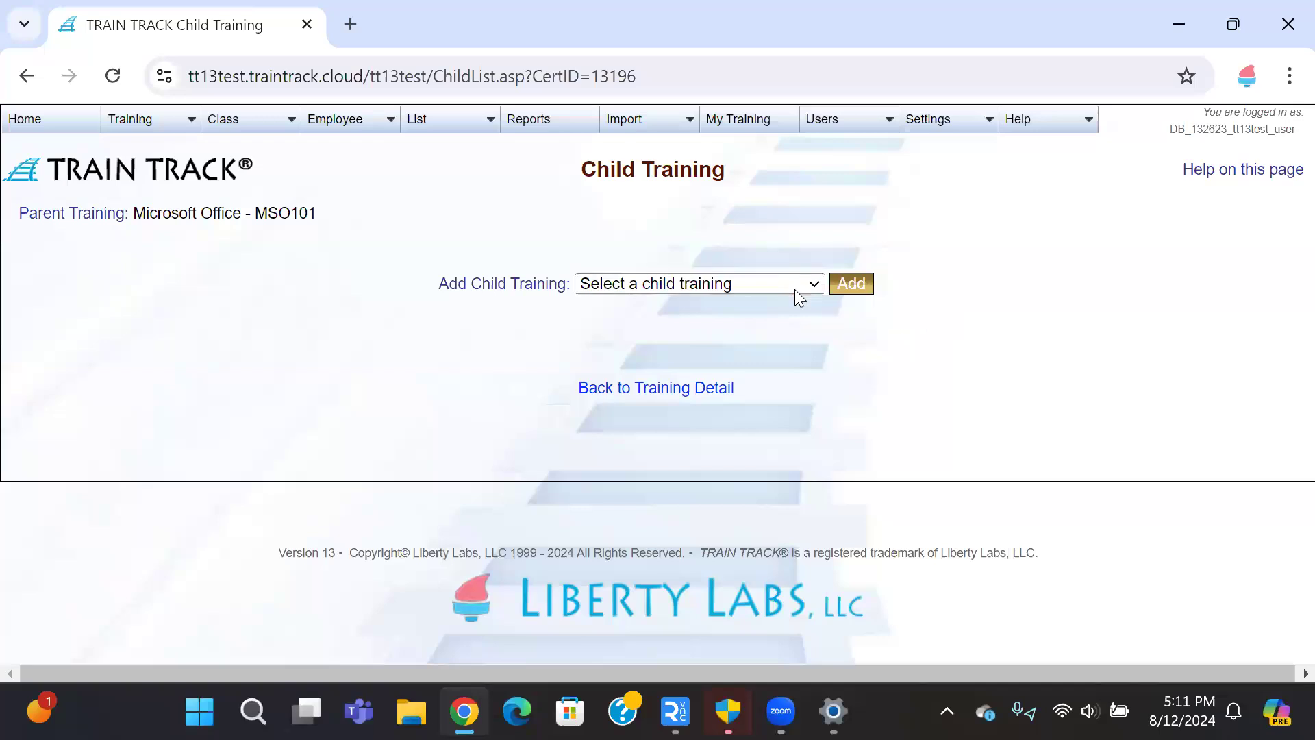
# Step: Add Microsoft Excel as a child training of Microsoft Office
pyautogui.click(794, 289)
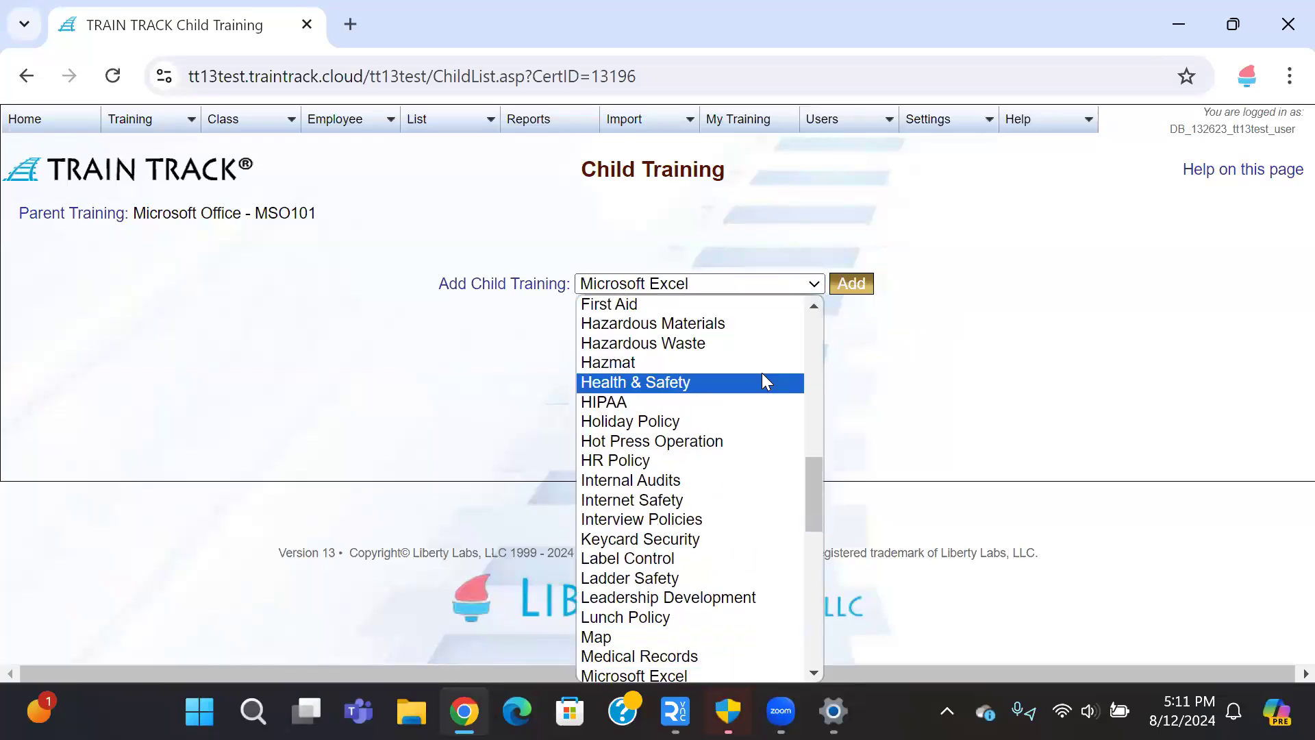
pyautogui.scroll(-3, 762, 377)
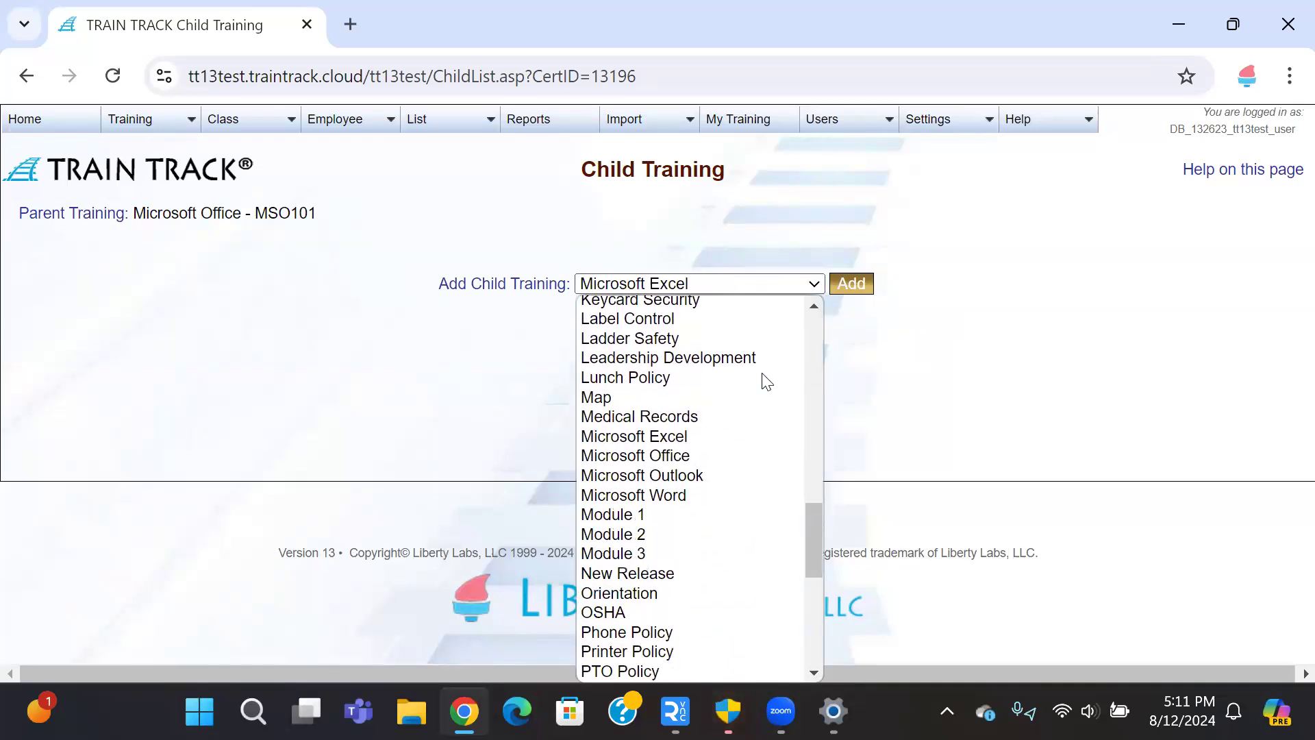
pyautogui.click(690, 439)
pyautogui.click(853, 283)
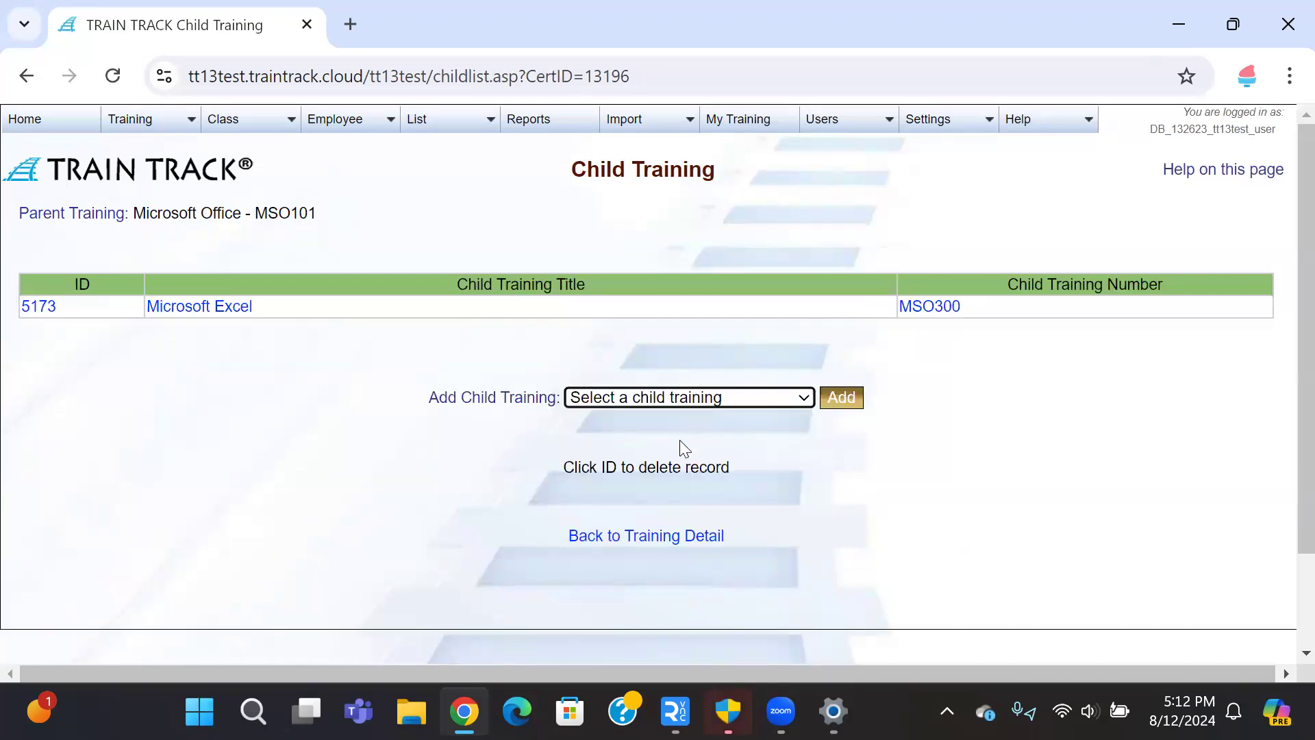
# Step: Add Microsoft Outlook as a second child training
pyautogui.click(659, 401)
pyautogui.write('mi')
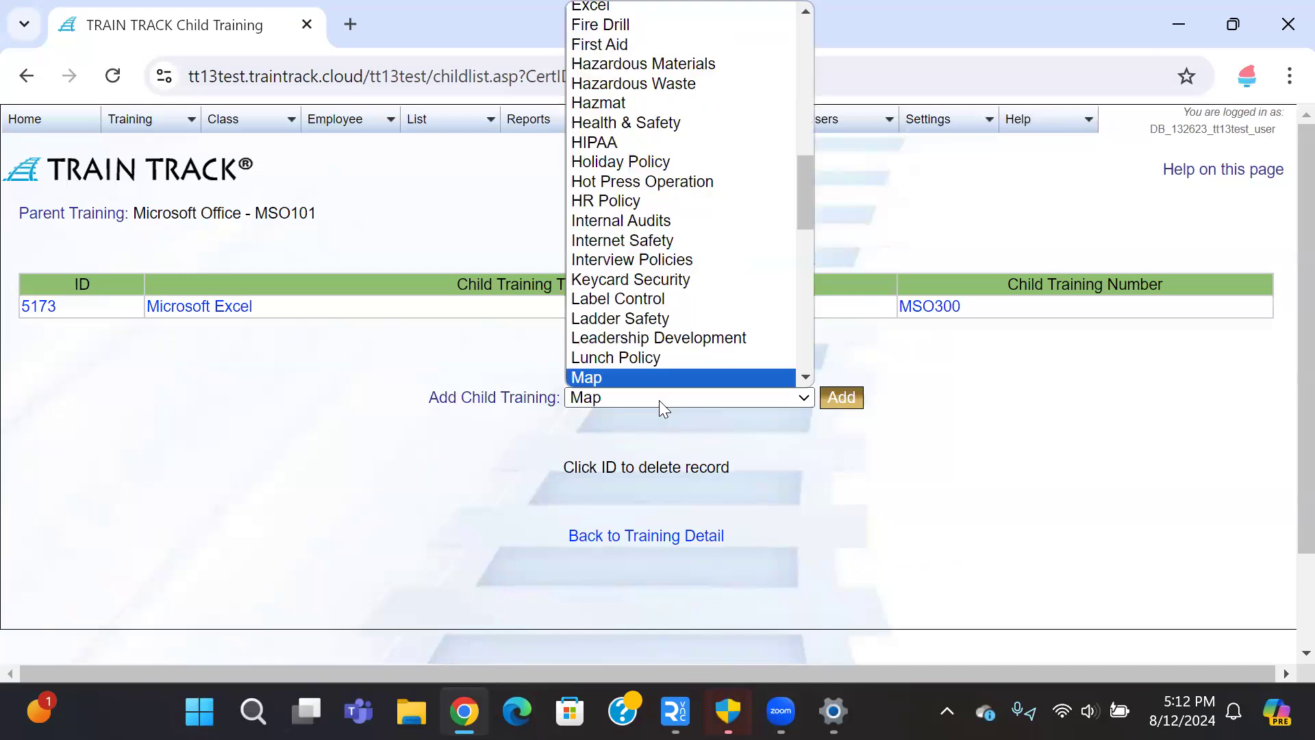
pyautogui.scroll(-1, 665, 368)
pyautogui.scroll(-3, 666, 370)
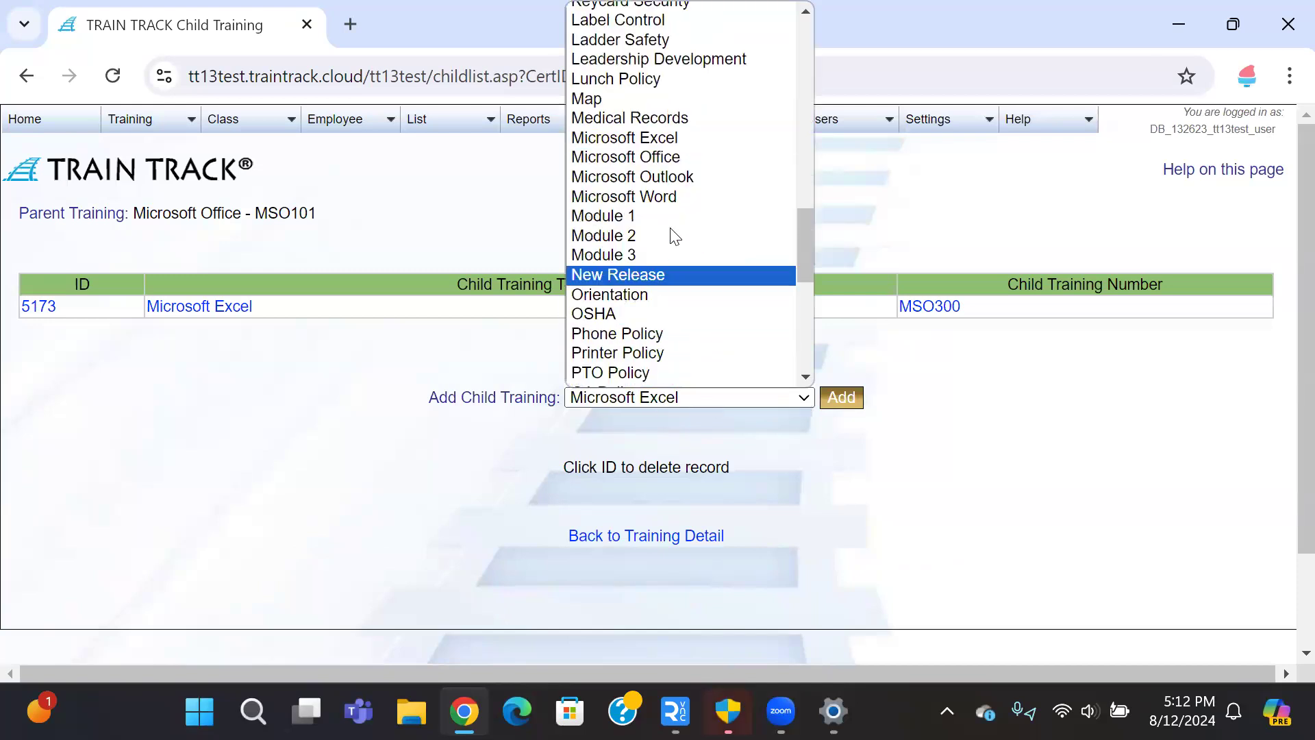
pyautogui.click(670, 177)
pyautogui.click(841, 397)
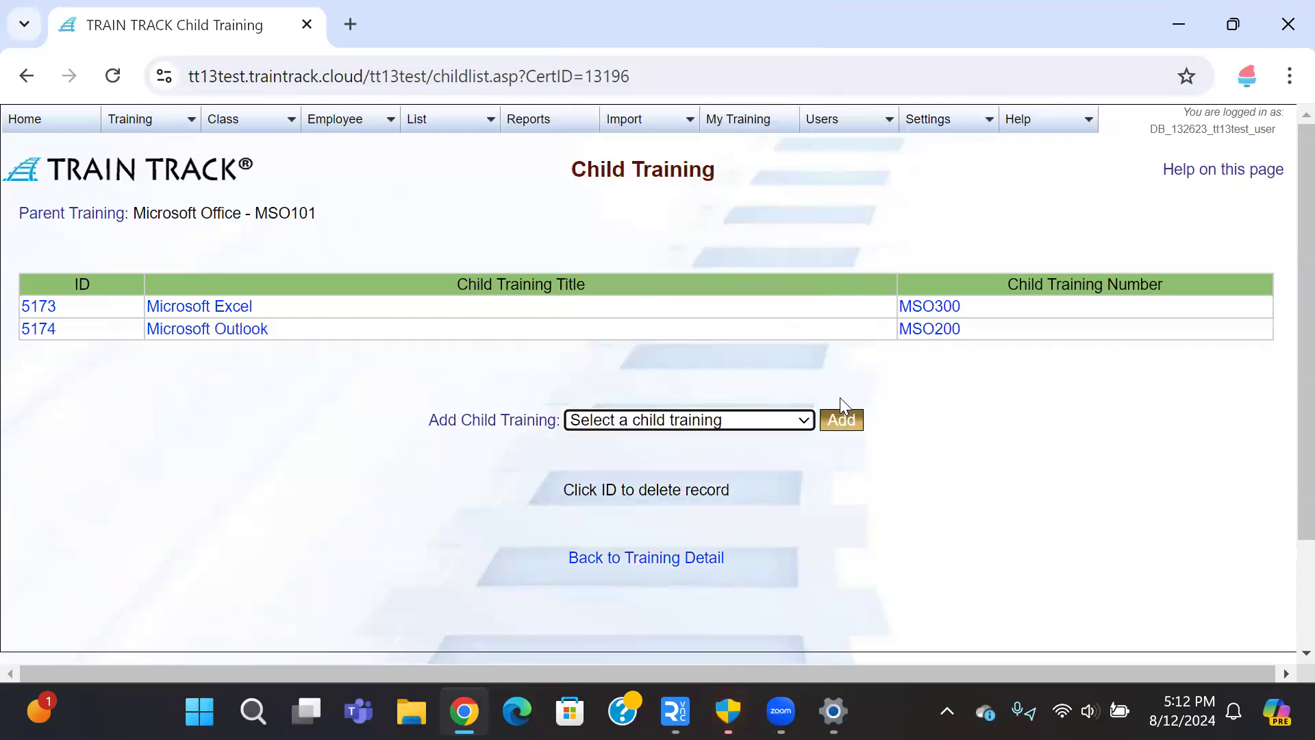
# Step: Add Microsoft Word as a third child training
pyautogui.click(799, 423)
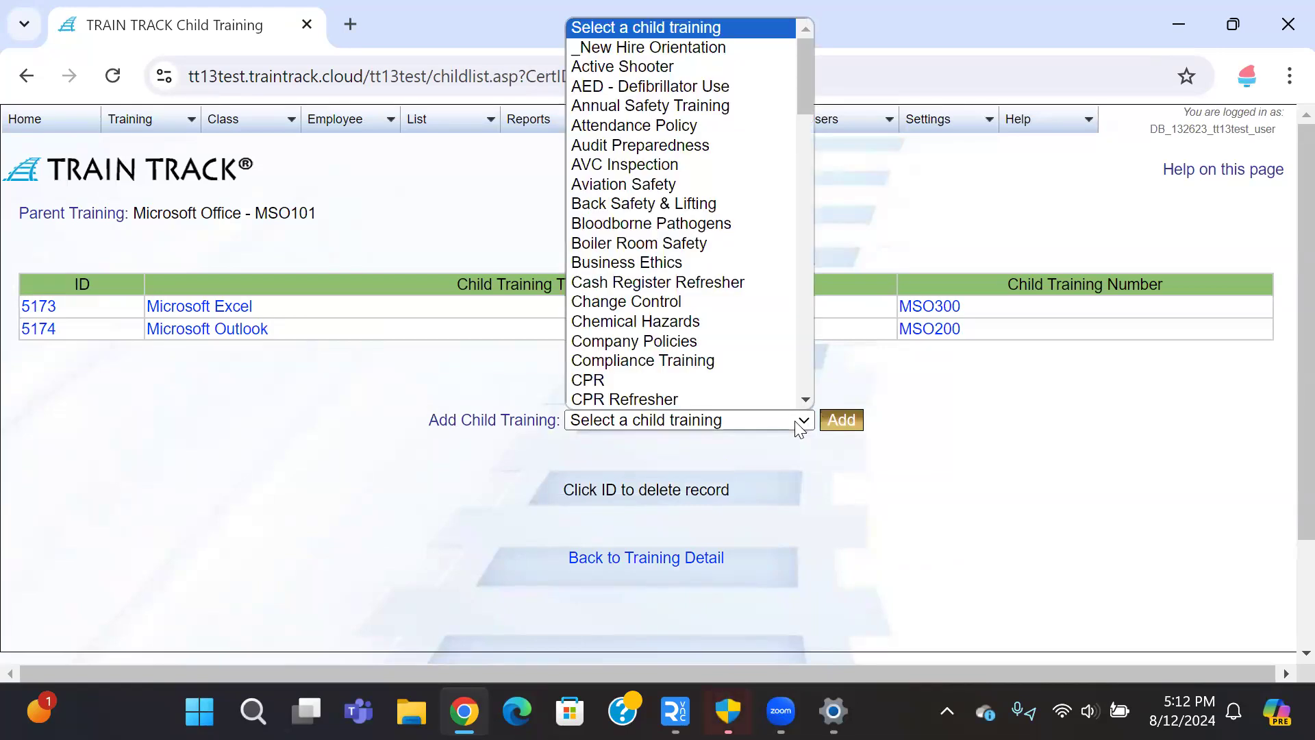
pyautogui.write('mi')
pyautogui.scroll(-3, 775, 359)
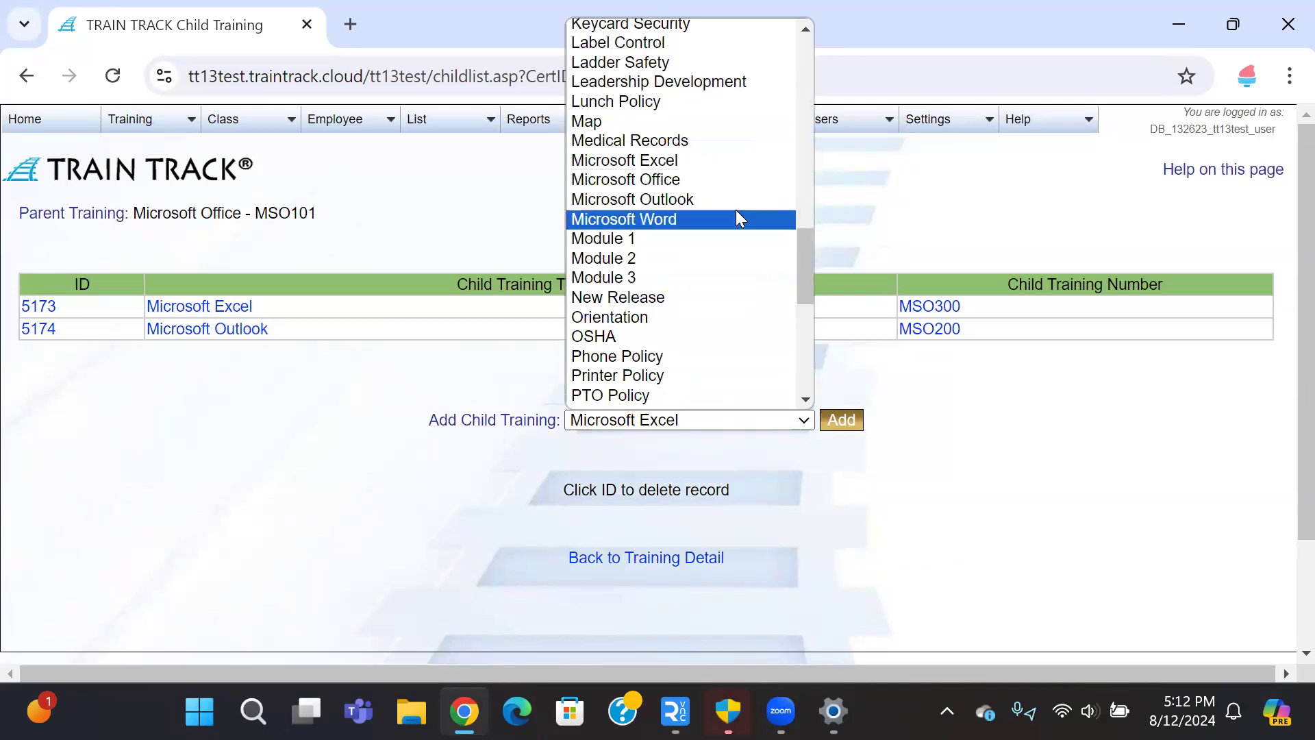
pyautogui.click(731, 219)
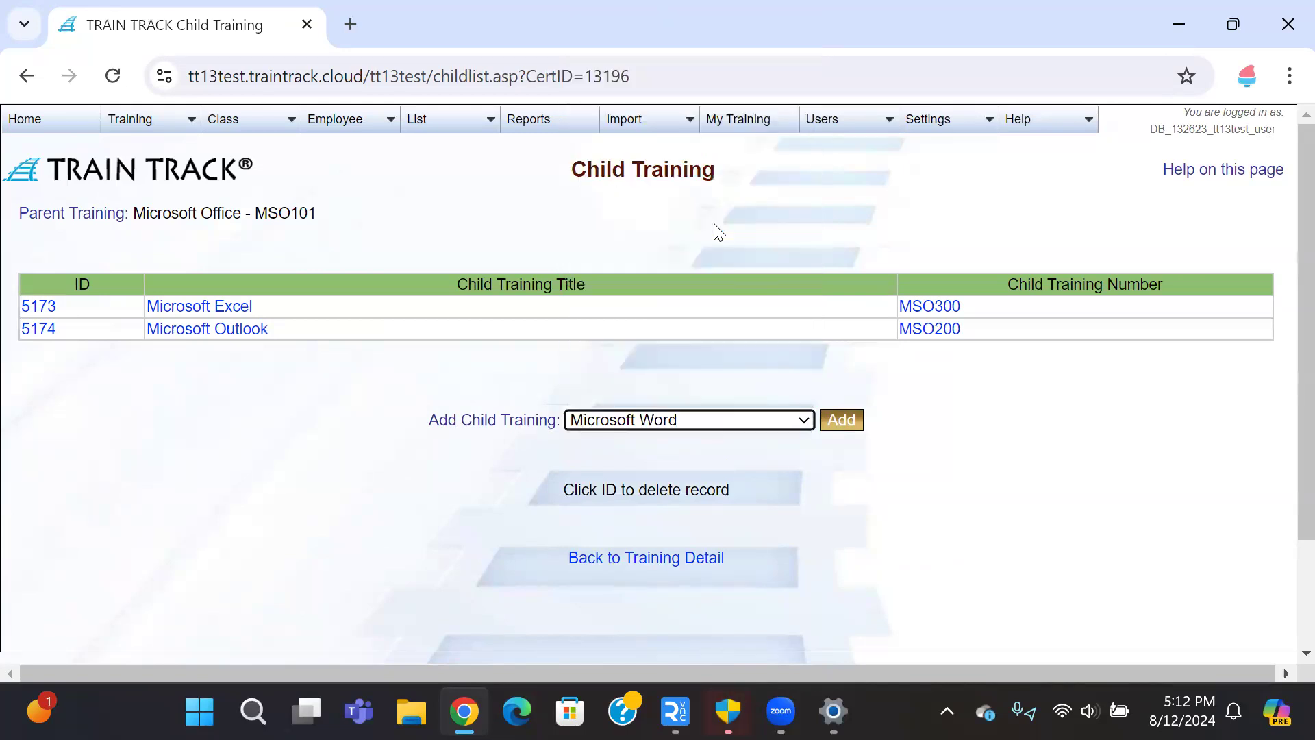
pyautogui.click(834, 421)
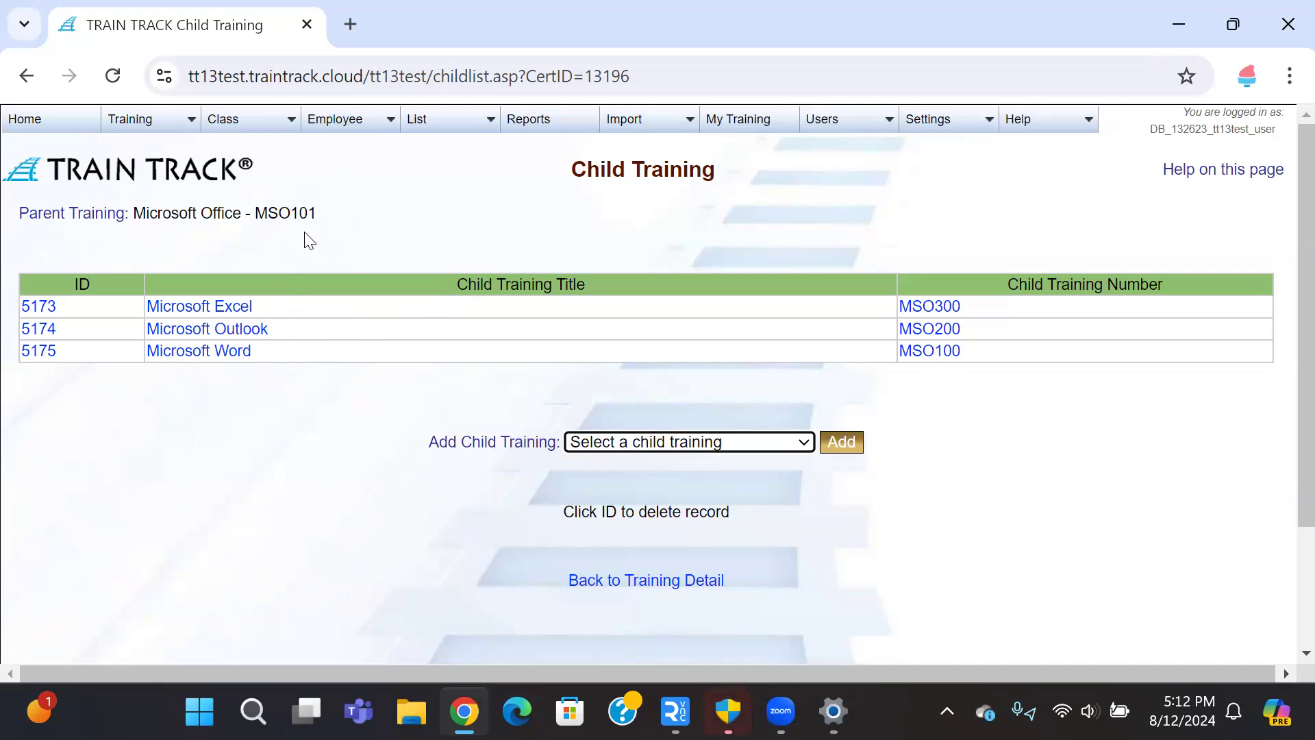
# Step: Leave the Child Training page and return to Microsoft Office's (MSO101) Training Detail page
pyautogui.click(333, 221)
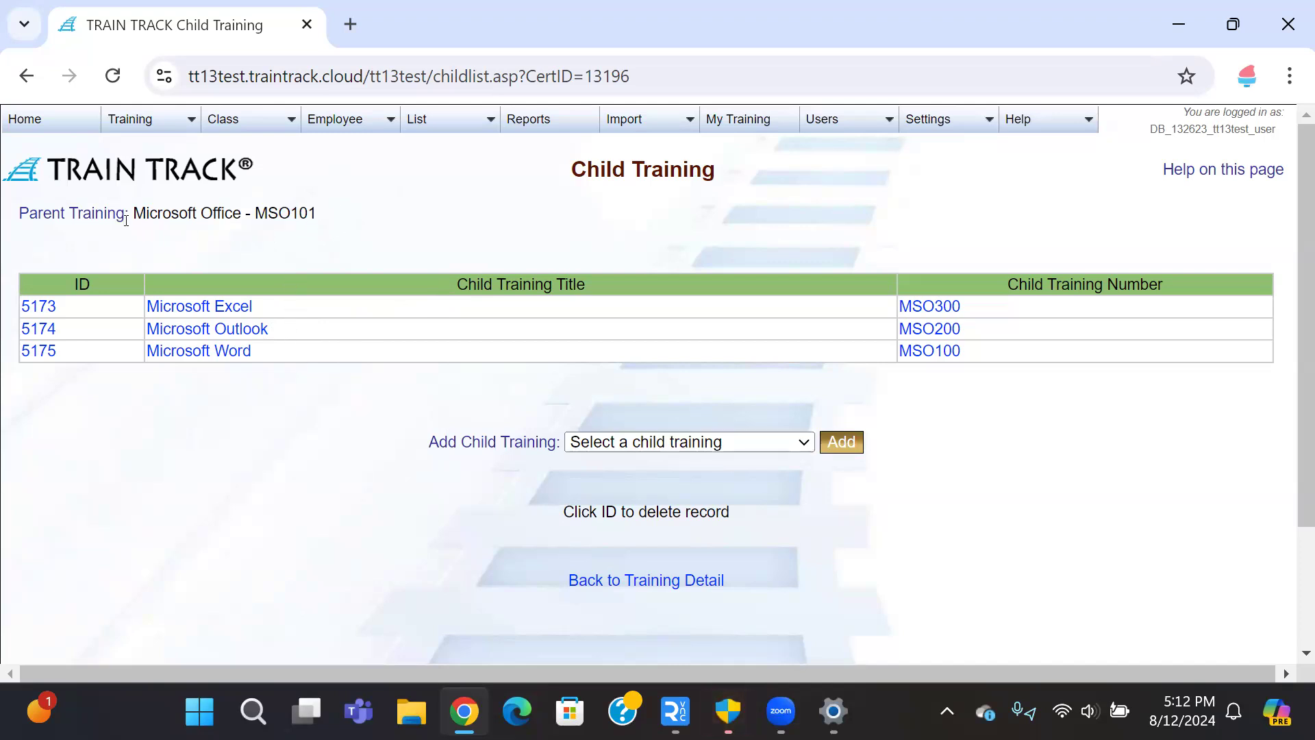
pyautogui.moveTo(134, 213); pyautogui.dragTo(234, 215)
pyautogui.click(232, 215)
pyautogui.click(602, 582)
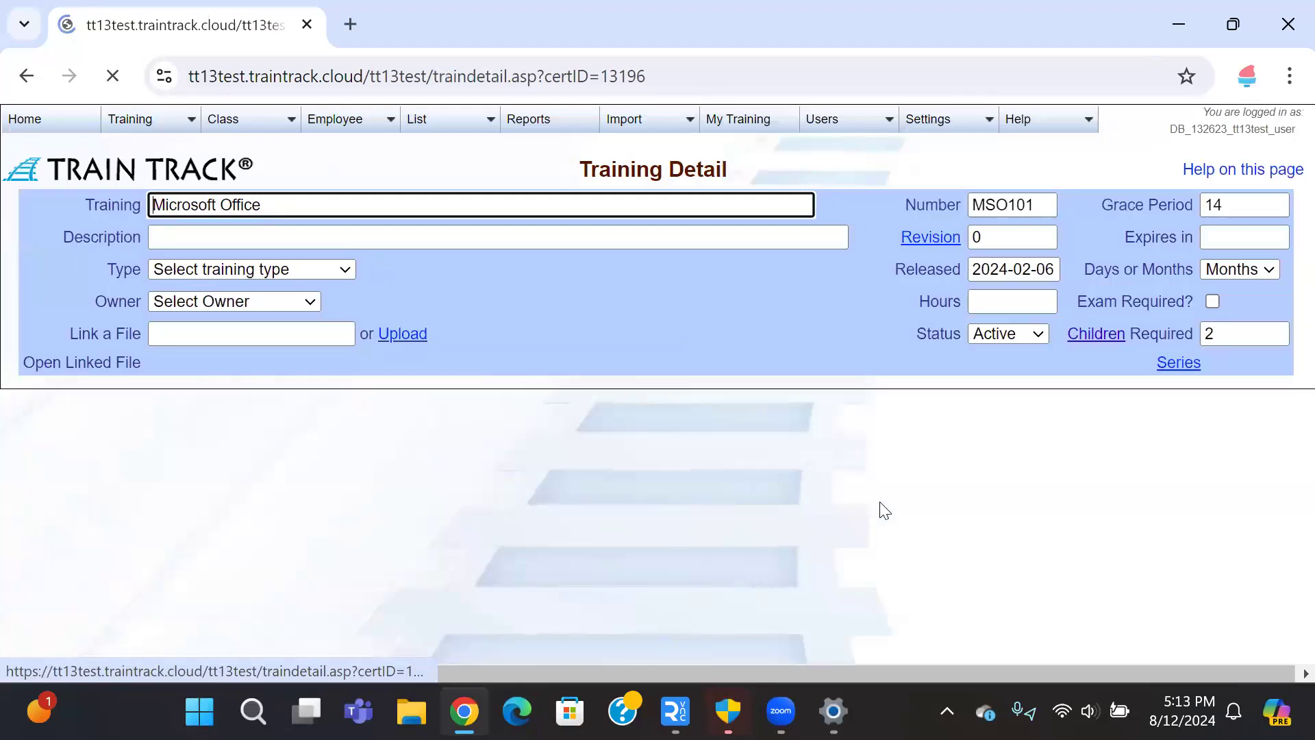
# Step: Change Microsoft Office's Children Required from 2 to 3, save, and check its child list
pyautogui.click(1224, 334)
pyautogui.moveTo(1224, 335); pyautogui.dragTo(1153, 334)
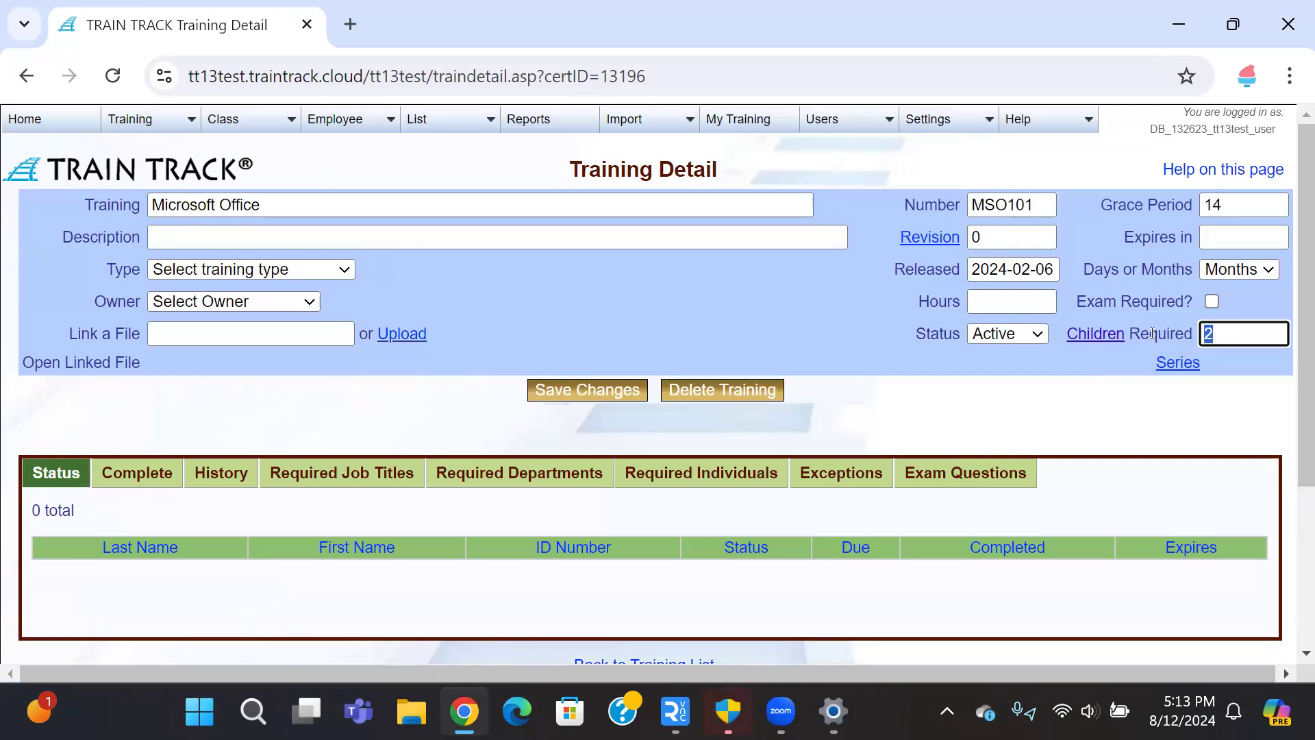
pyautogui.write('3')
pyautogui.click(574, 394)
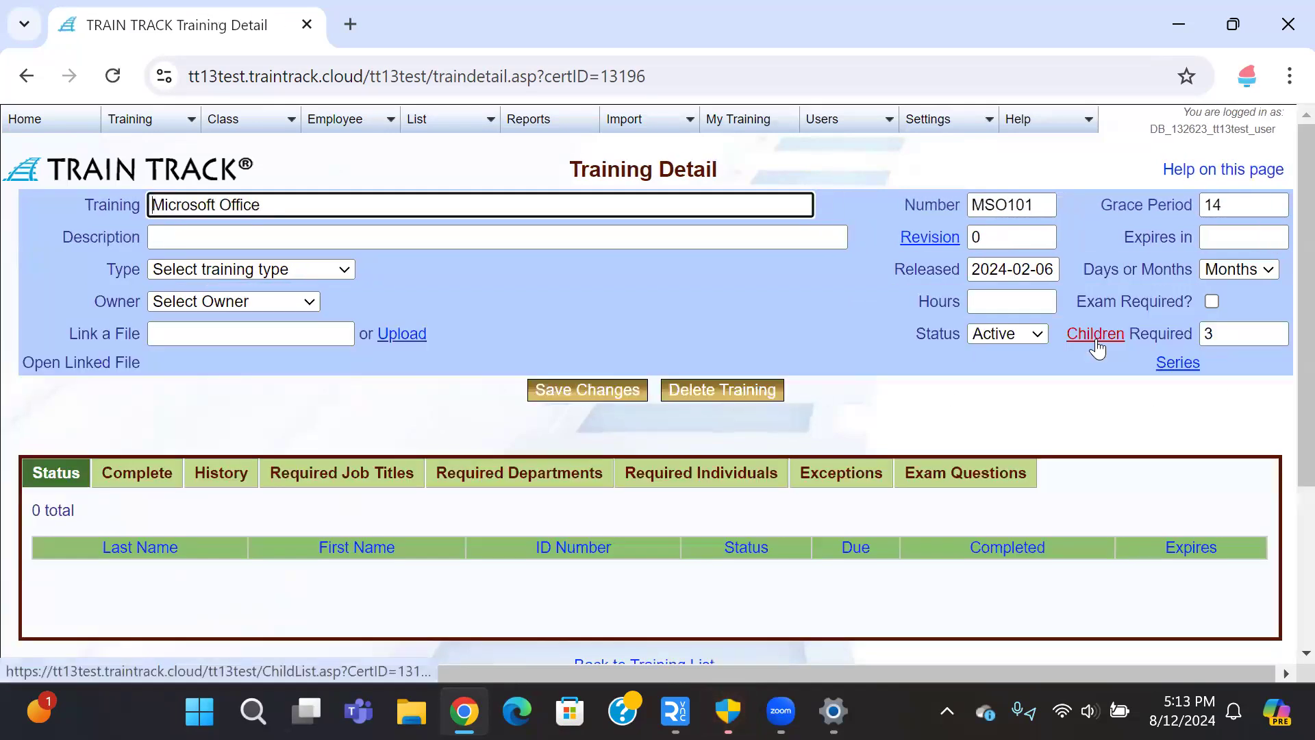
pyautogui.click(1109, 341)
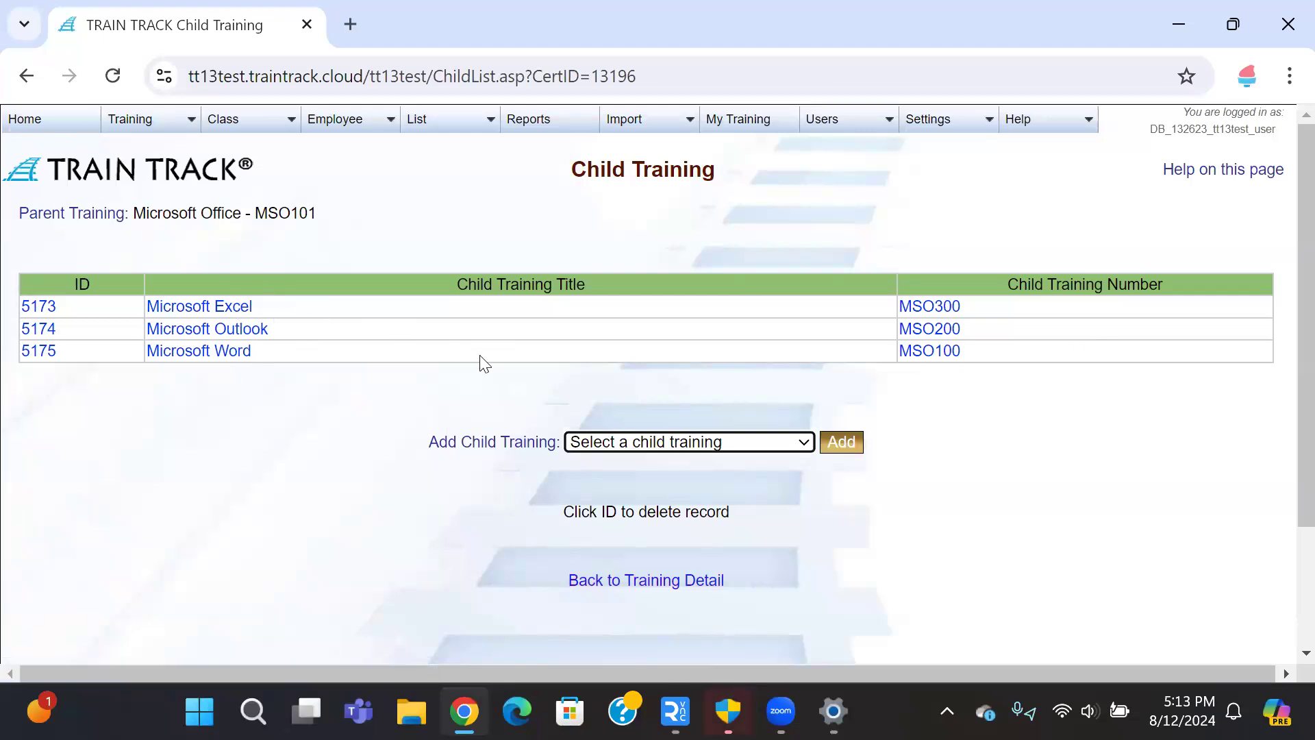
pyautogui.click(669, 587)
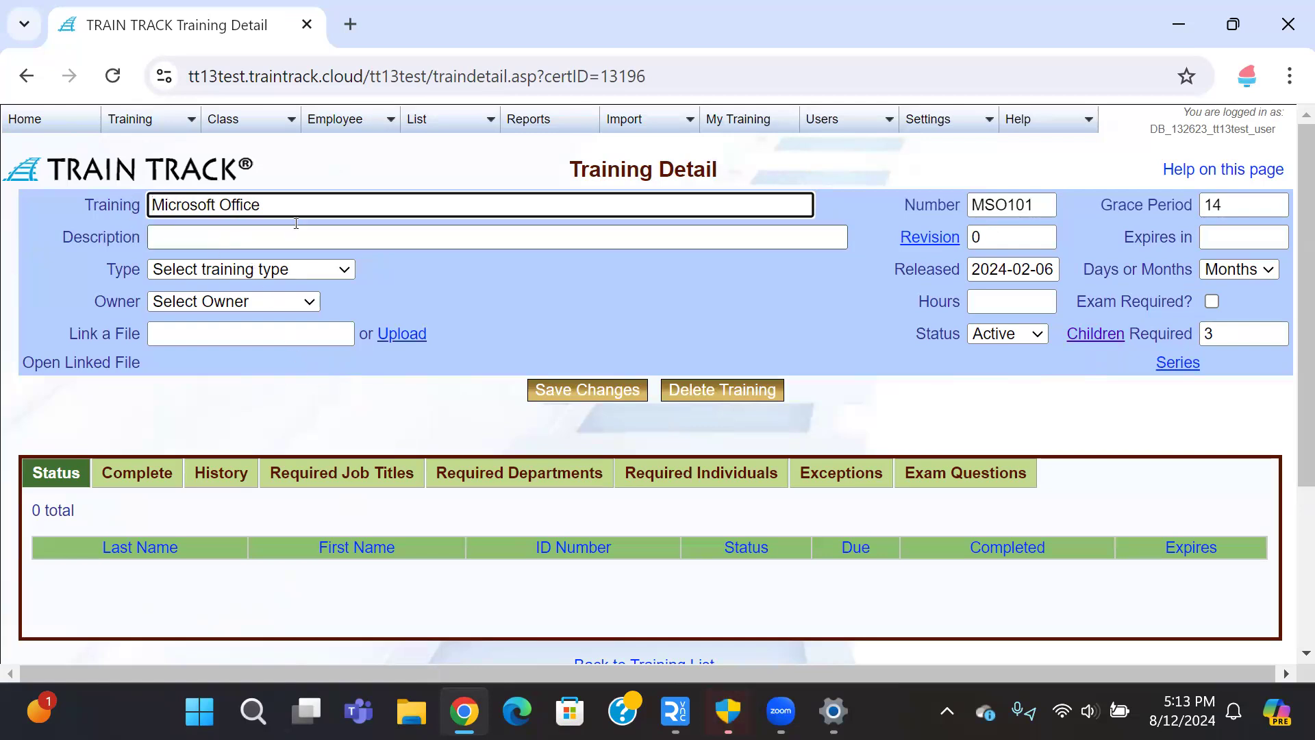
# Step: Review Microsoft Office's required job titles, departments and individuals, then open its Excel, Outlook and Word children
pyautogui.click(346, 477)
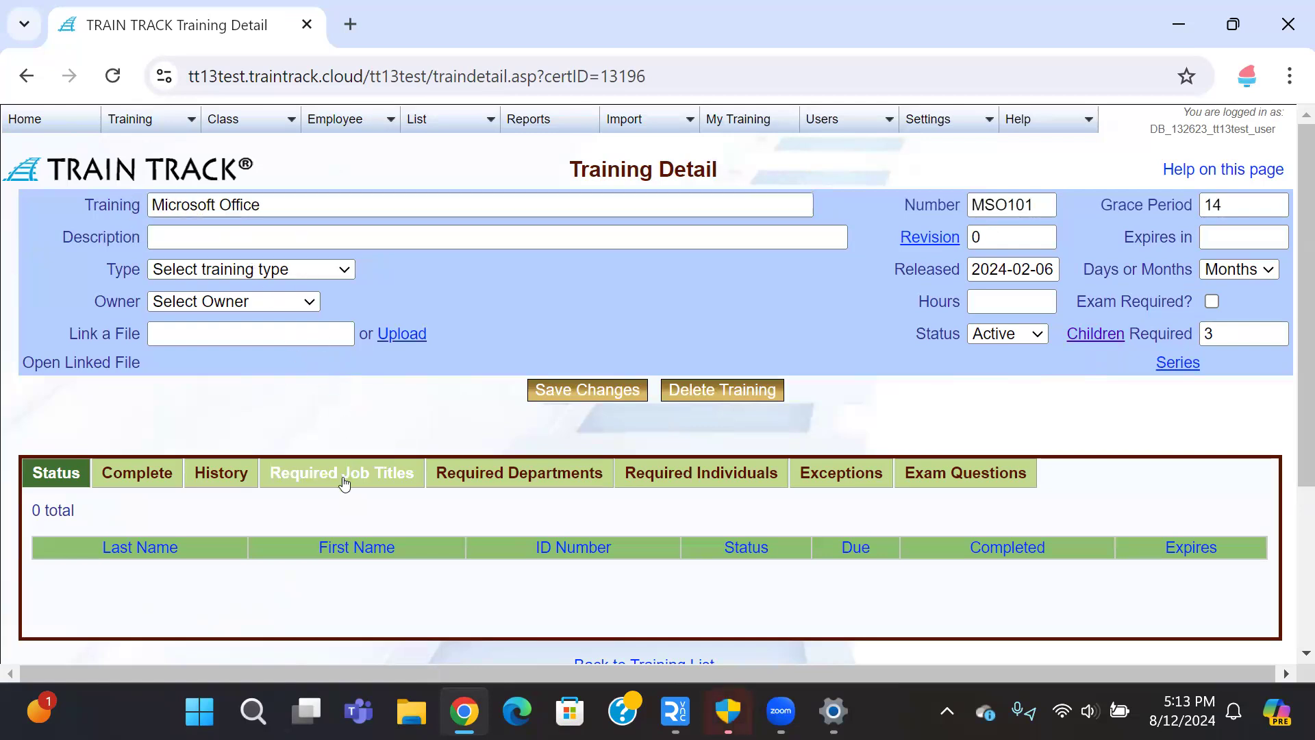
pyautogui.click(500, 488)
pyautogui.click(688, 486)
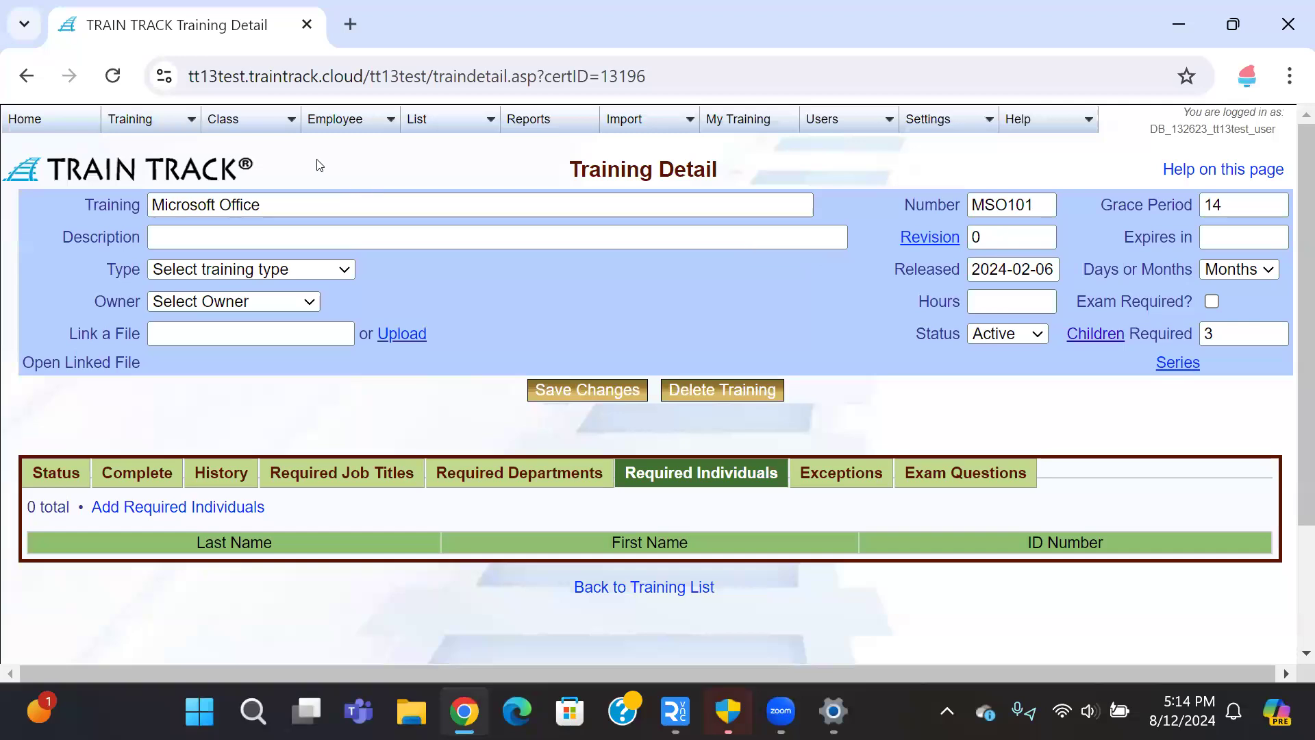
pyautogui.click(1119, 334)
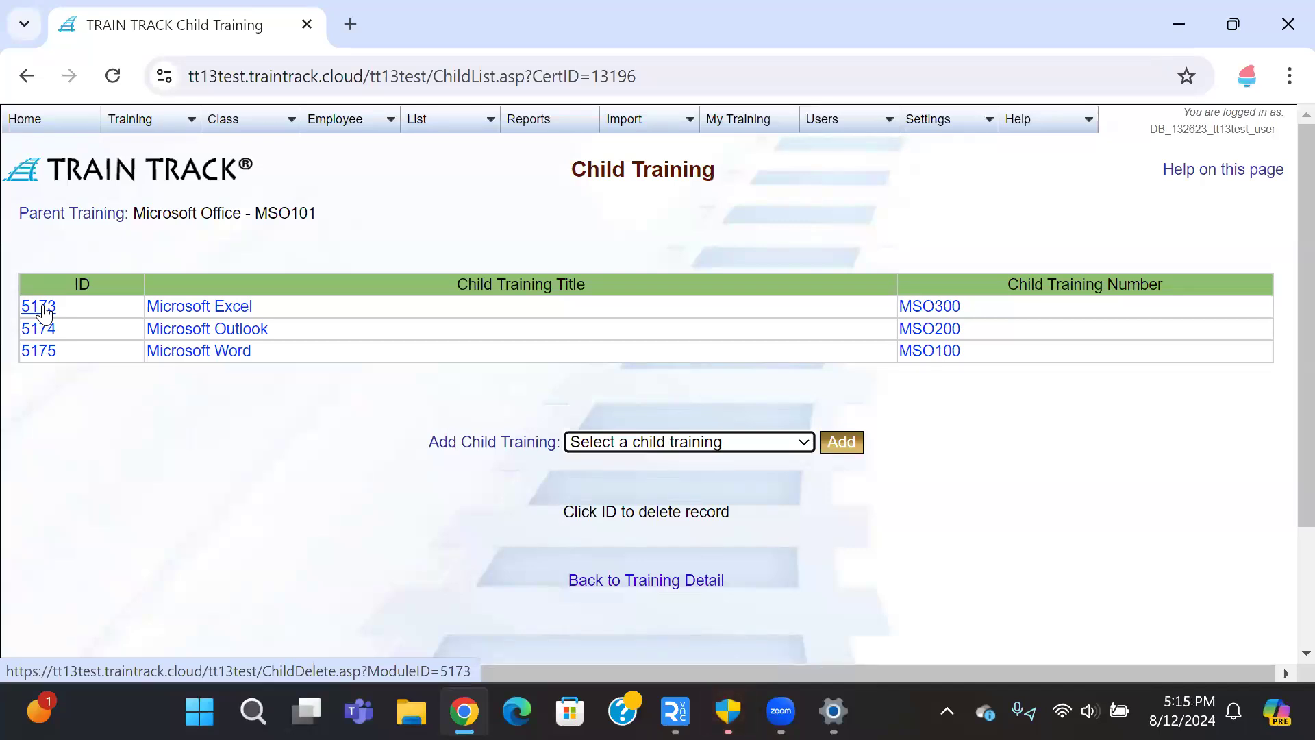
# Step: Delete the Microsoft Excel (ID 5173) and Microsoft Outlook (ID 5174) child trainings, keeping Microsoft Word
pyautogui.click(42, 309)
pyautogui.click(628, 452)
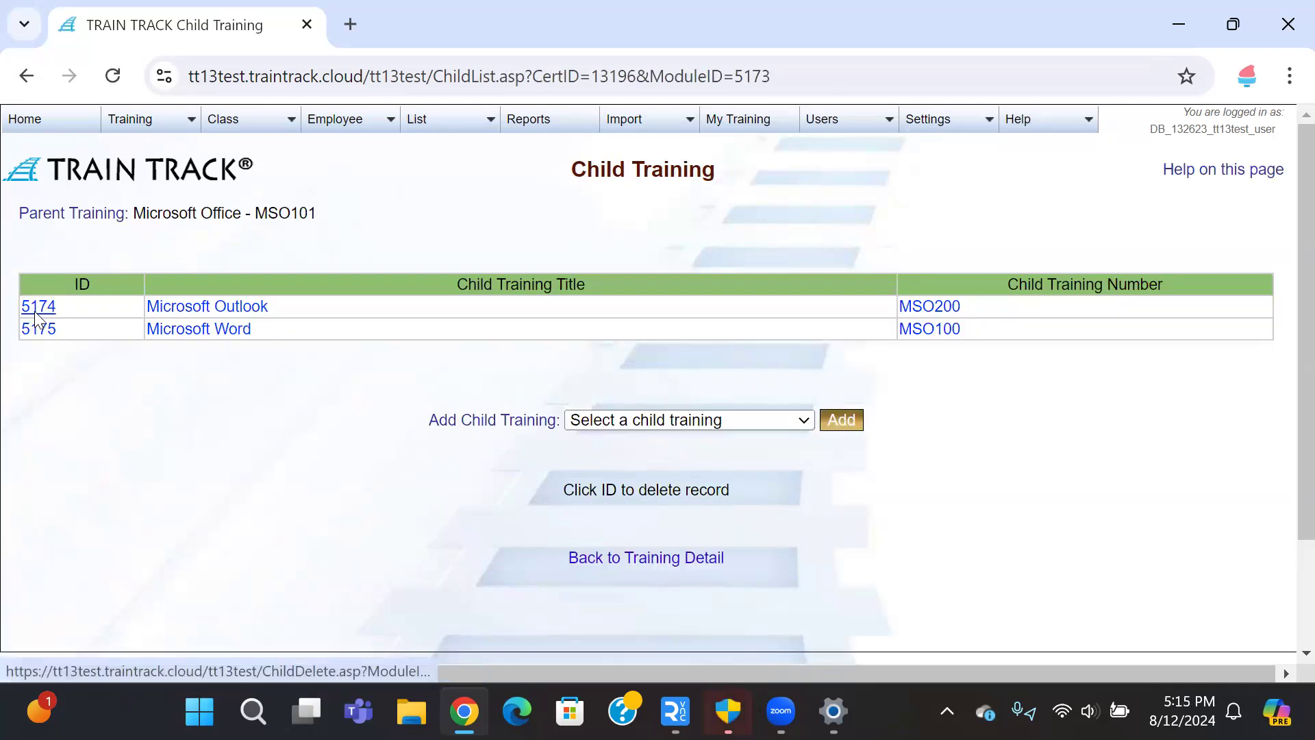
pyautogui.click(35, 313)
pyautogui.click(637, 443)
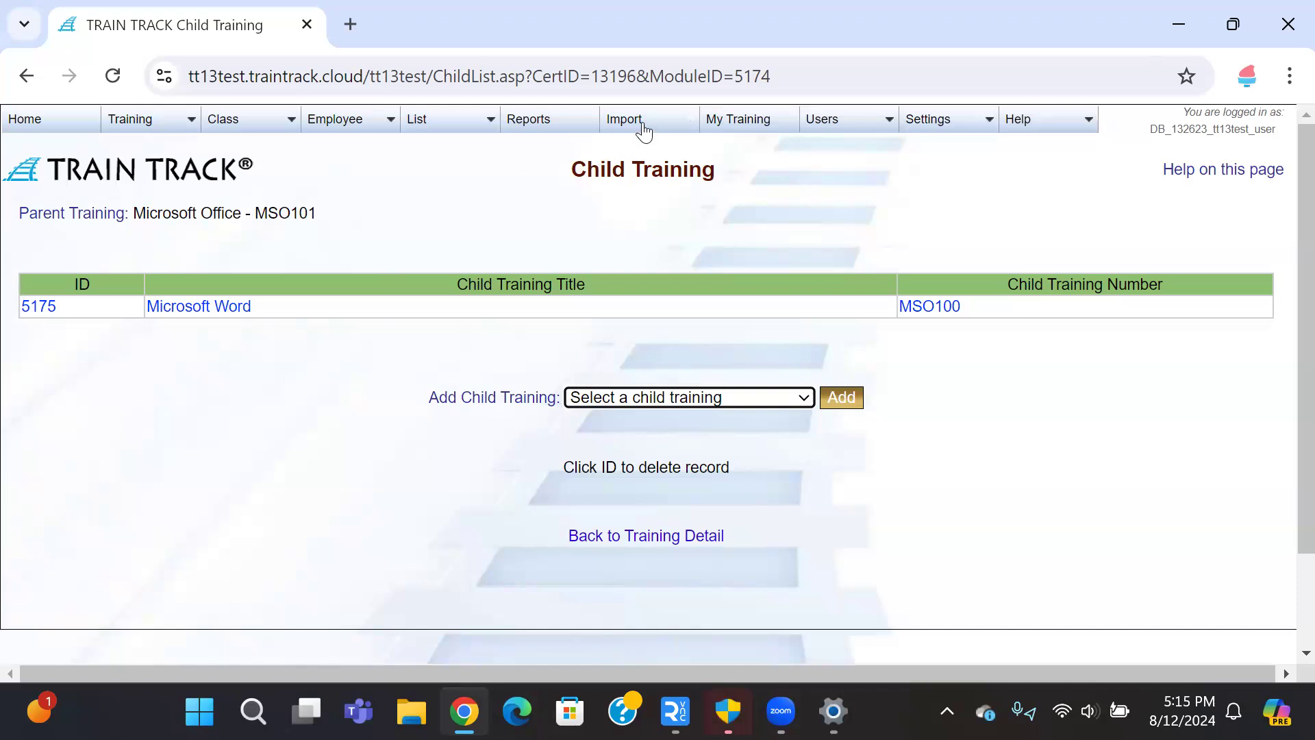
pyautogui.moveTo(647, 129)
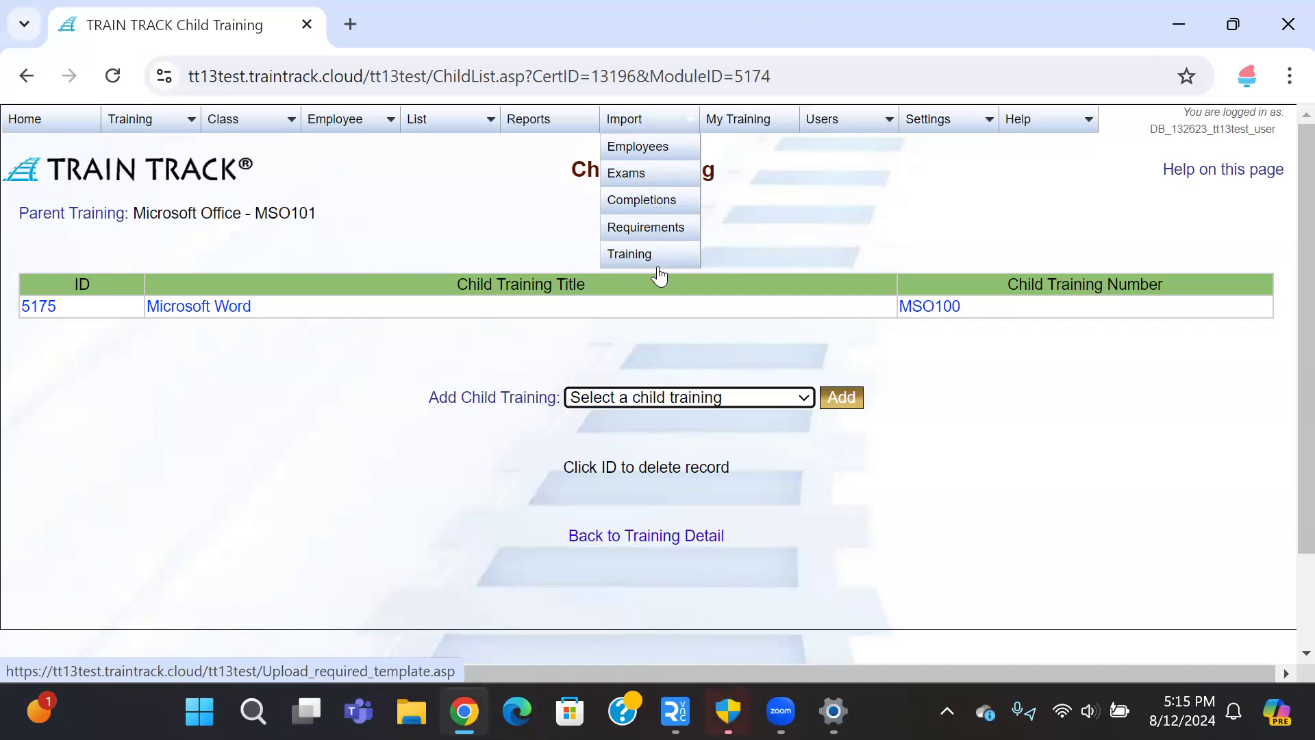
# Step: From Import > Employees, download the employee template and open TT_employee (1).xlsx in Excel
pyautogui.click(663, 147)
pyautogui.click(94, 252)
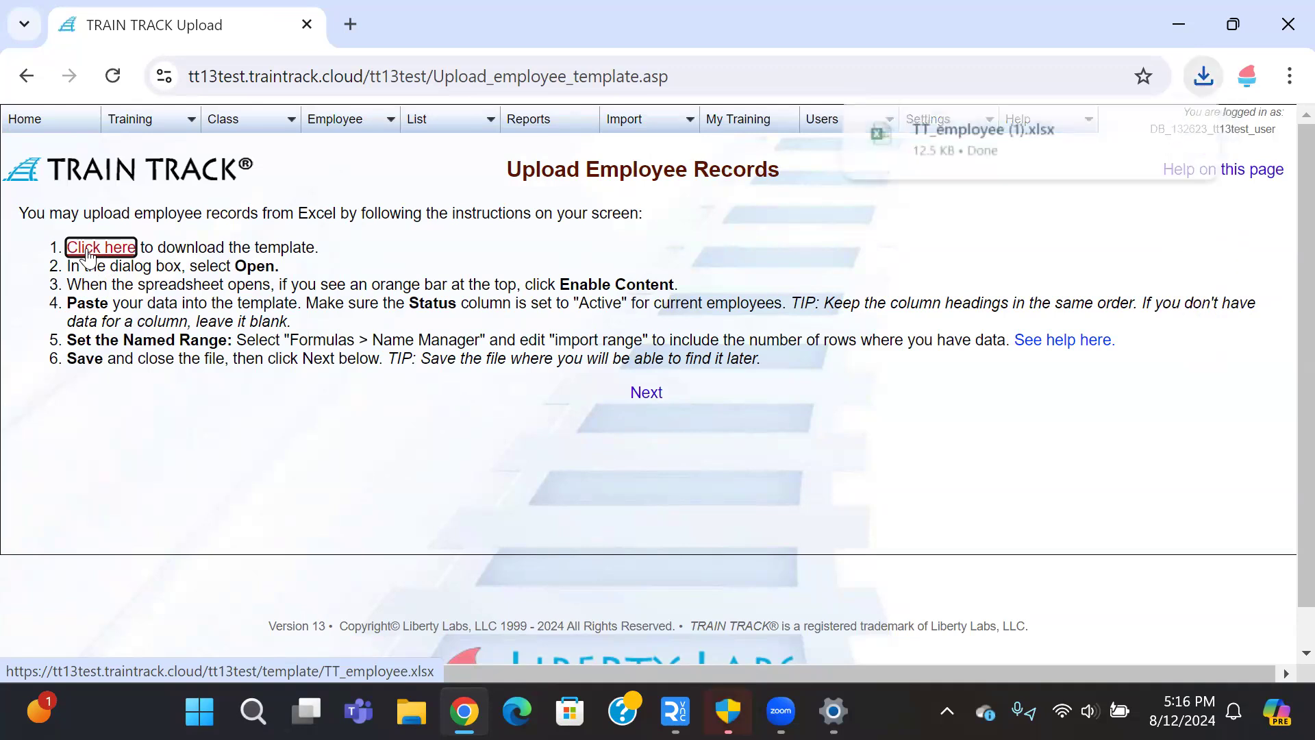
pyautogui.click(1037, 152)
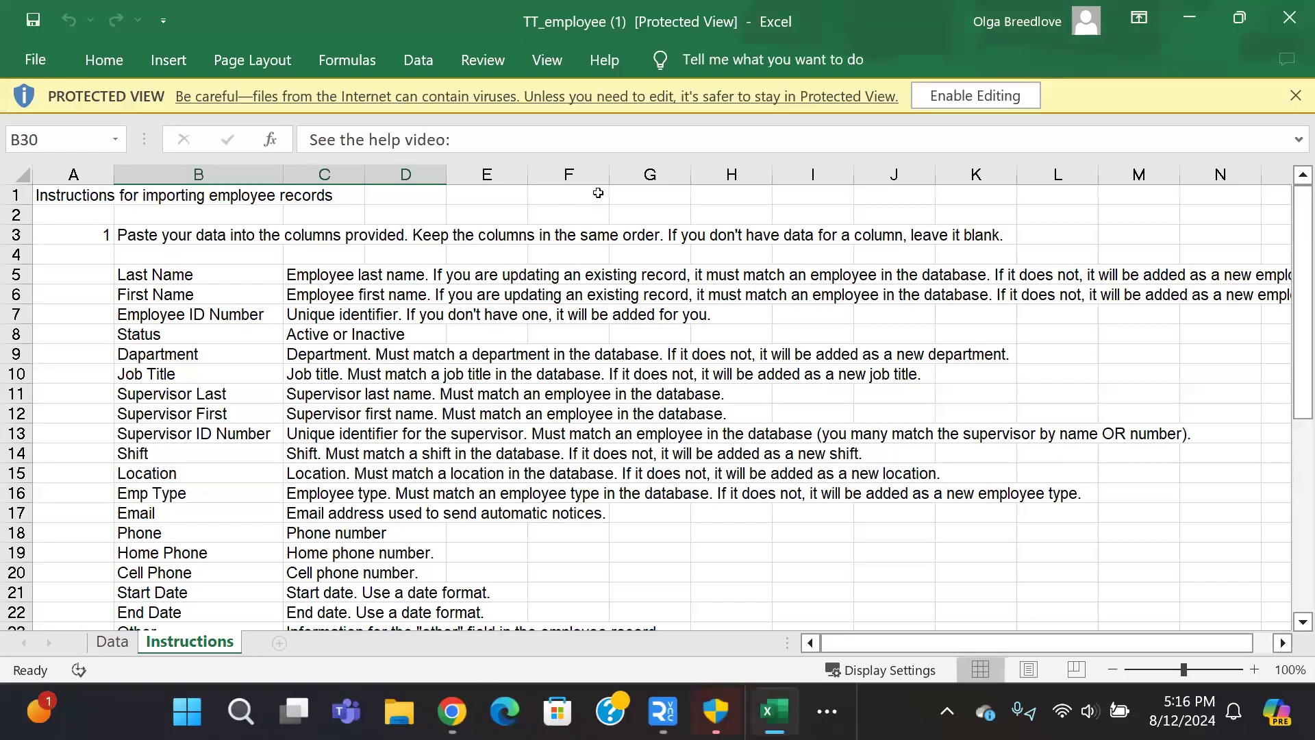
# Step: Enable editing, review the Instructions sheet, and move to the Data sheet
pyautogui.click(958, 98)
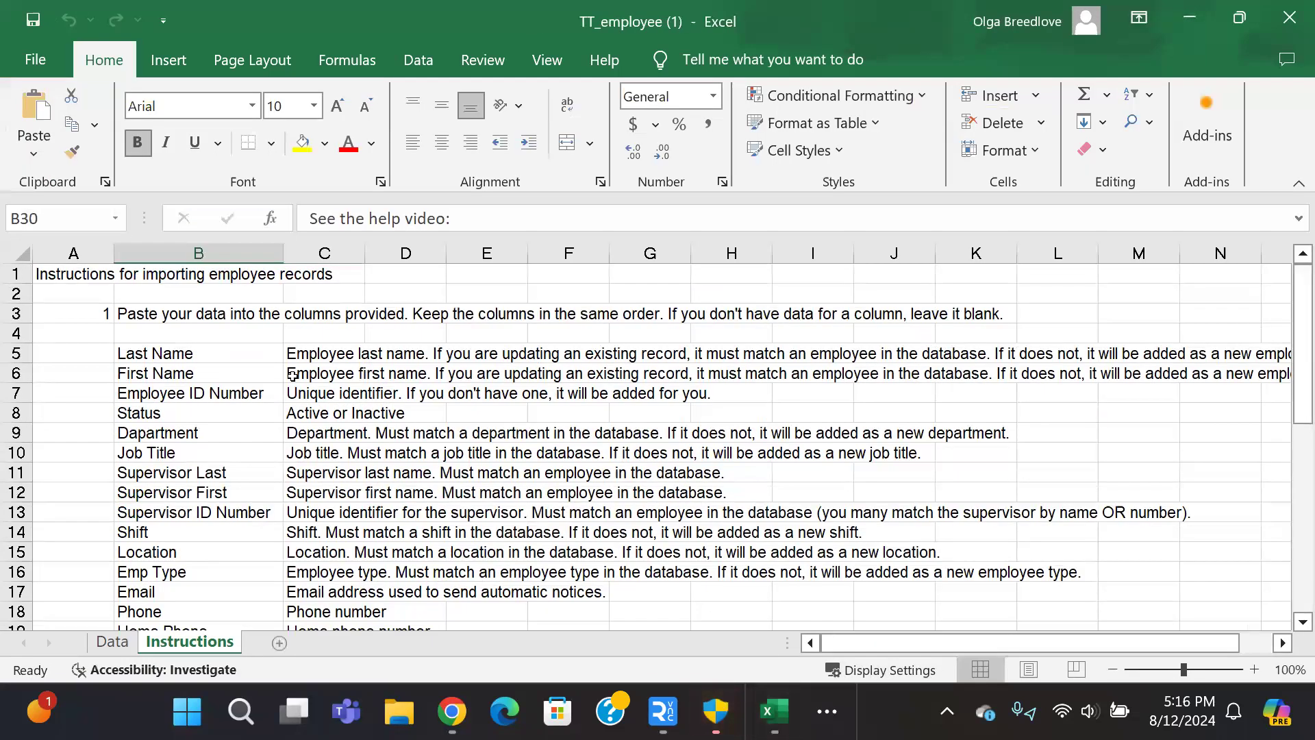
pyautogui.scroll(-1, 292, 373)
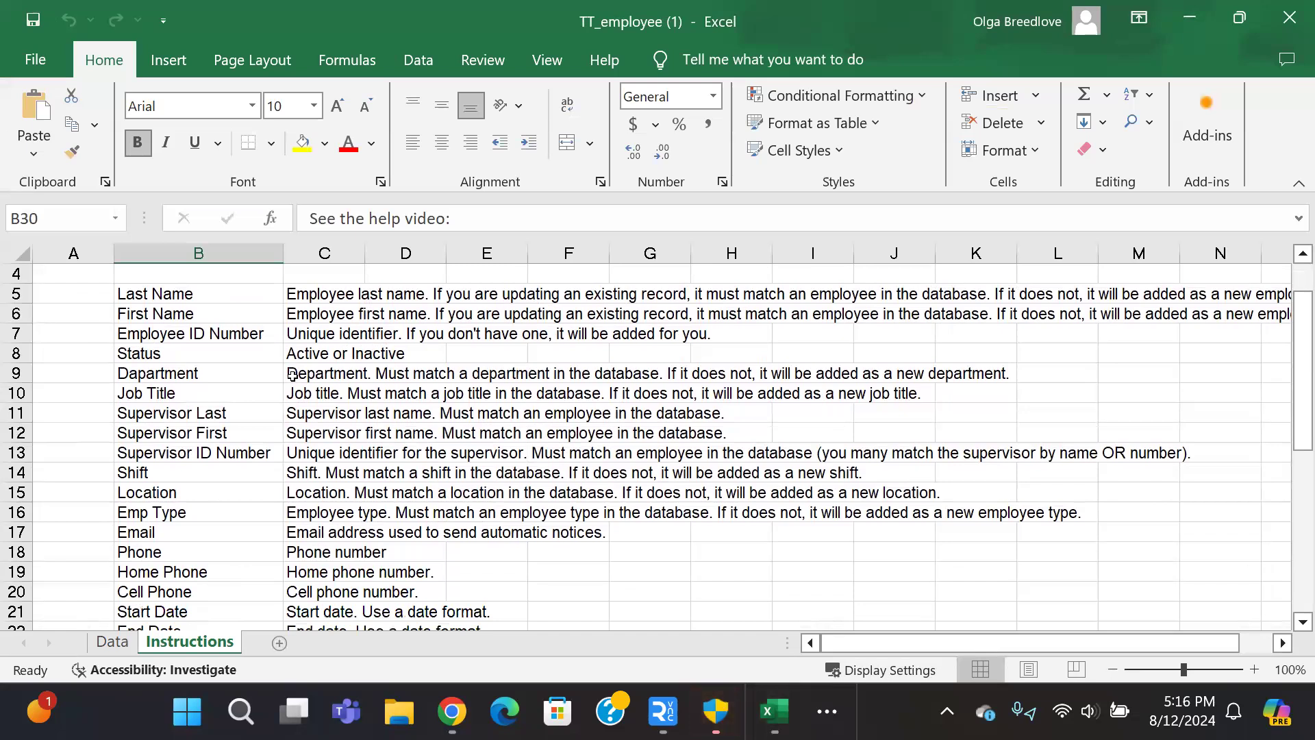
pyautogui.scroll(-3, 293, 374)
pyautogui.scroll(3, 292, 374)
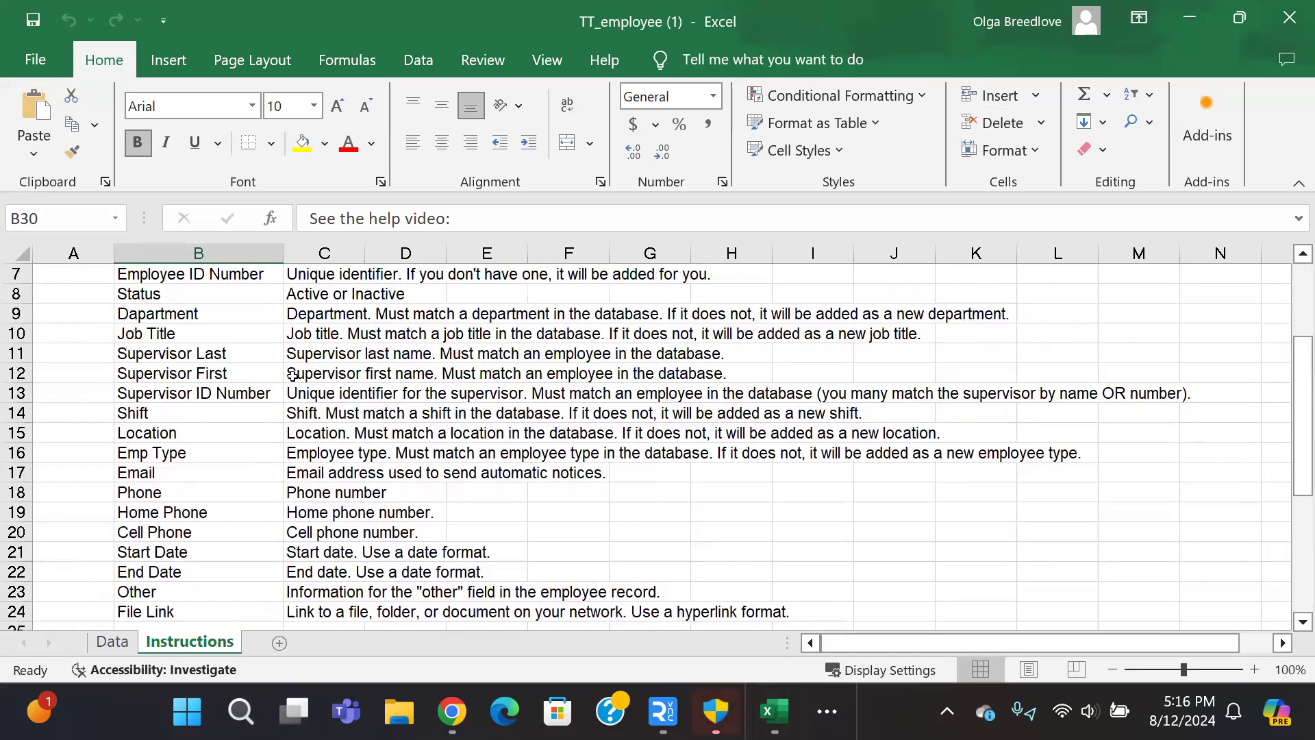
pyautogui.scroll(-3, 259, 480)
pyautogui.scroll(-2, 259, 482)
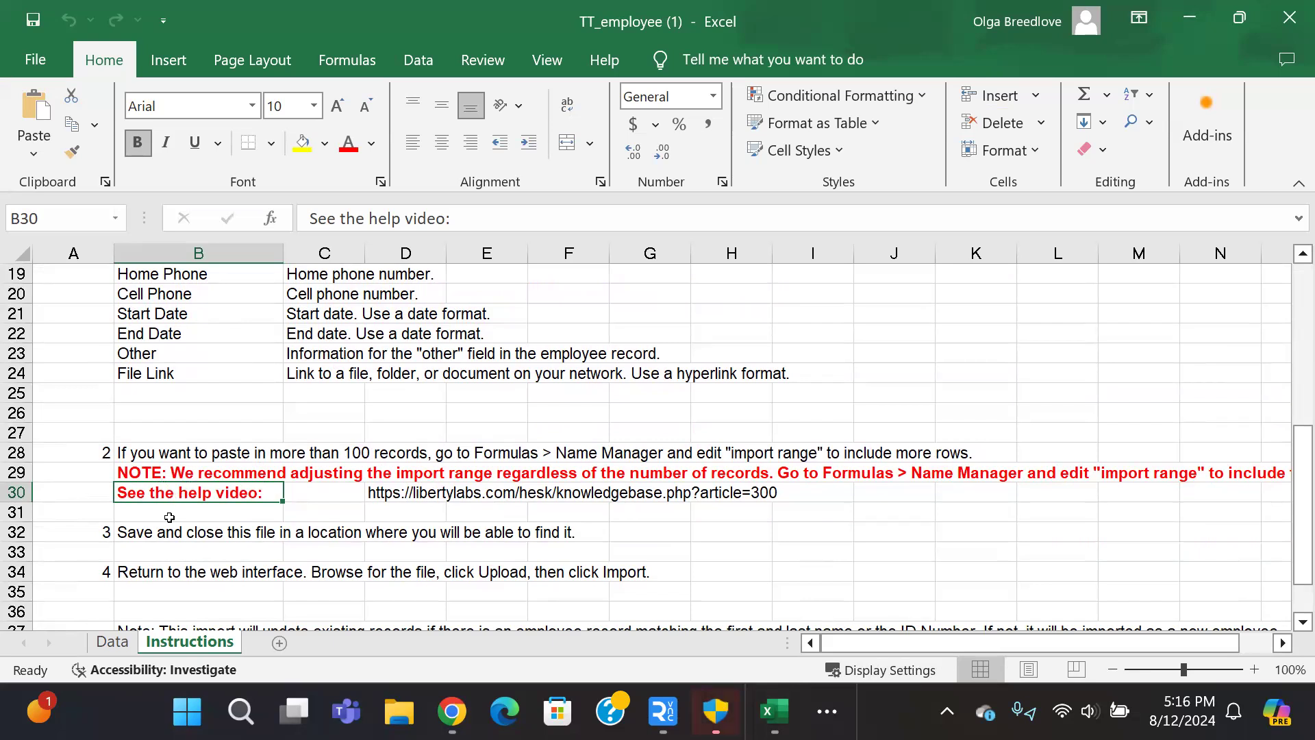
pyautogui.scroll(-1, 174, 534)
pyautogui.scroll(-1, 173, 535)
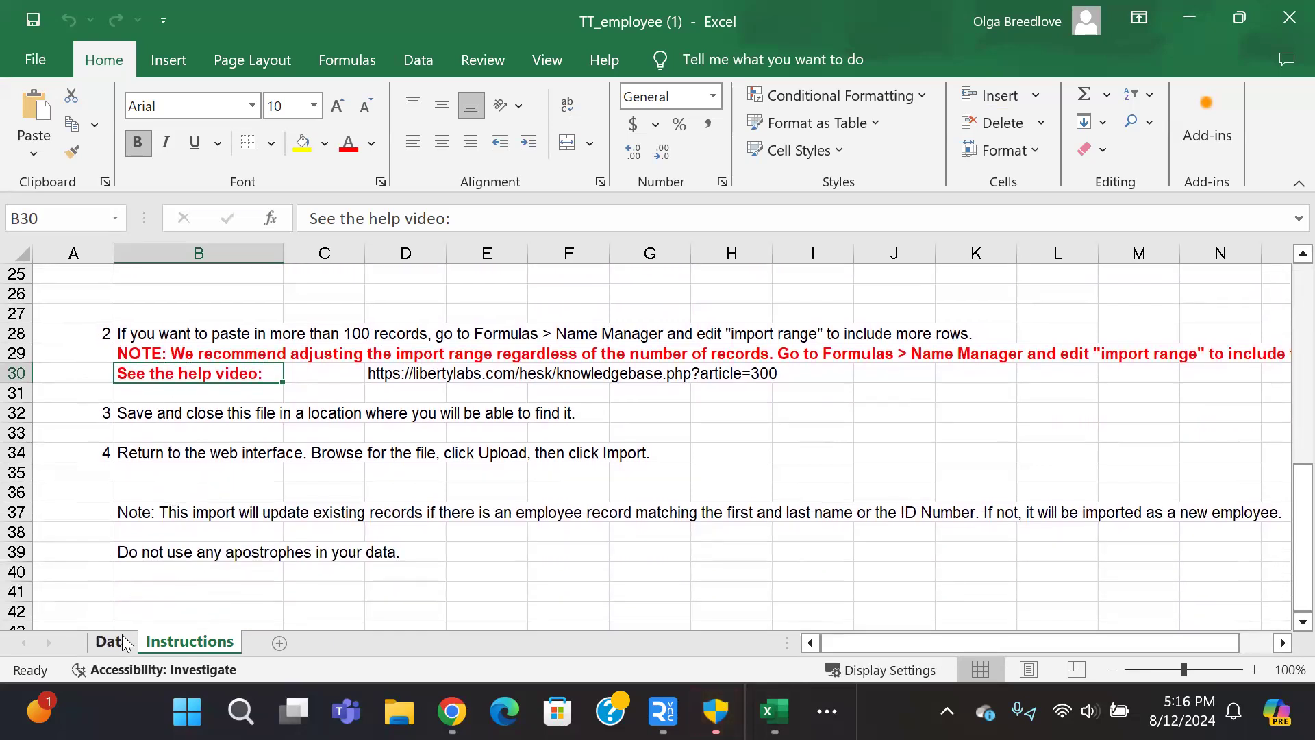
pyautogui.click(114, 644)
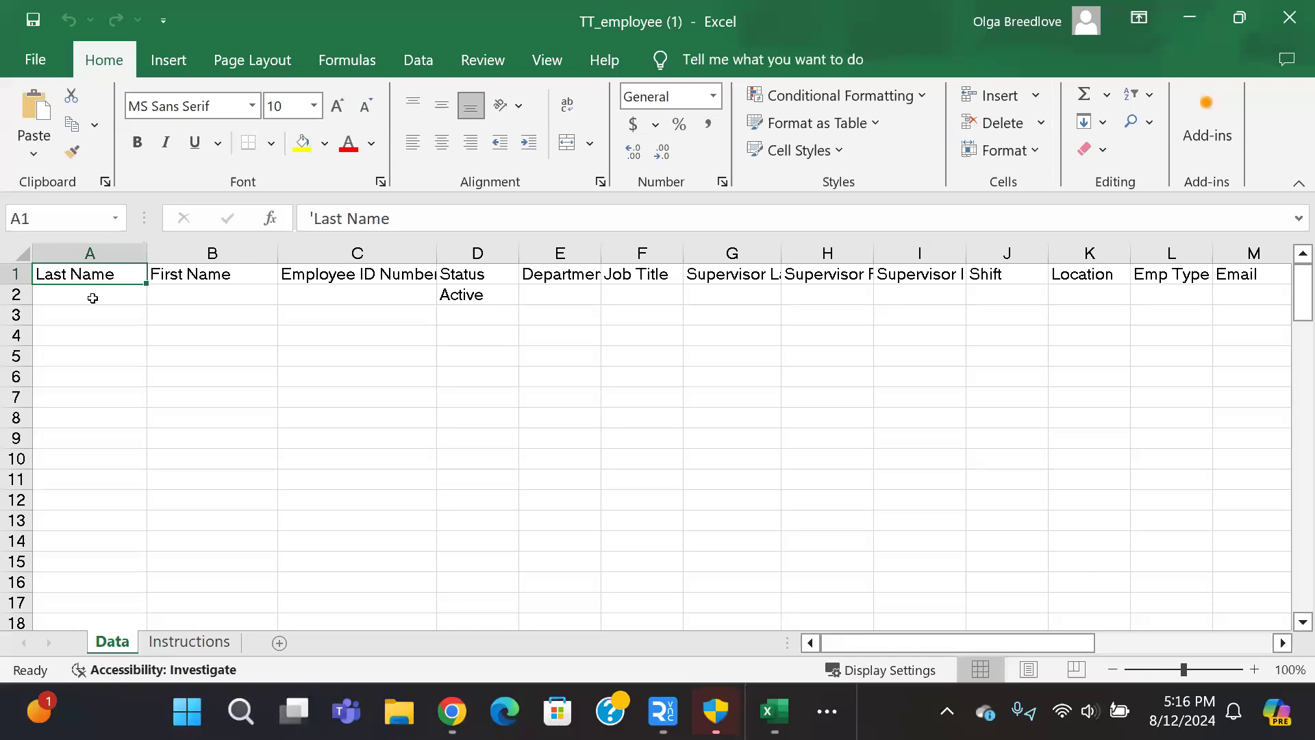
# Step: Narrow the First Name column B to width 10.23 and start at cell A2
pyautogui.moveTo(93, 298); pyautogui.dragTo(109, 493)
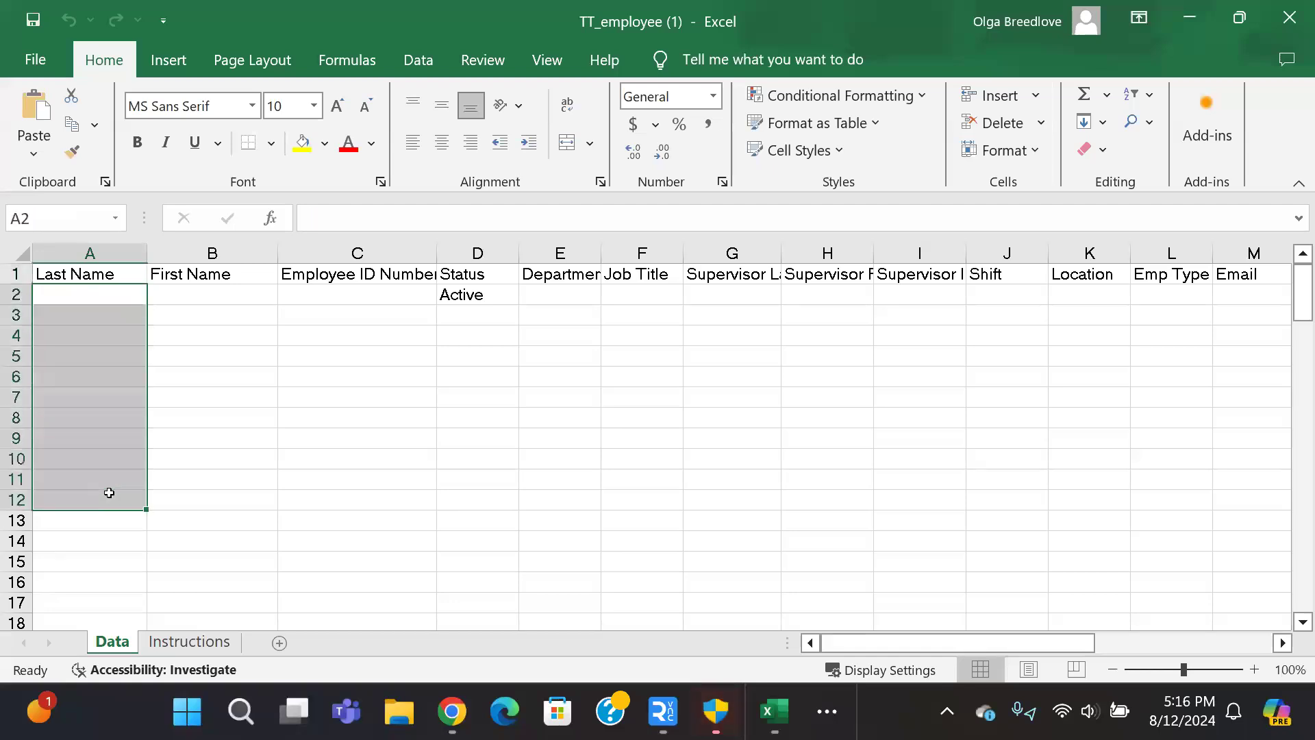
pyautogui.moveTo(196, 305); pyautogui.dragTo(199, 479)
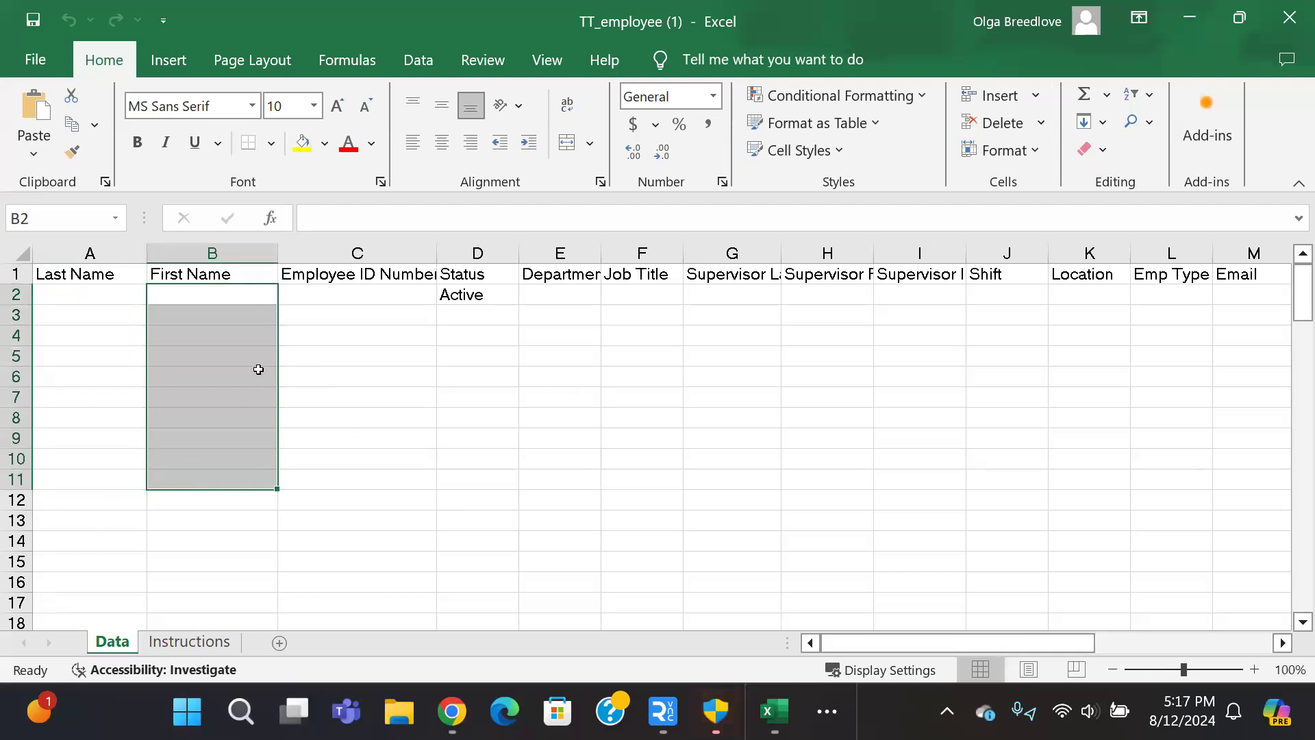
pyautogui.click(320, 315)
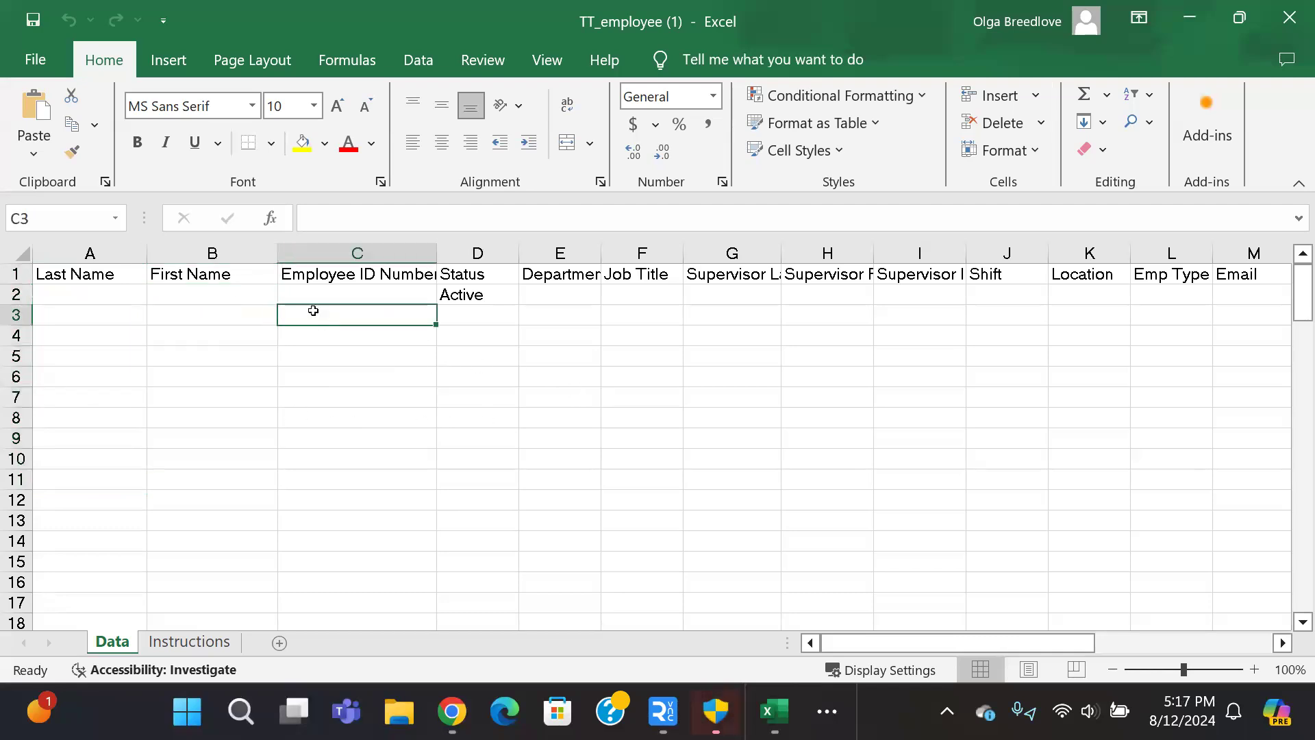
pyautogui.moveTo(269, 250); pyautogui.dragTo(244, 248)
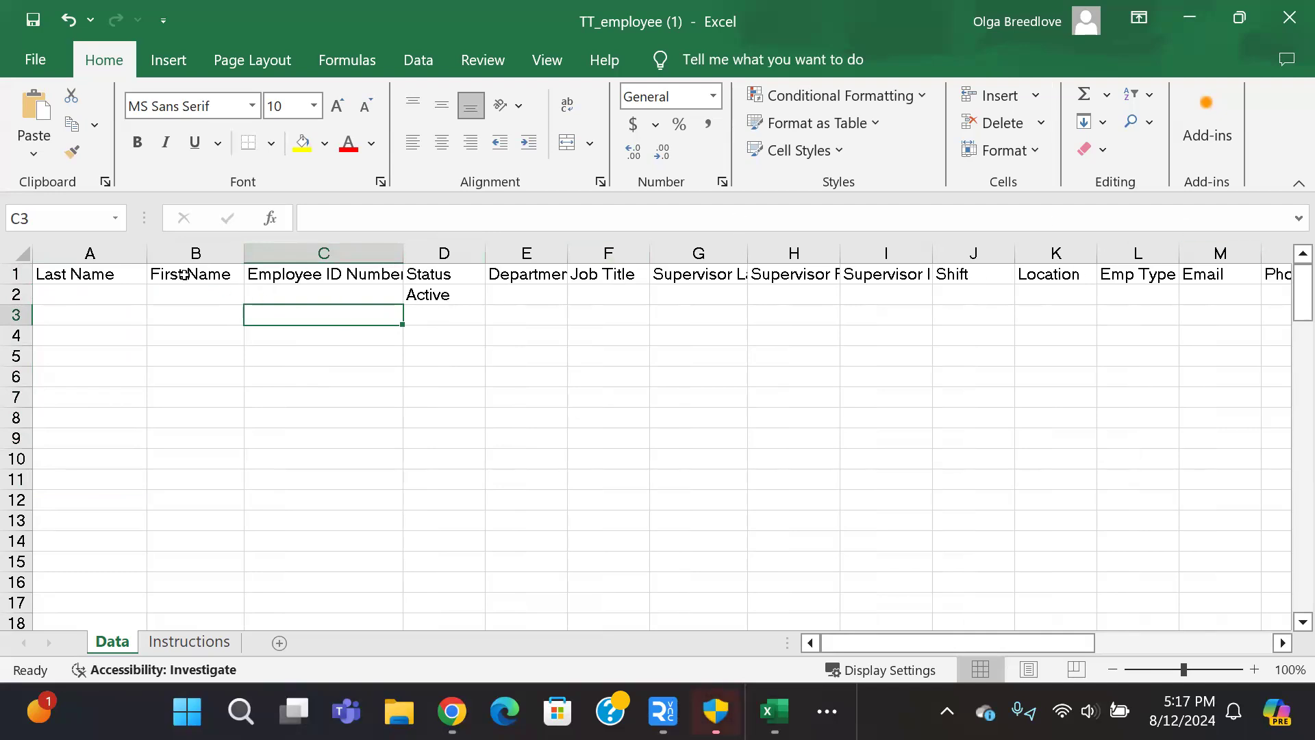
pyautogui.click(14, 274)
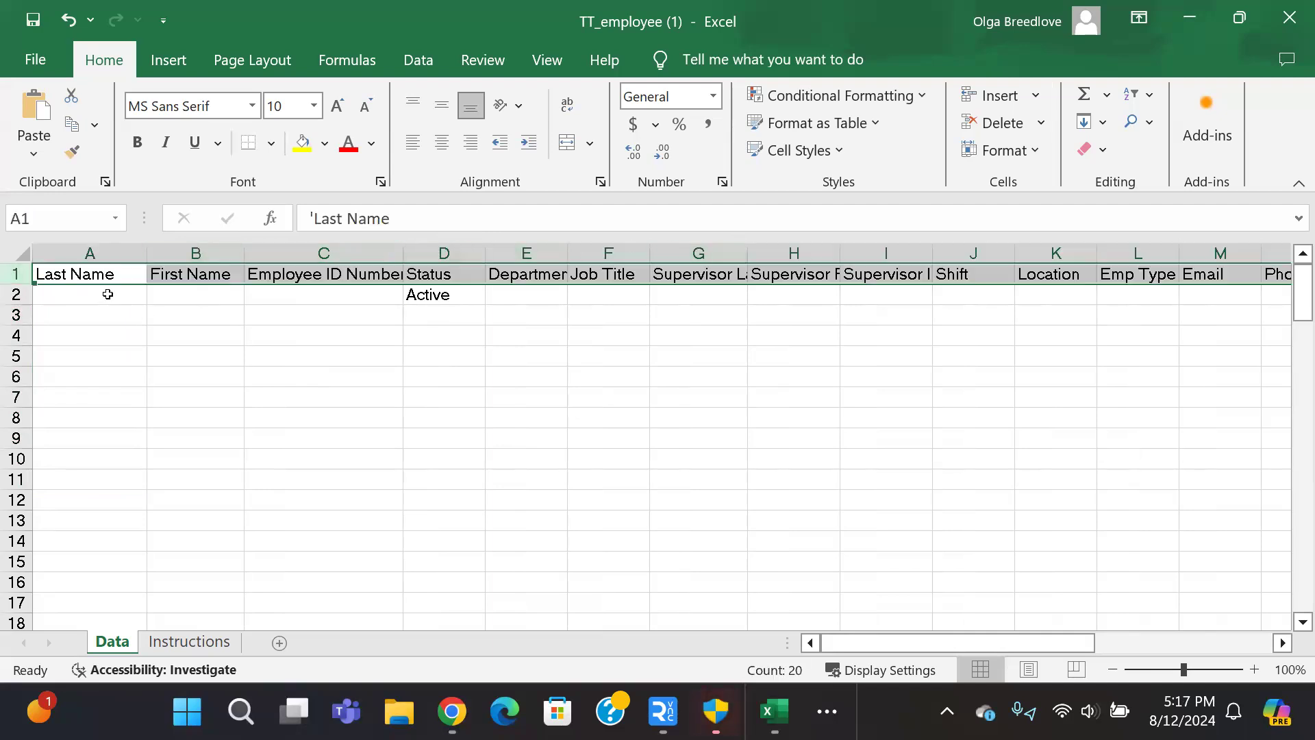
pyautogui.click(108, 293)
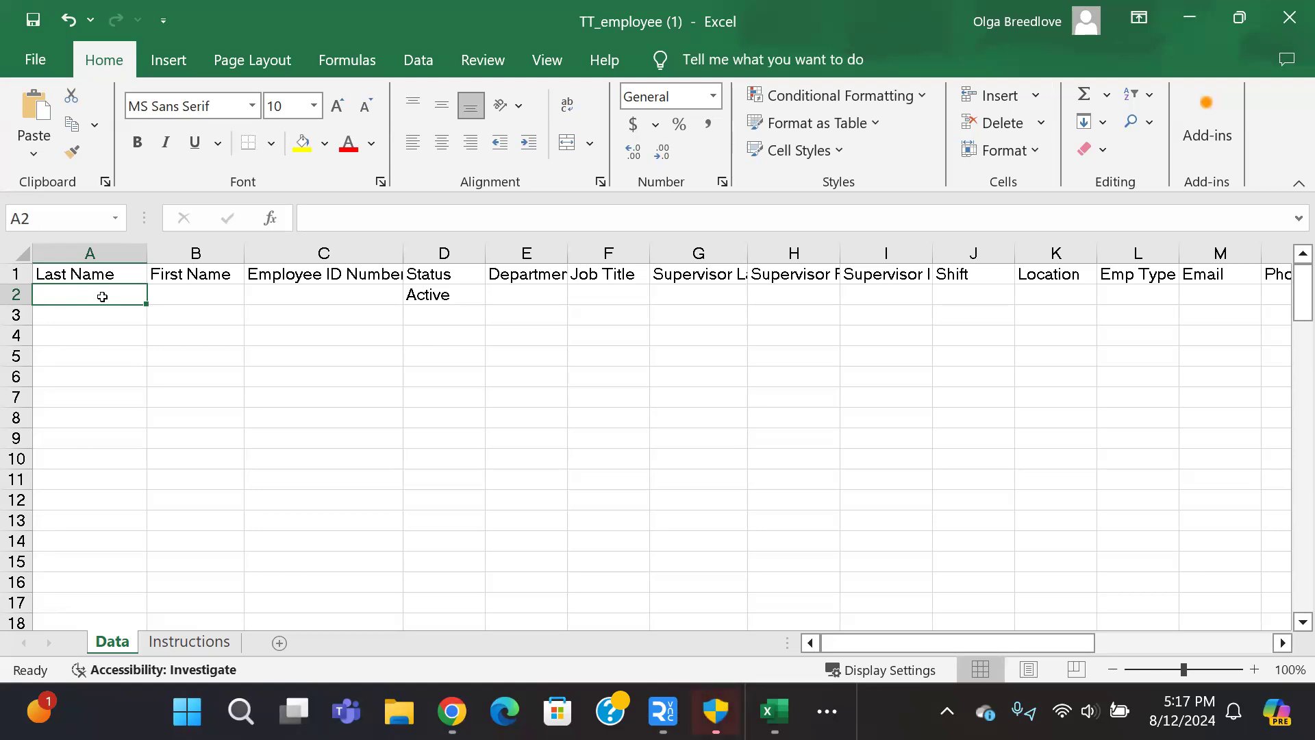
# Step: Enter the first employee's last name, first name and employee ID in row 2
pyautogui.press('Tab')
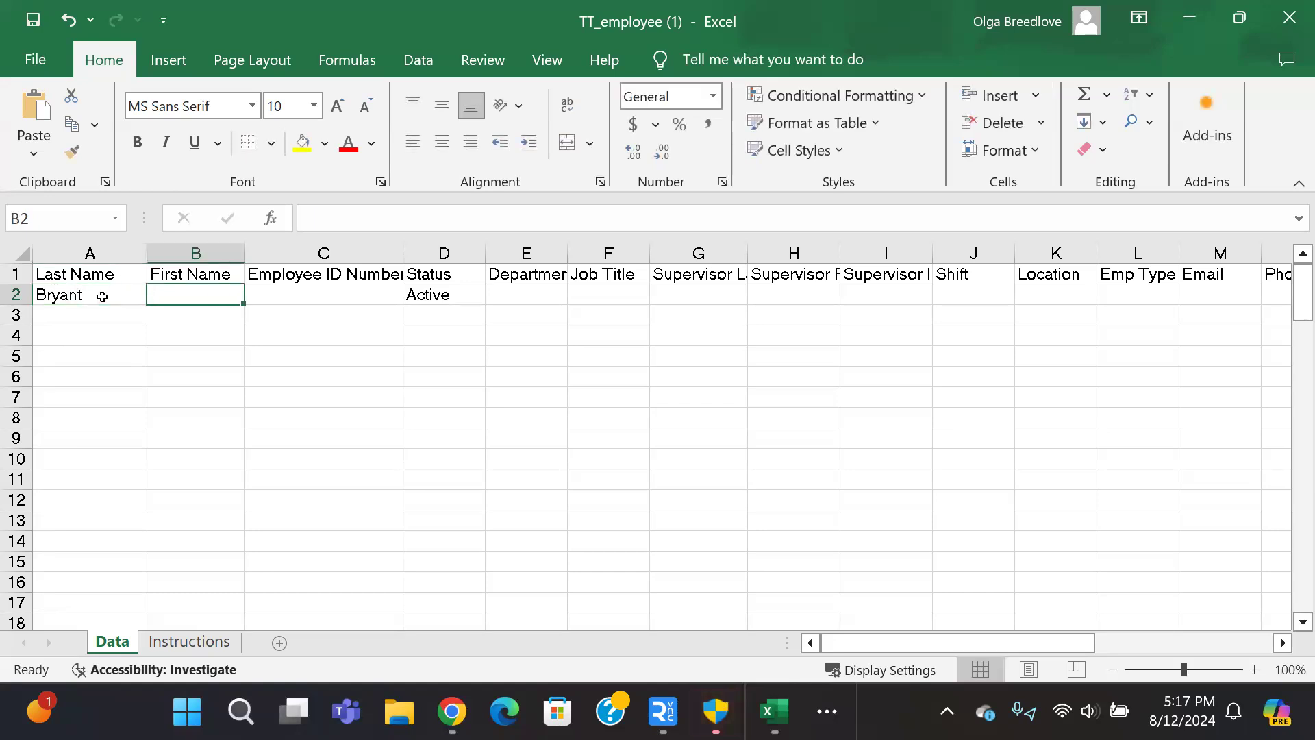
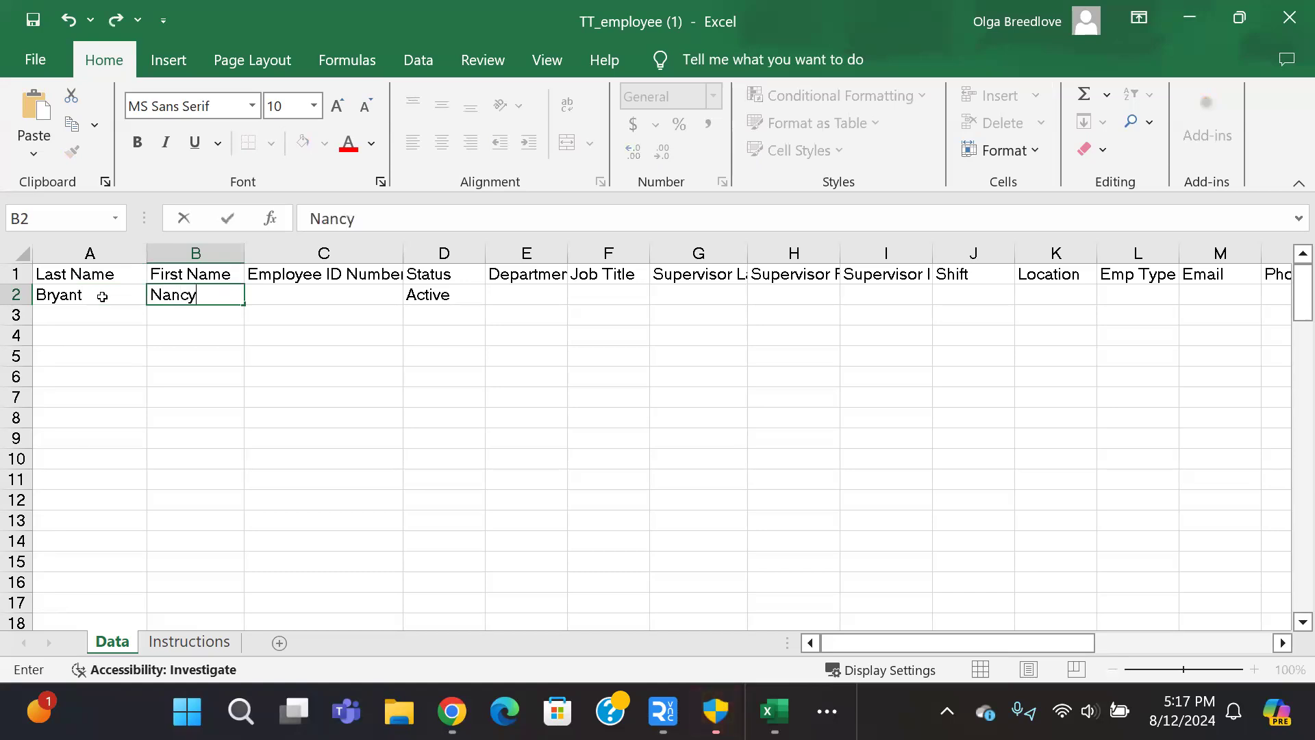
pyautogui.press('Tab')
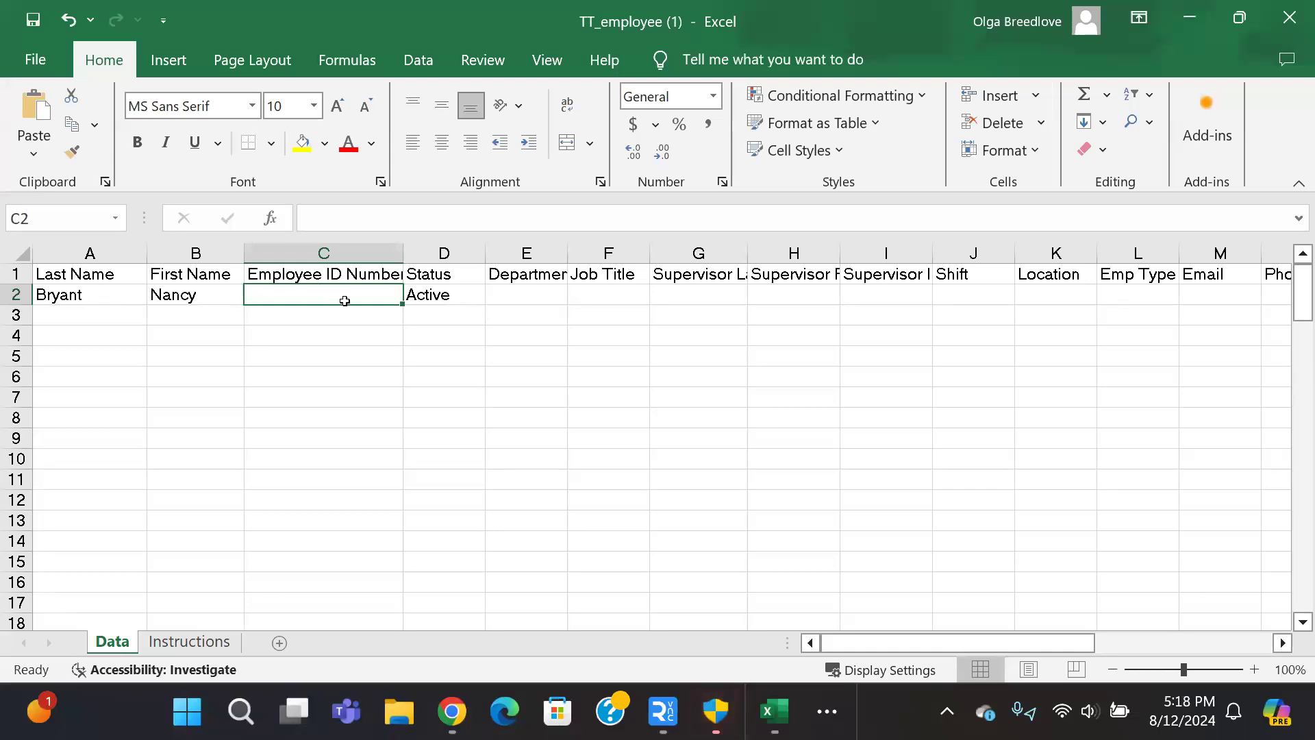
pyautogui.write('Bry5836')
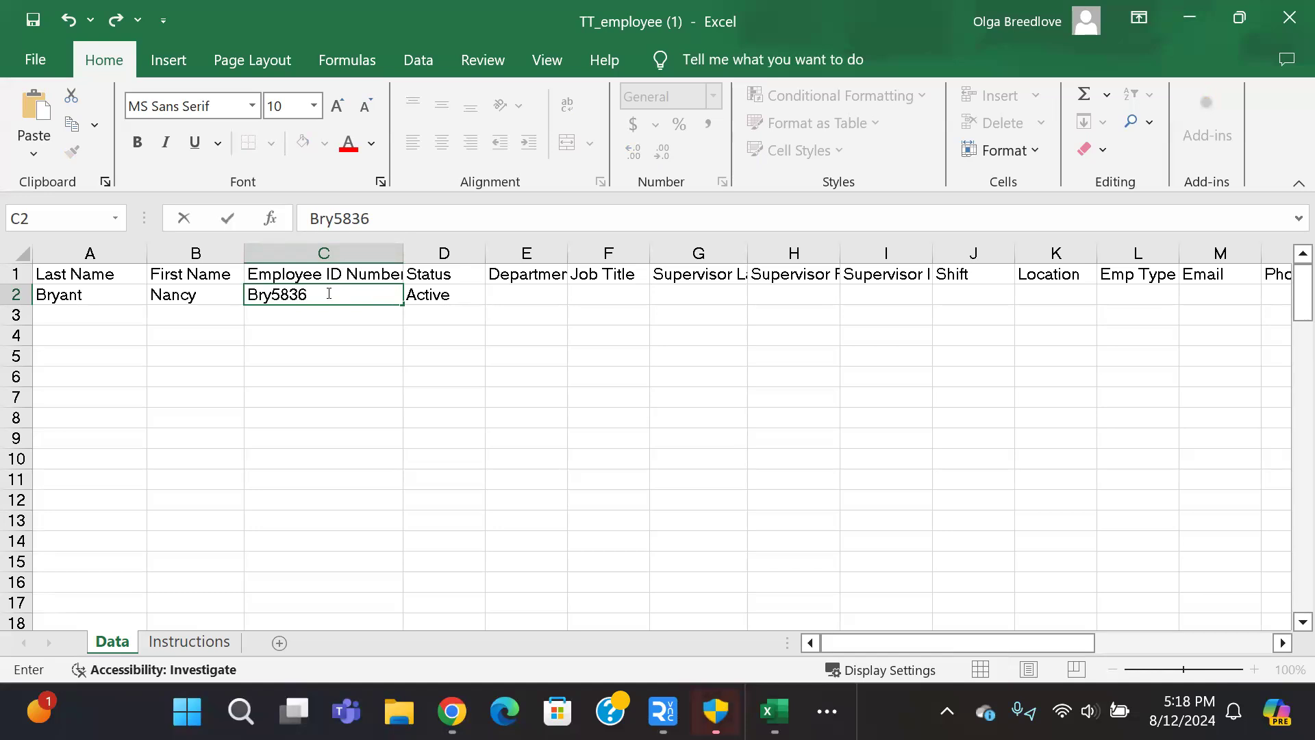
pyautogui.press('Tab')
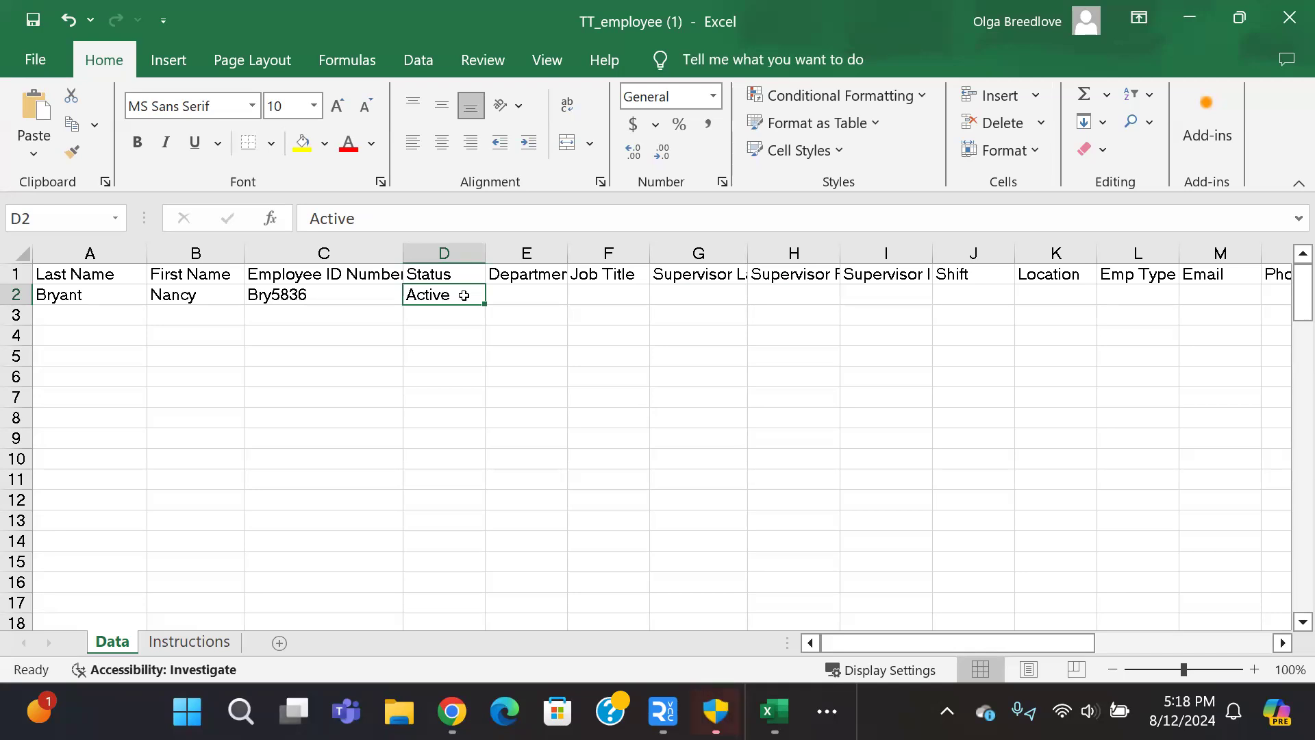
pyautogui.click(560, 302)
# Step: Enter Sales as the department and CSR as the job title
pyautogui.write('Sales')
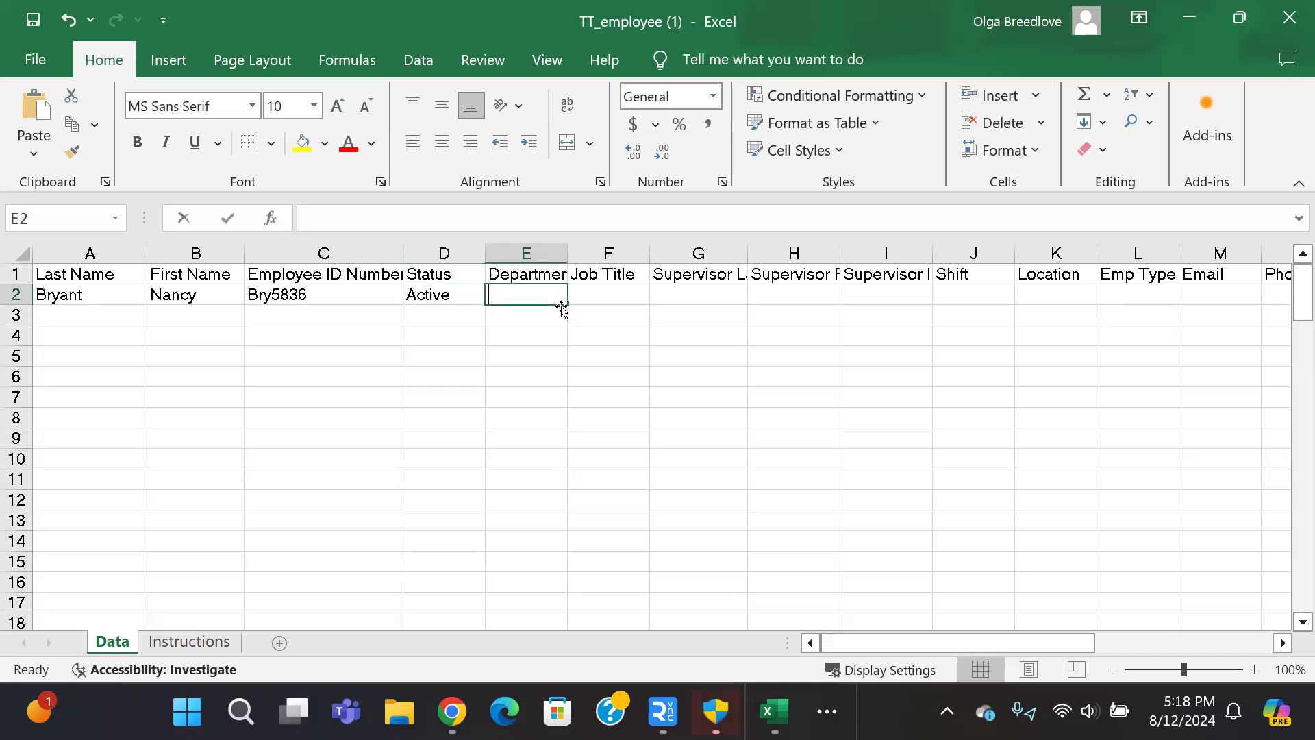
pyautogui.press('Tab')
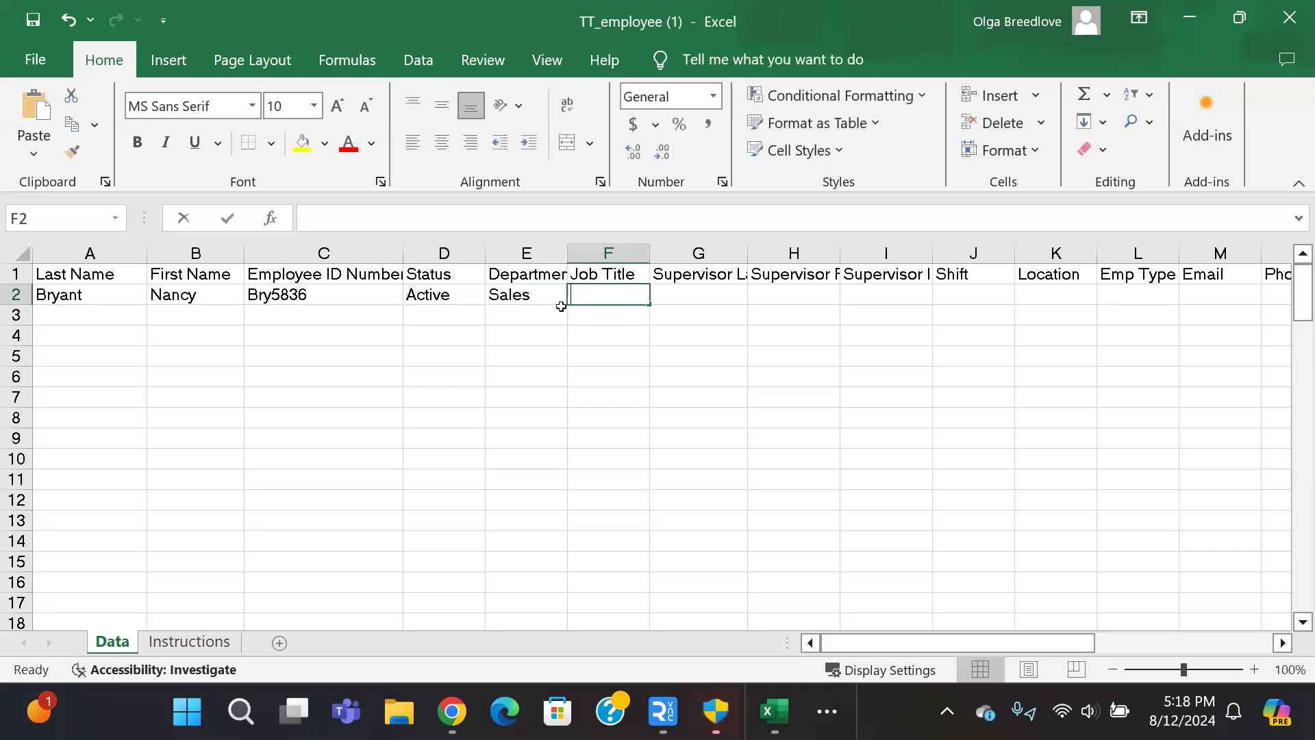
pyautogui.write('CSR')
pyautogui.press('Tab')
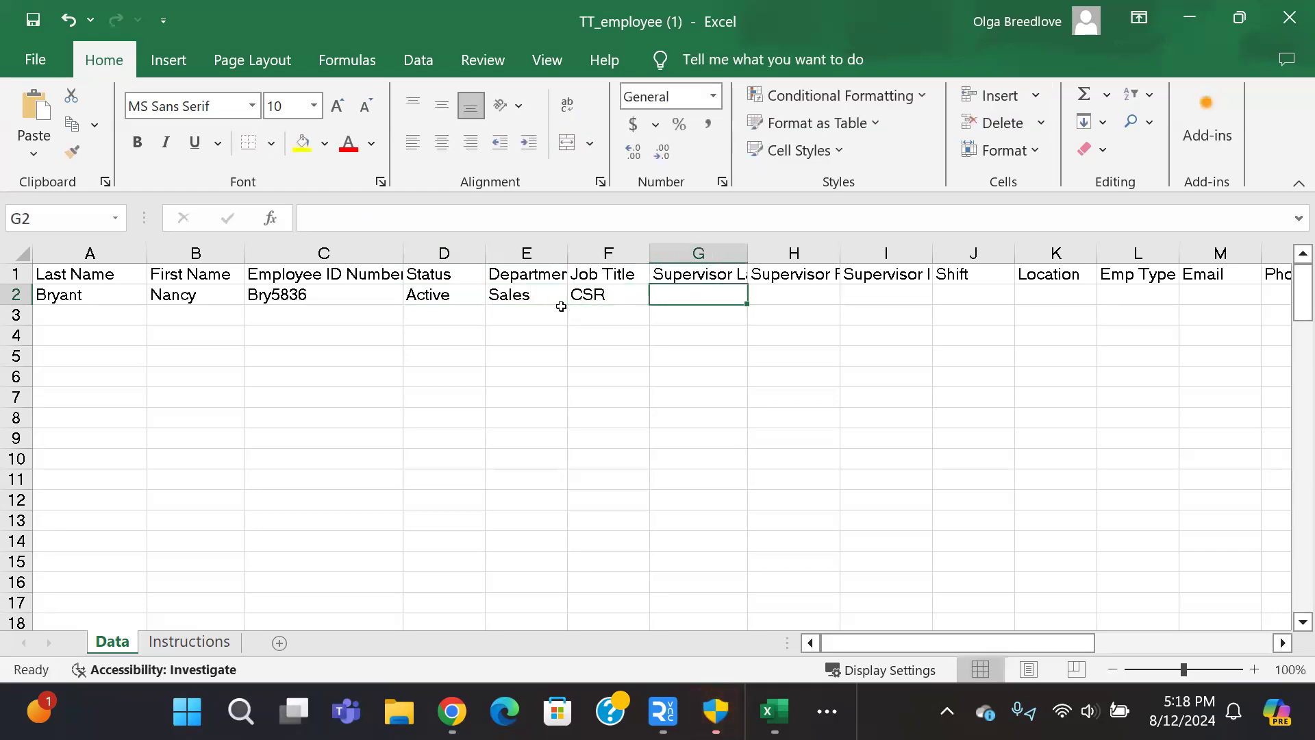
# Step: Widen supervisor columns G, H and I so their headers show fully
pyautogui.moveTo(747, 253); pyautogui.dragTo(782, 253)
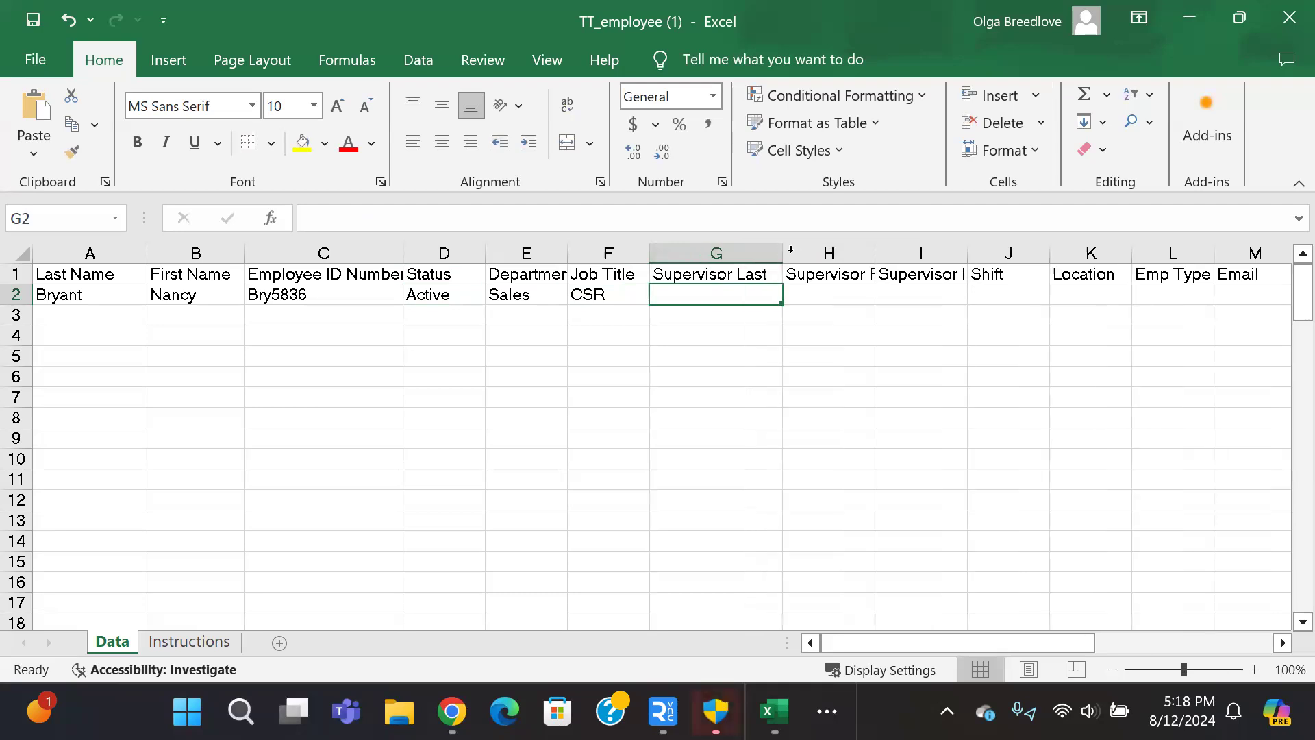
pyautogui.moveTo(874, 252); pyautogui.dragTo(893, 252)
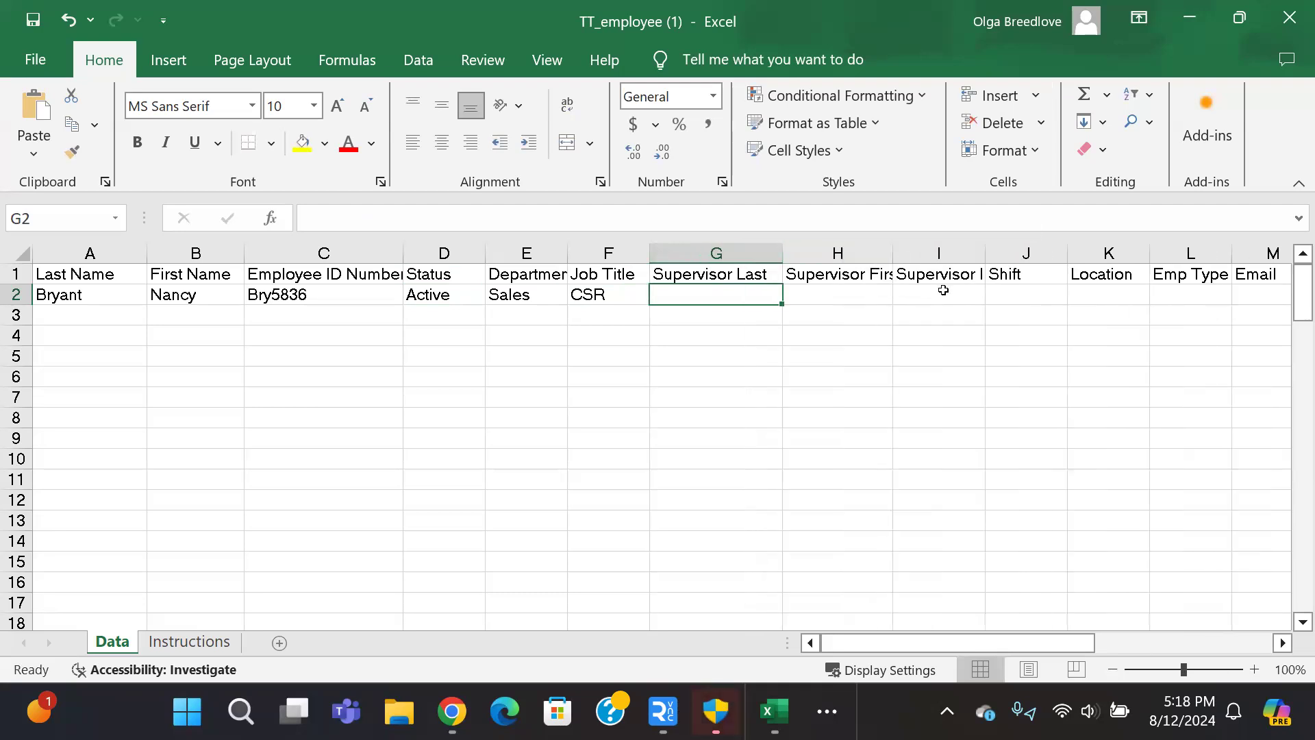
pyautogui.click(955, 291)
pyautogui.moveTo(985, 253); pyautogui.dragTo(1013, 253)
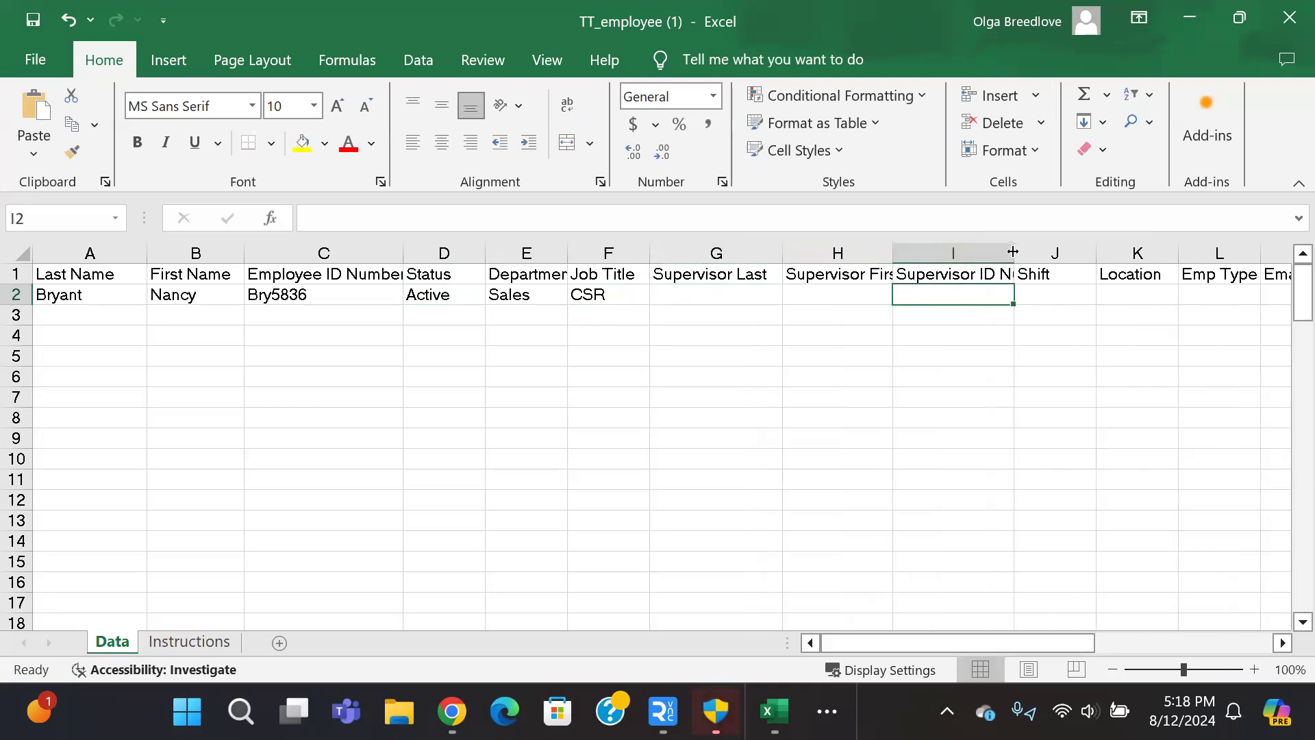
# Step: Enter the supervisor's last and first name, leaving the supervisor ID blank
pyautogui.click(725, 298)
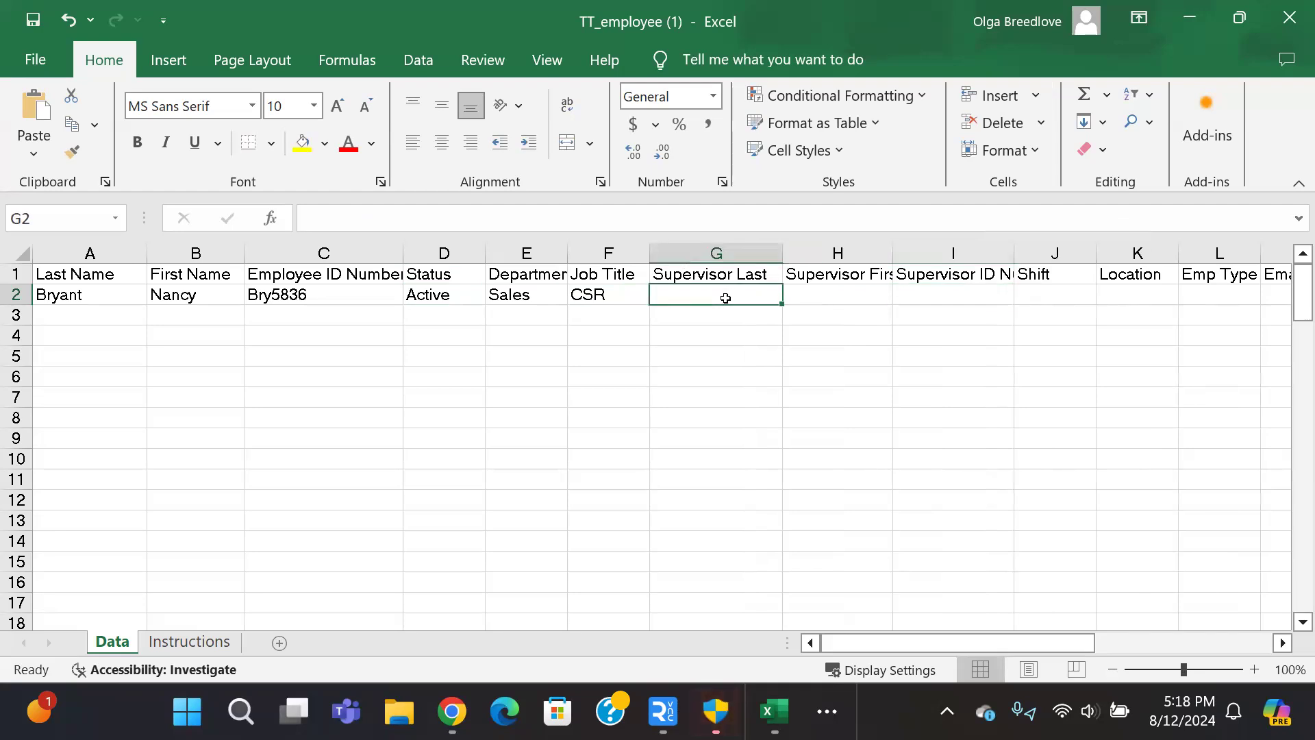
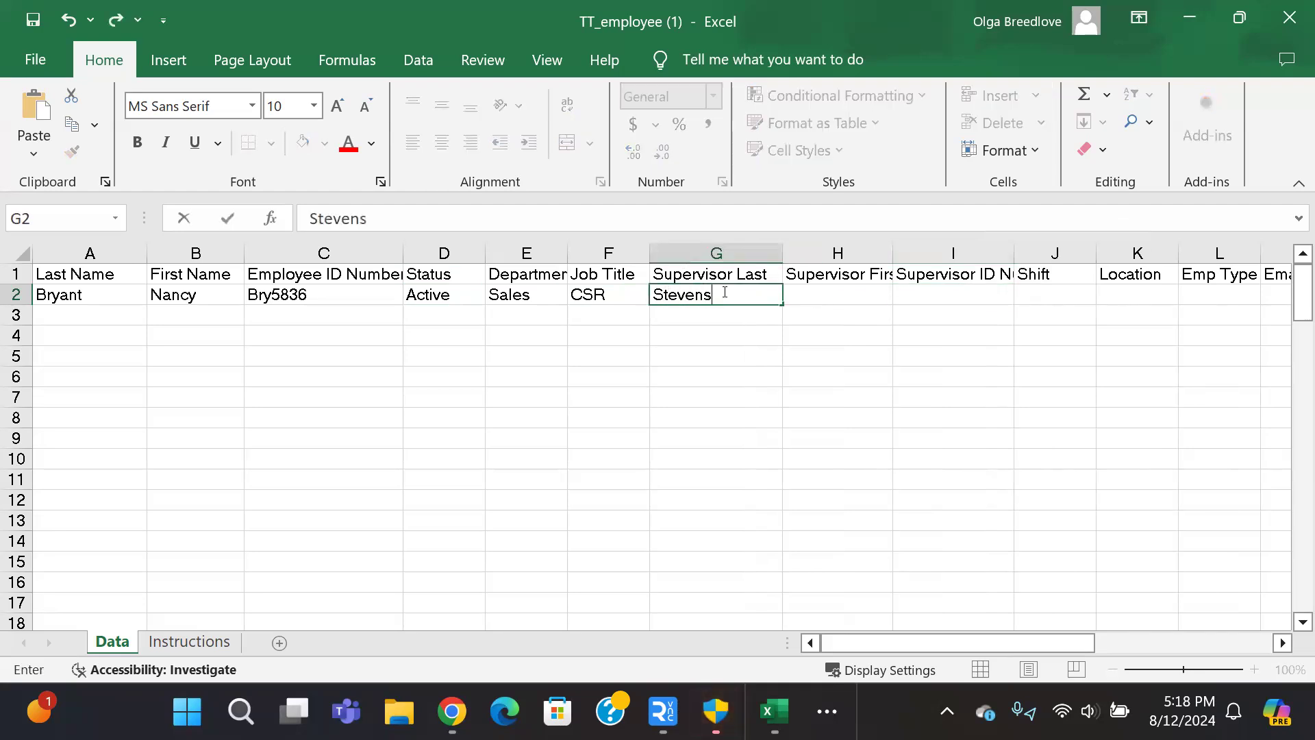
pyautogui.press('Tab')
pyautogui.press('Tab')
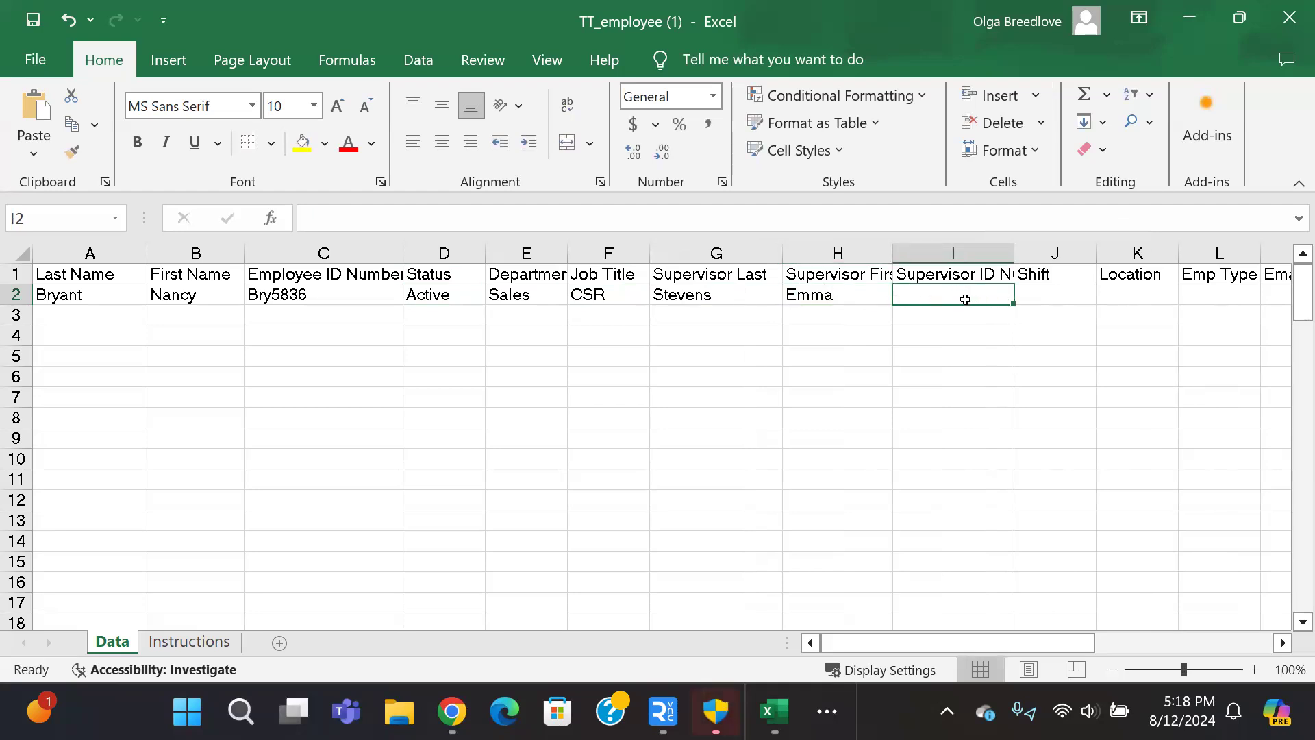
pyautogui.press('Tab')
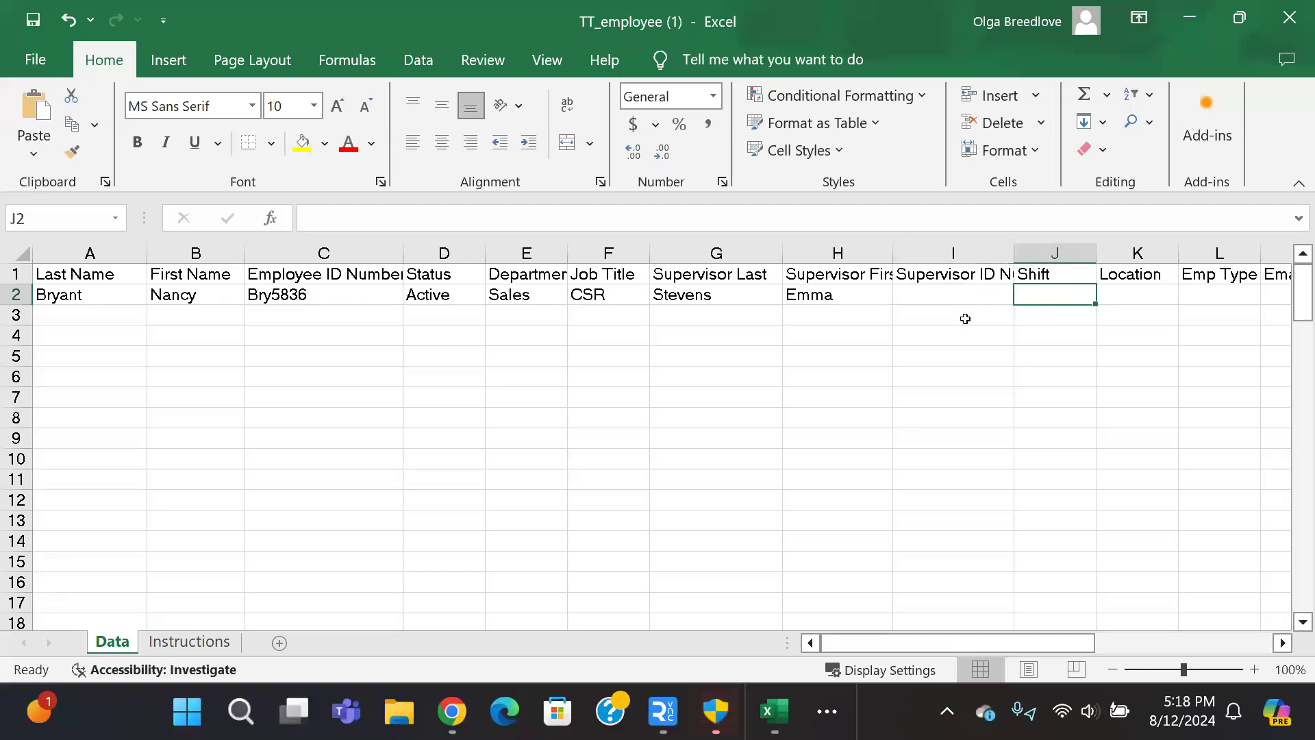
# Step: Fill in Day shift, Remote location, Full Time type and the employee's e-mail
pyautogui.write('Day')
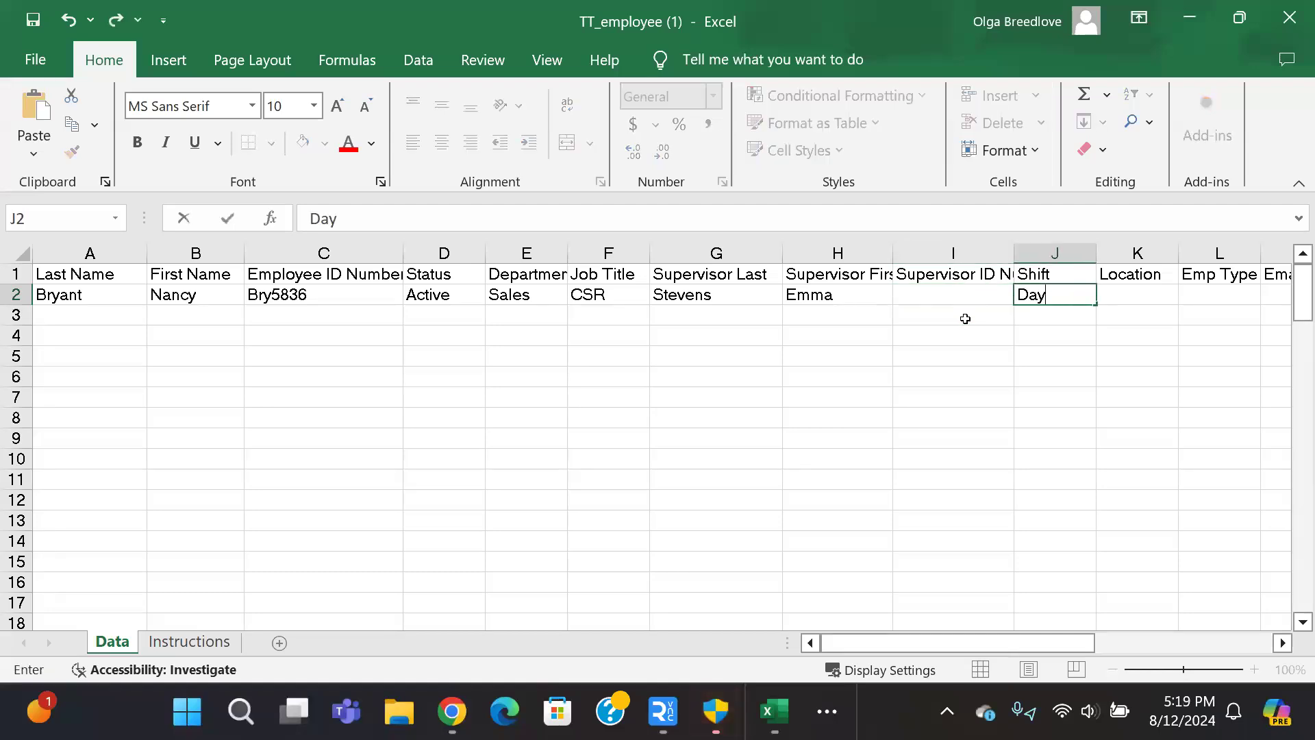
pyautogui.press('Tab')
pyautogui.write('Remote')
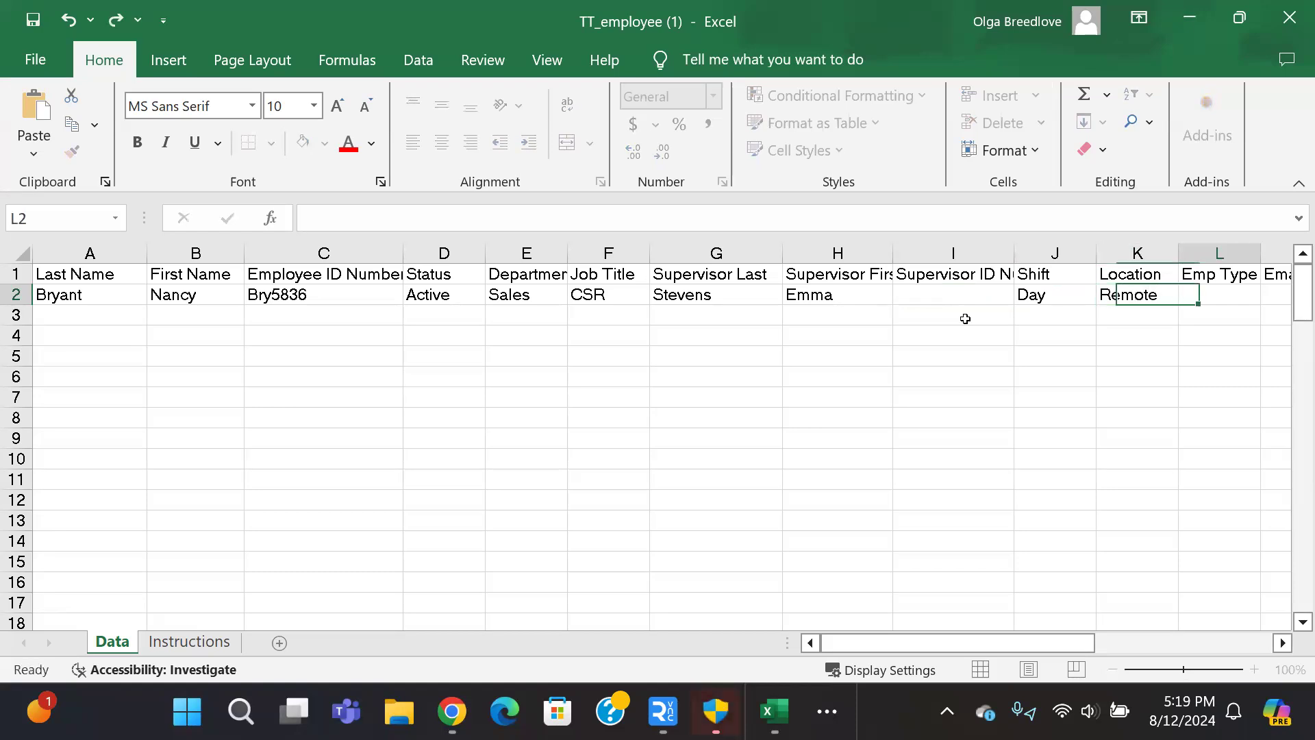
pyautogui.press('Tab')
pyautogui.write('Full Time')
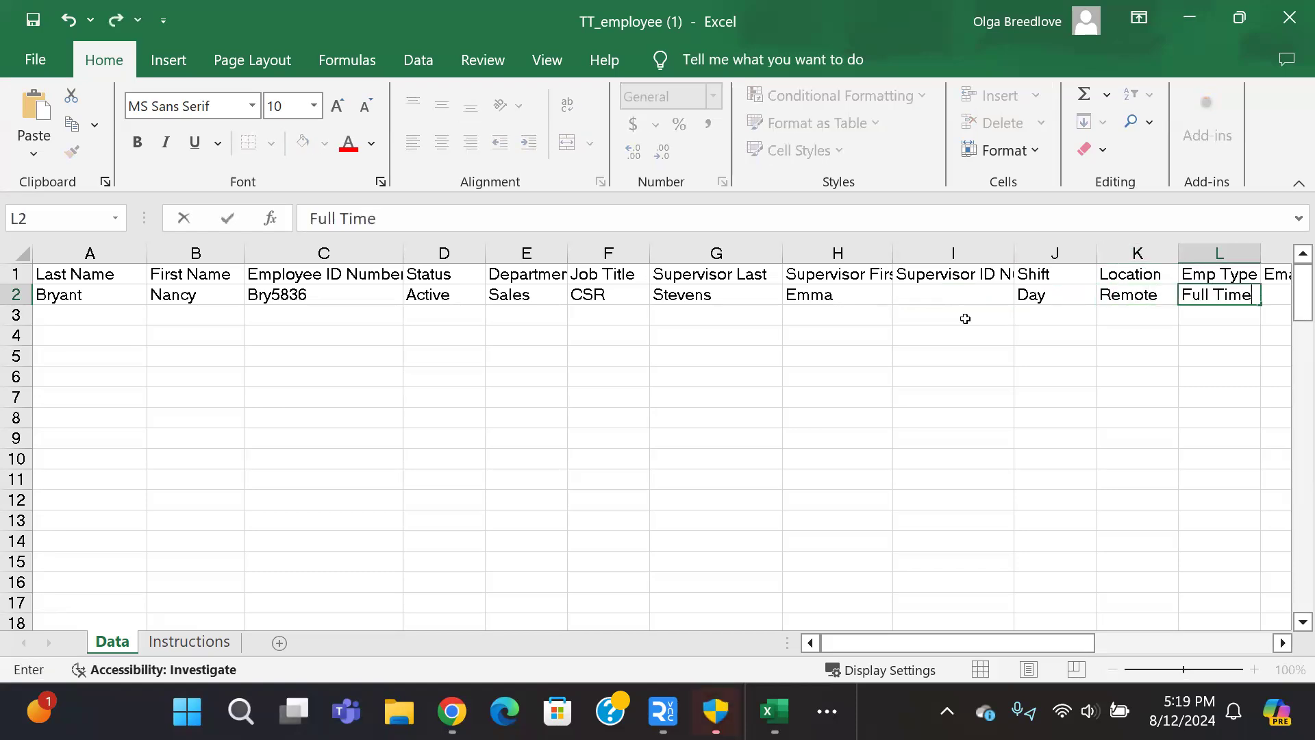
pyautogui.press('Tab')
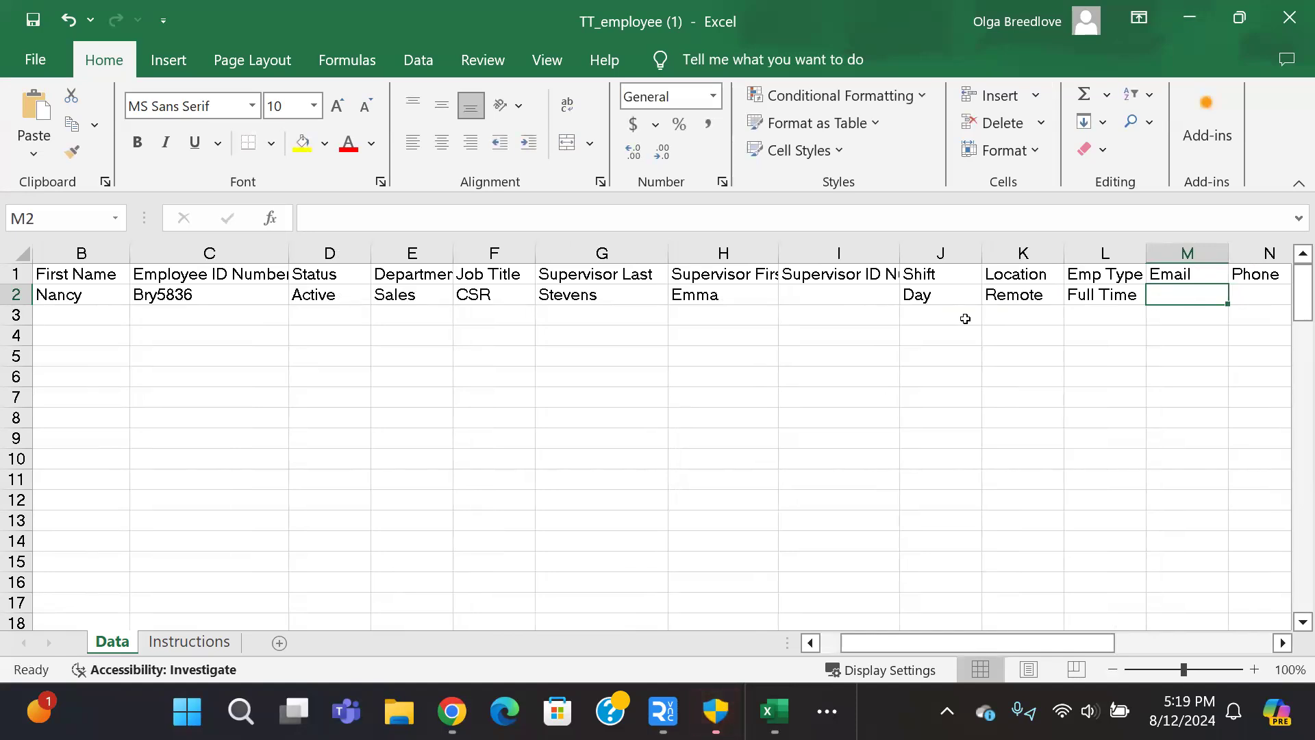
pyautogui.write('email12')
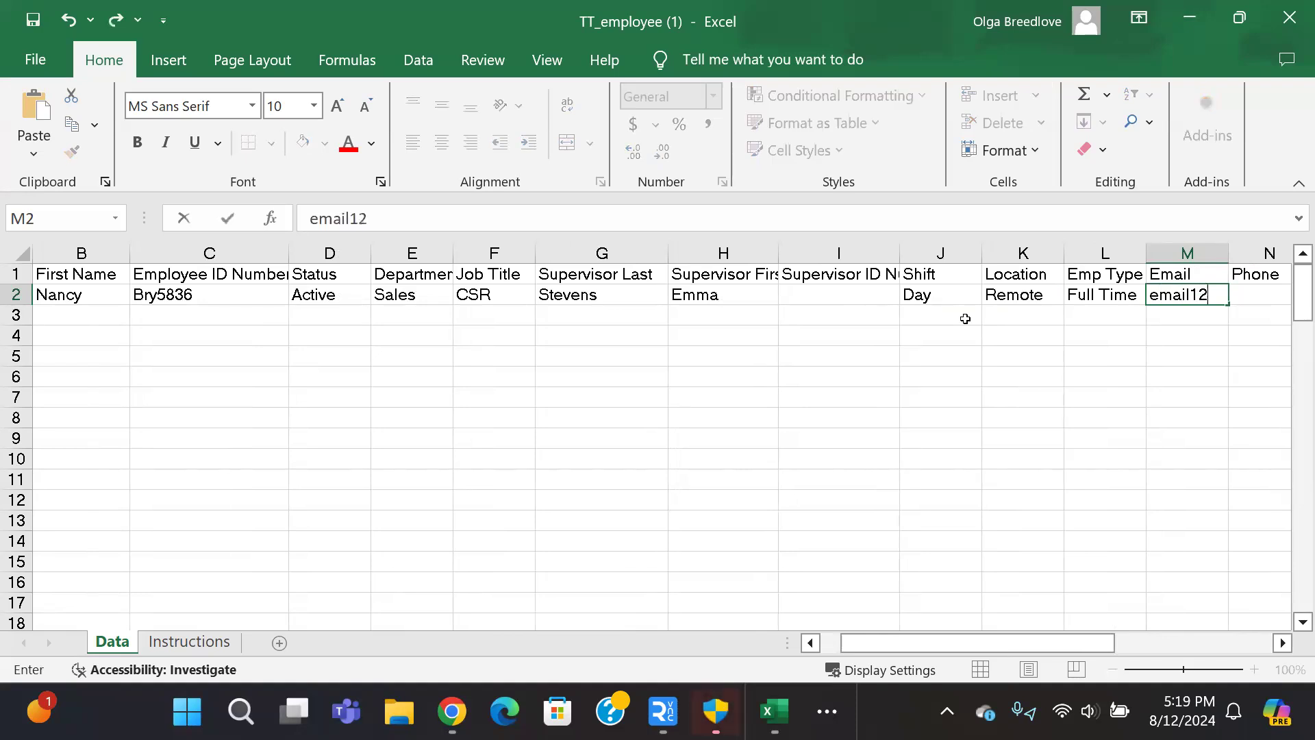
pyautogui.write('34@emailcom')
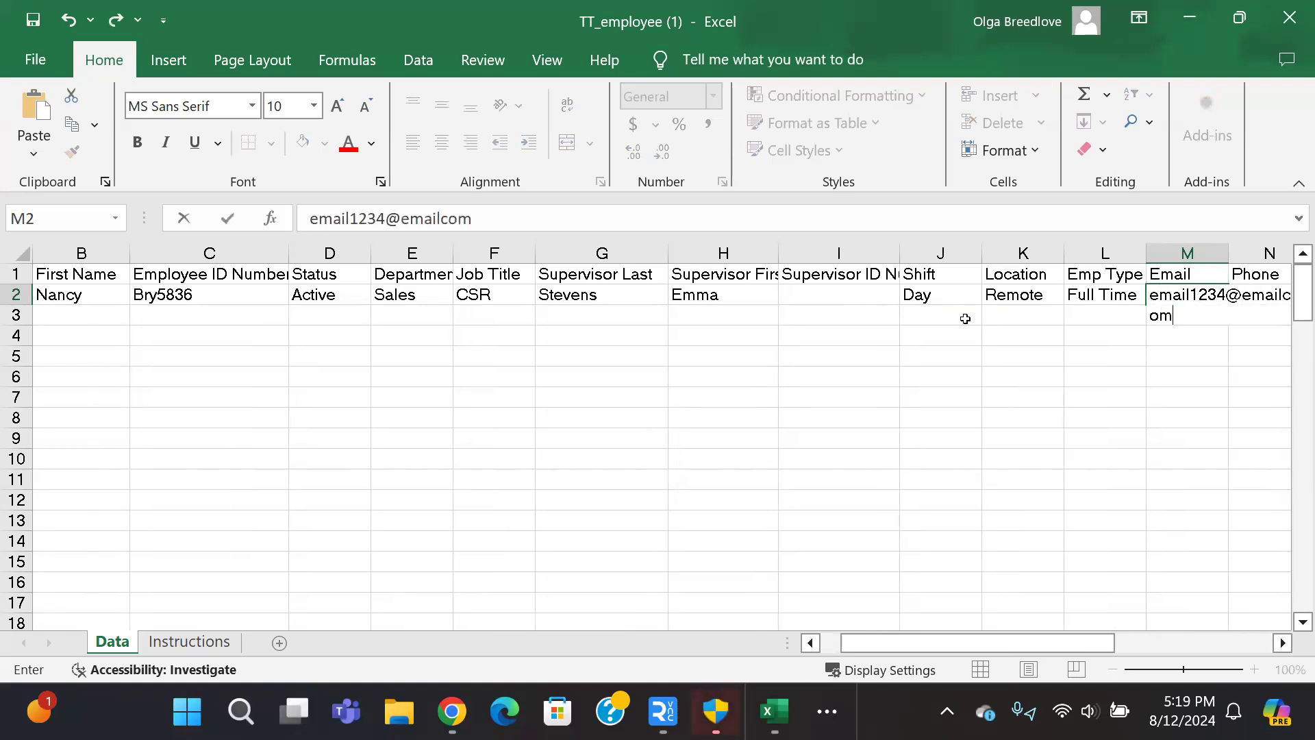
pyautogui.press('Tab')
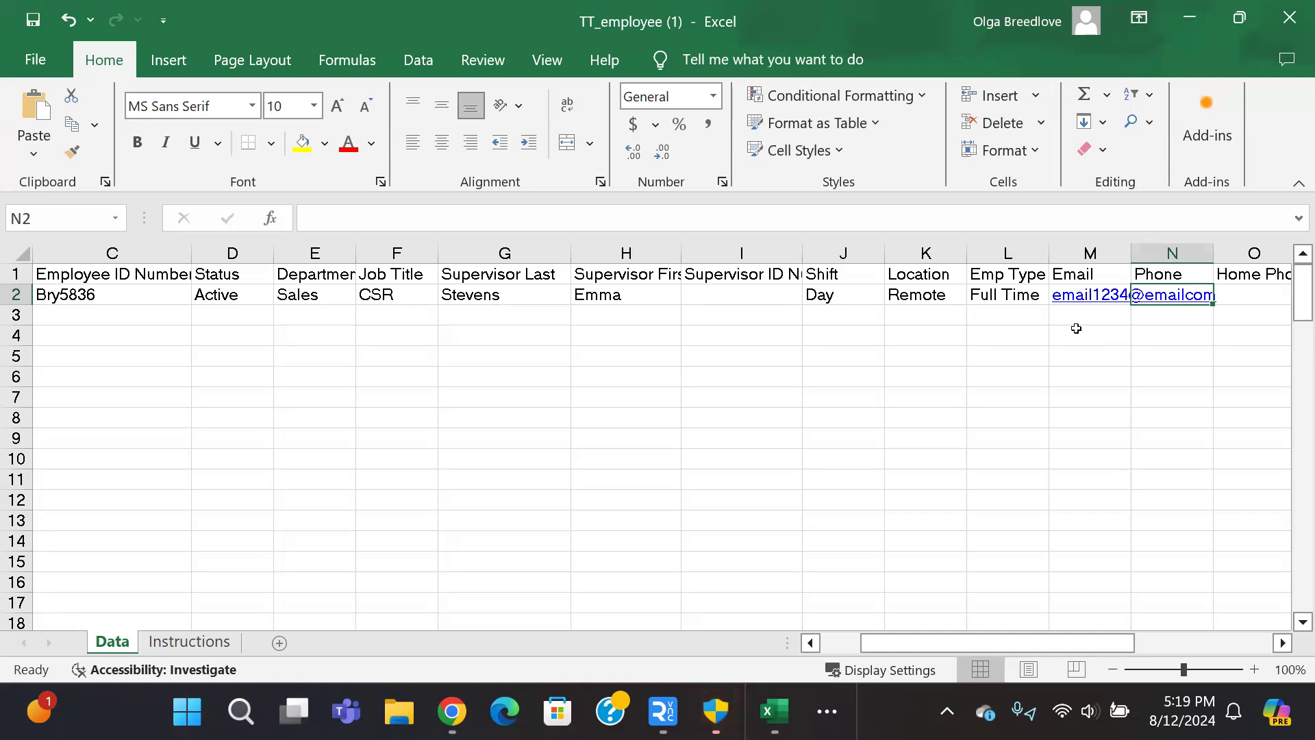
# Step: Skip the phone fields, enter start date 4/26/2024, and leave End Date and Other blank
pyautogui.press('Tab')
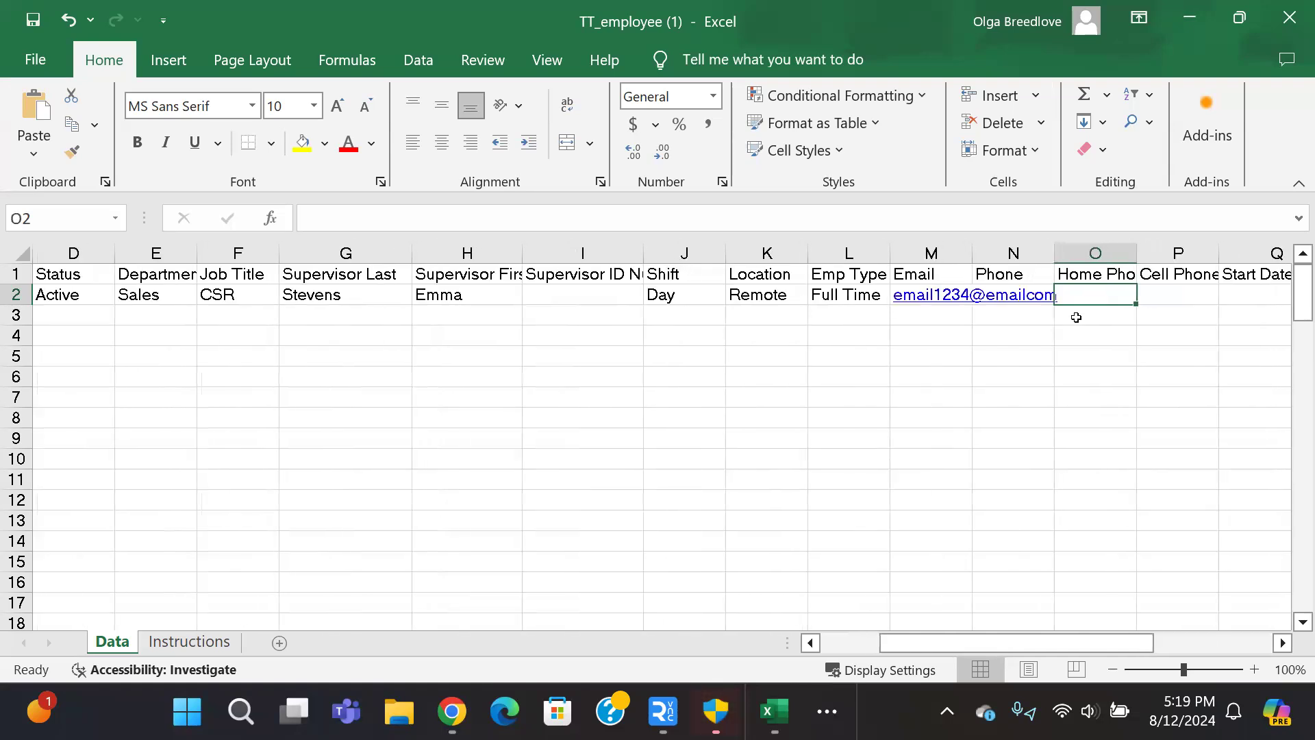
pyautogui.press('Tab')
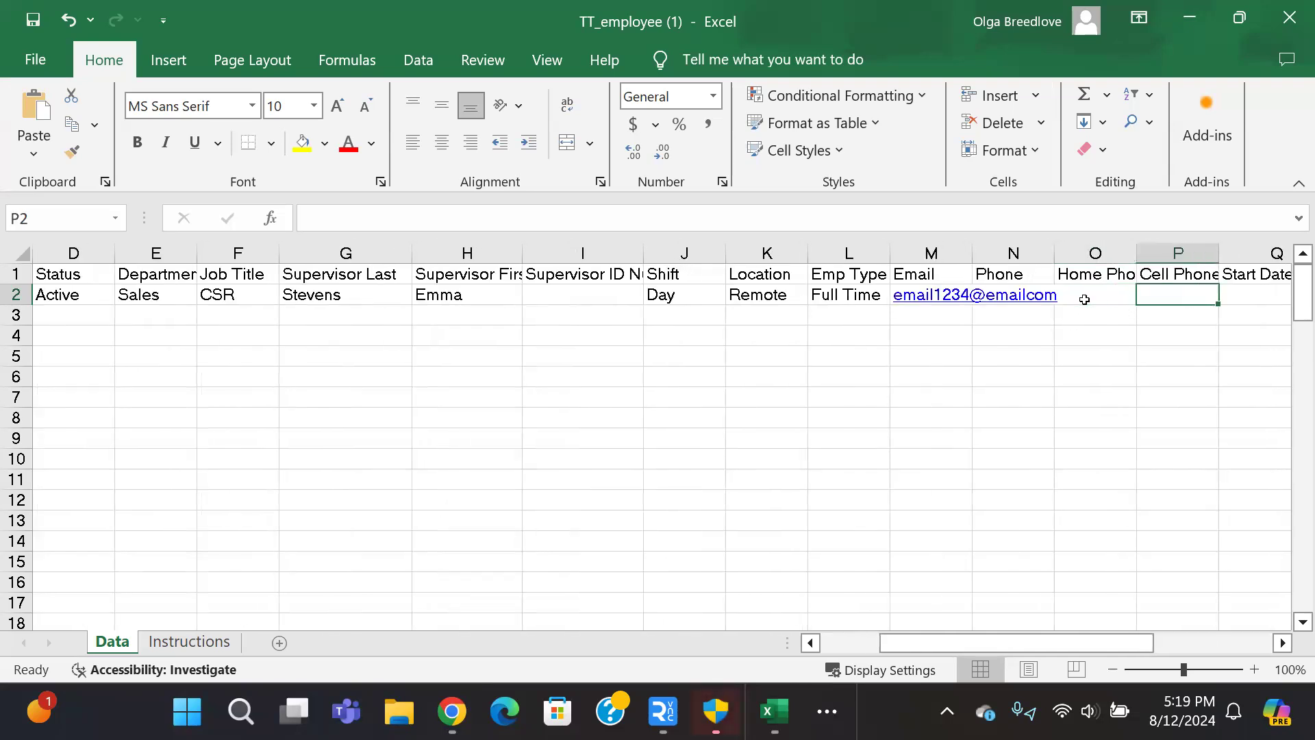
pyautogui.press('Tab')
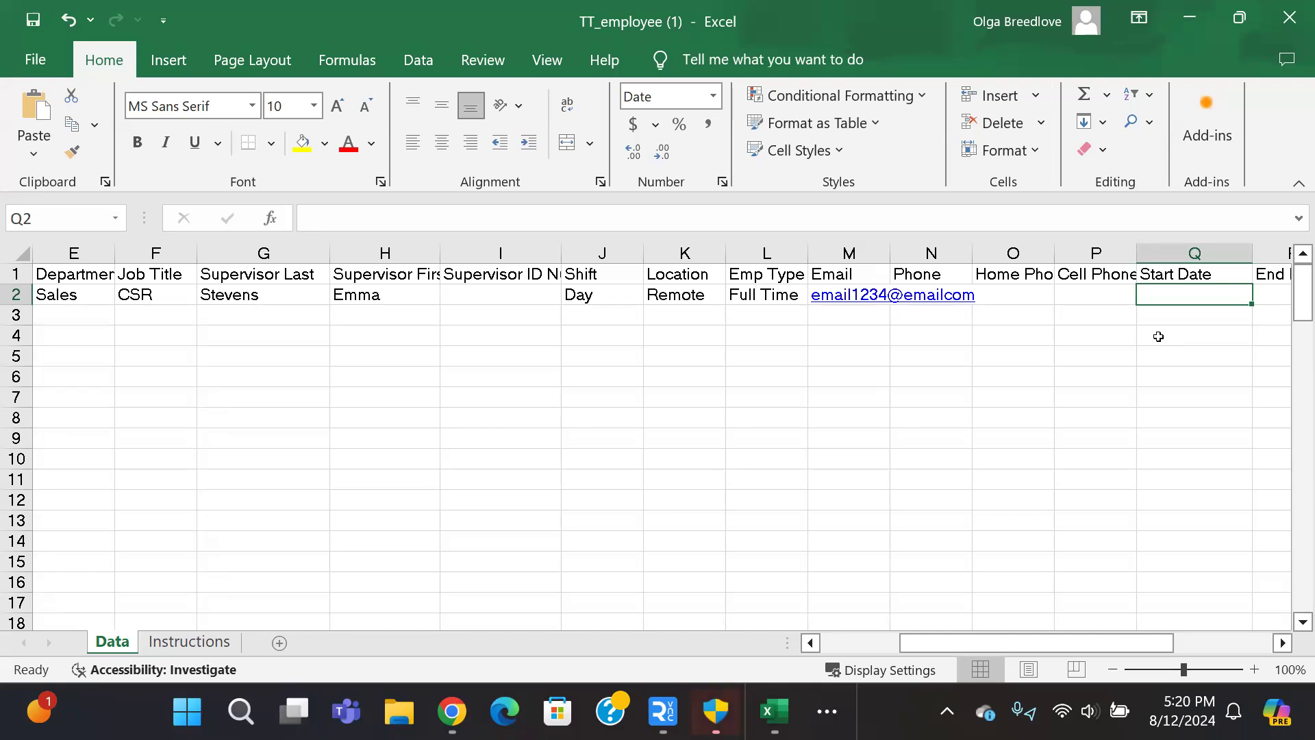
pyautogui.write('4/')
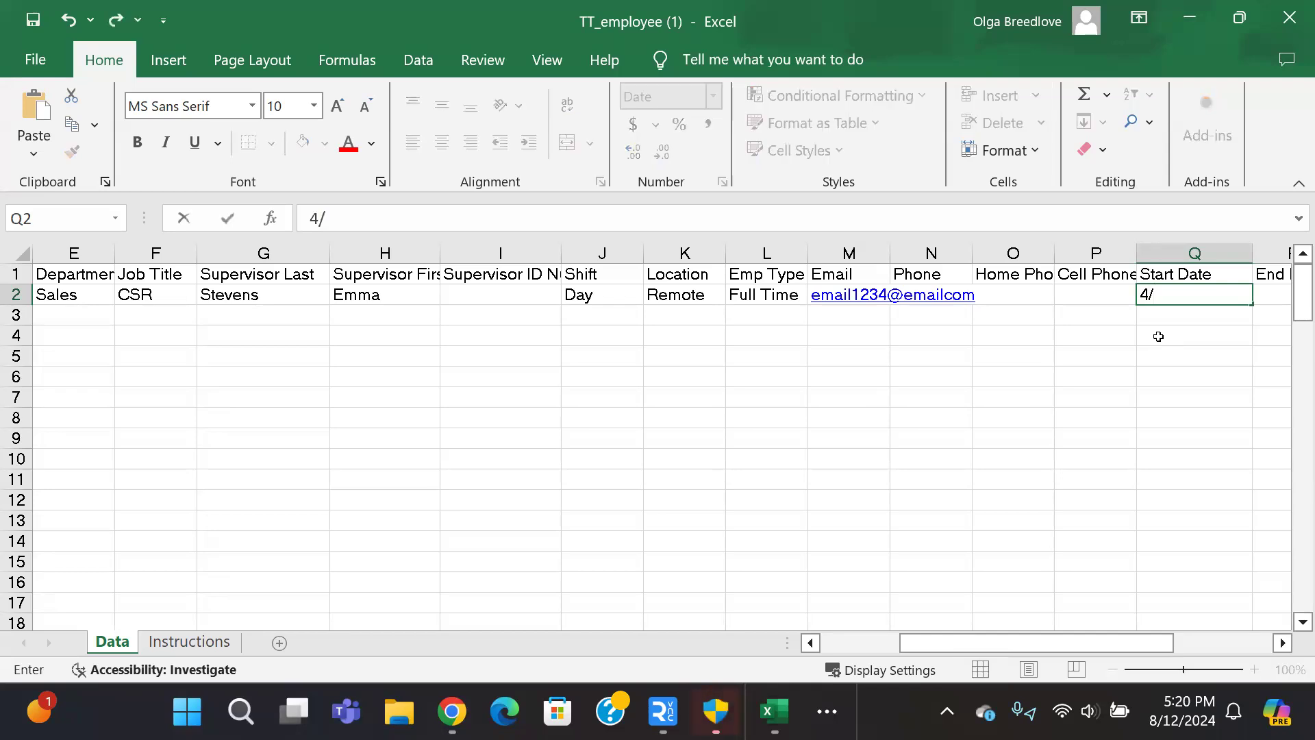
pyautogui.write('26/2024')
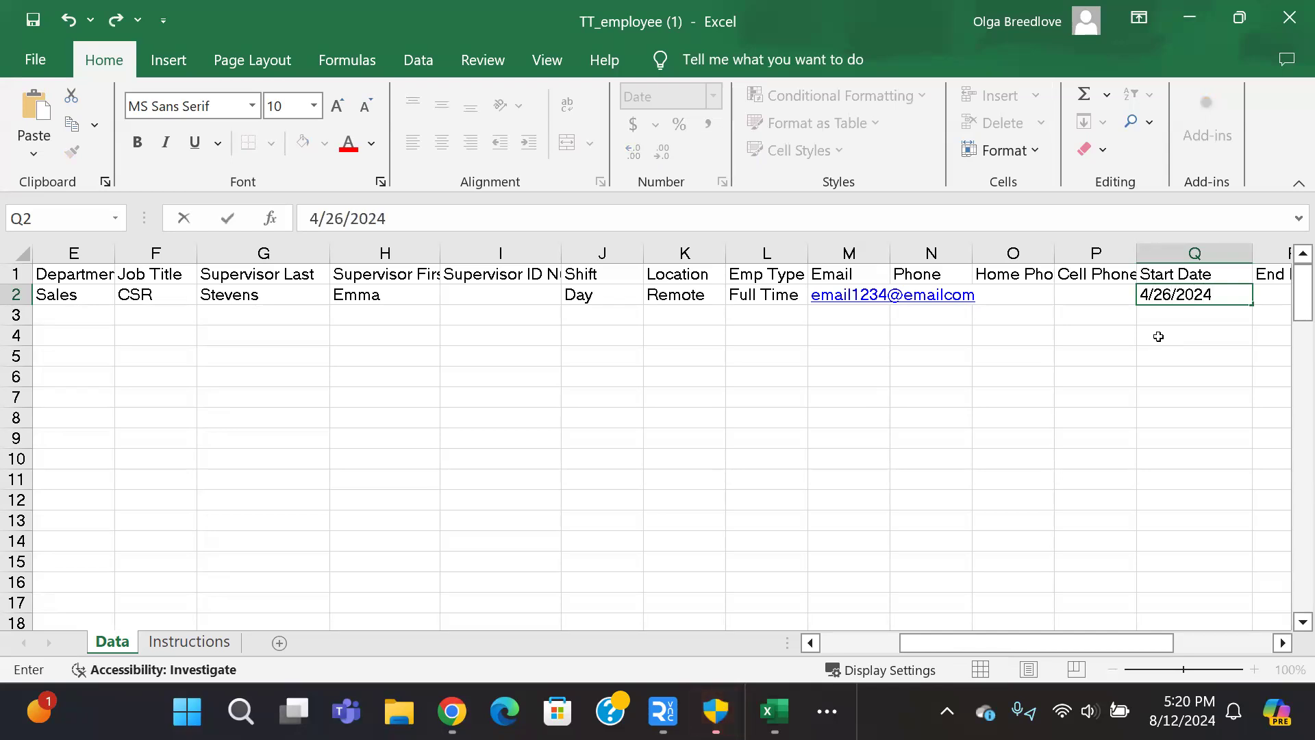
pyautogui.press('Tab')
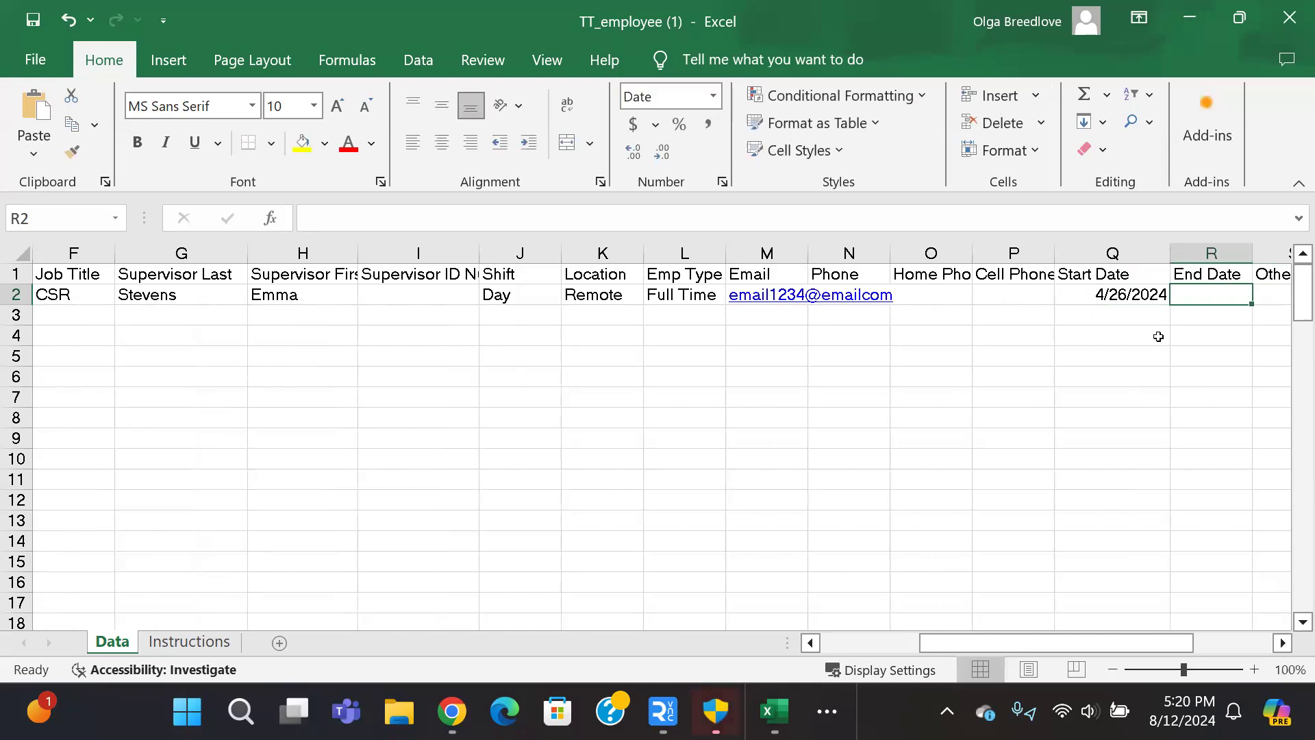
pyautogui.press('Tab')
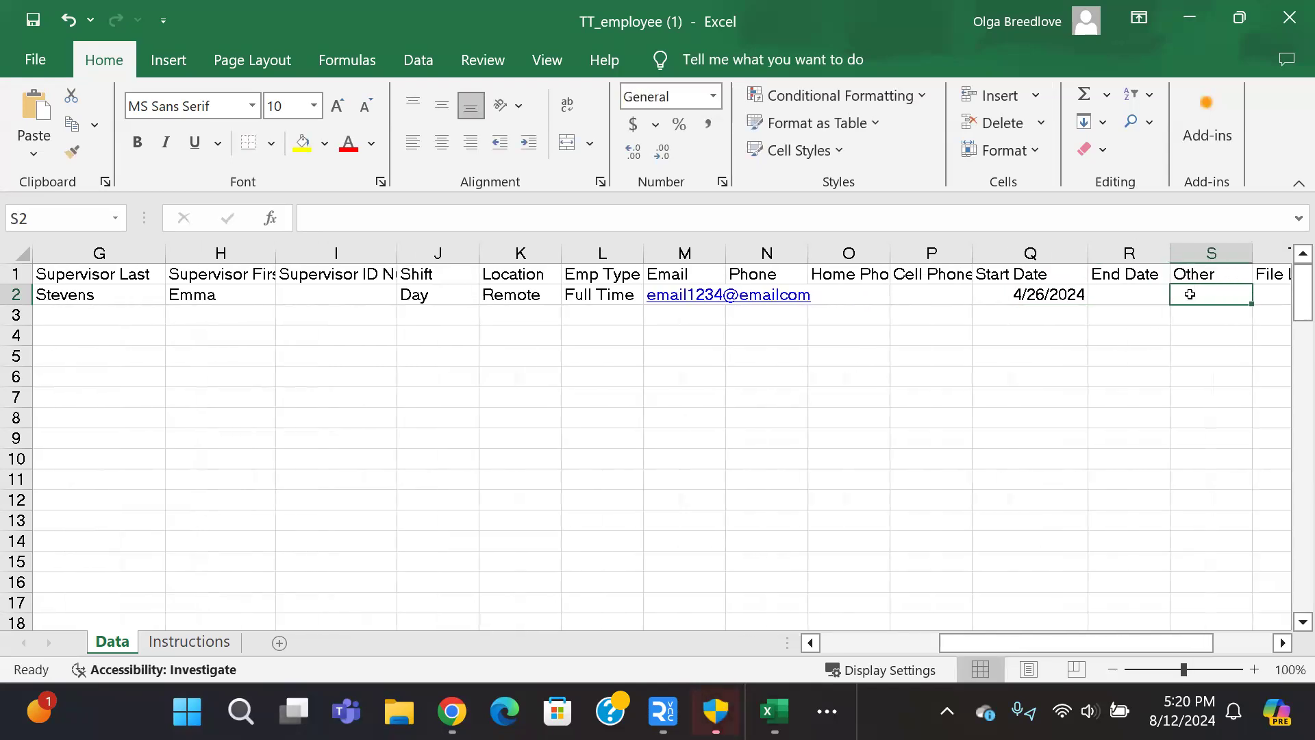
pyautogui.press('Tab')
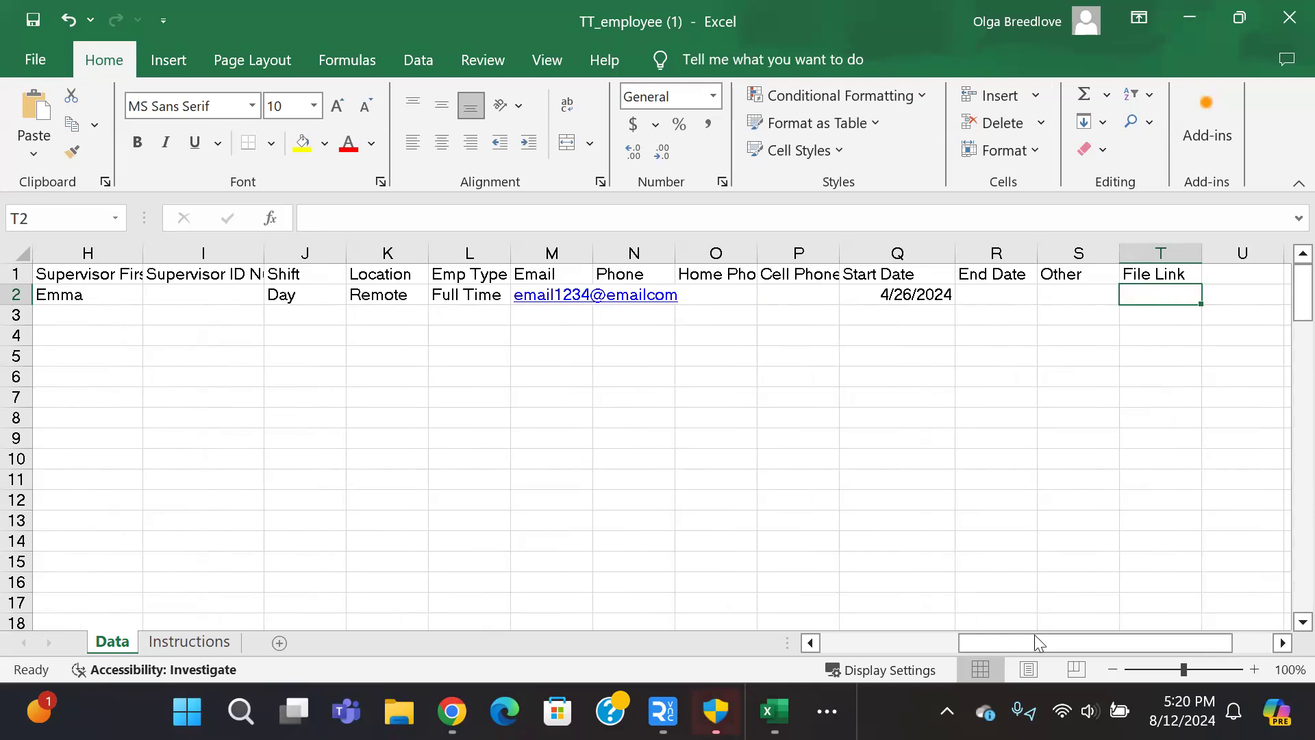
pyautogui.moveTo(1041, 643); pyautogui.dragTo(875, 641)
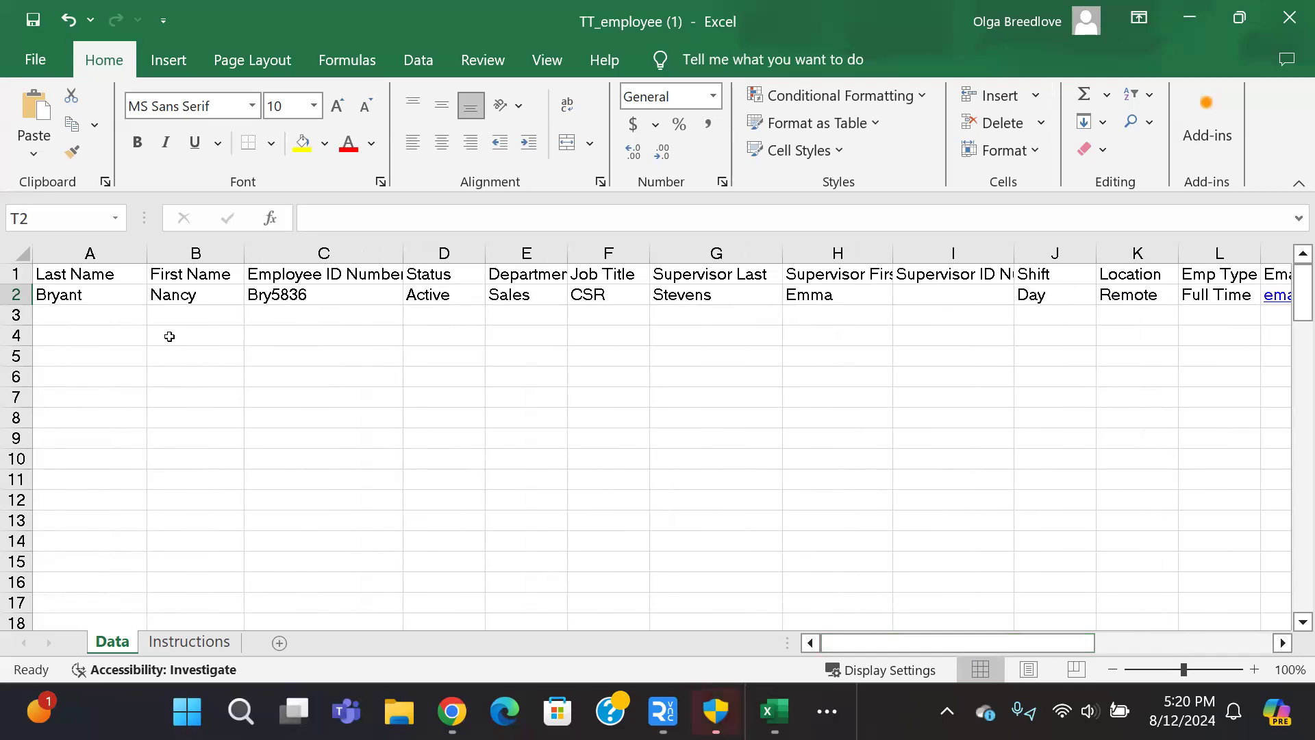
# Step: Return to column A below the employee row and open the Name Manager
pyautogui.click(101, 293)
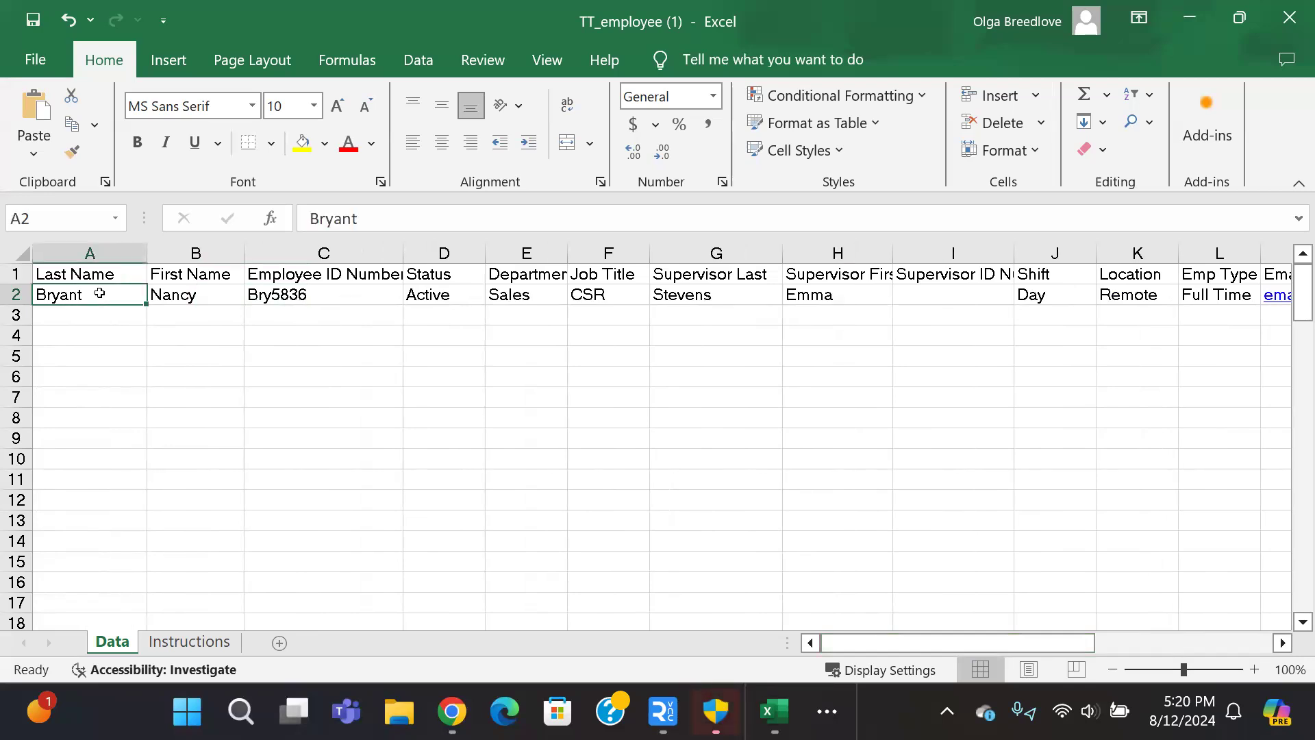
pyautogui.moveTo(109, 314); pyautogui.dragTo(109, 473)
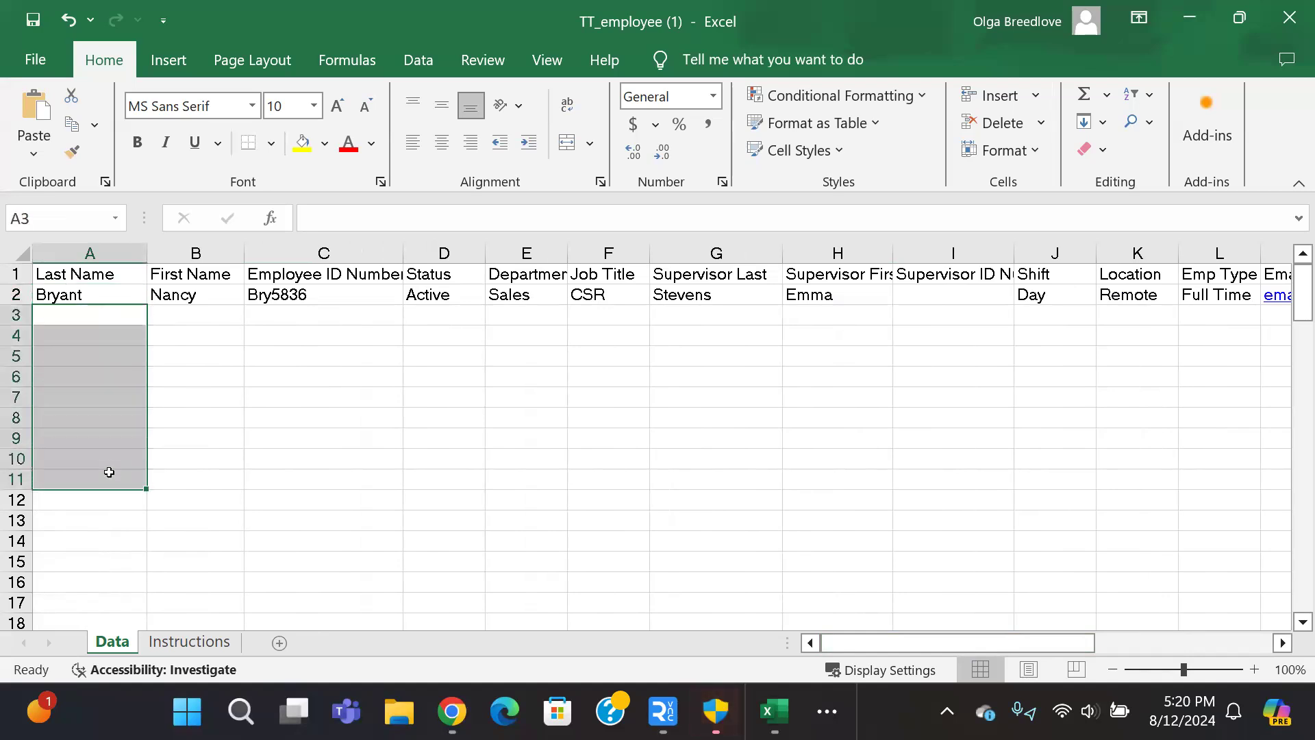
pyautogui.click(204, 324)
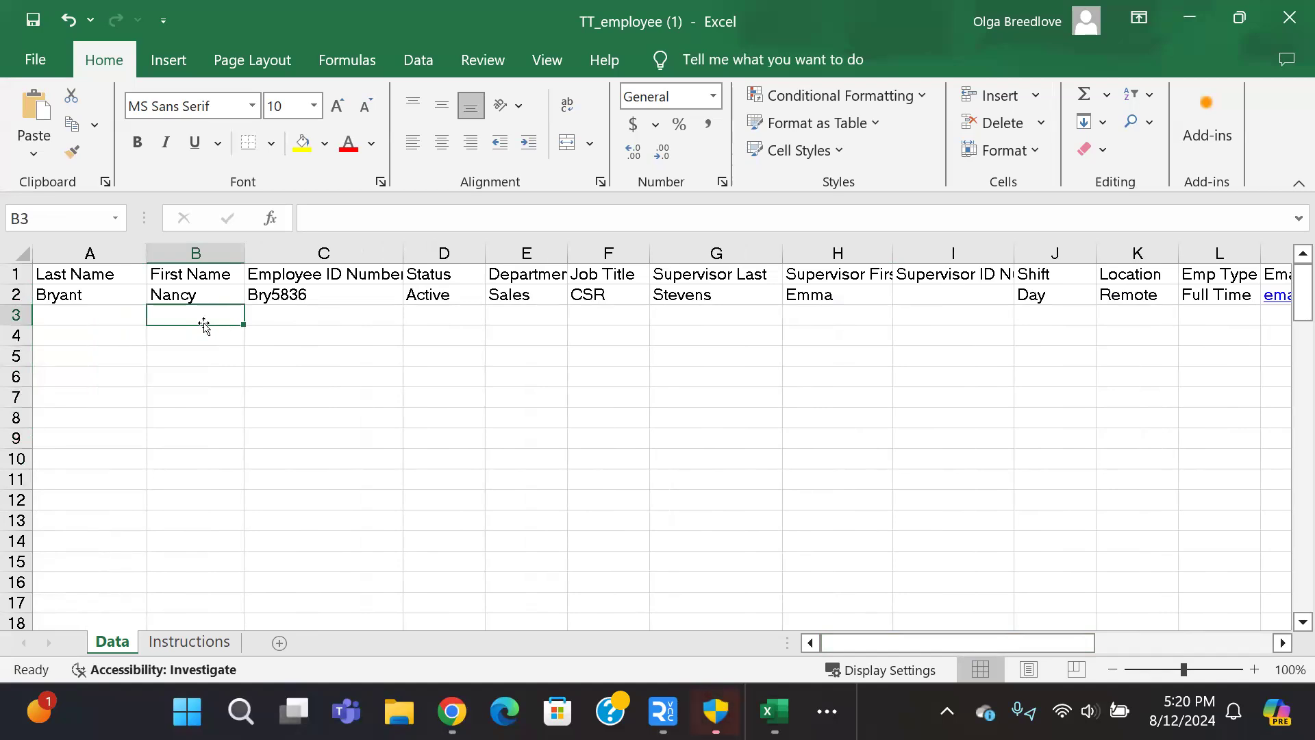
pyautogui.click(113, 314)
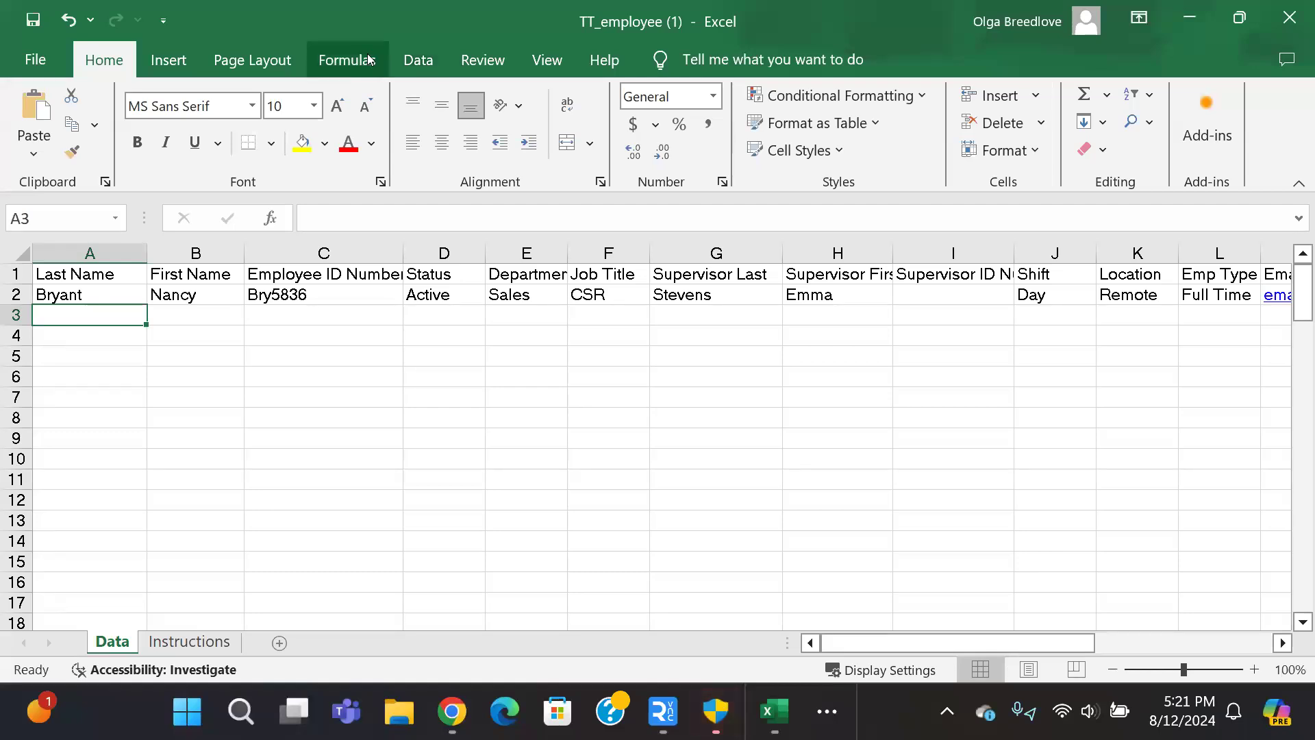
pyautogui.click(346, 58)
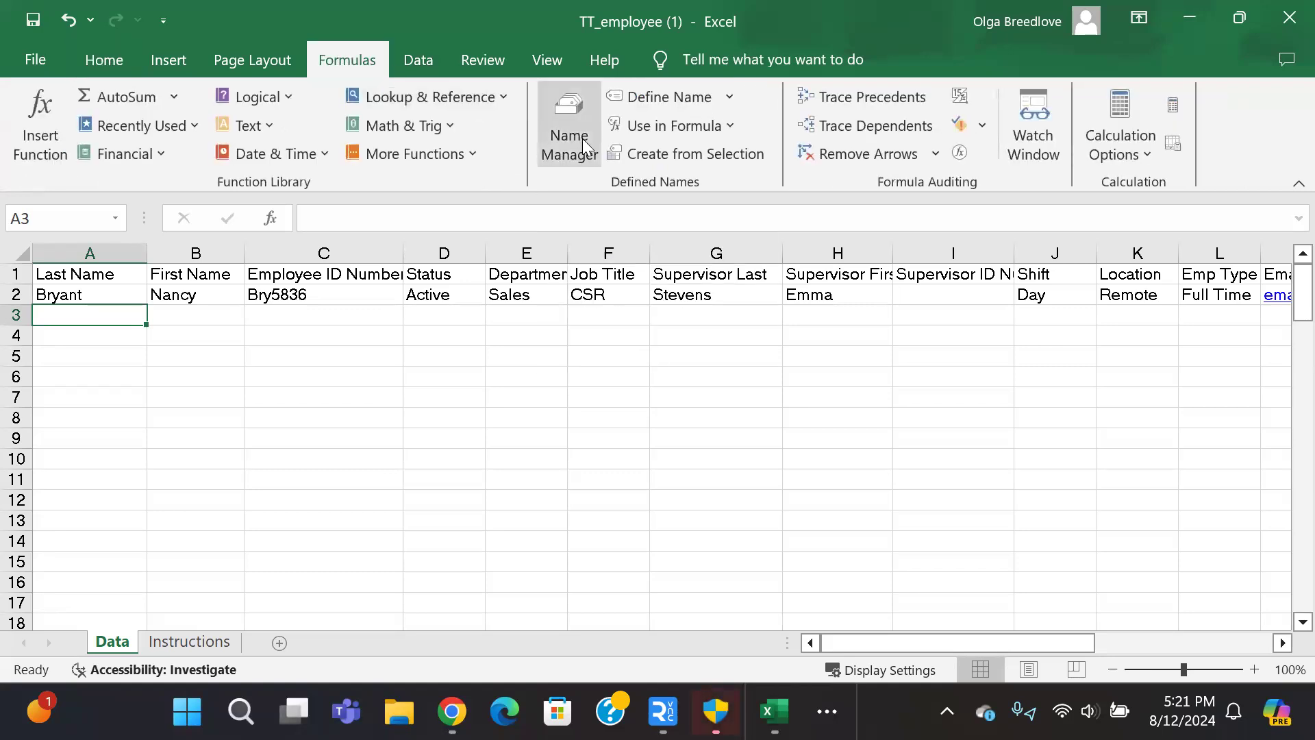
pyautogui.click(583, 145)
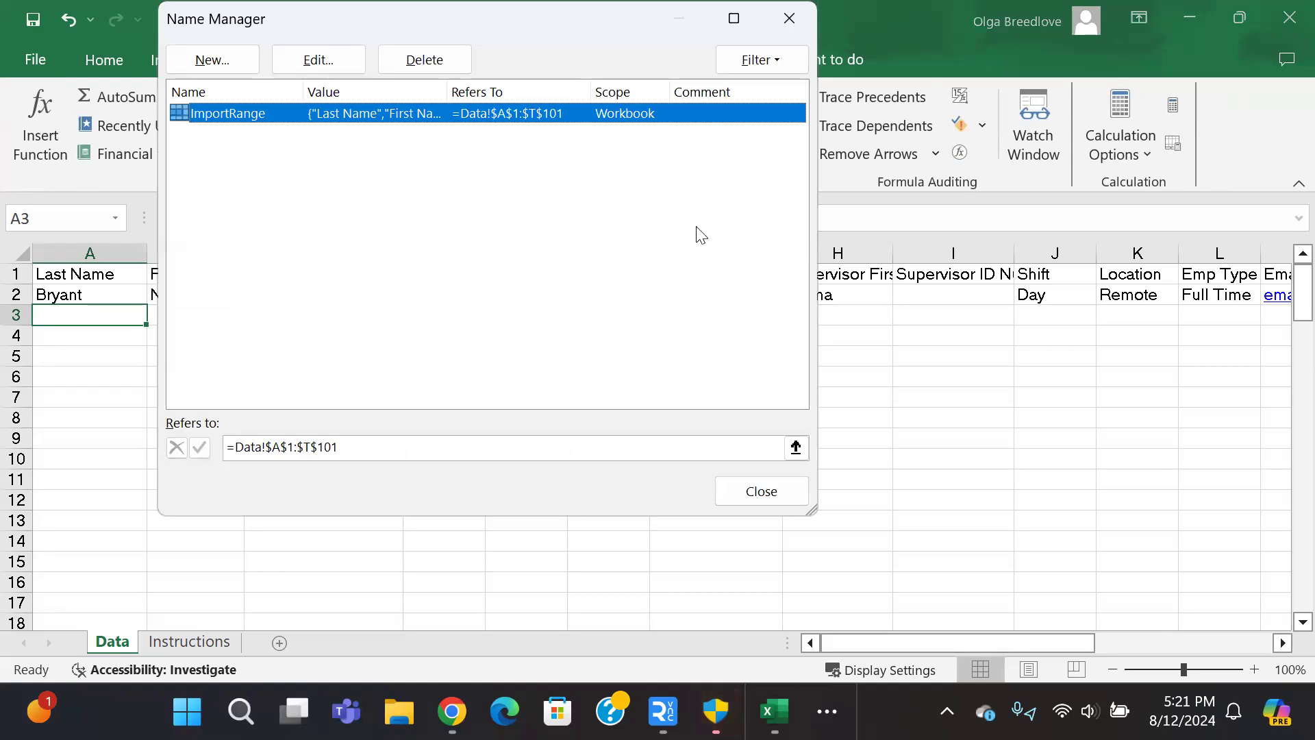
# Step: Redefine ImportRange as =Data!$A$1:$T$2 and confirm saving the change
pyautogui.click(795, 447)
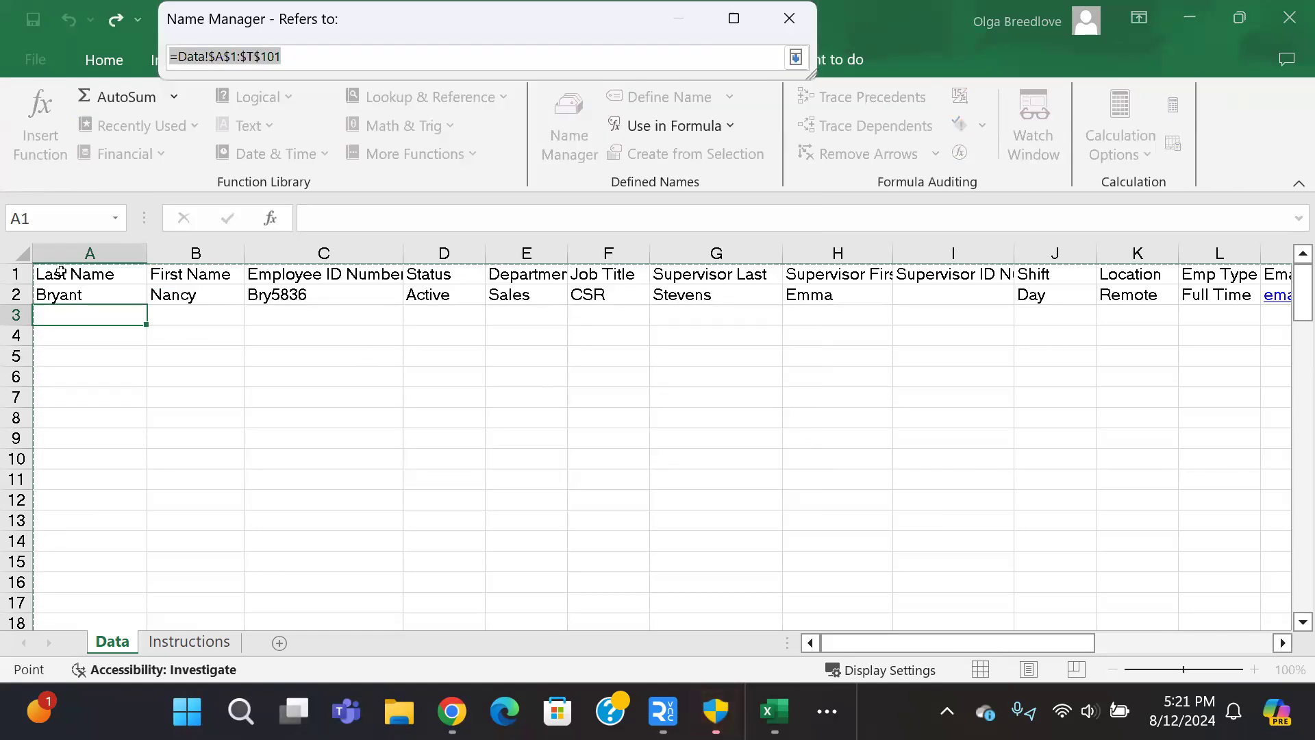
pyautogui.moveTo(89, 277); pyautogui.dragTo(60, 295)
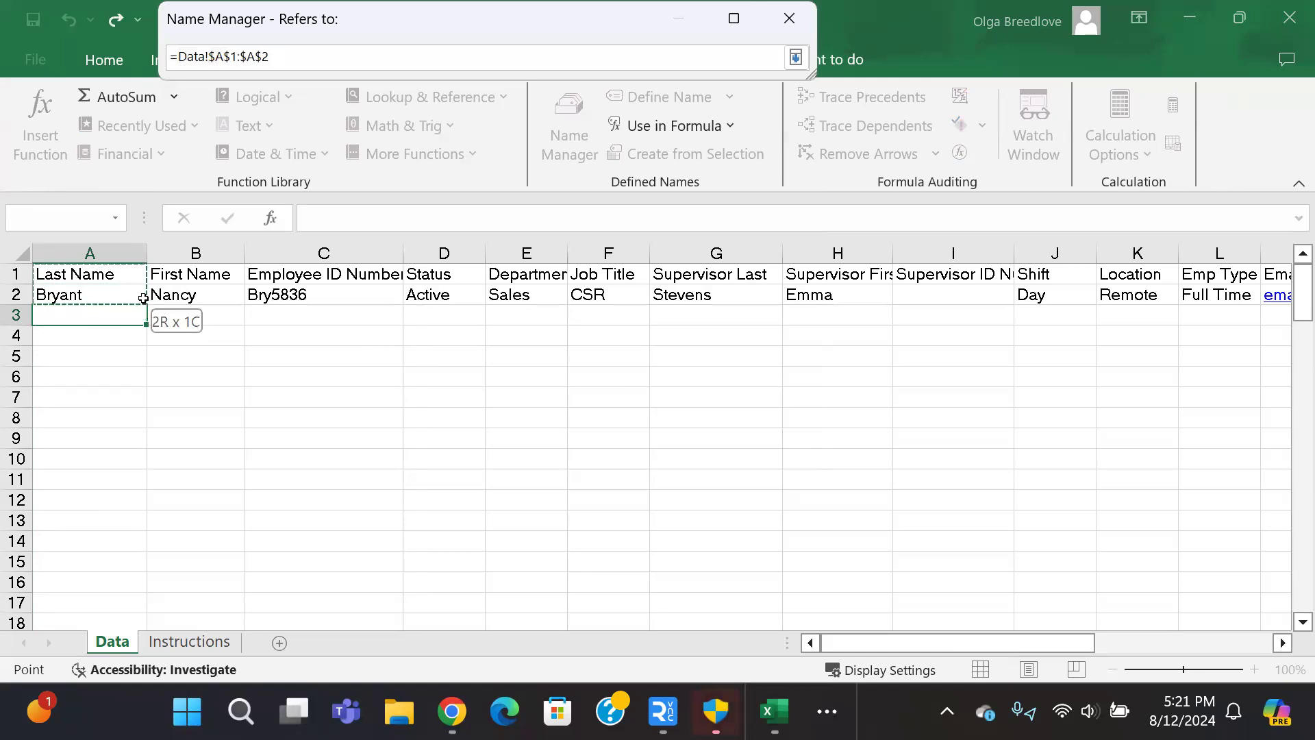
pyautogui.moveTo(201, 303); pyautogui.dragTo(1166, 295)
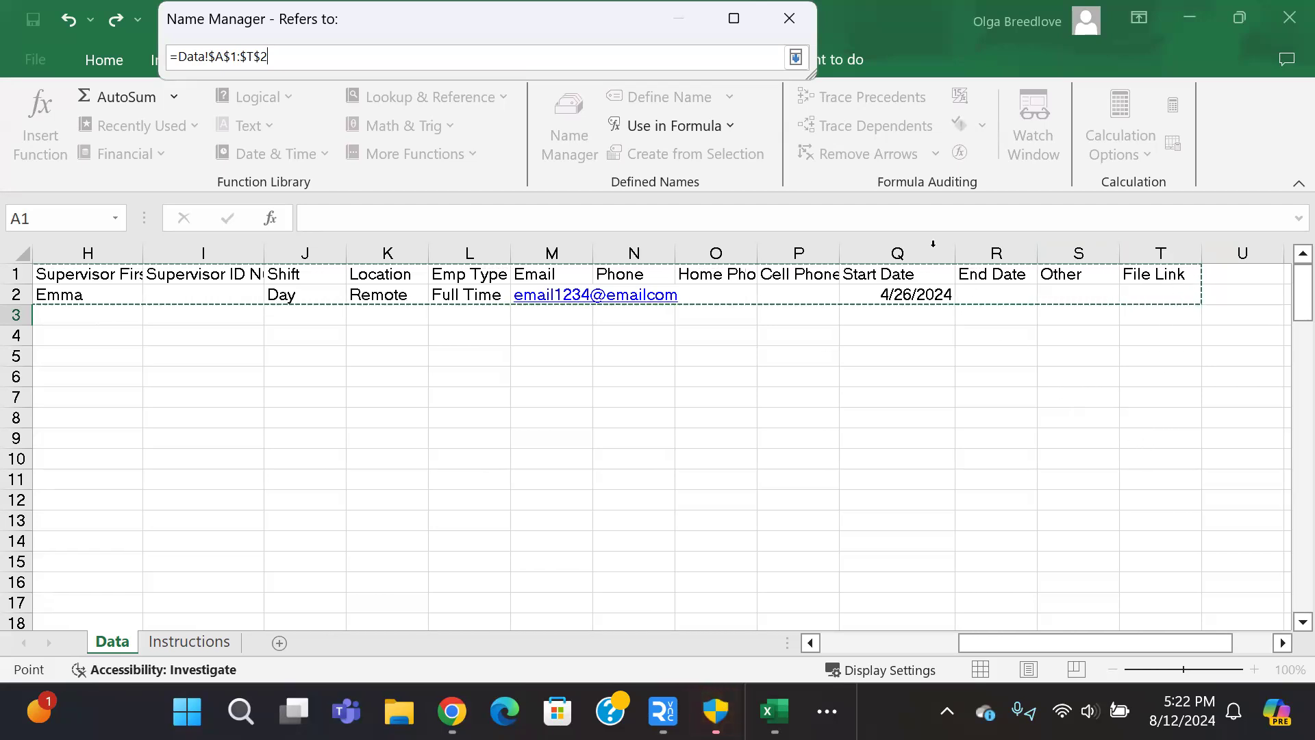
pyautogui.click(795, 59)
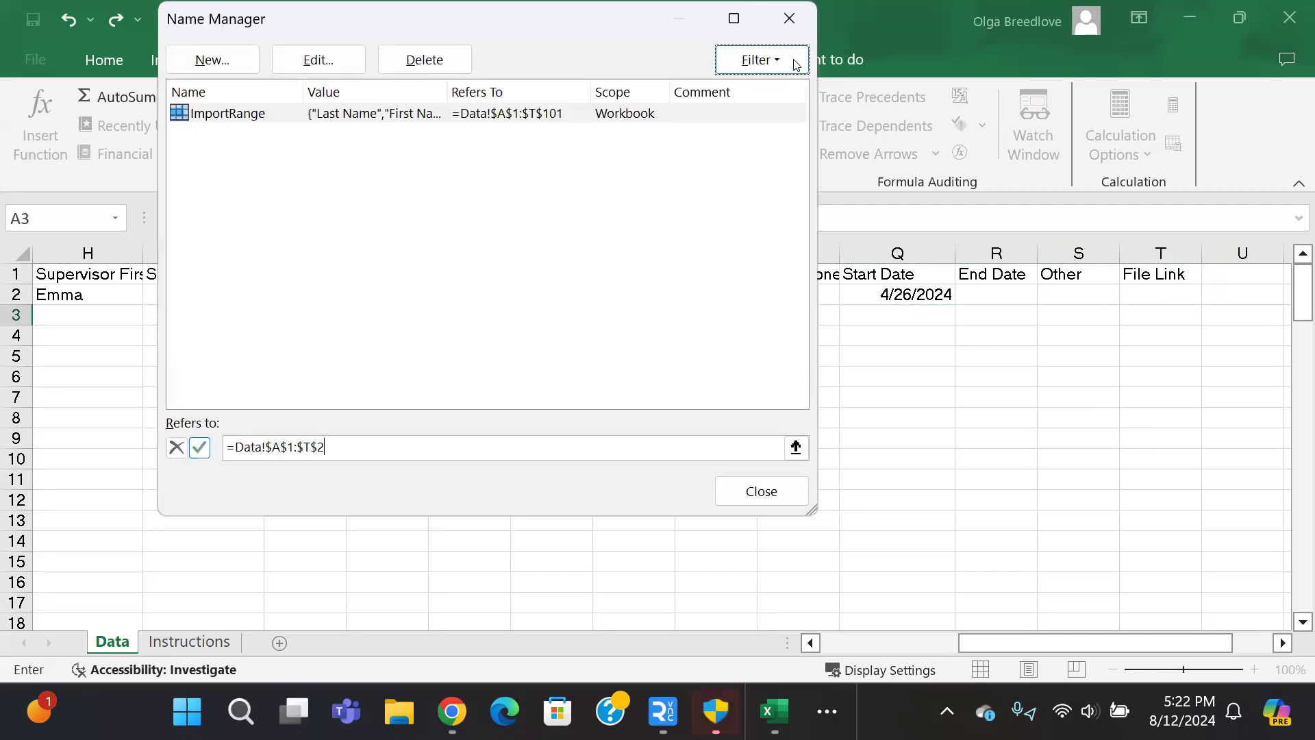
pyautogui.click(767, 493)
pyautogui.click(624, 419)
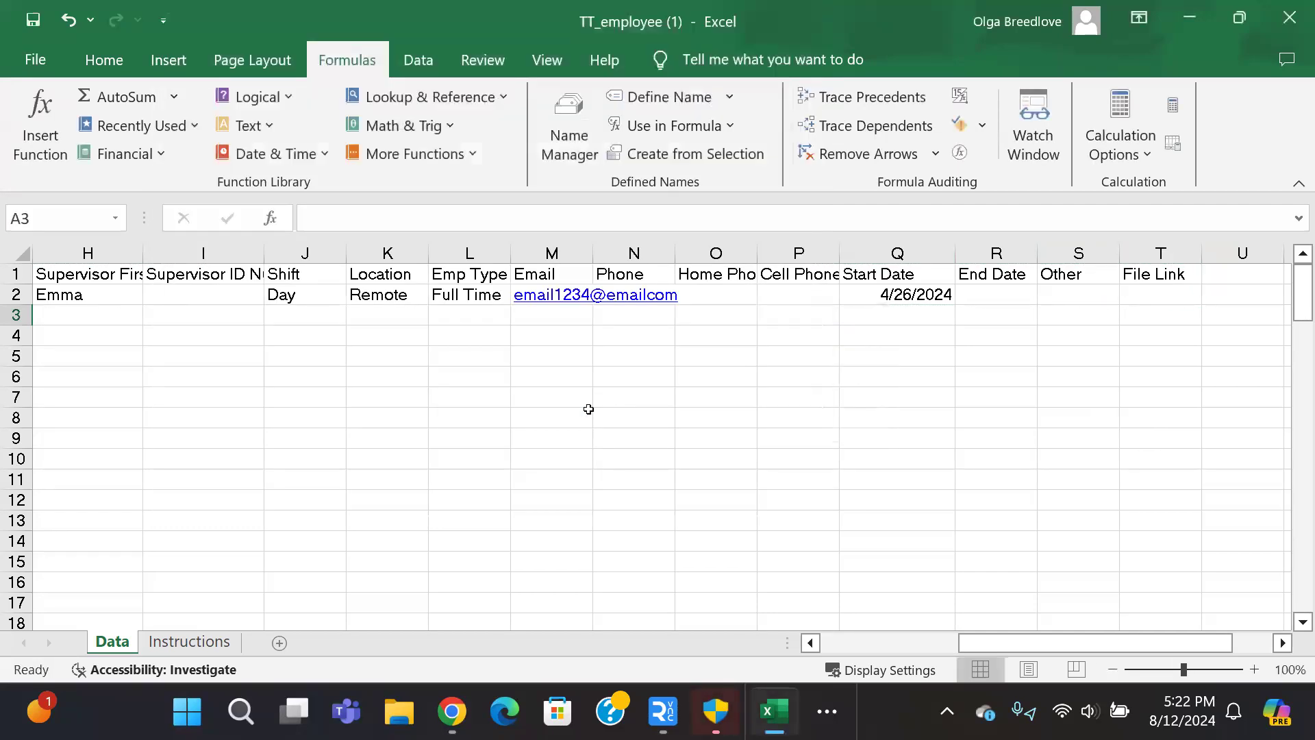
# Step: Save the workbook and verify in Name Manager that ImportRange is =Data!$A$1:$T$2
pyautogui.click(29, 20)
pyautogui.click(584, 111)
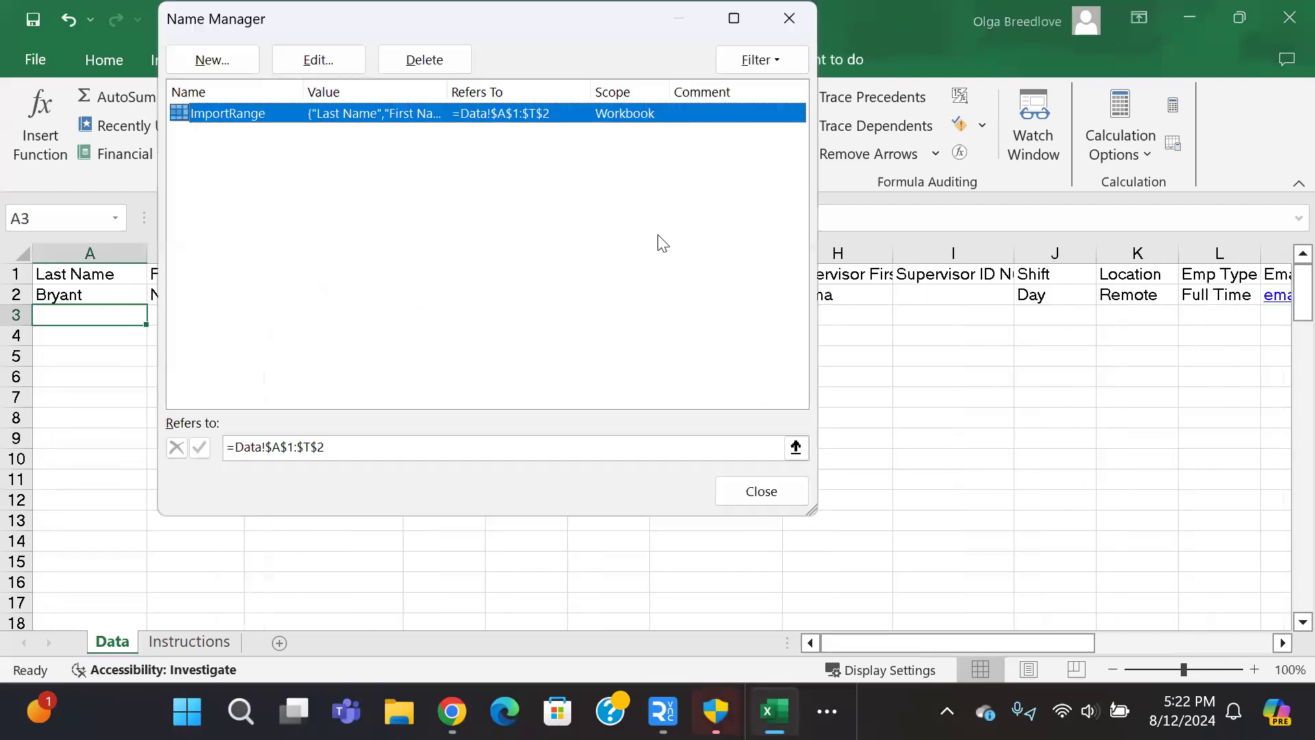
pyautogui.click(796, 448)
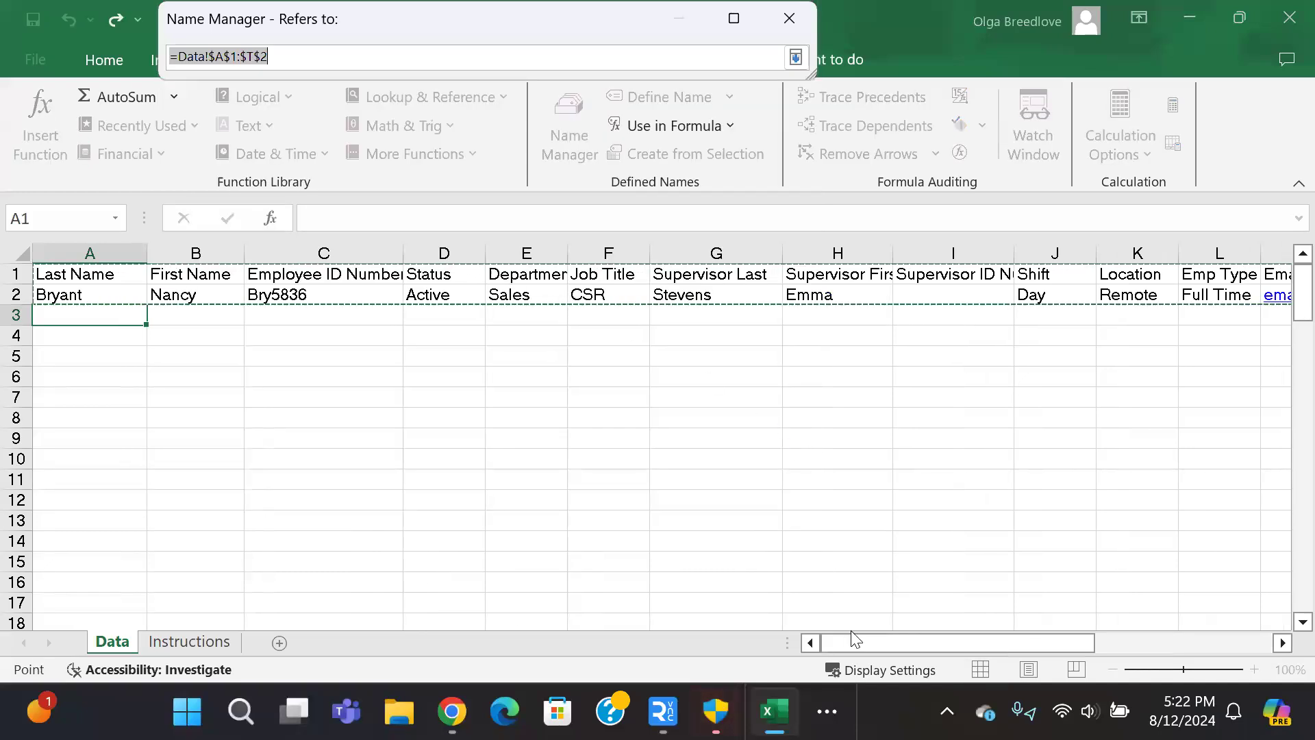
pyautogui.moveTo(870, 650); pyautogui.dragTo(1008, 629)
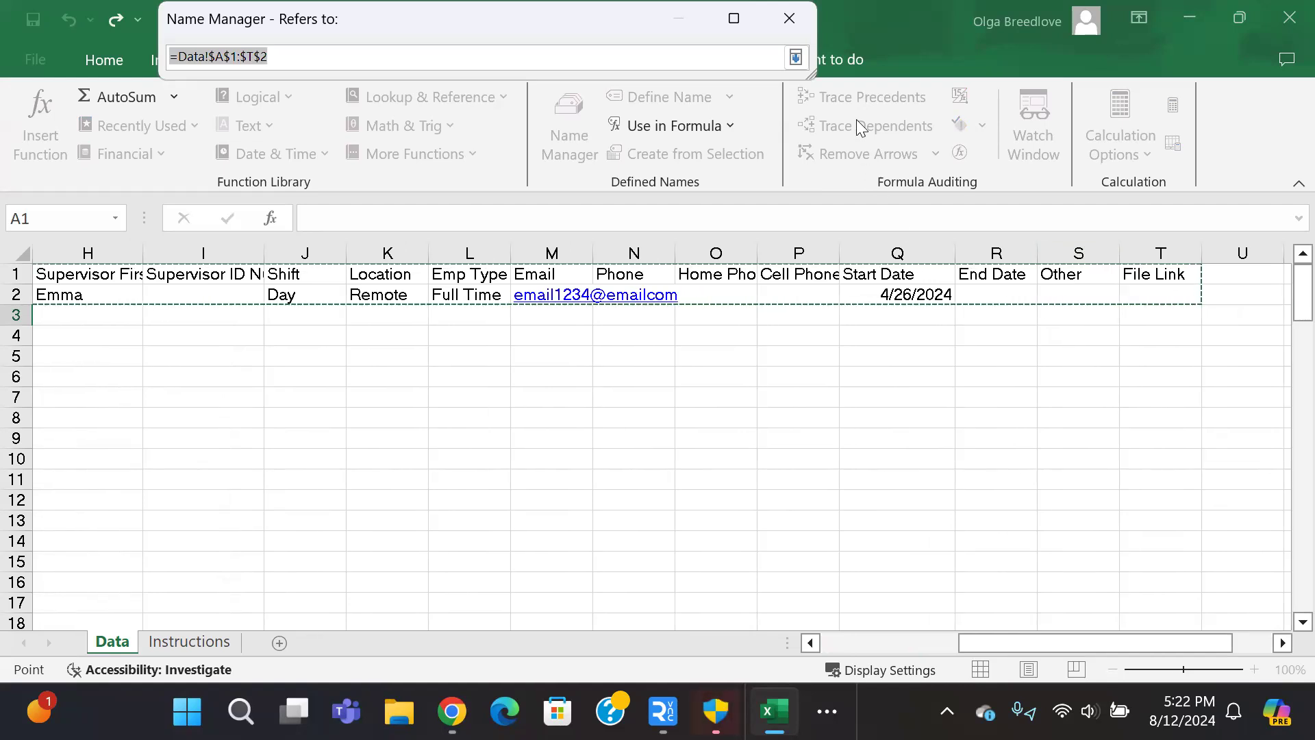
pyautogui.click(795, 58)
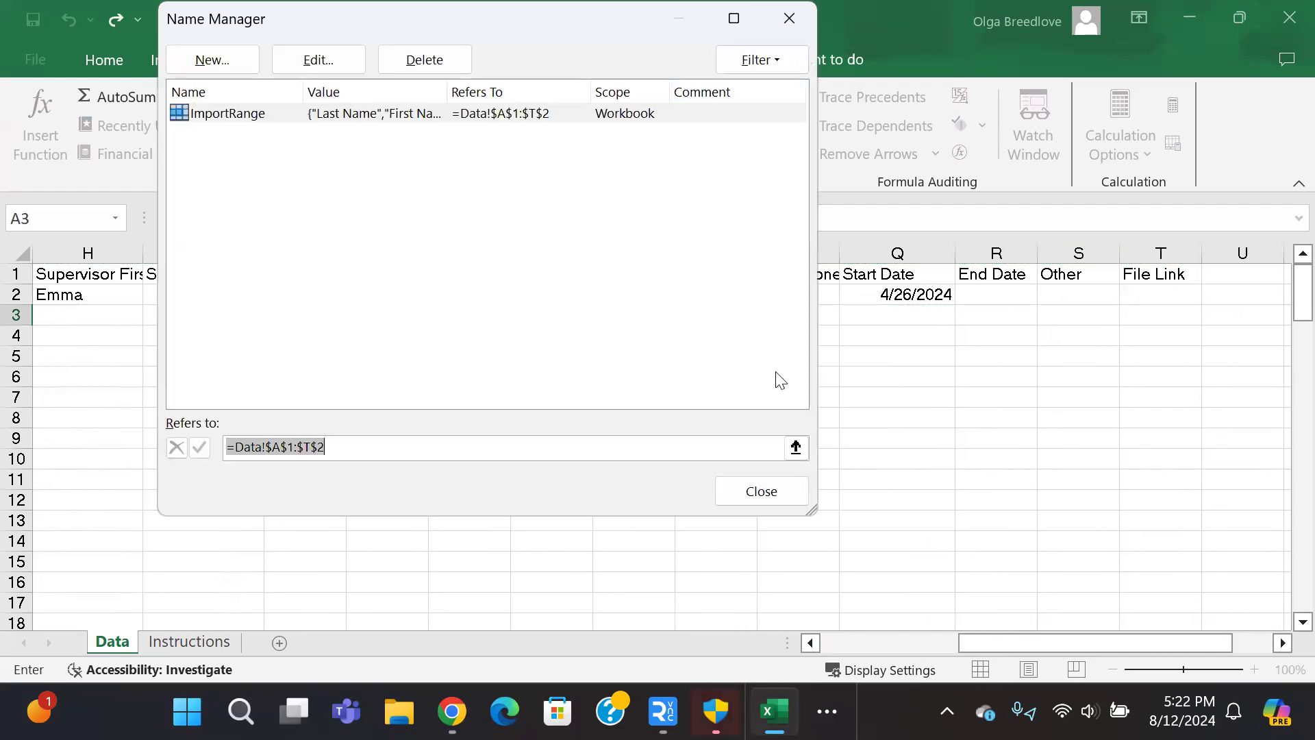
# Step: Close Name Manager, save the workbook again, and minimize Excel
pyautogui.click(779, 488)
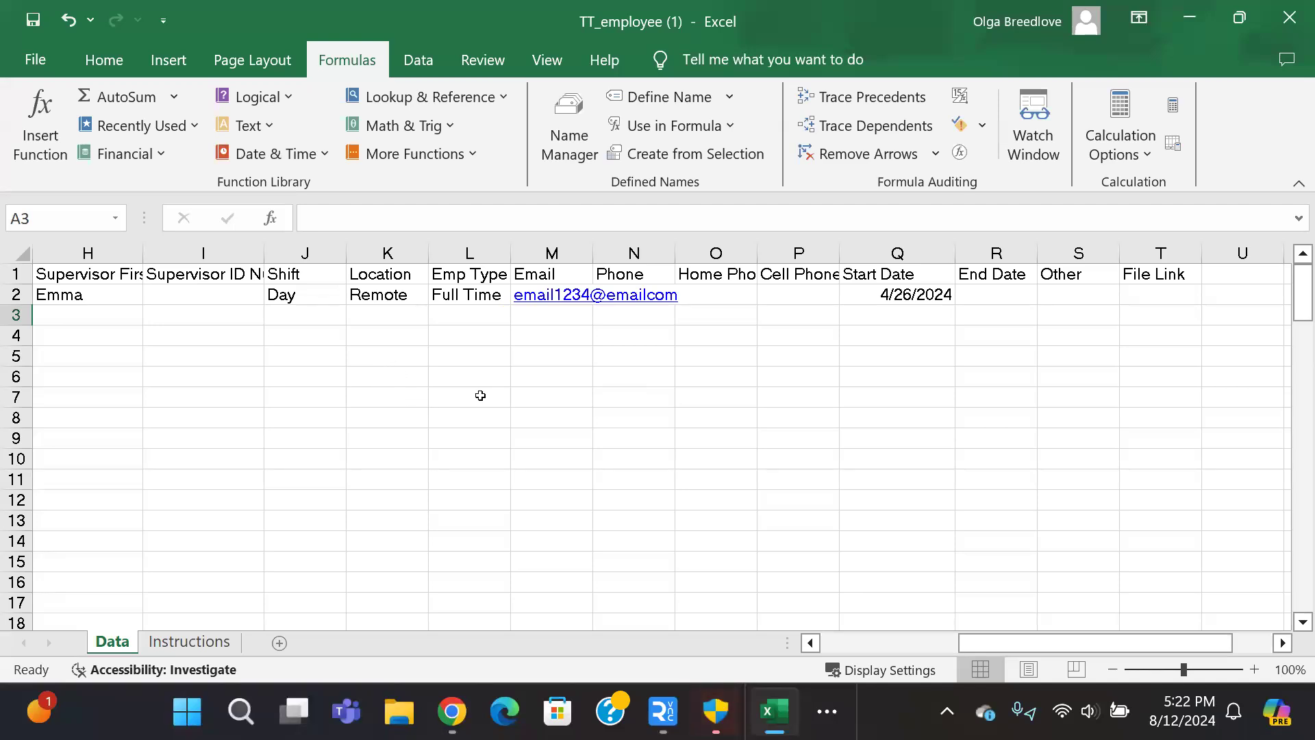
pyautogui.click(28, 23)
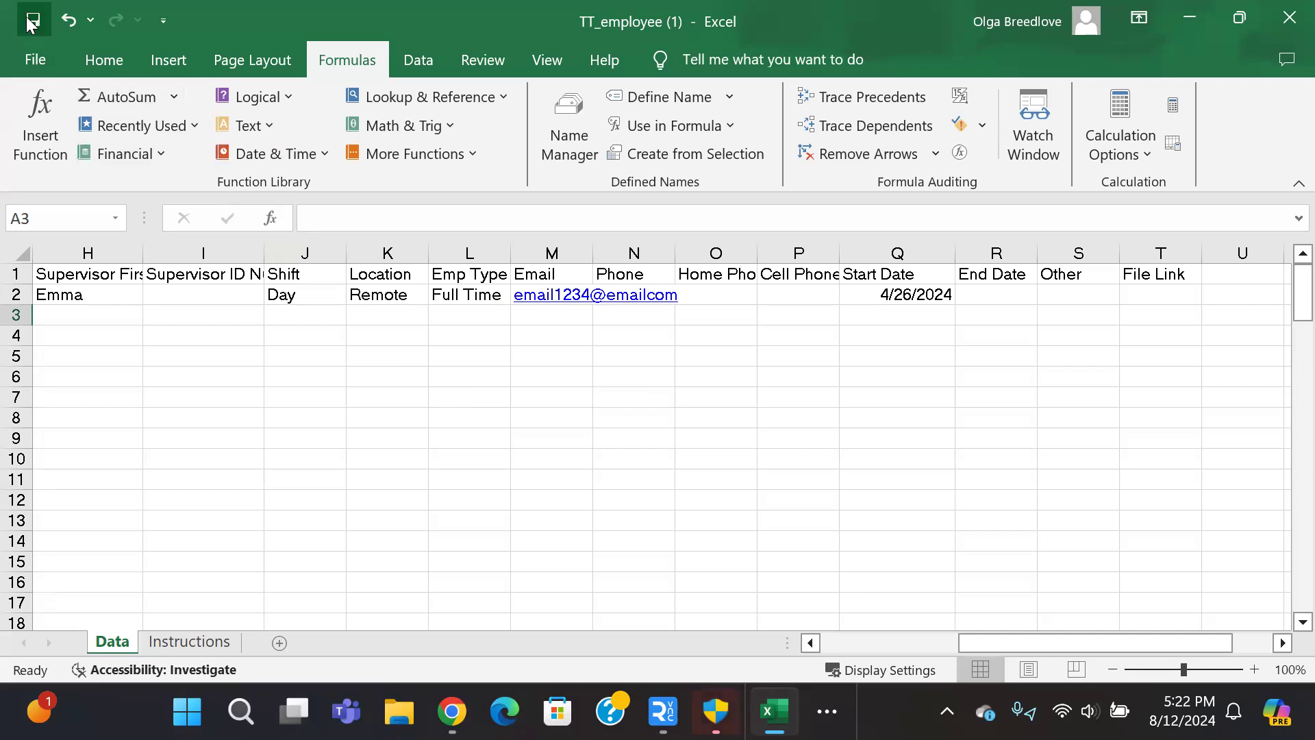
pyautogui.click(1190, 18)
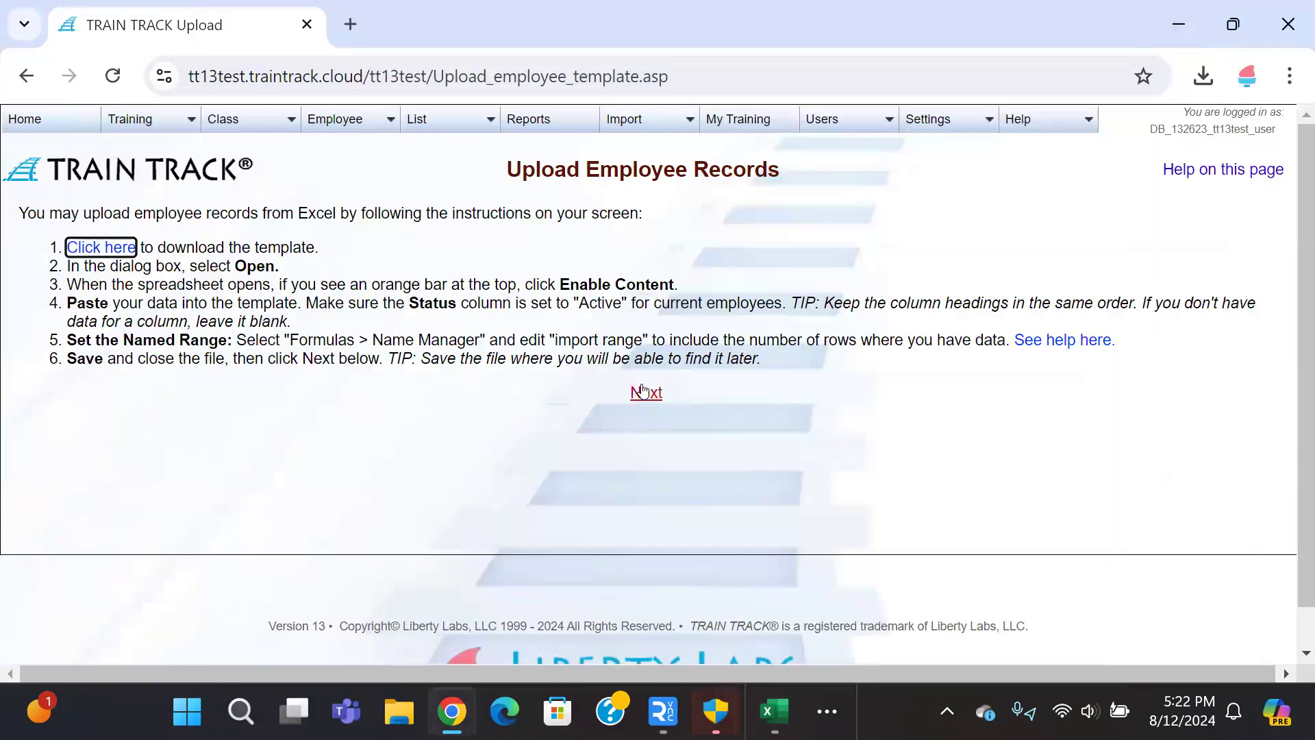
# Step: Upload TT_employee (1).xlsx from Downloads and import its employee records
pyautogui.click(645, 391)
pyautogui.click(534, 324)
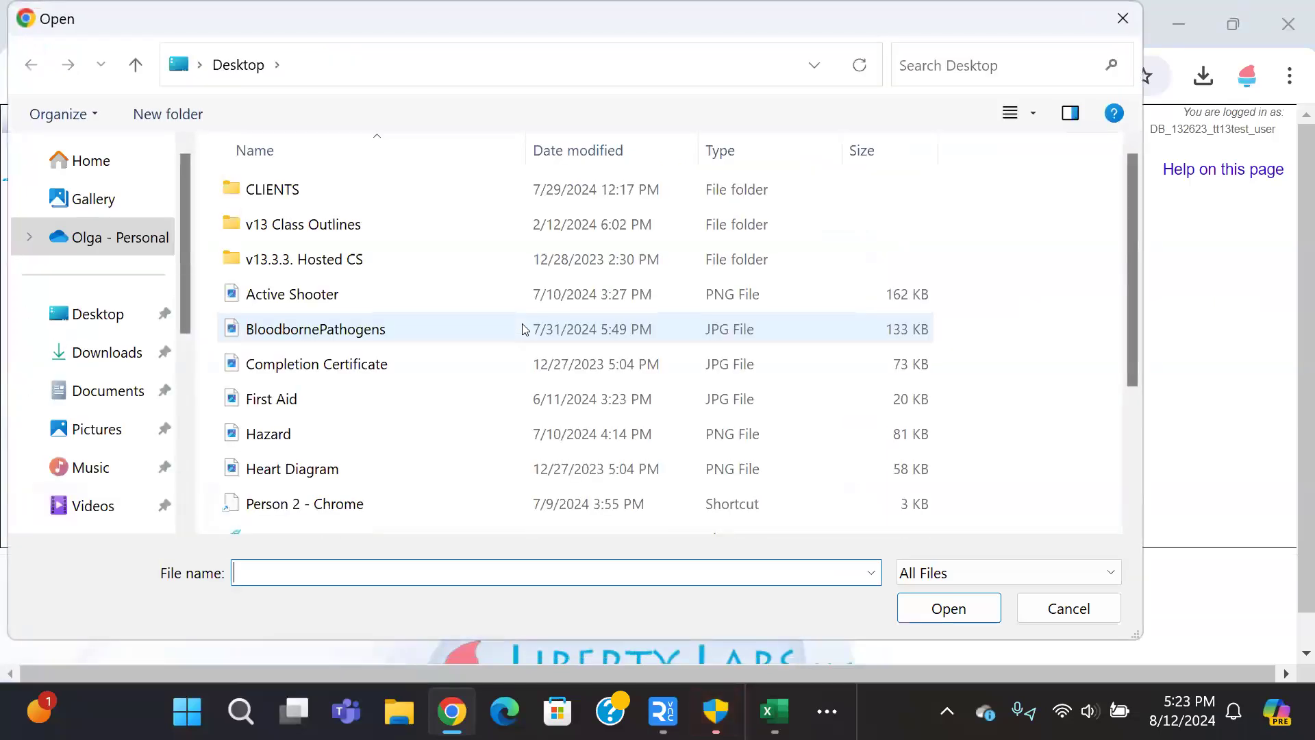
pyautogui.scroll(-3, 70, 433)
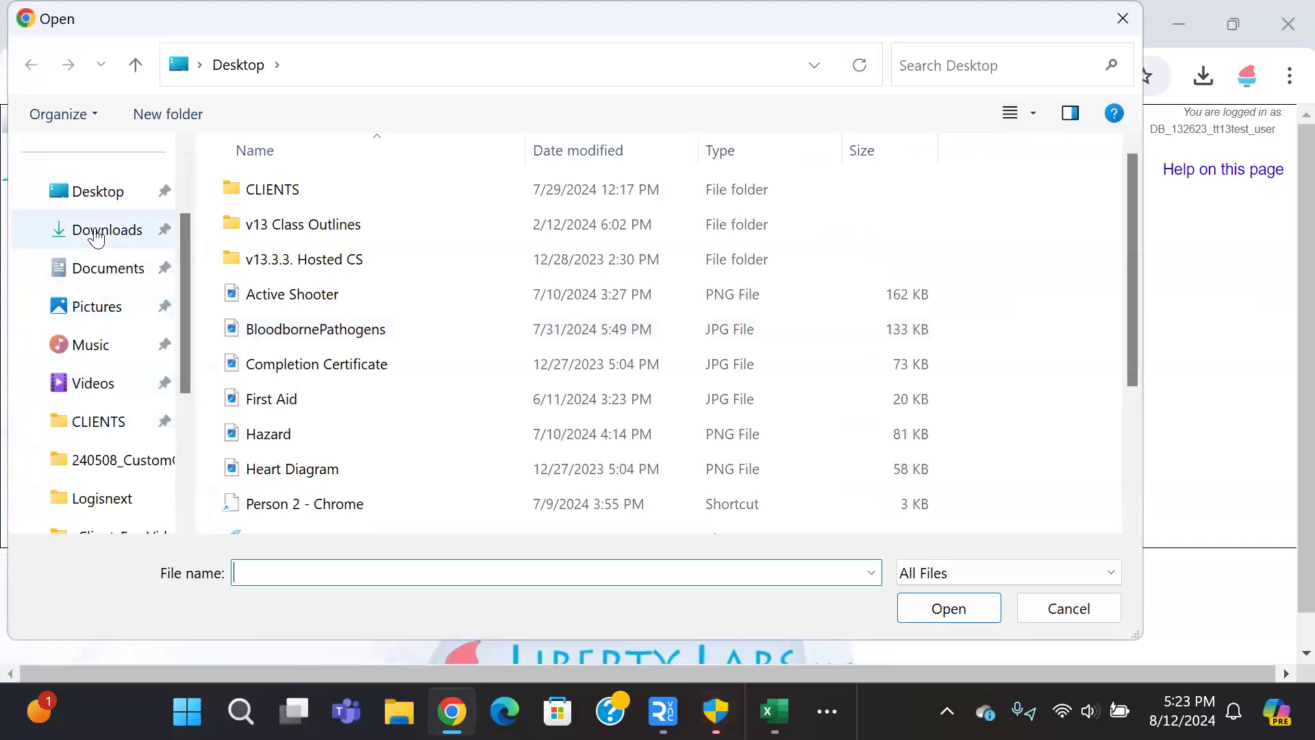
pyautogui.click(95, 231)
pyautogui.click(341, 219)
pyautogui.doubleClick(341, 220)
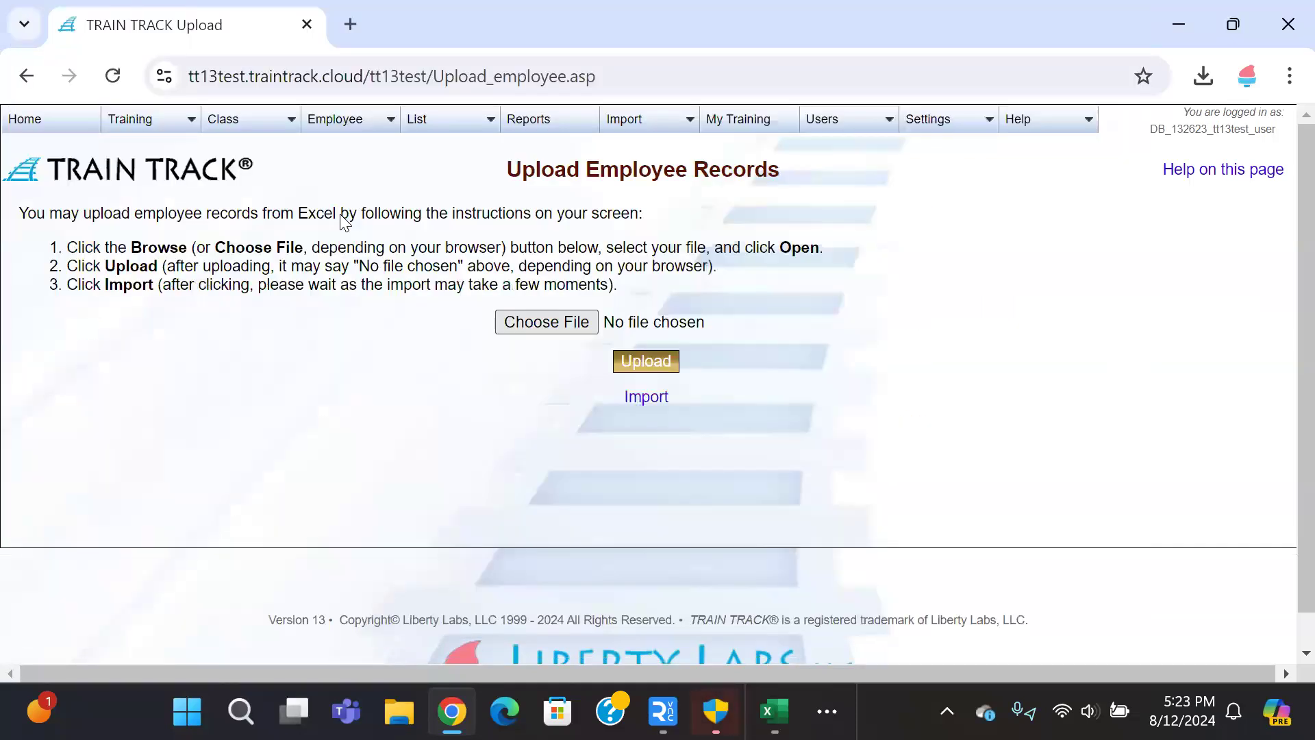
pyautogui.click(651, 363)
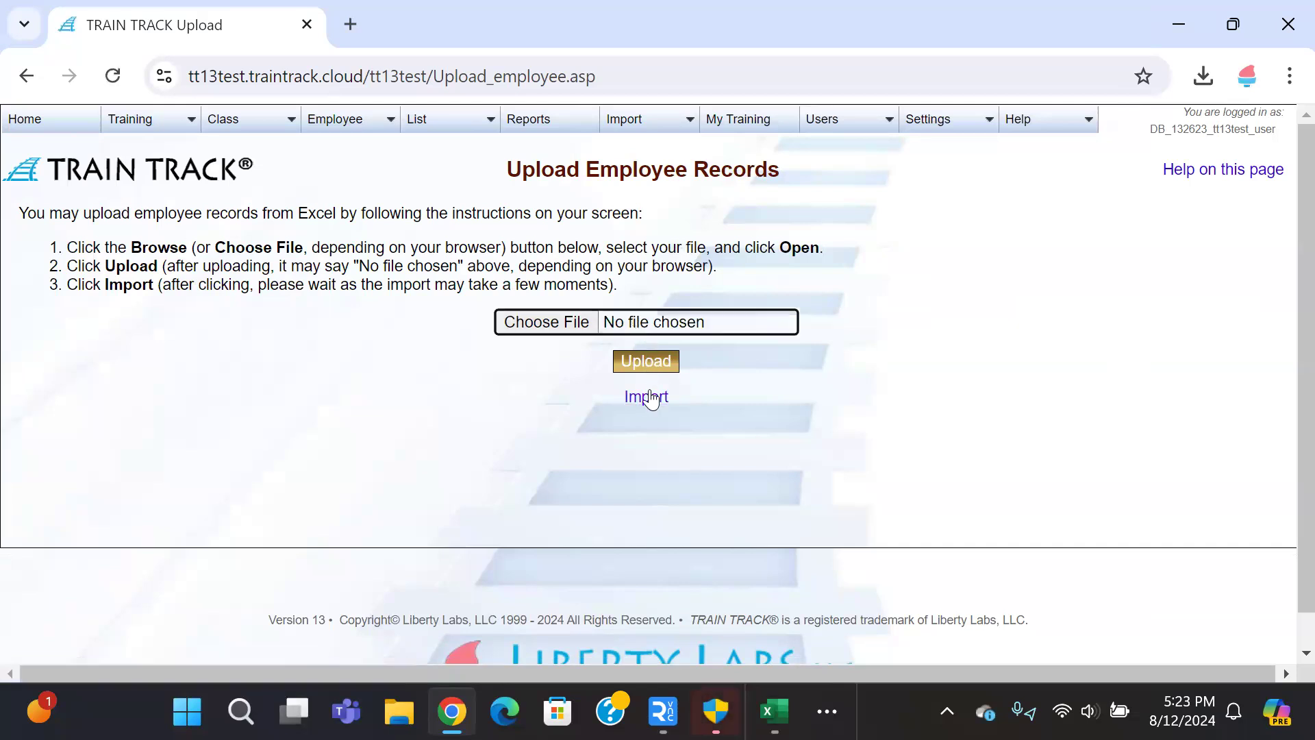
pyautogui.click(646, 398)
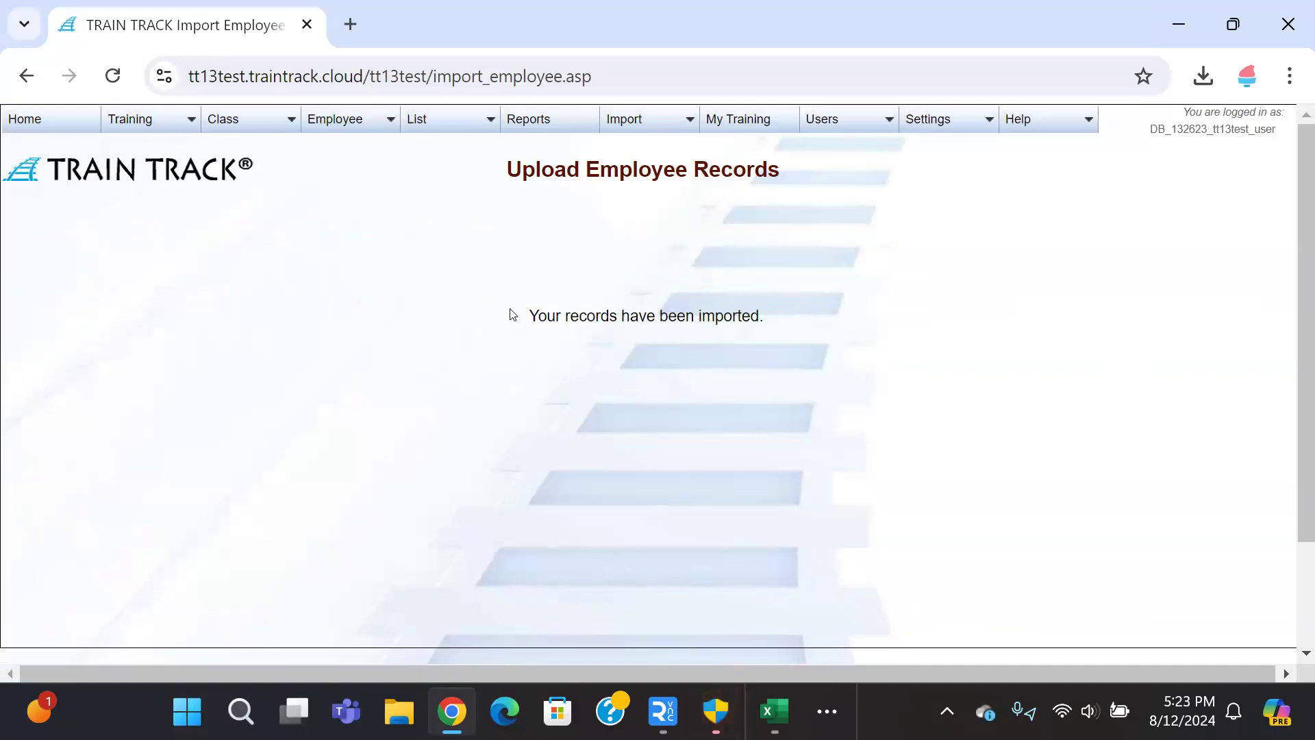
# Step: Check the import confirmation message and go to the Employee List
pyautogui.moveTo(528, 309); pyautogui.dragTo(855, 306)
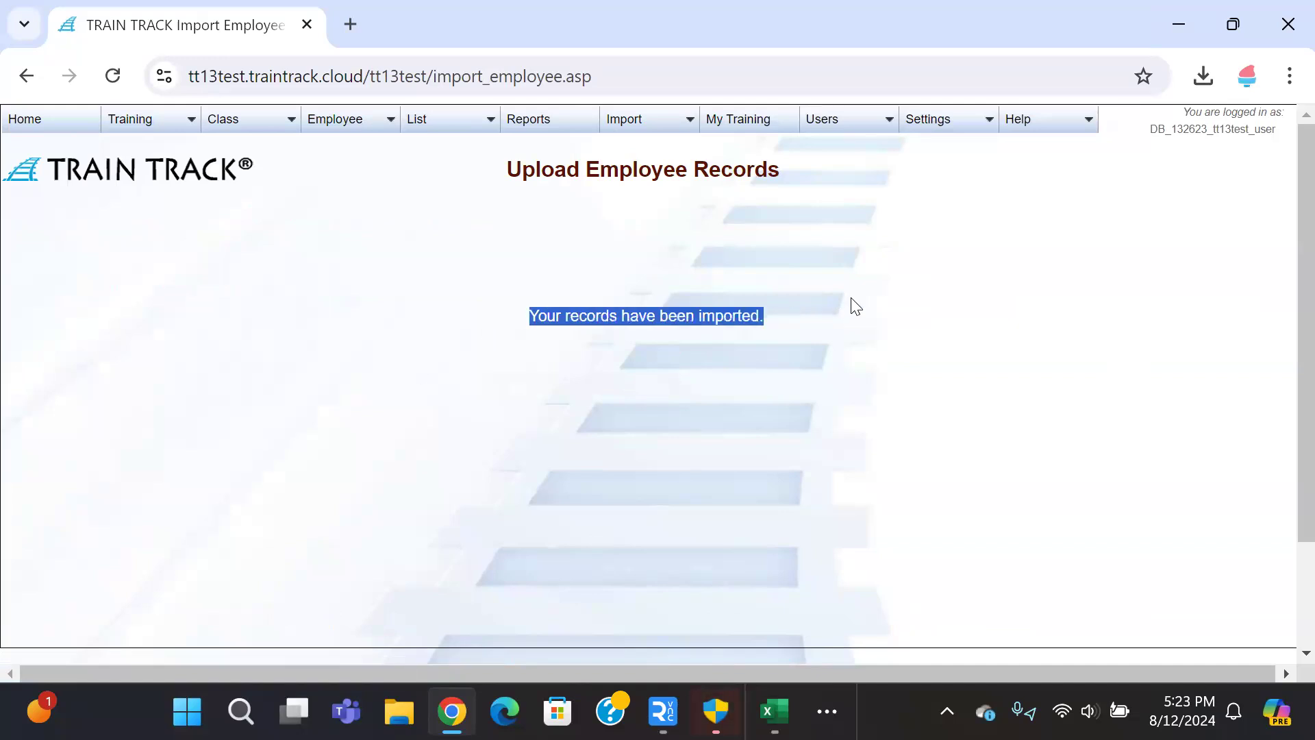
pyautogui.click(855, 306)
pyautogui.click(341, 140)
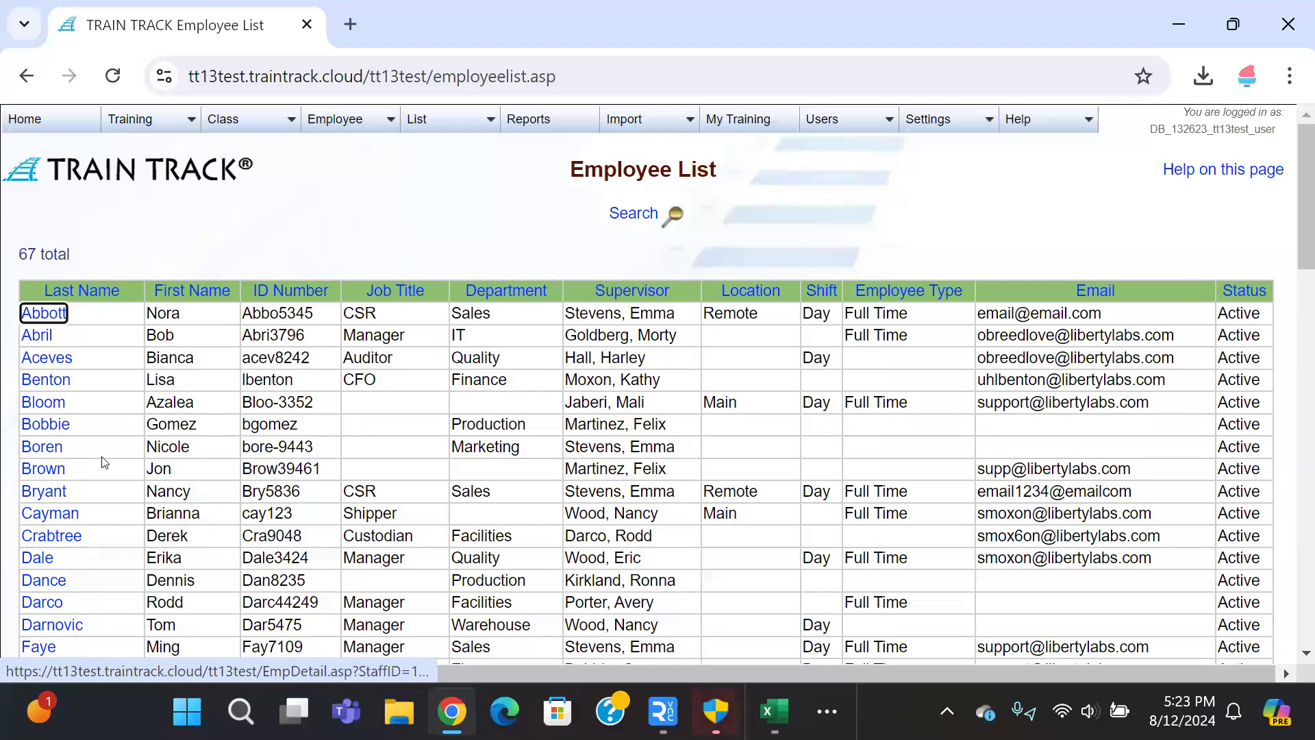
# Step: Highlight the newly imported employee's row to verify it, then go to the Report Menu
pyautogui.moveTo(204, 475); pyautogui.dragTo(1137, 499)
pyautogui.click(104, 506)
pyautogui.click(1136, 498)
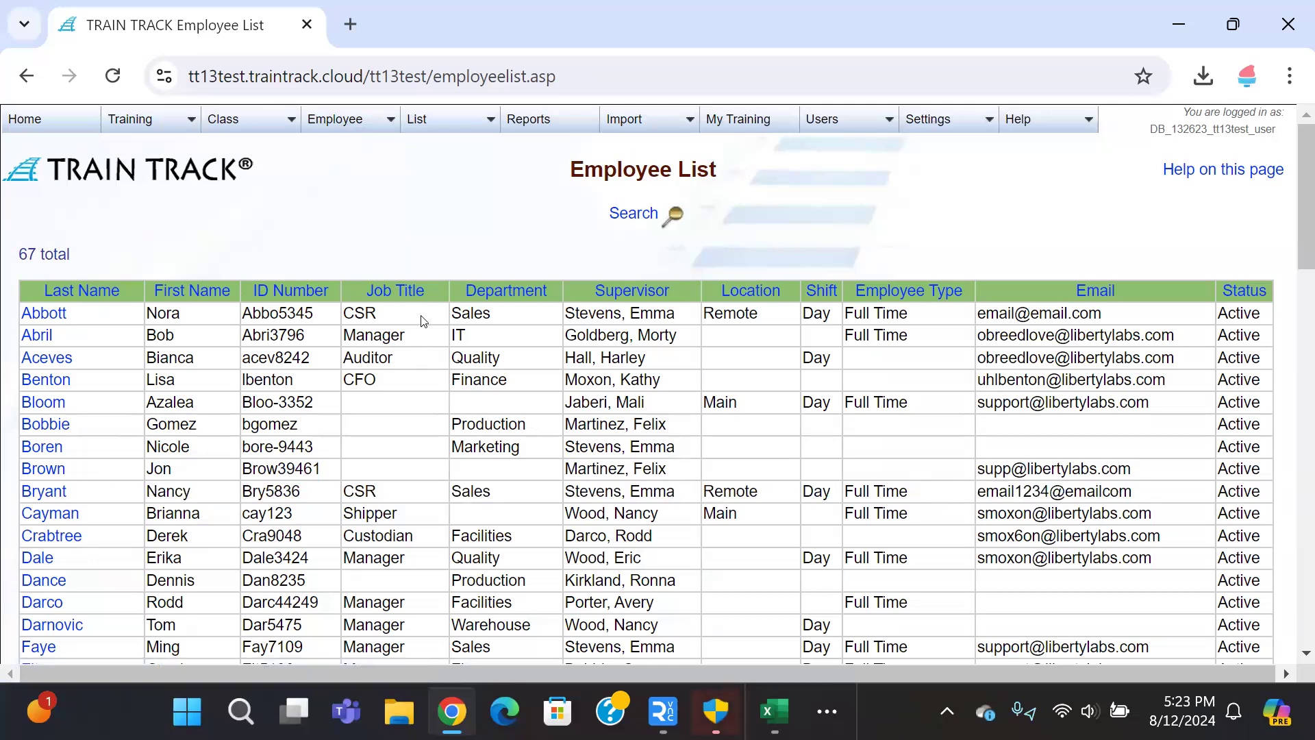
pyautogui.click(540, 122)
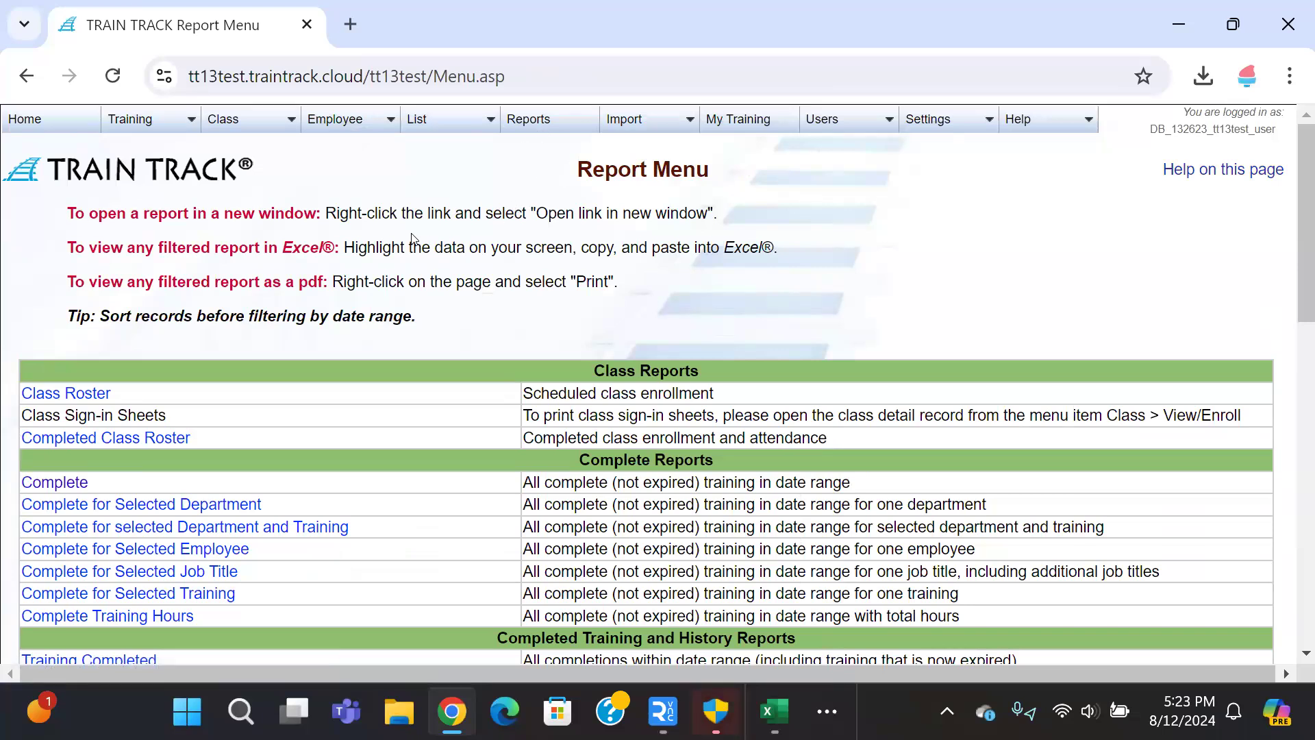
# Step: Scroll down to Due Training Reports and open the 7-day Training Due report
pyautogui.scroll(-2, 411, 238)
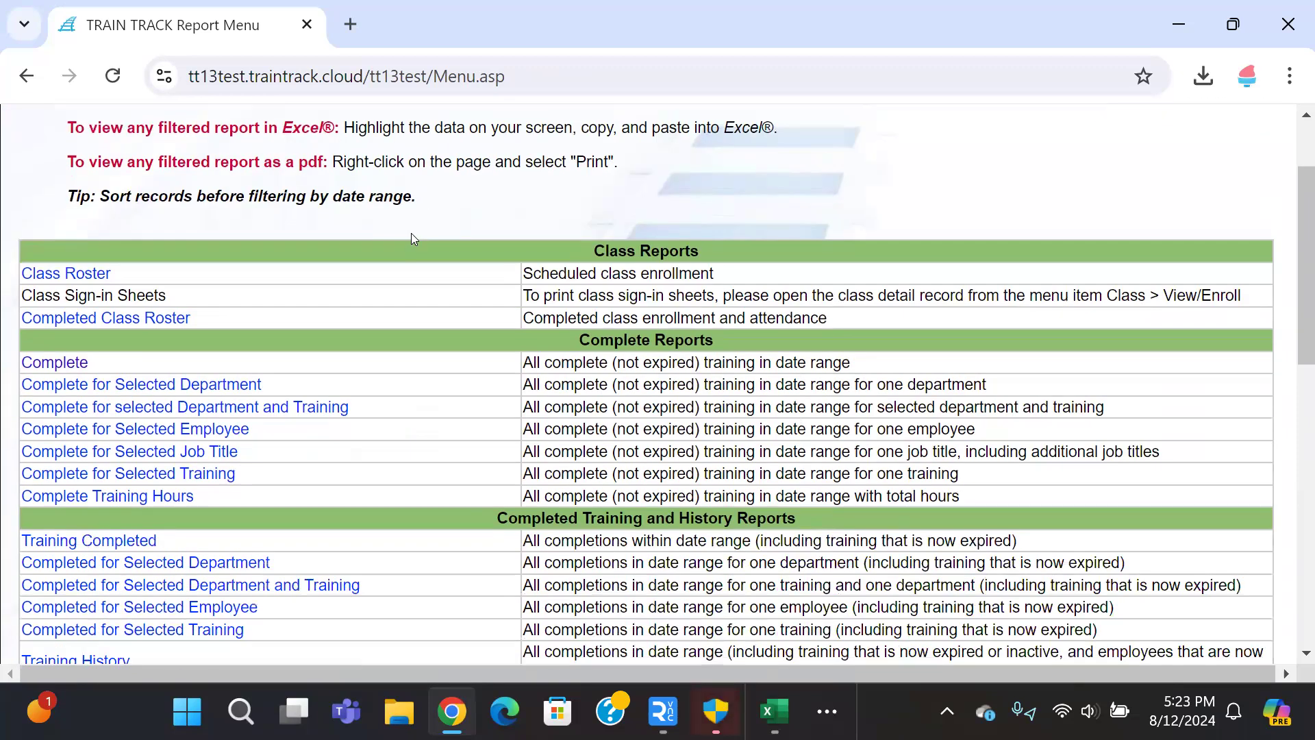
pyautogui.scroll(-2, 411, 238)
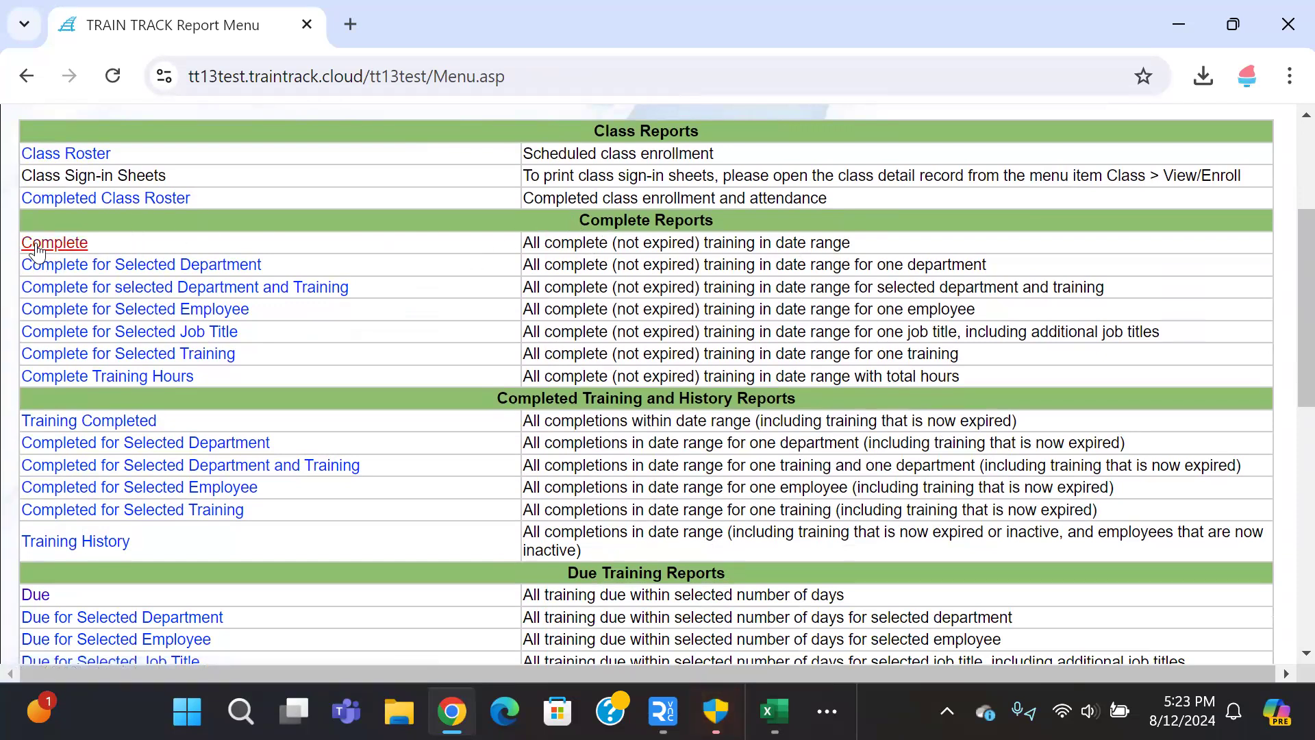
pyautogui.scroll(-2, 92, 426)
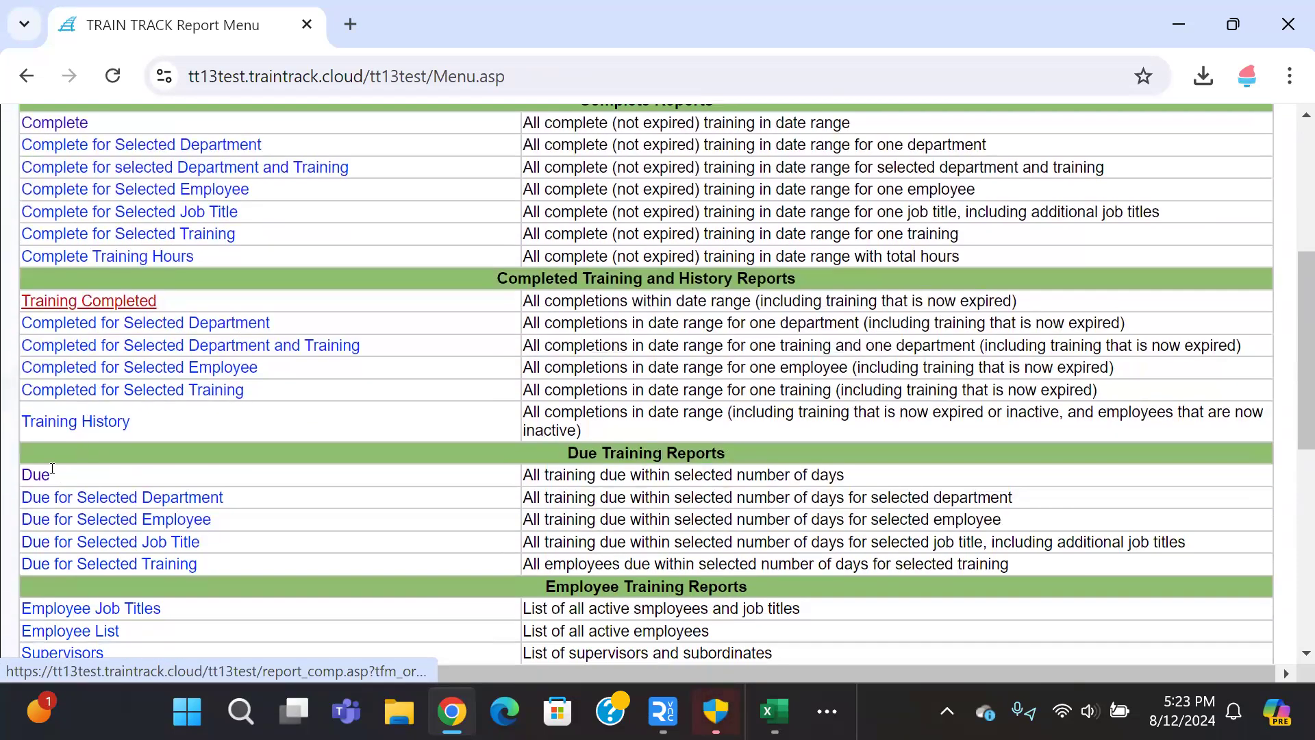
pyautogui.click(36, 482)
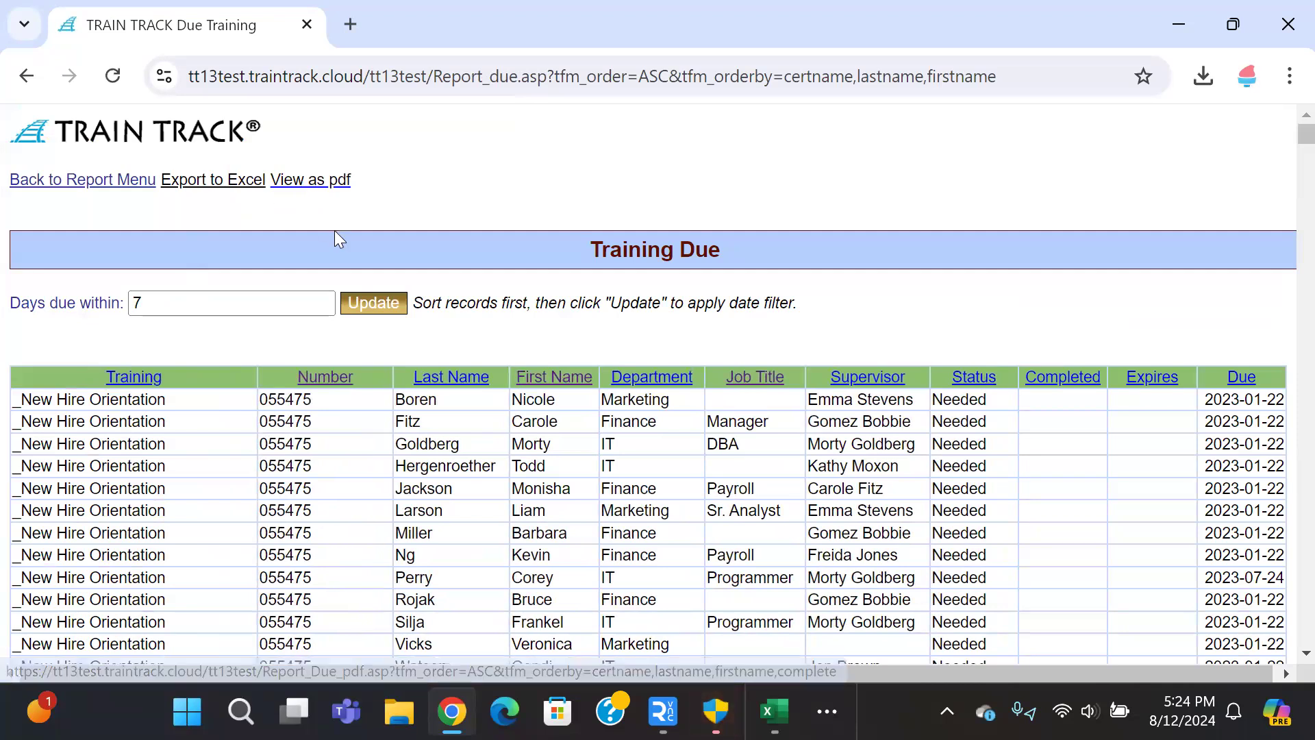
pyautogui.scroll(-2, 364, 253)
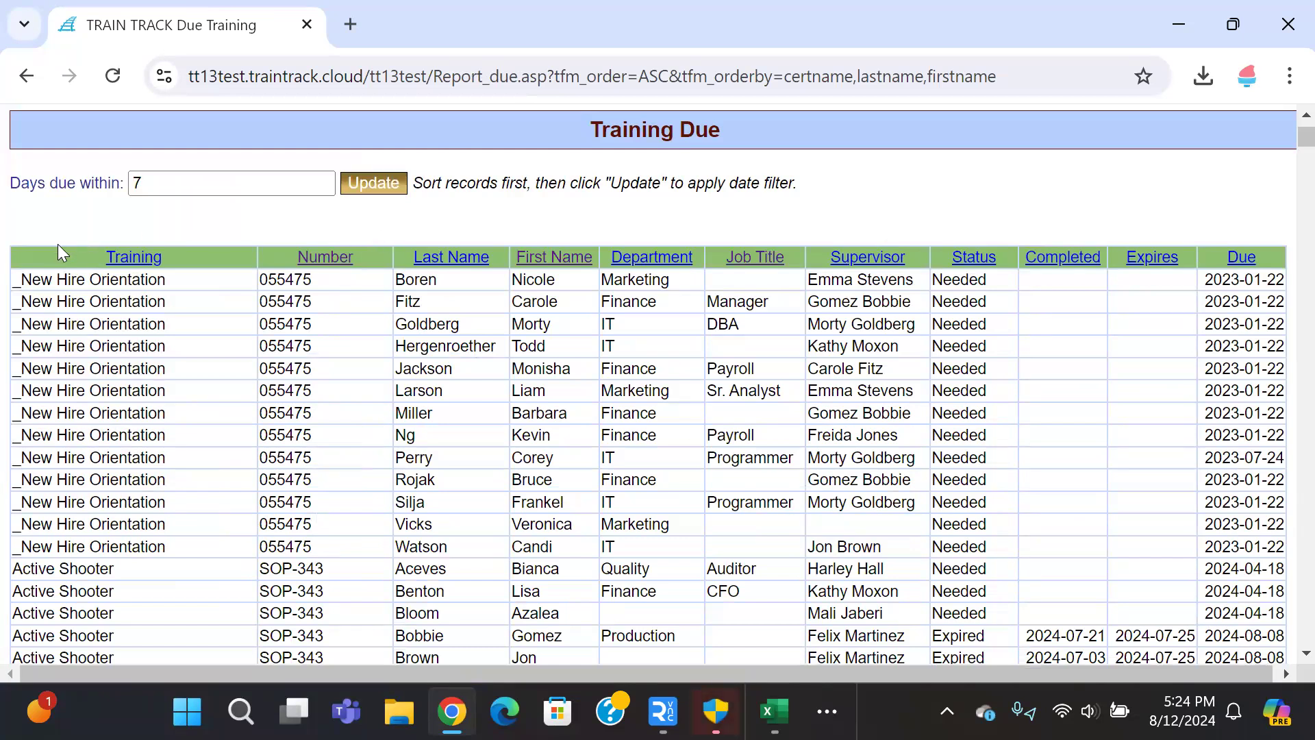
pyautogui.moveTo(249, 252); pyautogui.dragTo(1279, 244)
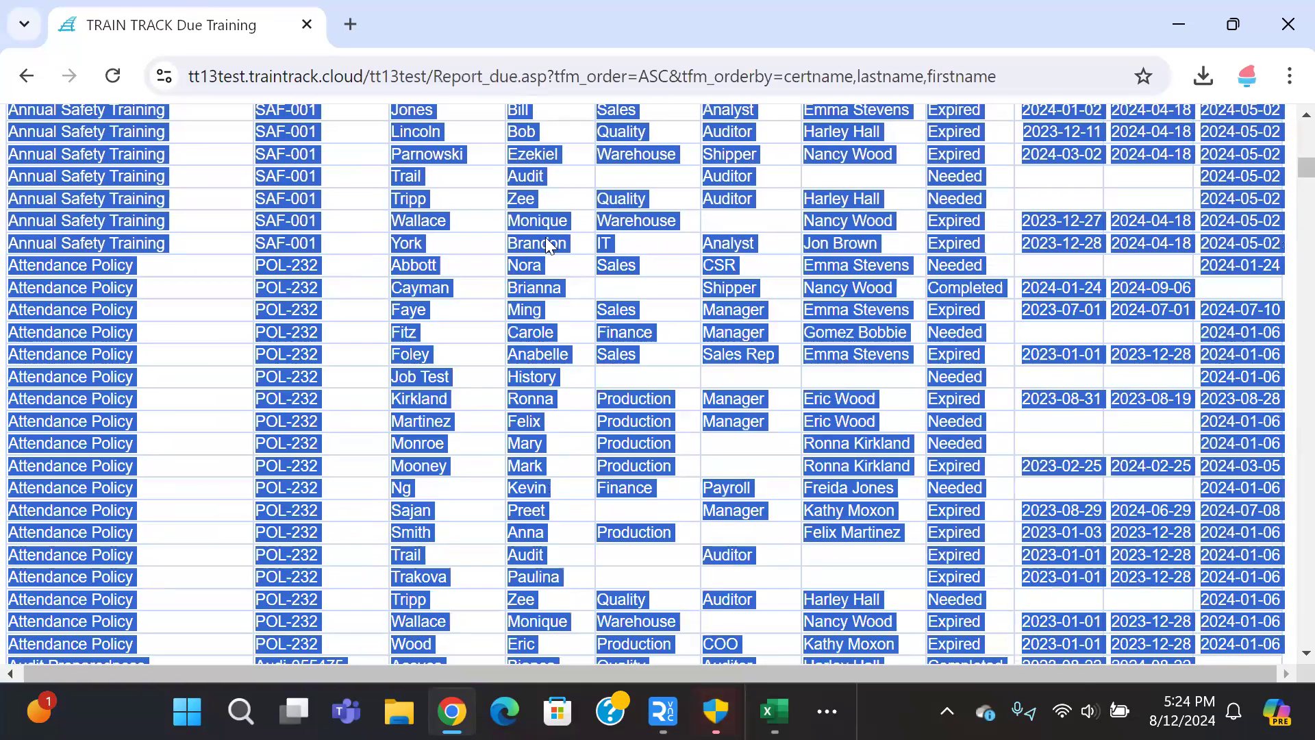
pyautogui.scroll(13, 384, 447)
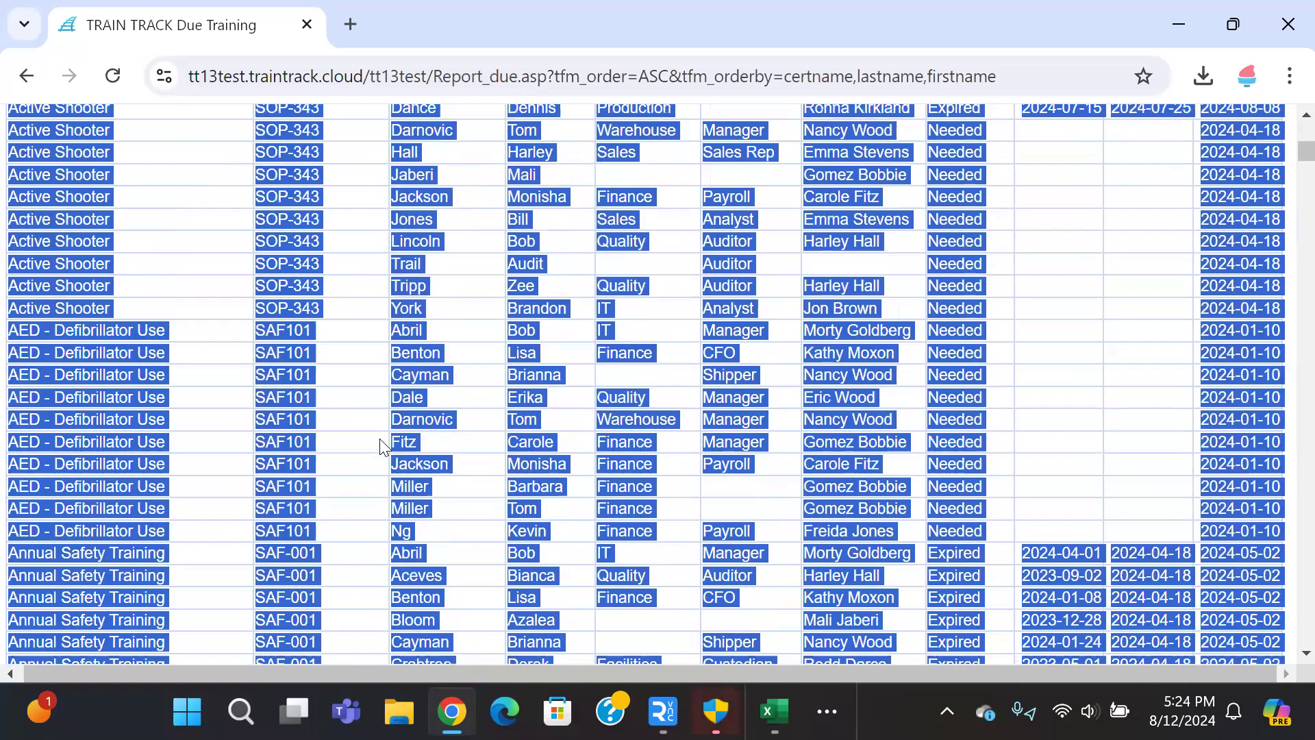
pyautogui.click(503, 202)
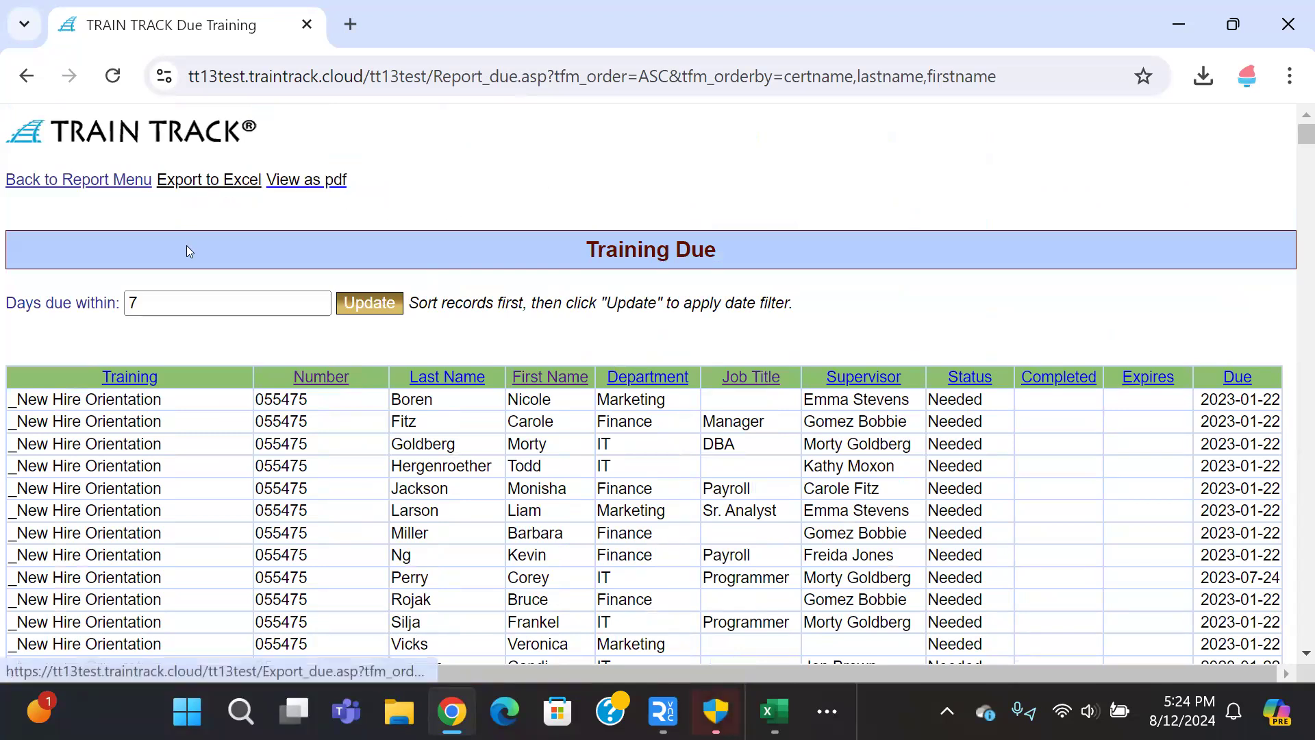
pyautogui.moveTo(71, 384); pyautogui.dragTo(1242, 515)
pyautogui.click(1041, 457)
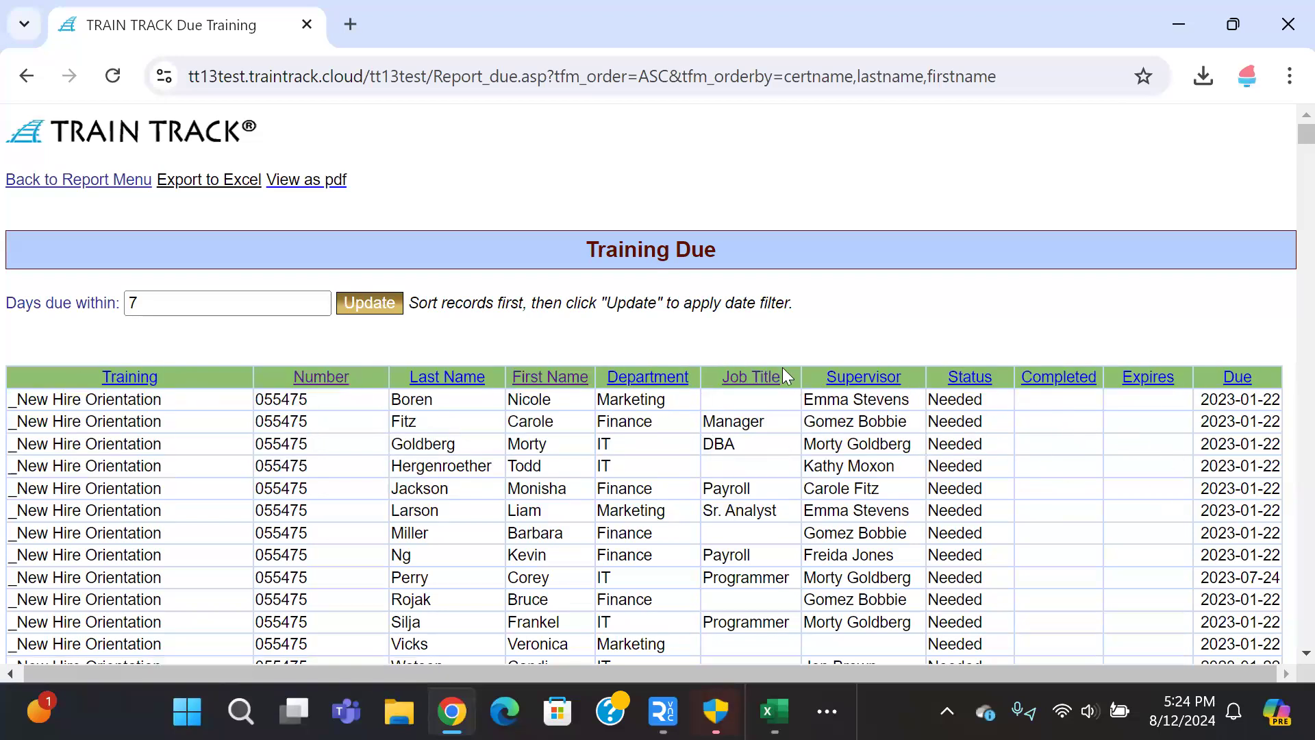
pyautogui.rightClick(515, 178)
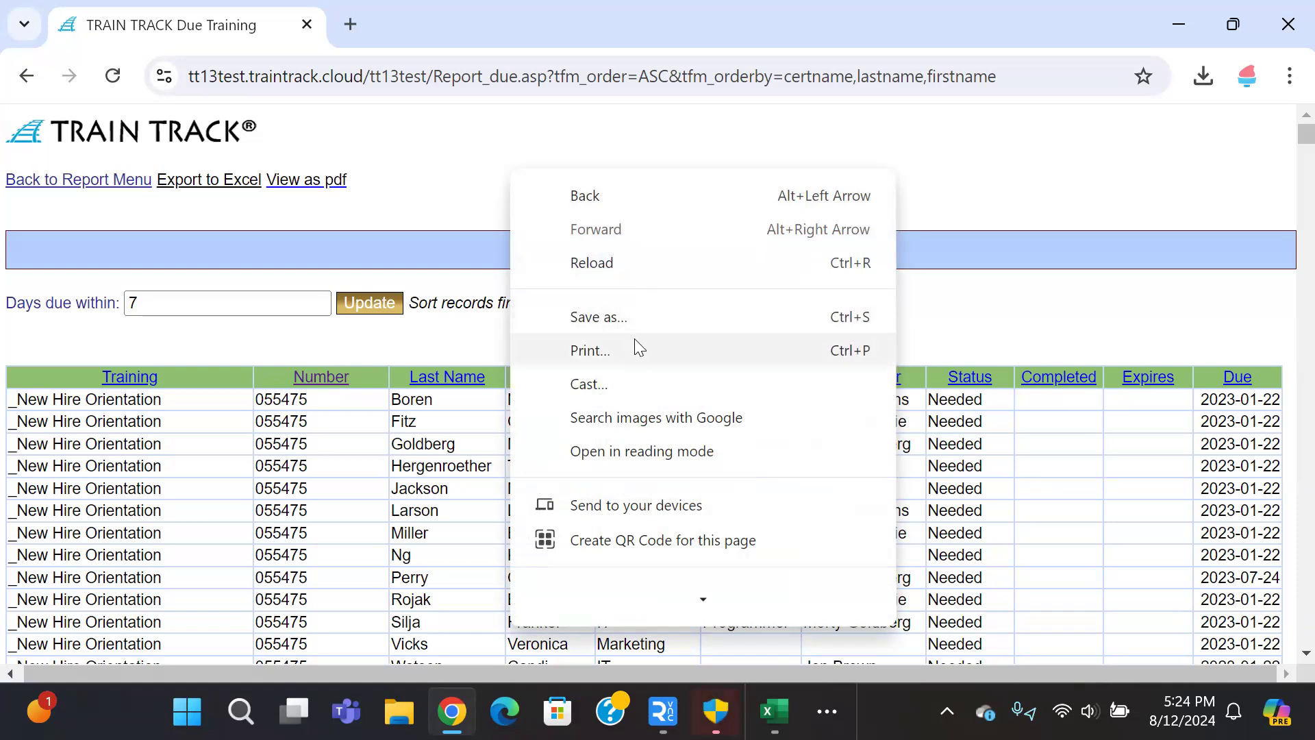
pyautogui.click(462, 200)
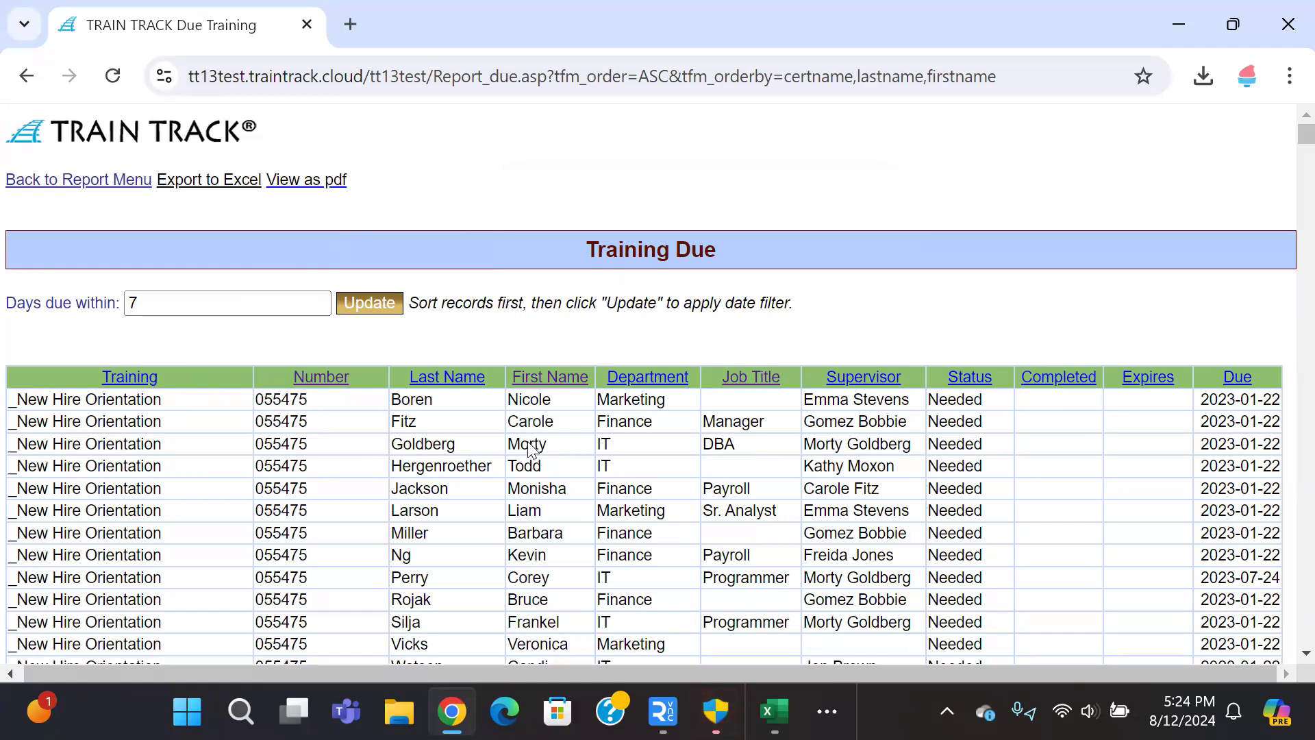
# Step: Add title to the Training Due report's sort fields through its web address
pyautogui.click(764, 378)
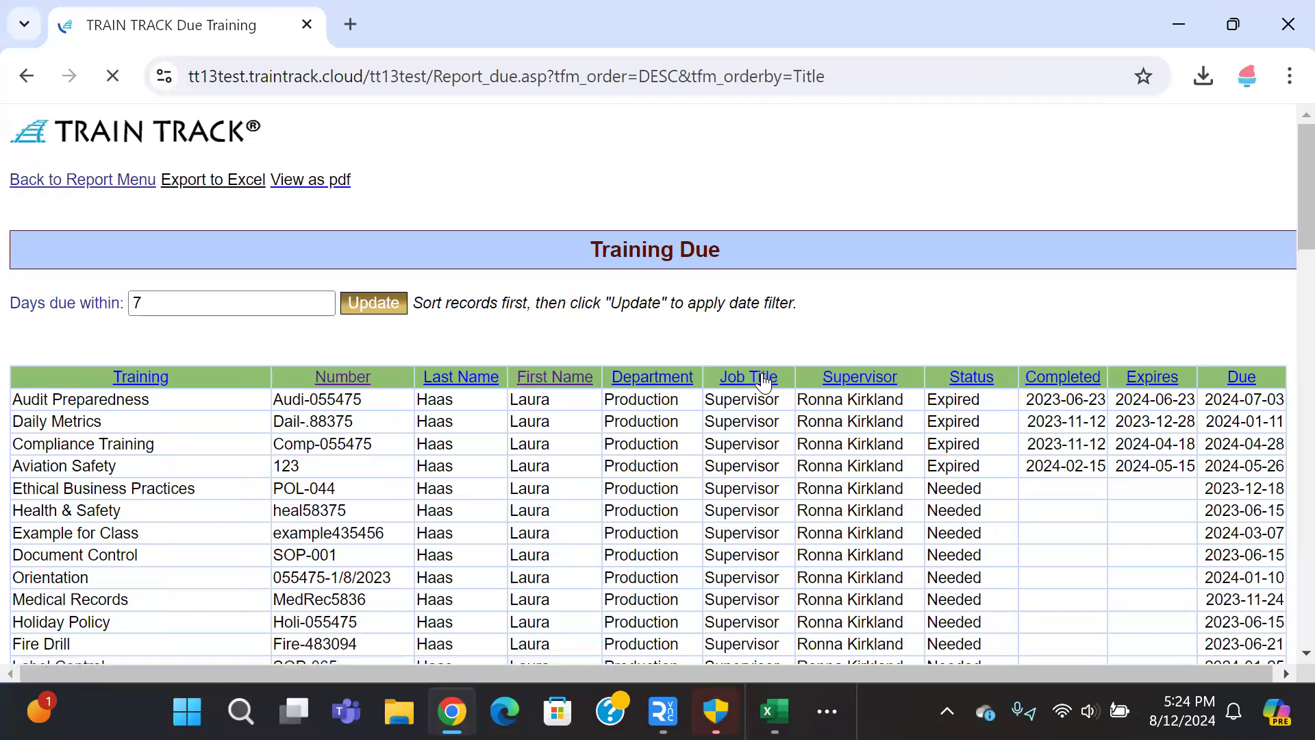
pyautogui.click(836, 77)
pyautogui.click(800, 76)
pyautogui.moveTo(847, 74); pyautogui.dragTo(880, 76)
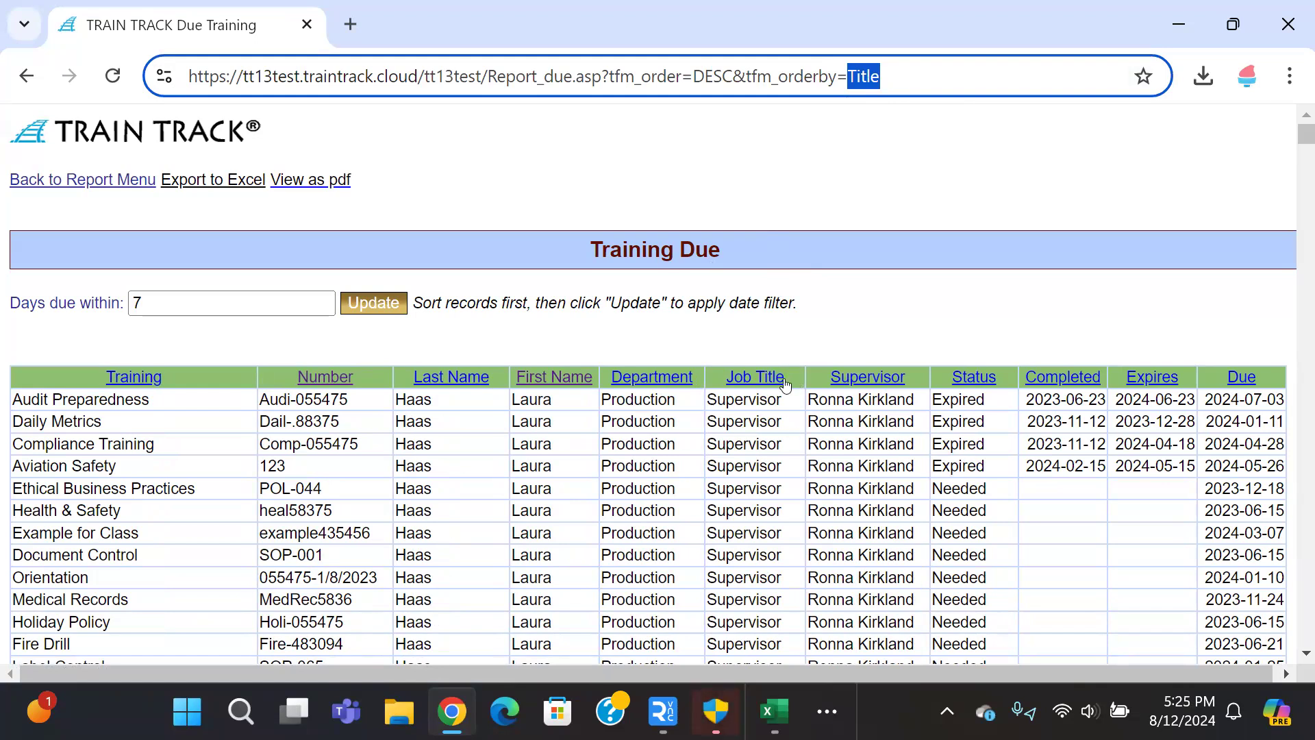
pyautogui.click(29, 76)
pyautogui.click(1075, 77)
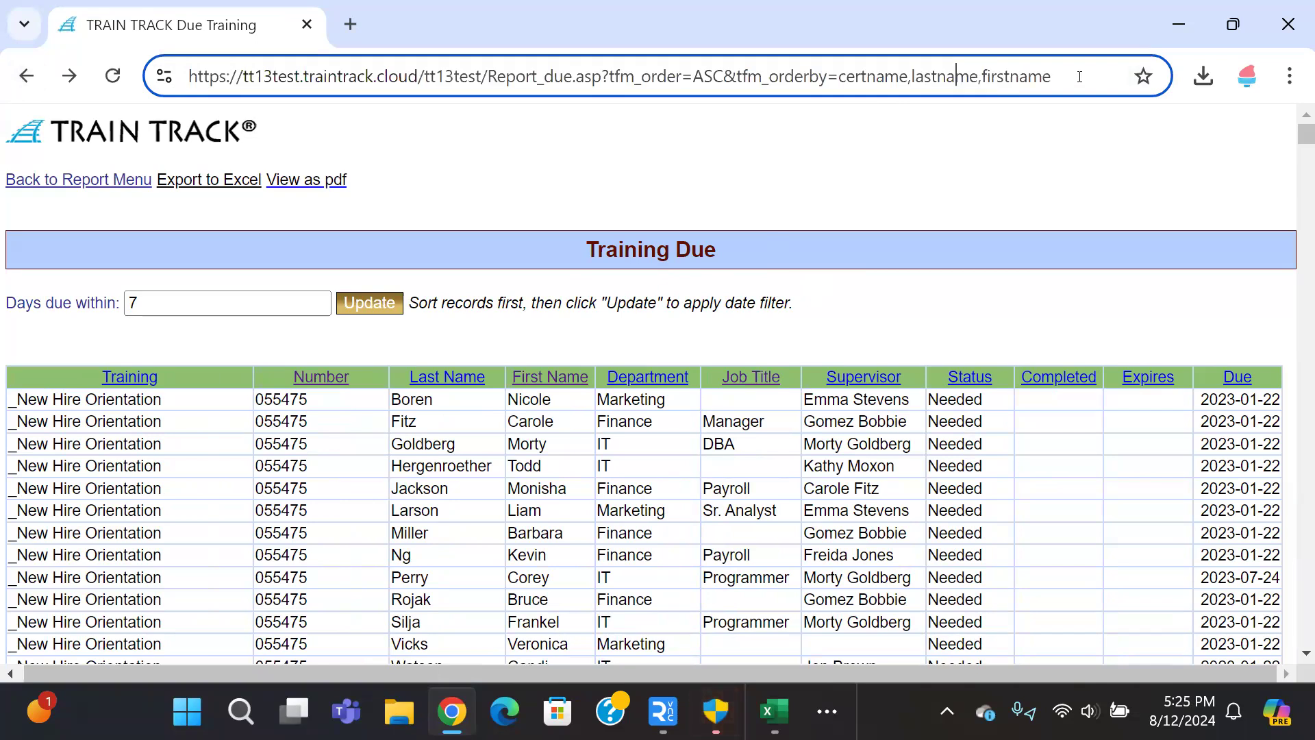
pyautogui.write(',')
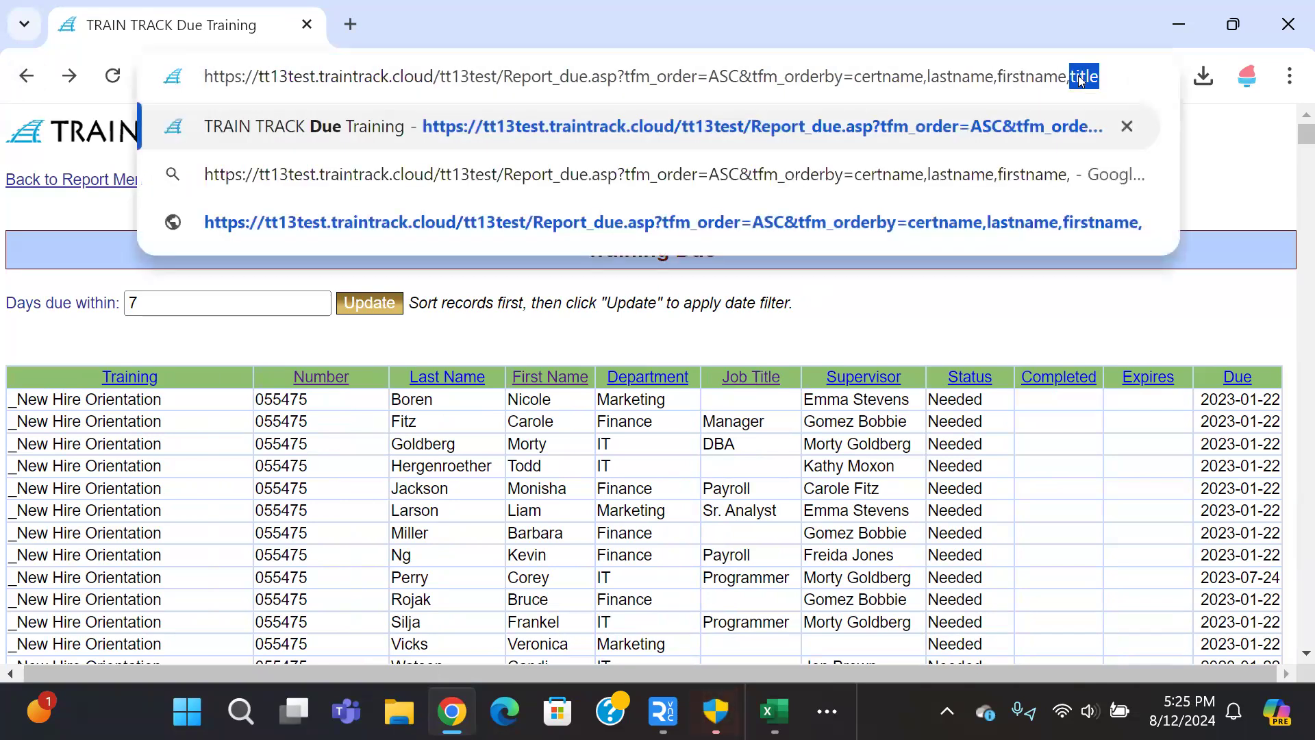
pyautogui.press('Right')
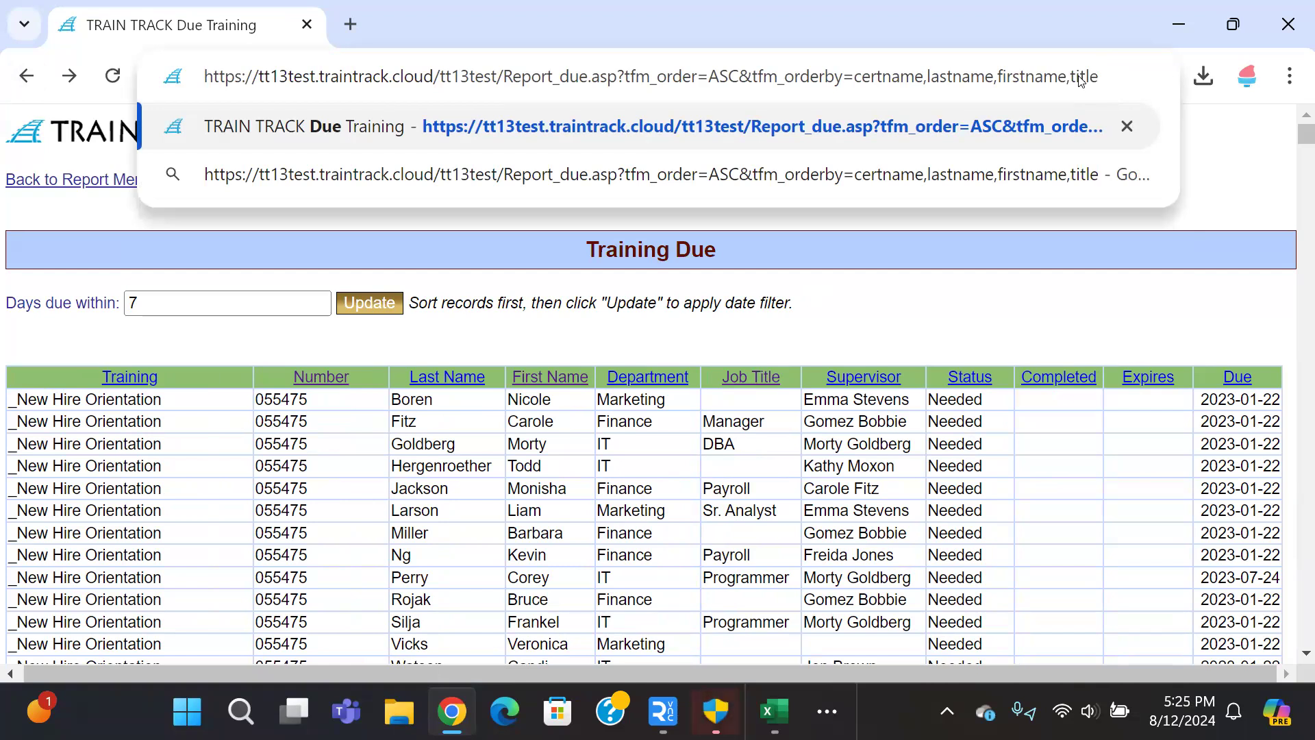
pyautogui.press('Return')
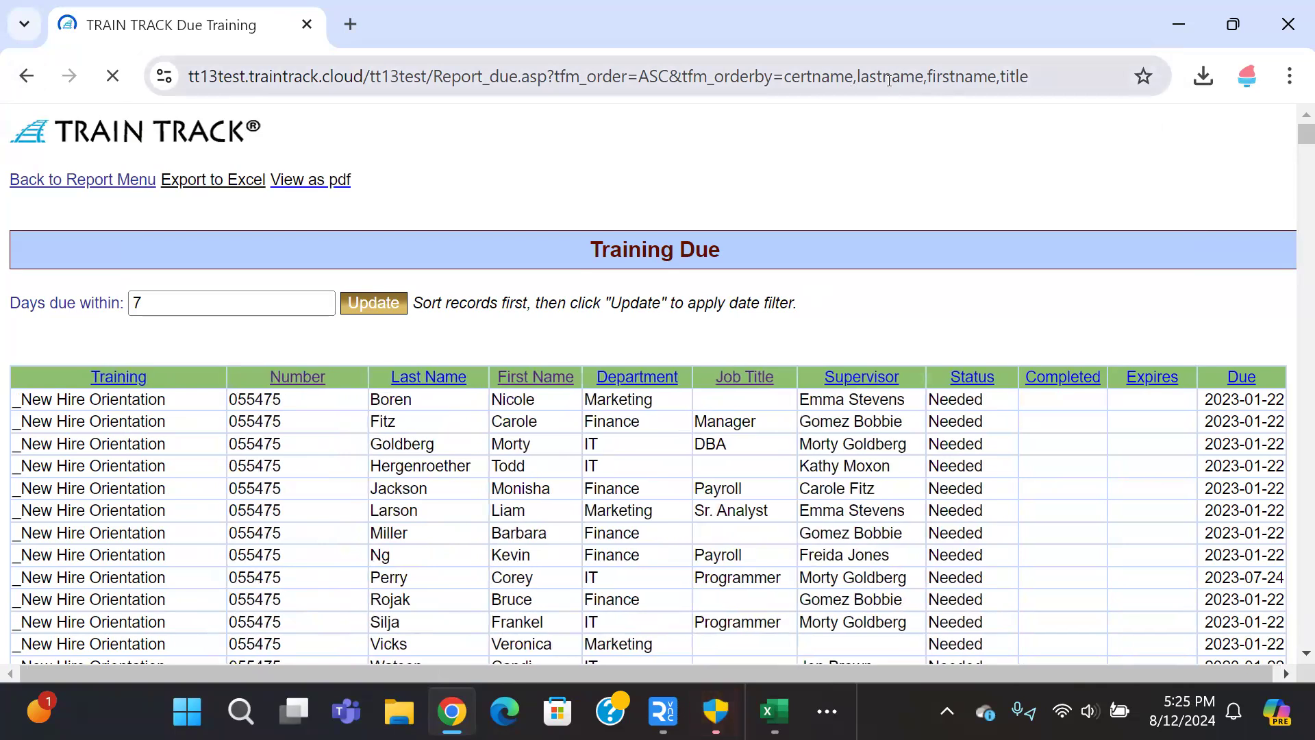
# Step: Change the report's sort order from ASC to DESC in the web address
pyautogui.click(638, 77)
pyautogui.click(668, 75)
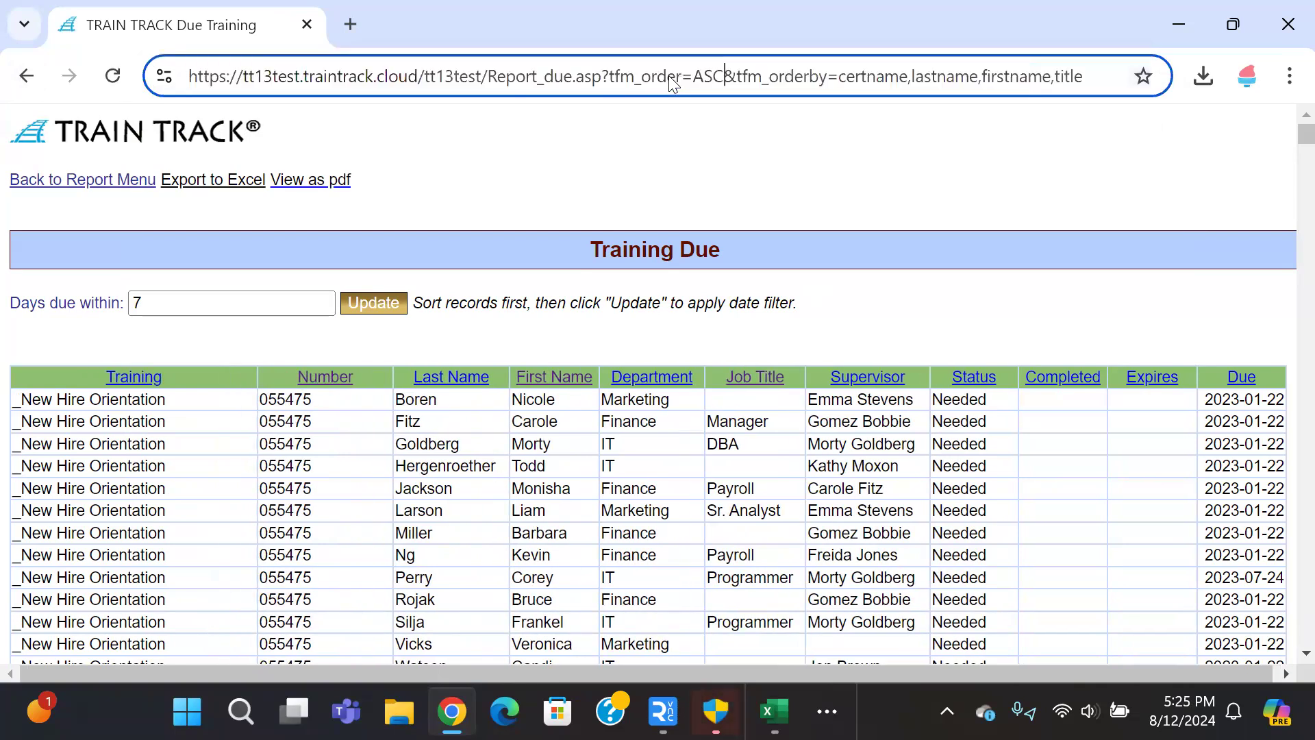
pyautogui.click(727, 82)
pyautogui.press('BackSpace')
pyautogui.press('BackSpace')
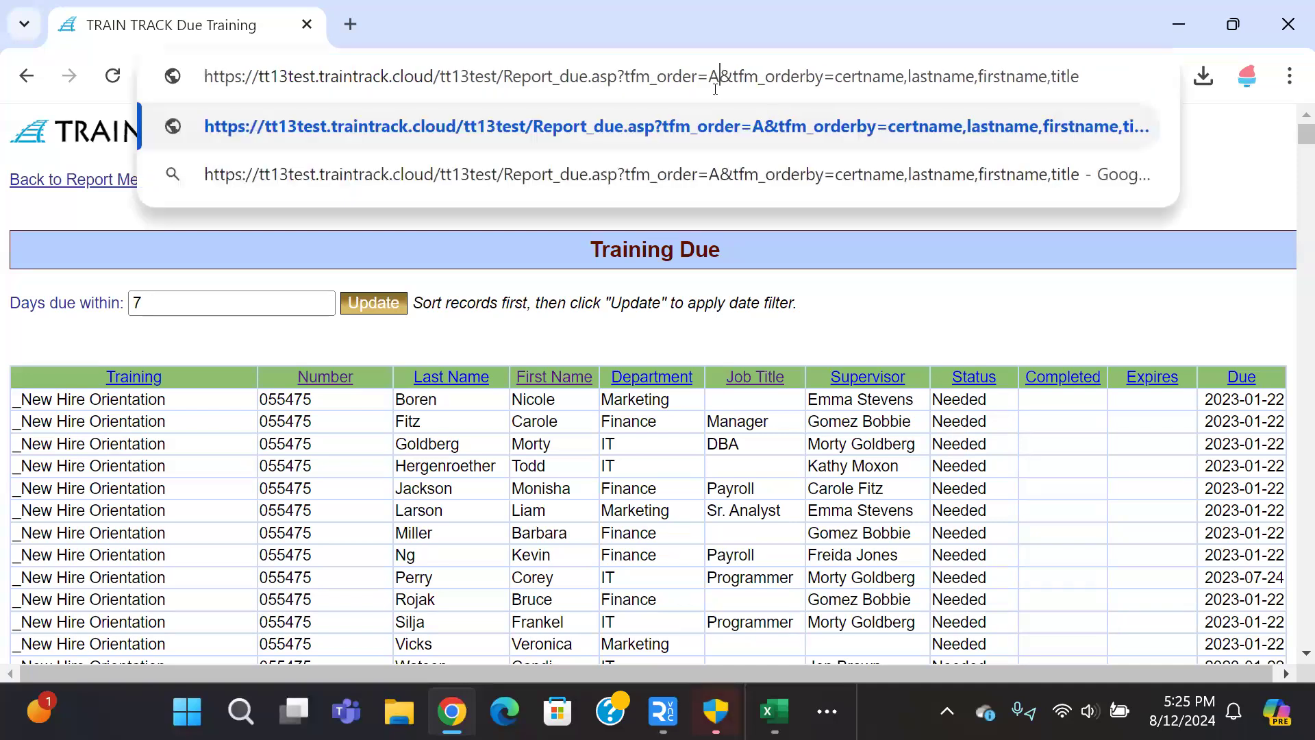
pyautogui.press('BackSpace')
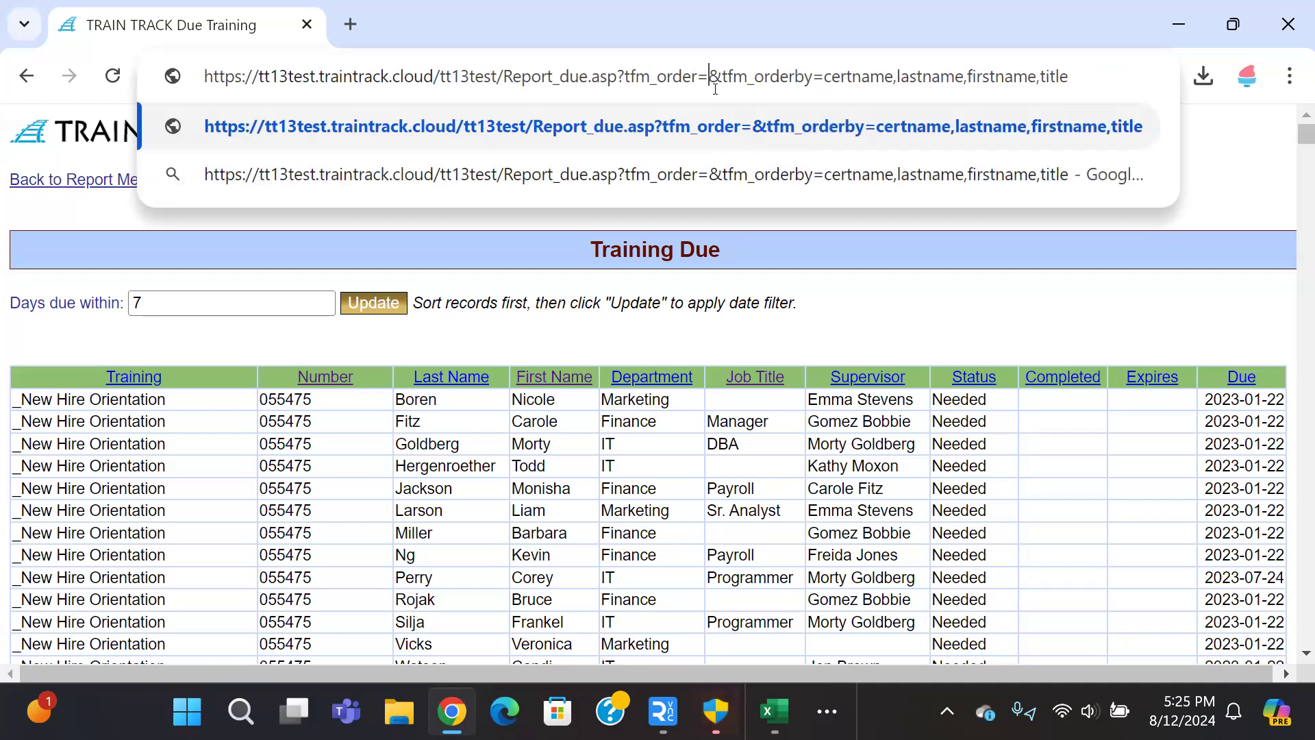
pyautogui.write('DESC')
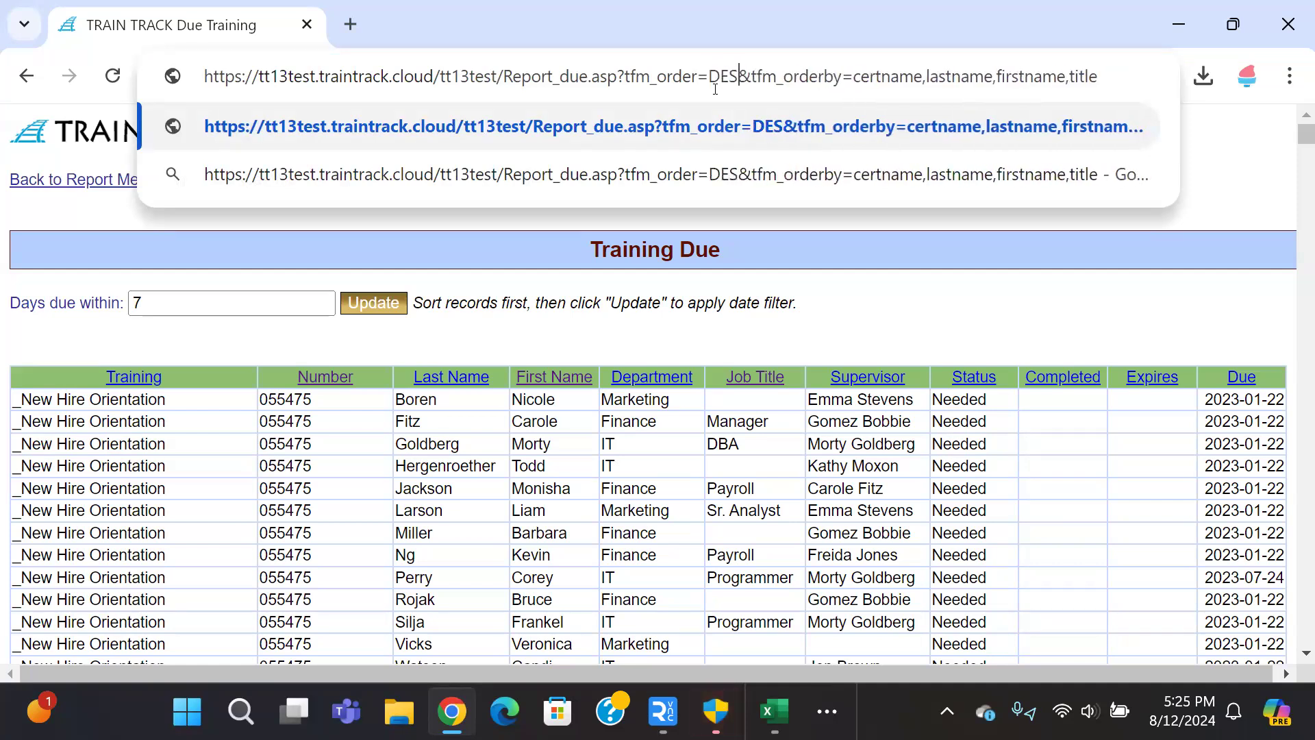
pyautogui.press('Return')
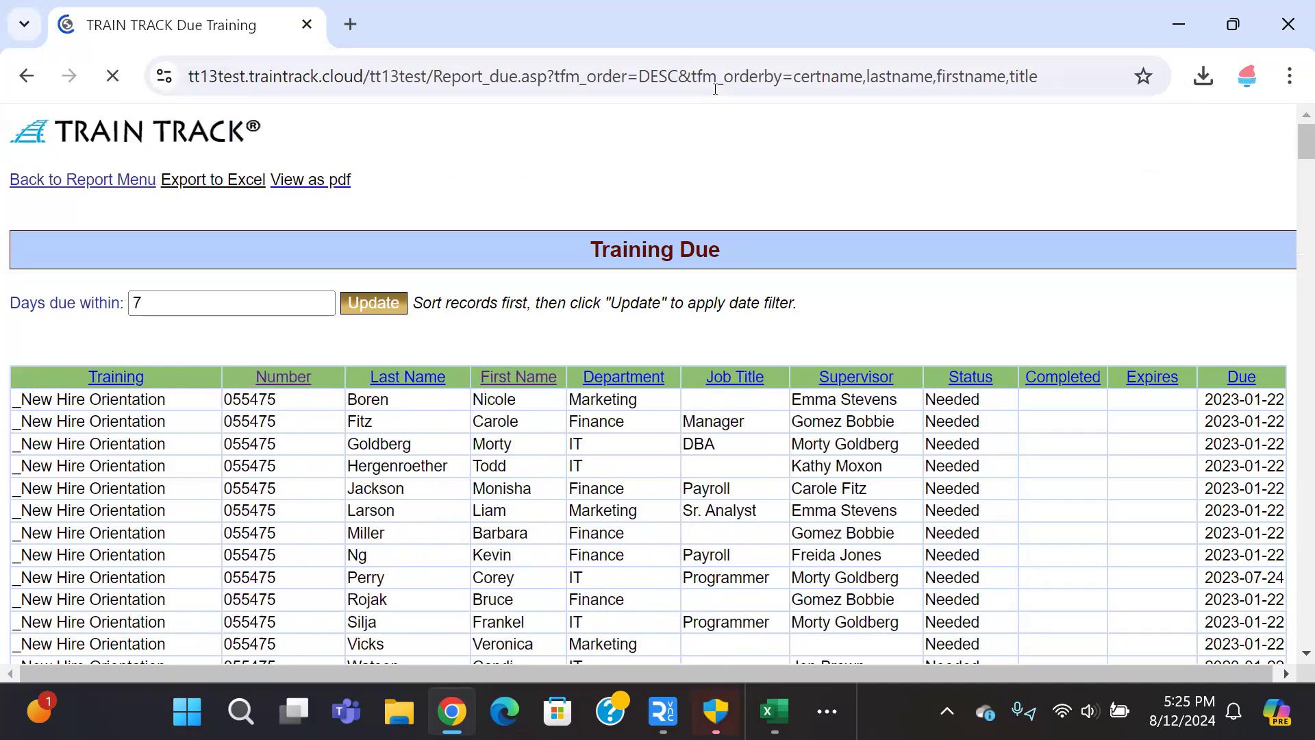
pyautogui.moveTo(641, 76); pyautogui.dragTo(680, 76)
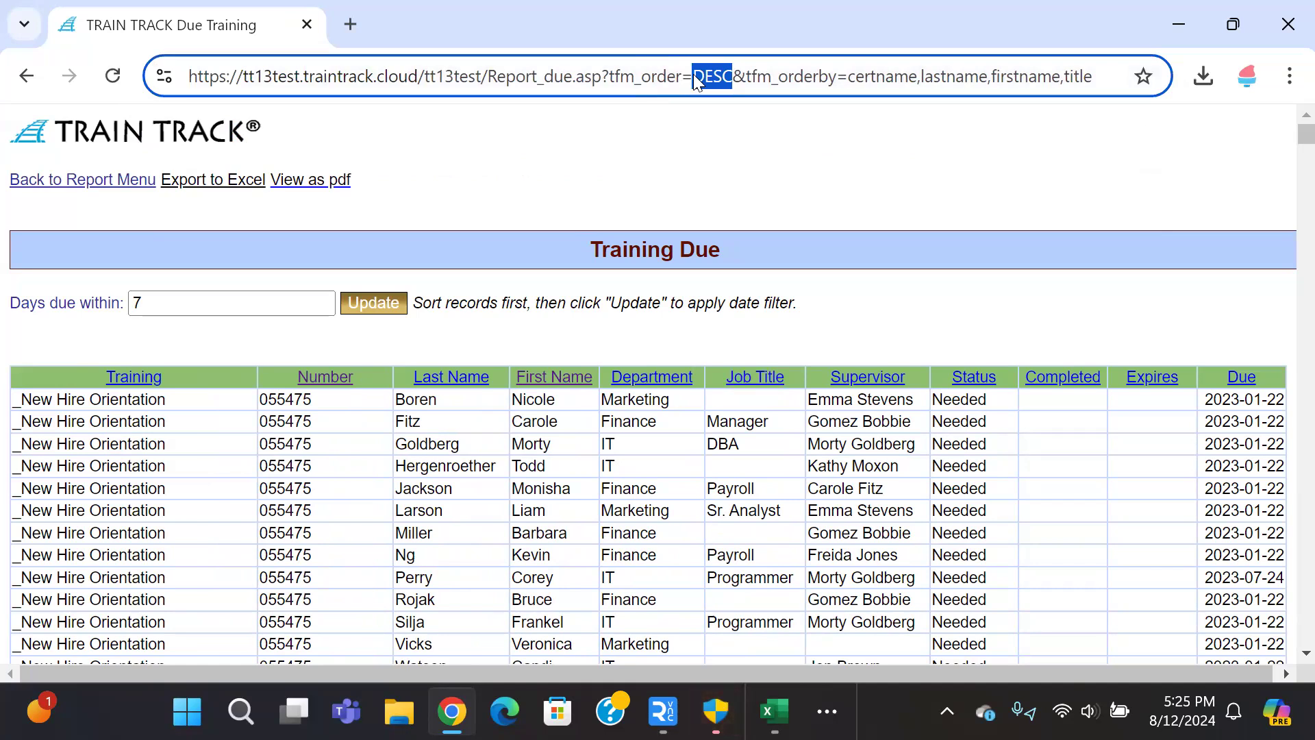
pyautogui.click(708, 75)
# Step: Replace title with Department as the last descending sort field and reload the report
pyautogui.click(642, 379)
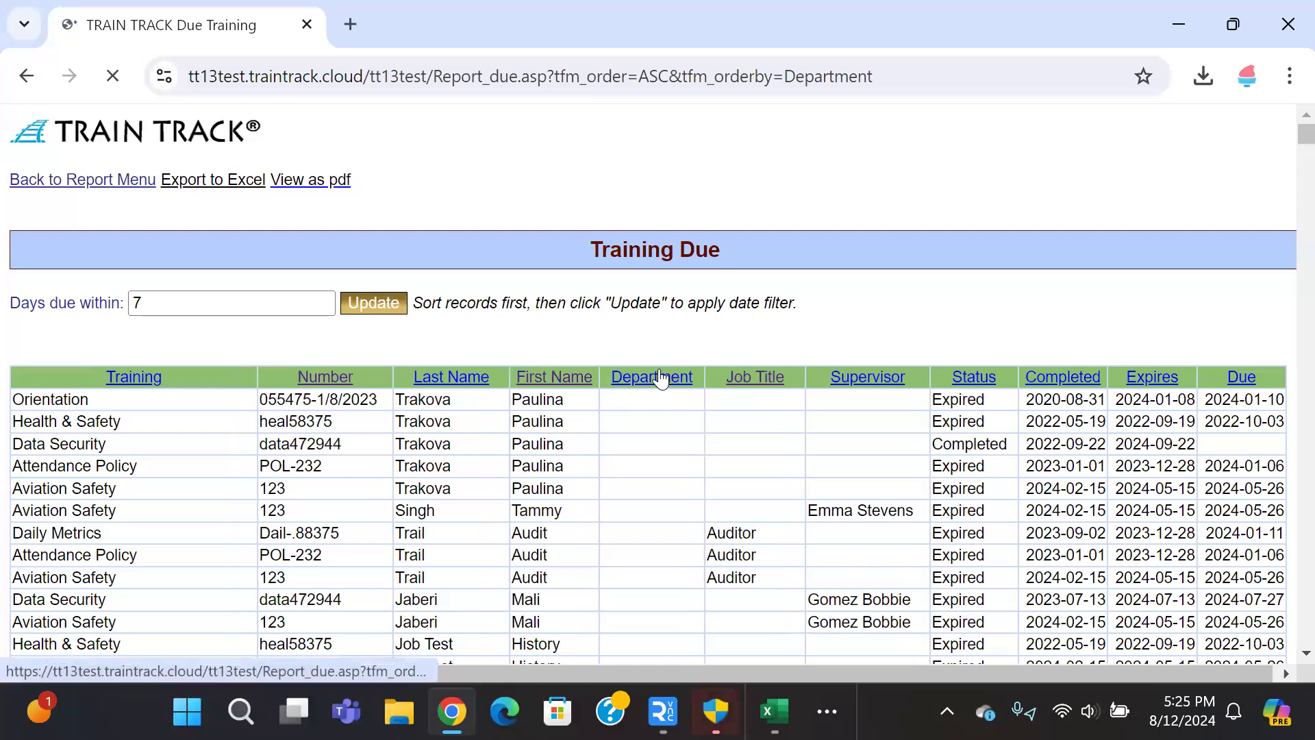
pyautogui.doubleClick(788, 76)
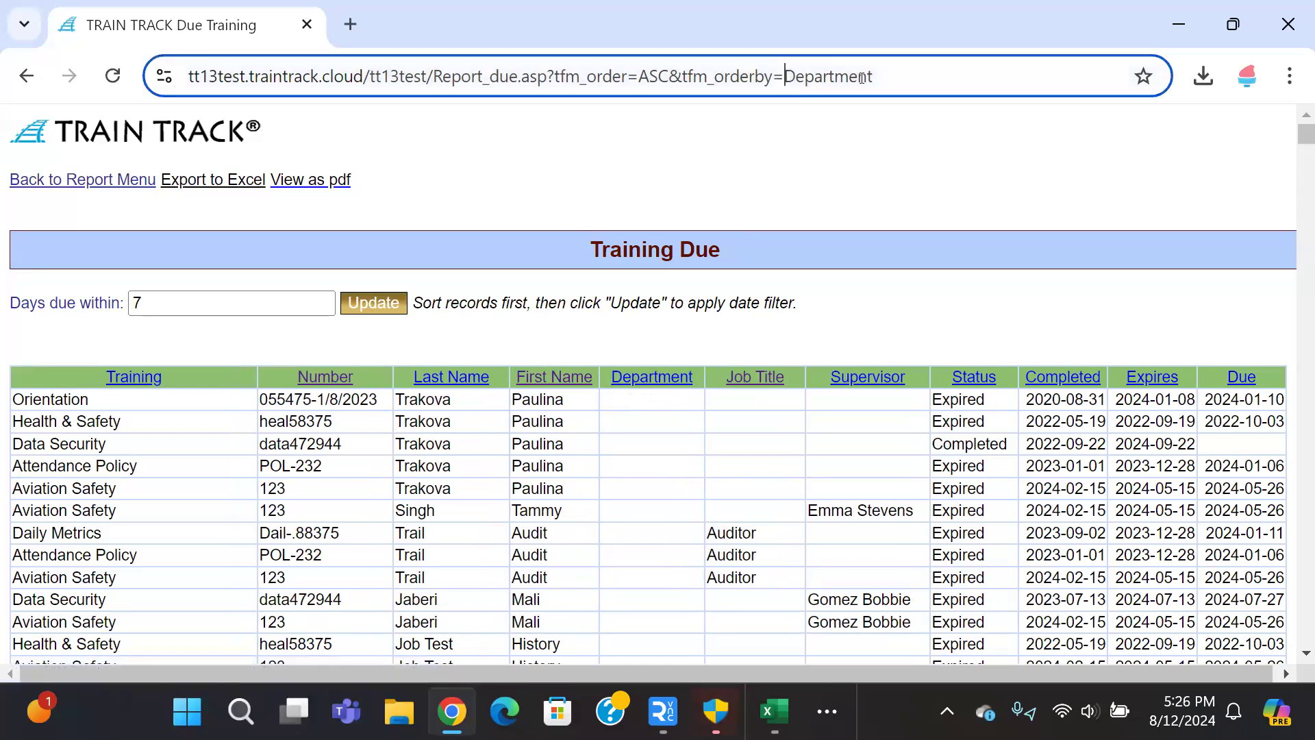
pyautogui.click(956, 77)
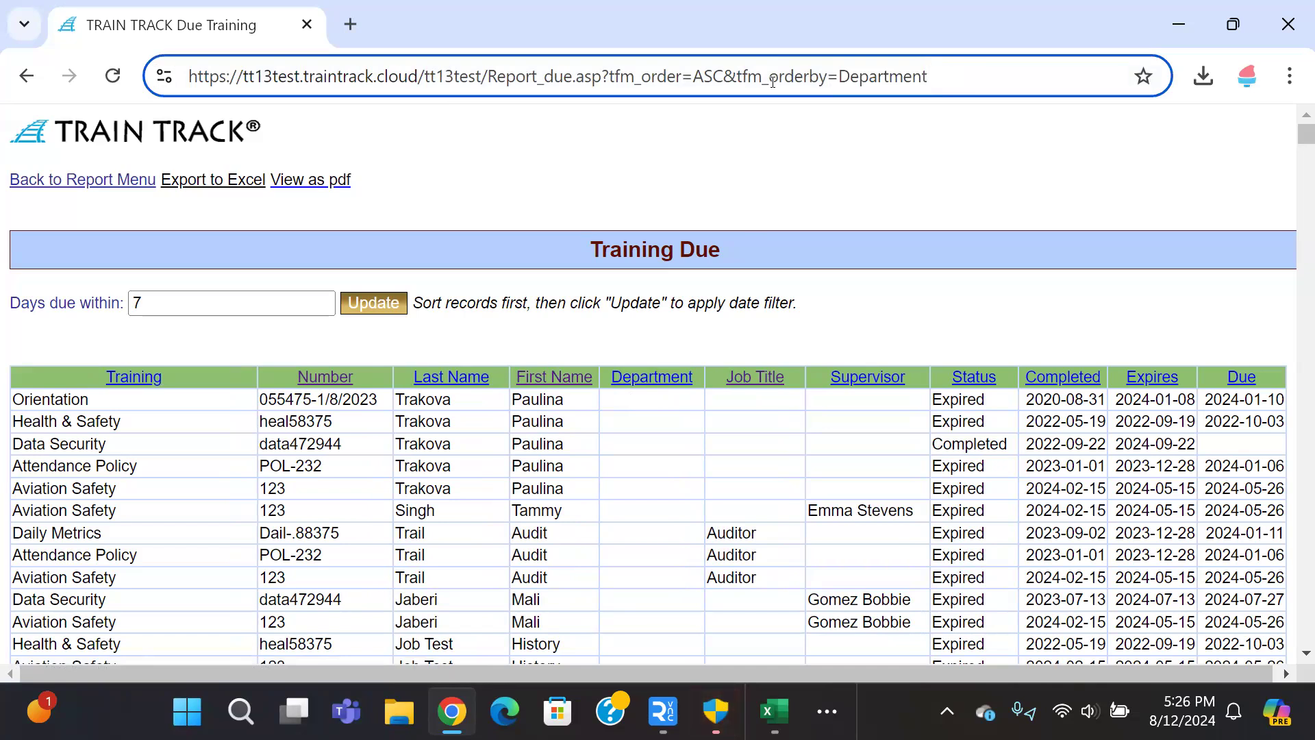
pyautogui.click(27, 76)
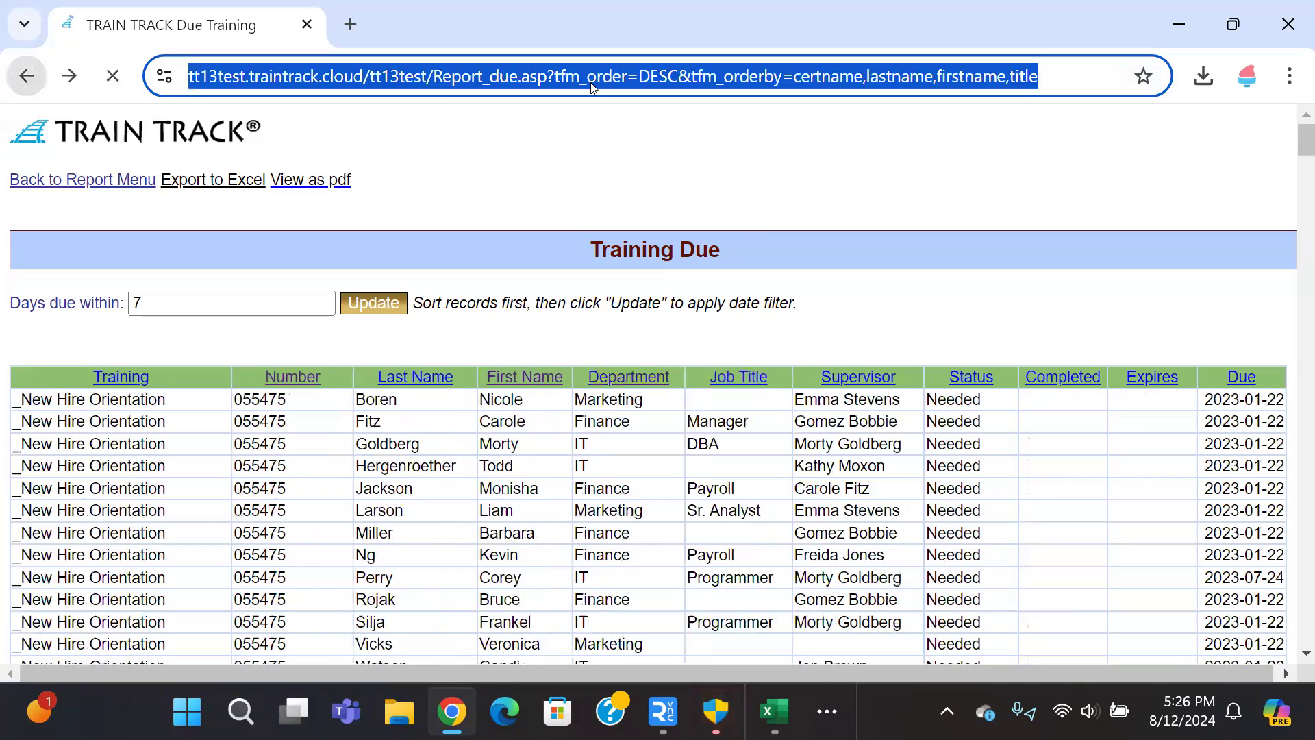
pyautogui.click(830, 81)
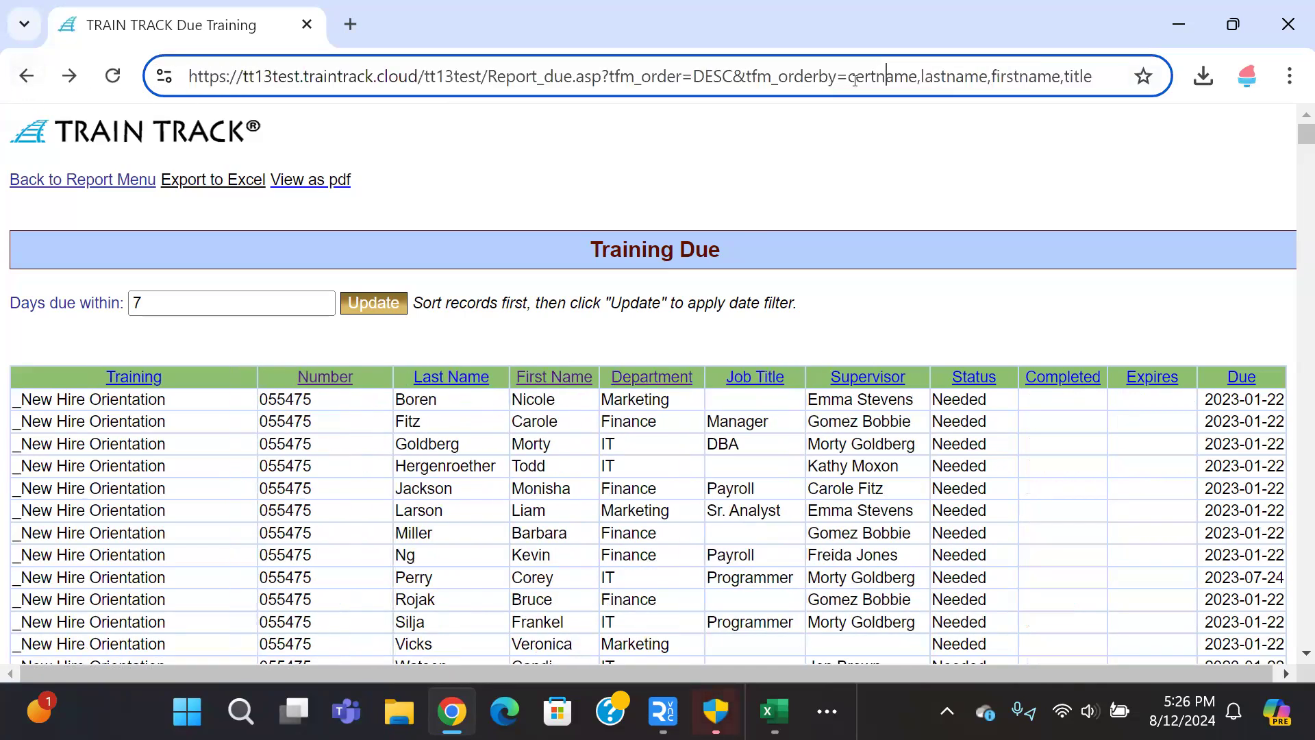
pyautogui.moveTo(692, 77); pyautogui.dragTo(734, 77)
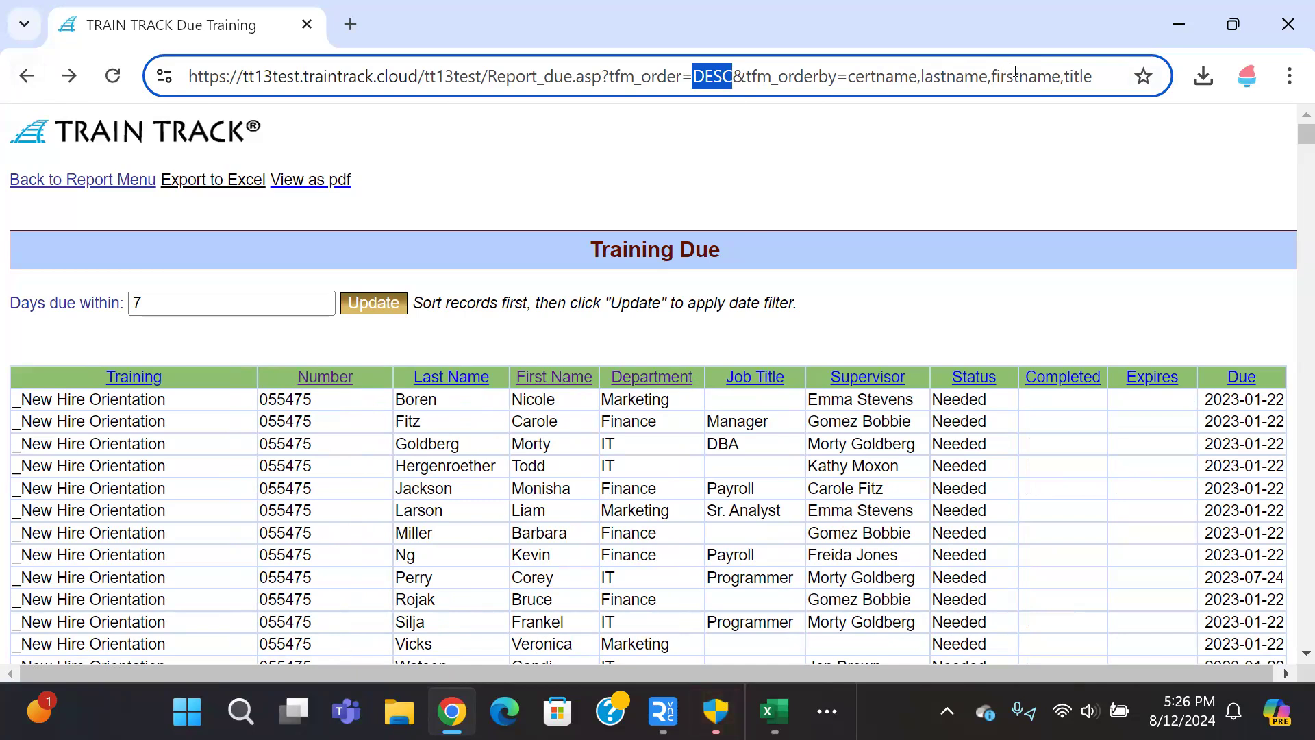
pyautogui.click(1095, 79)
pyautogui.press('BackSpace')
pyautogui.press('BackSpace')
pyautogui.press('BackSpace')
pyautogui.press('BackSpace')
pyautogui.press('BackSpace')
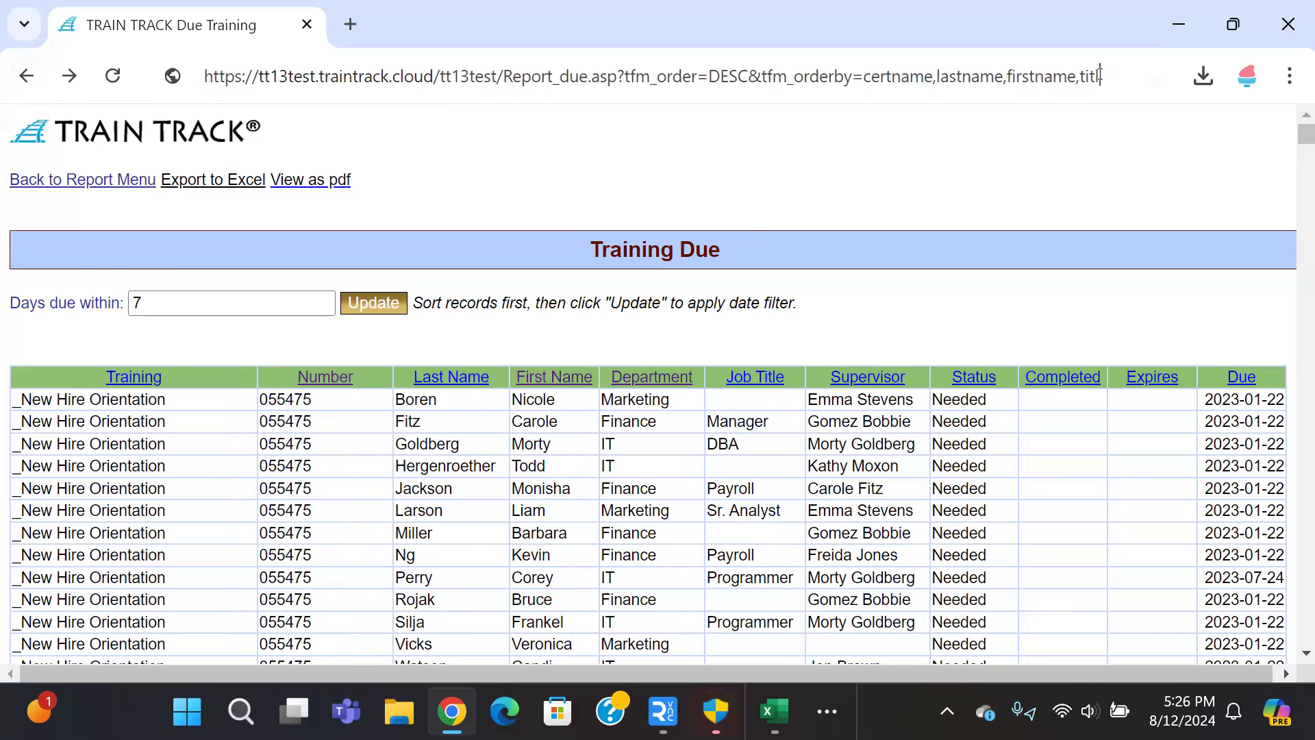
pyautogui.write('Department')
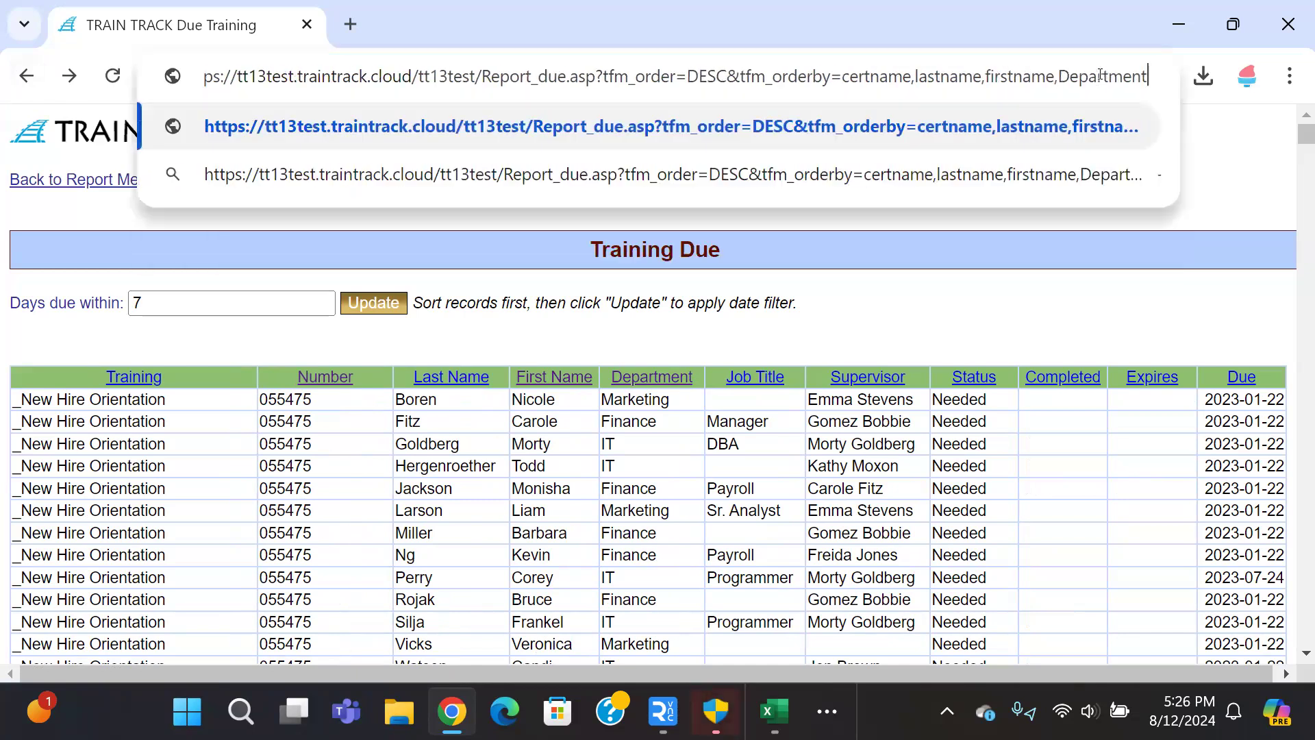
pyautogui.press('Return')
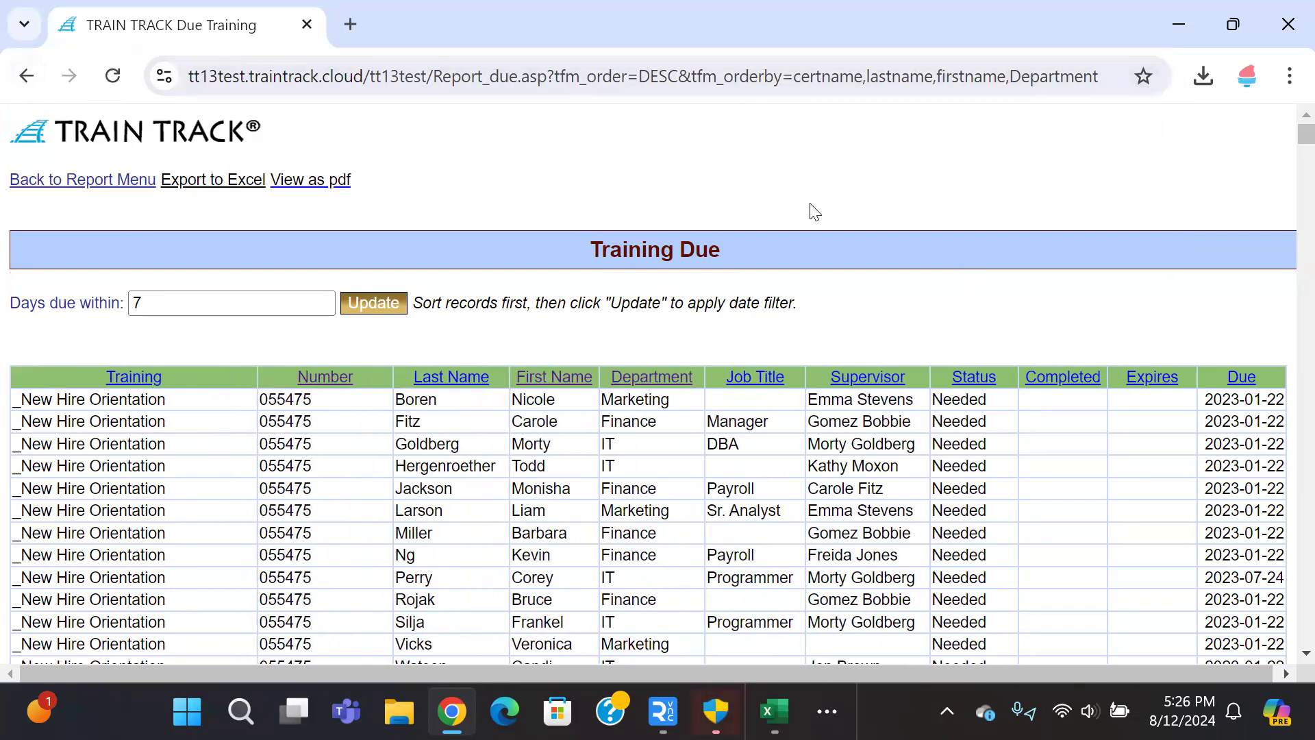
# Step: Sort the Training Due report by supervisor, then by job title
pyautogui.click(897, 379)
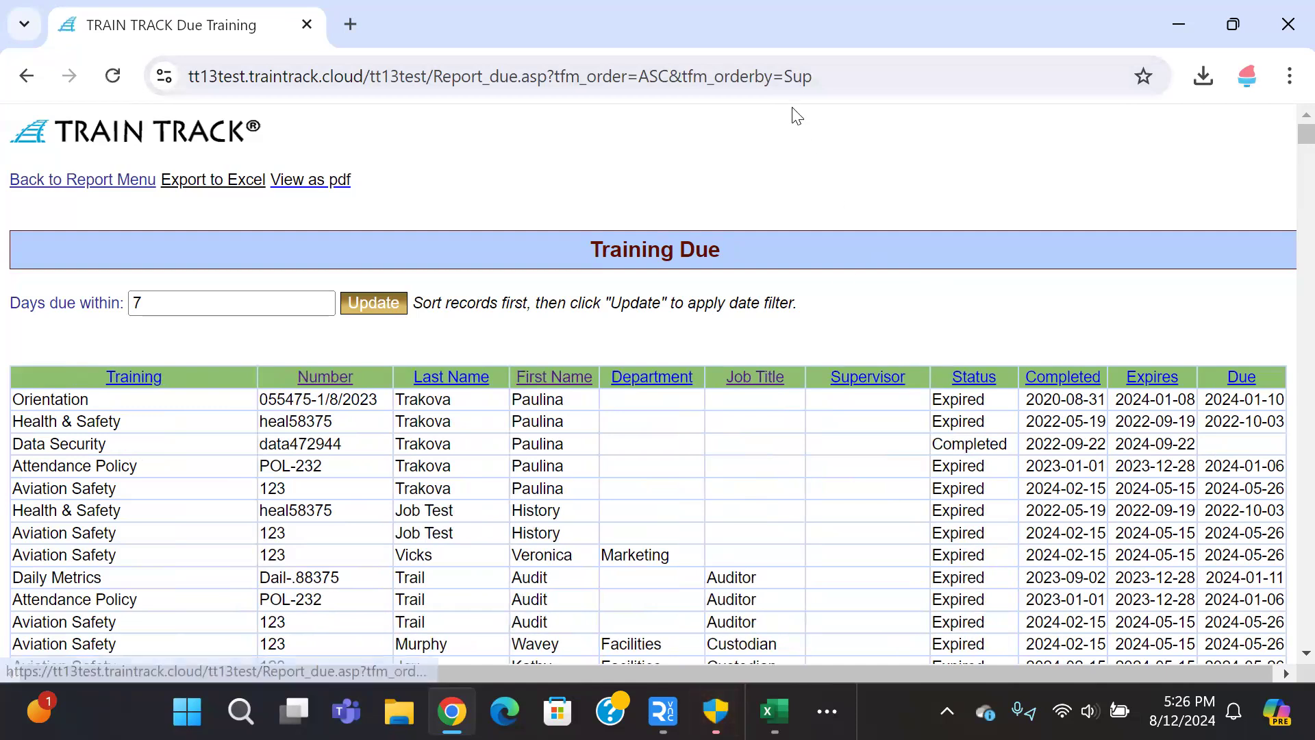
pyautogui.doubleClick(786, 81)
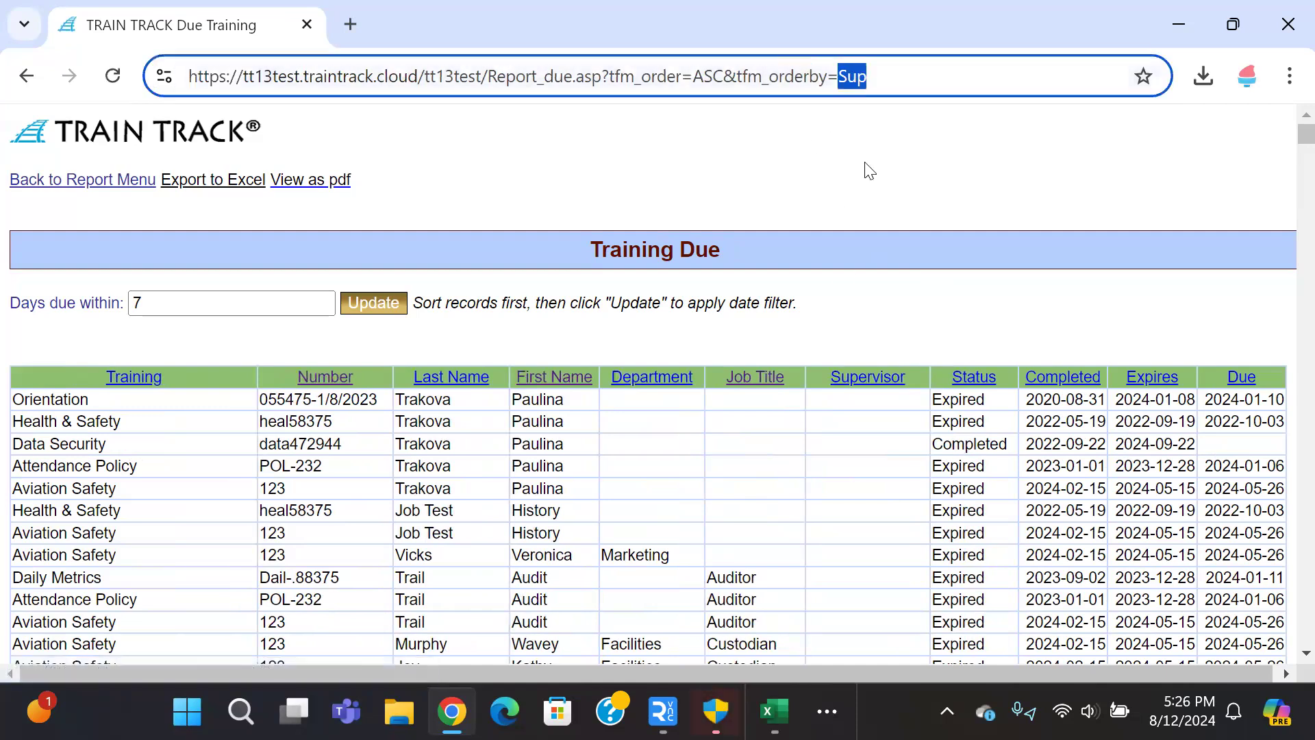
pyautogui.click(737, 378)
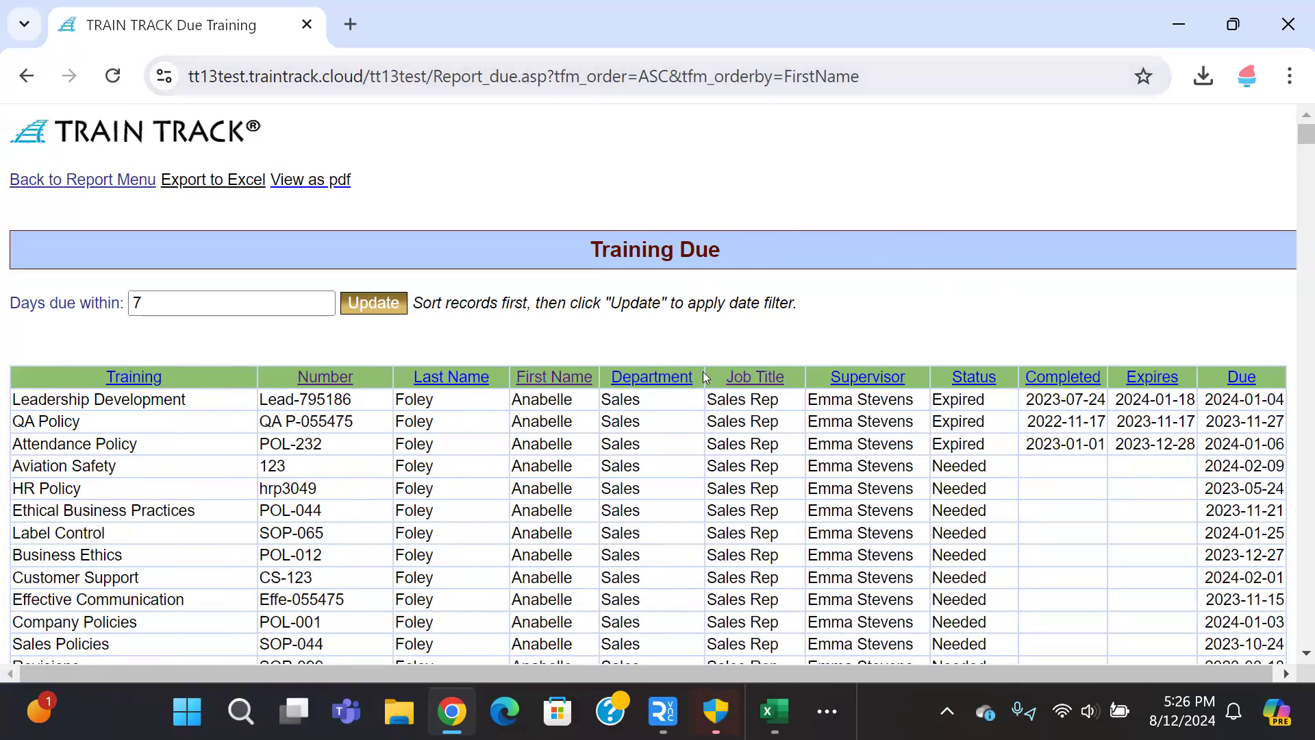
# Step: Append ',title' to the address's sort fields and reload the report
pyautogui.click(875, 85)
pyautogui.click(894, 78)
pyautogui.write(',title')
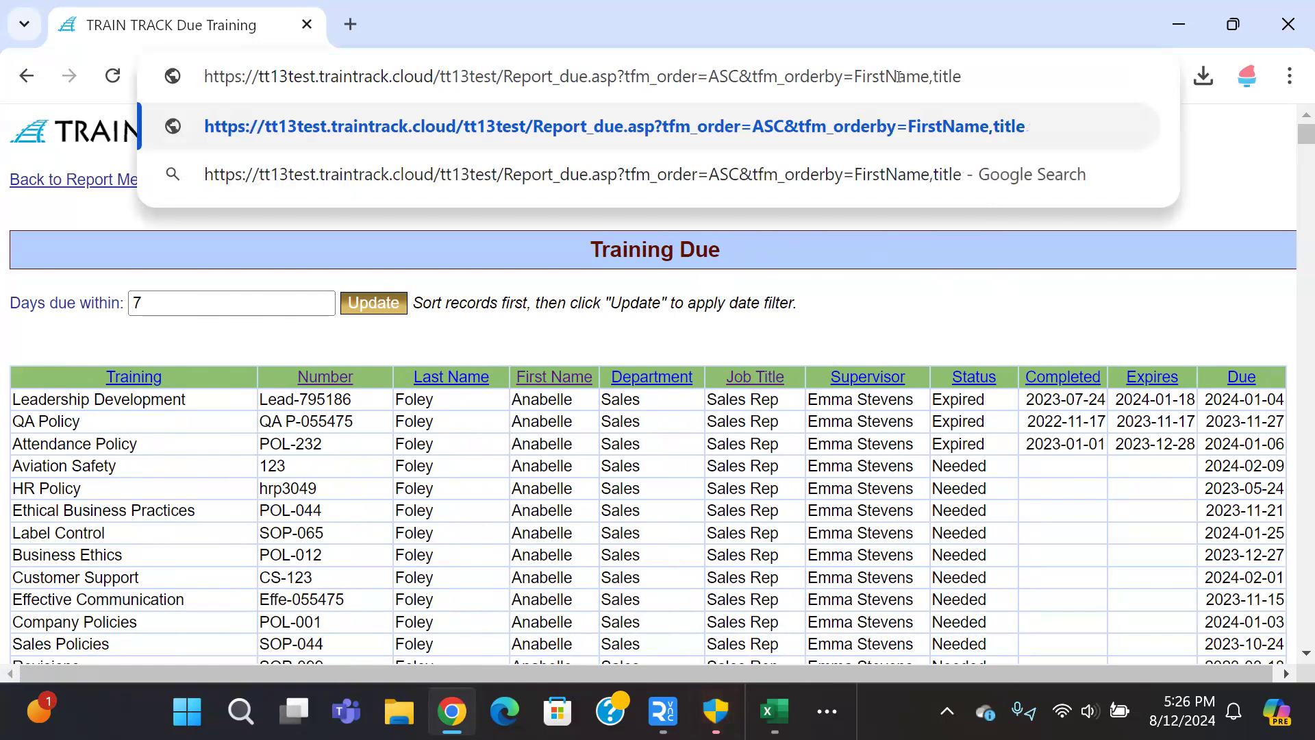
pyautogui.press('Return')
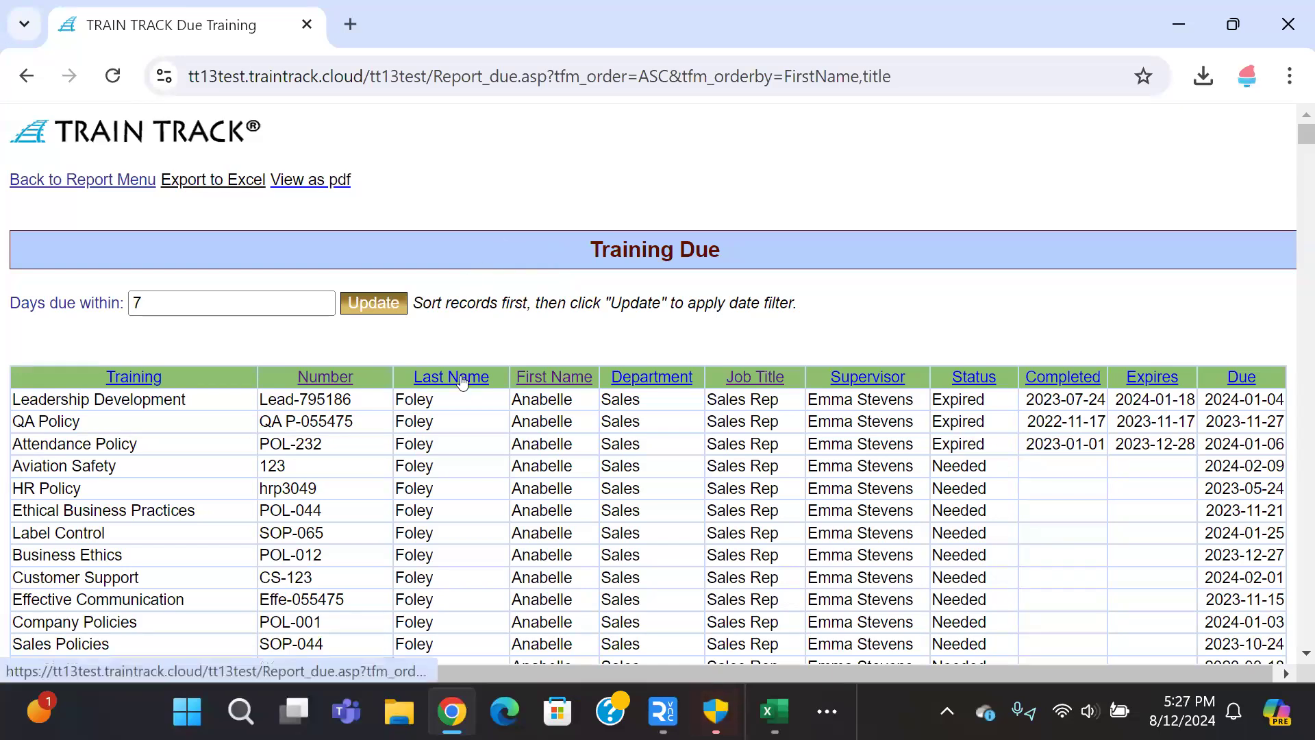
# Step: Go back to the Report Menu and open the Complete Training report
pyautogui.click(28, 77)
pyautogui.click(49, 189)
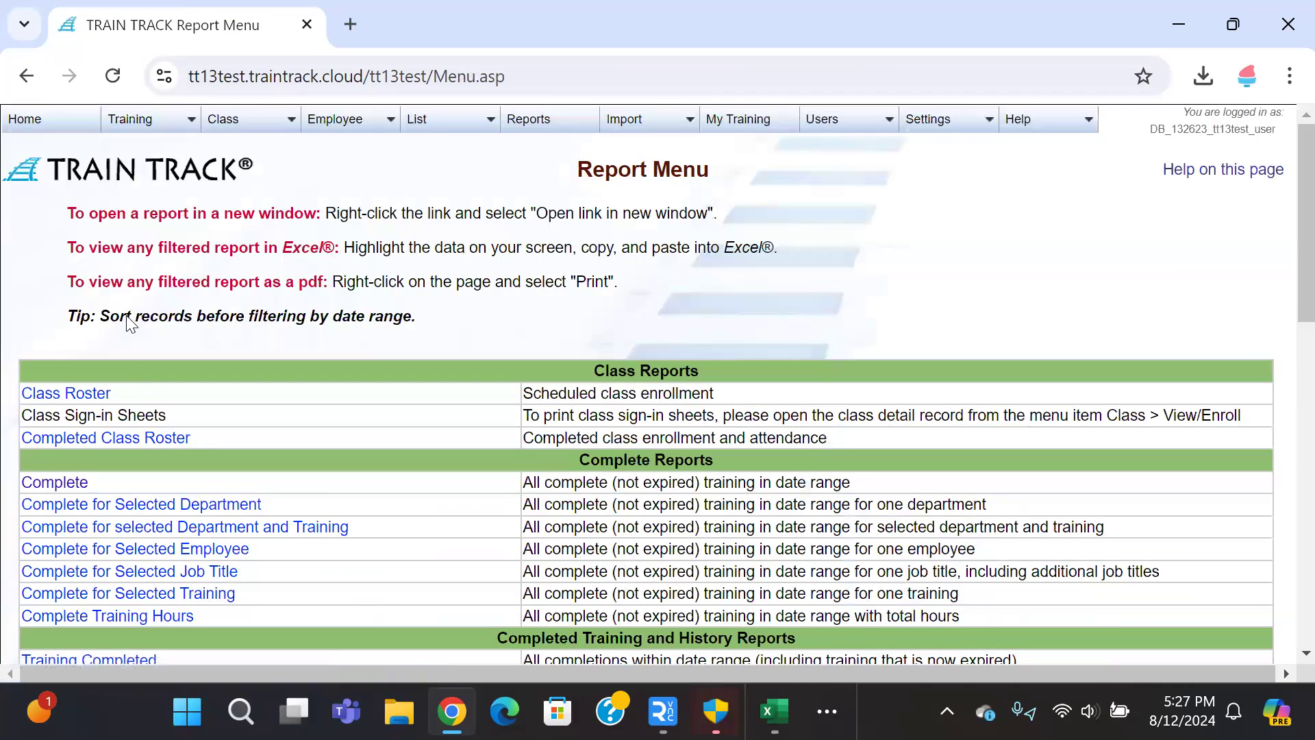
pyautogui.scroll(-2, 68, 411)
pyautogui.click(60, 362)
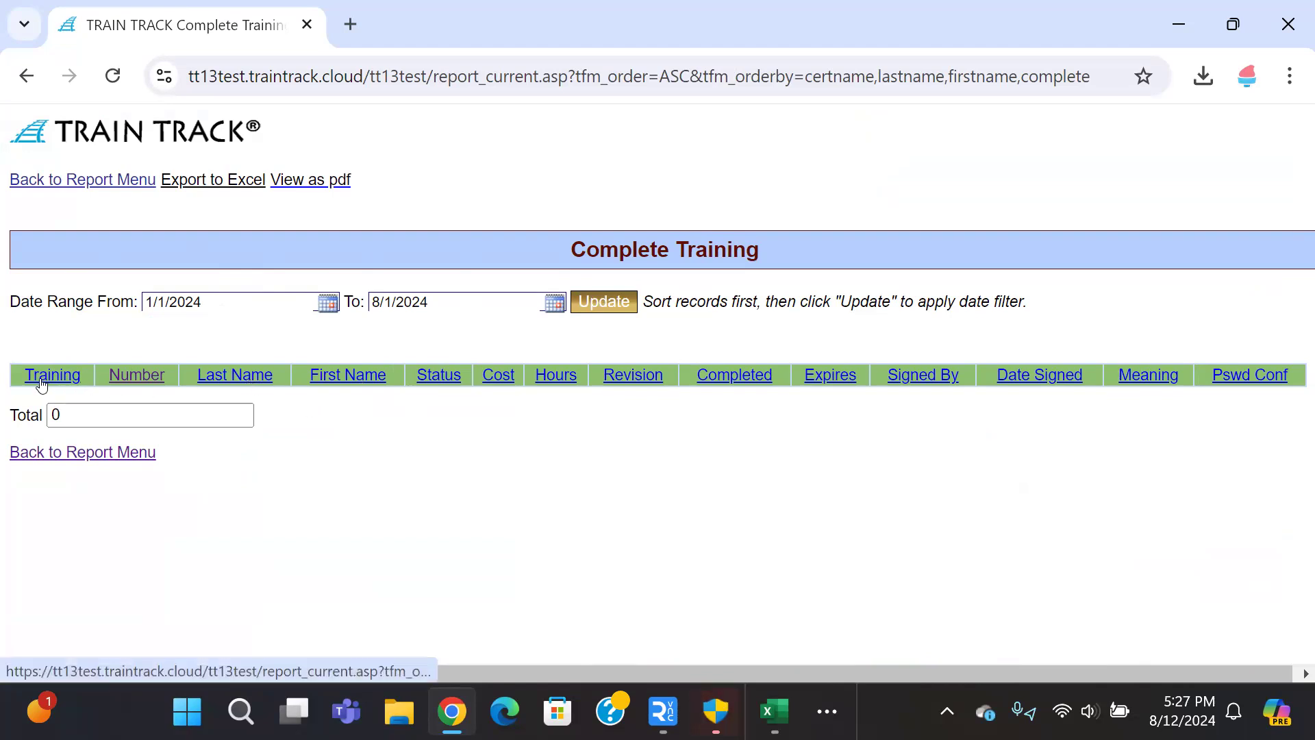
# Step: Sort Complete Training ascending by last name for 1/1/2024 to 8/1/2024
pyautogui.click(236, 381)
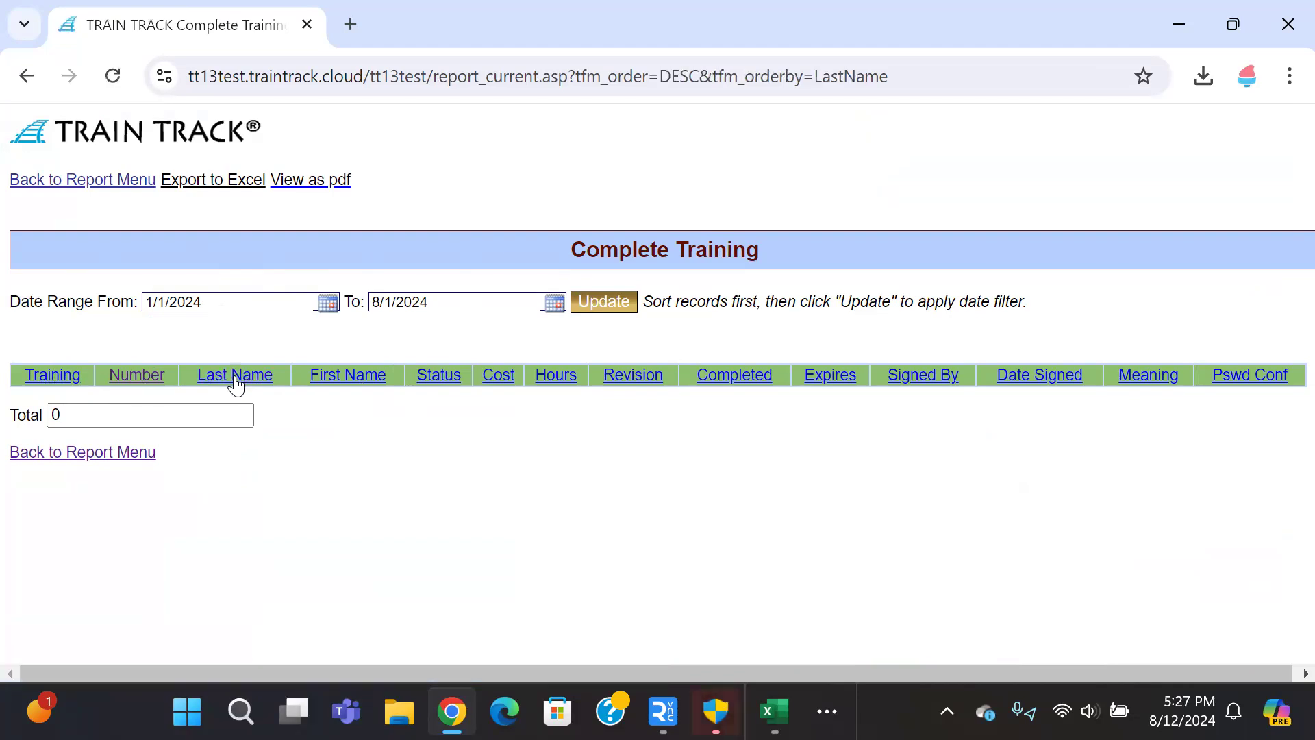
pyautogui.click(236, 380)
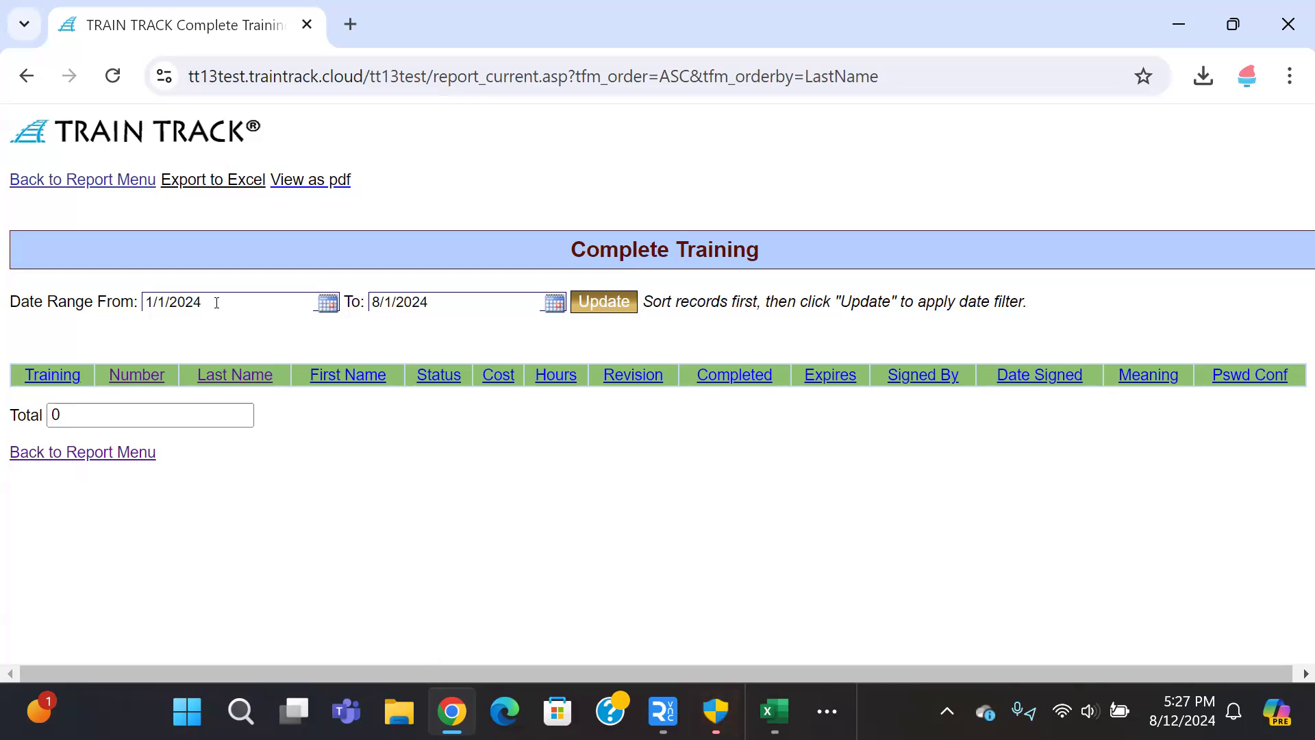
pyautogui.click(604, 302)
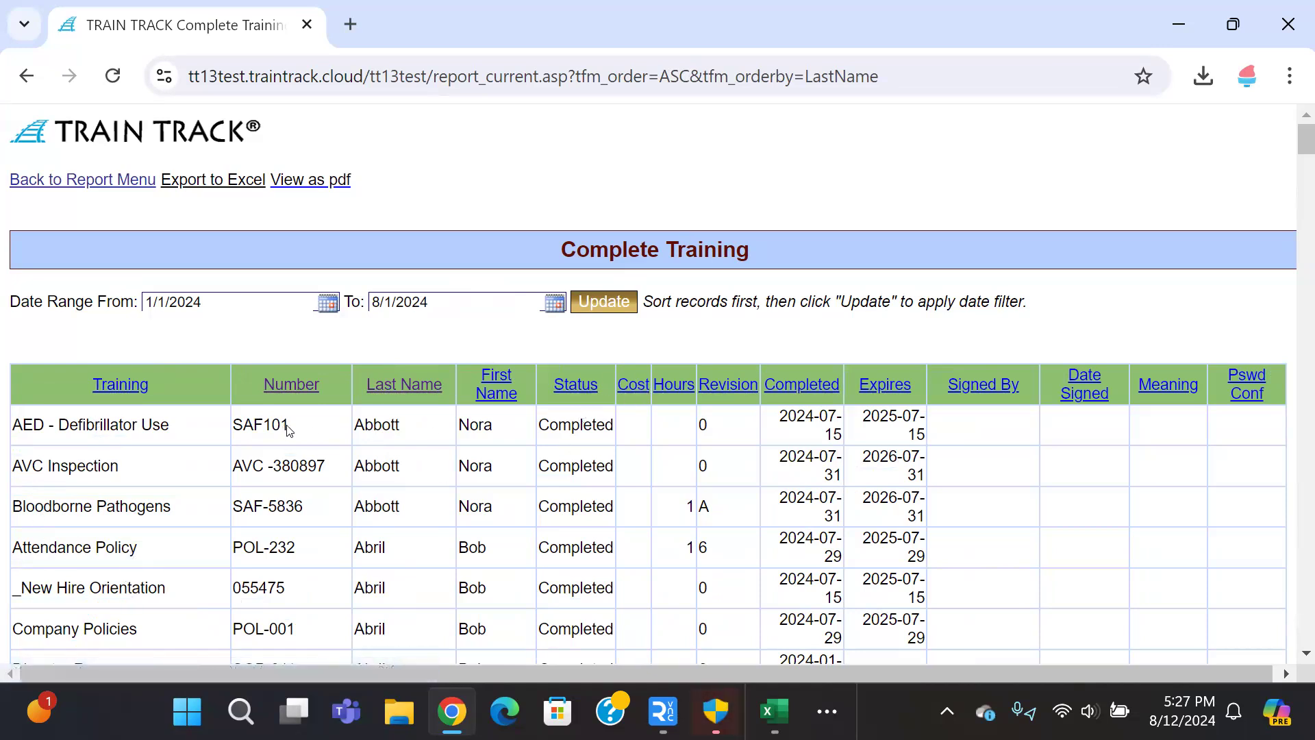
# Step: Re-sort the records by number, descending then ascending, and review them
pyautogui.click(286, 385)
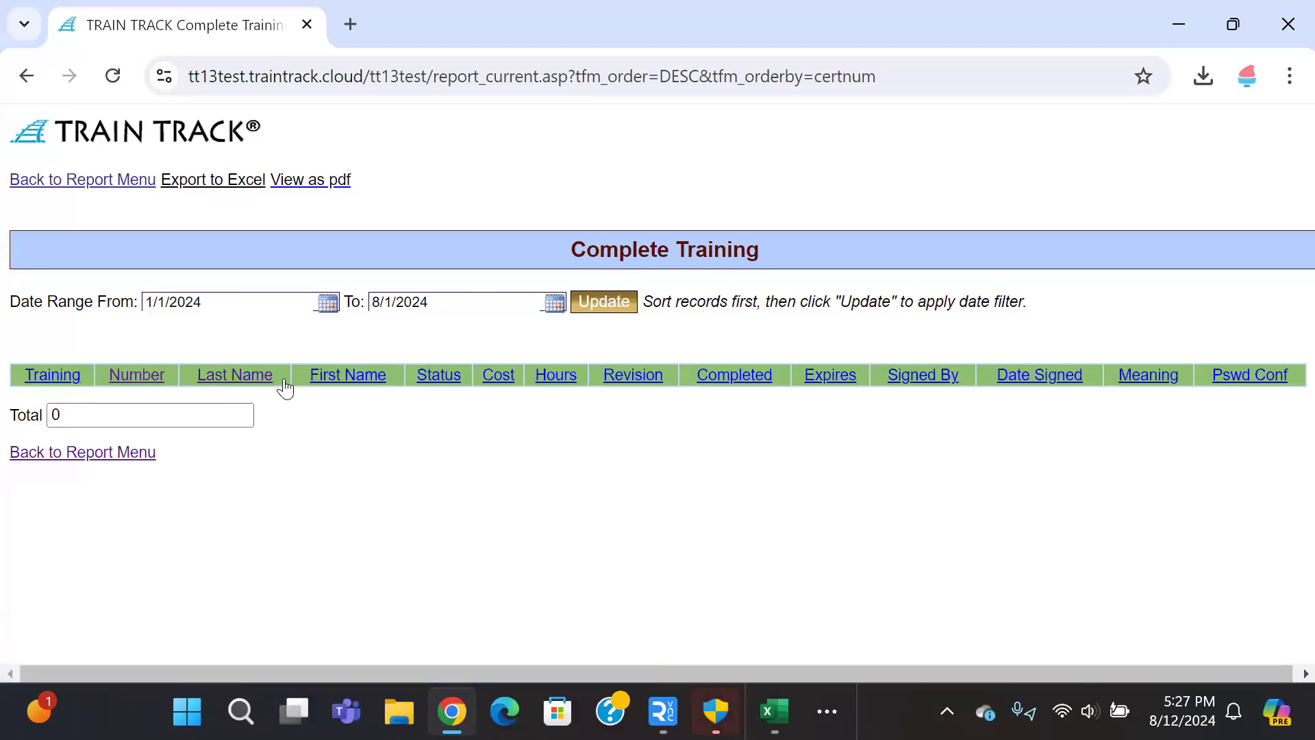
pyautogui.click(625, 305)
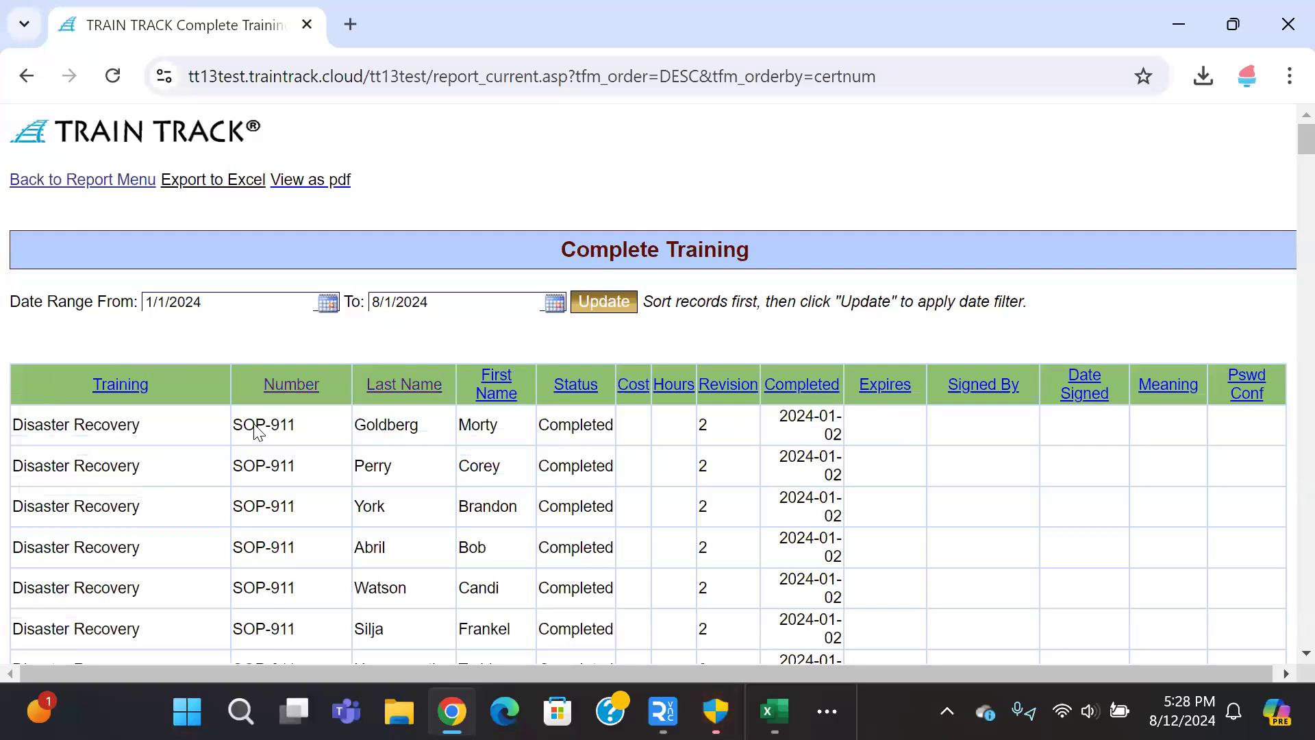
pyautogui.scroll(-2, 257, 430)
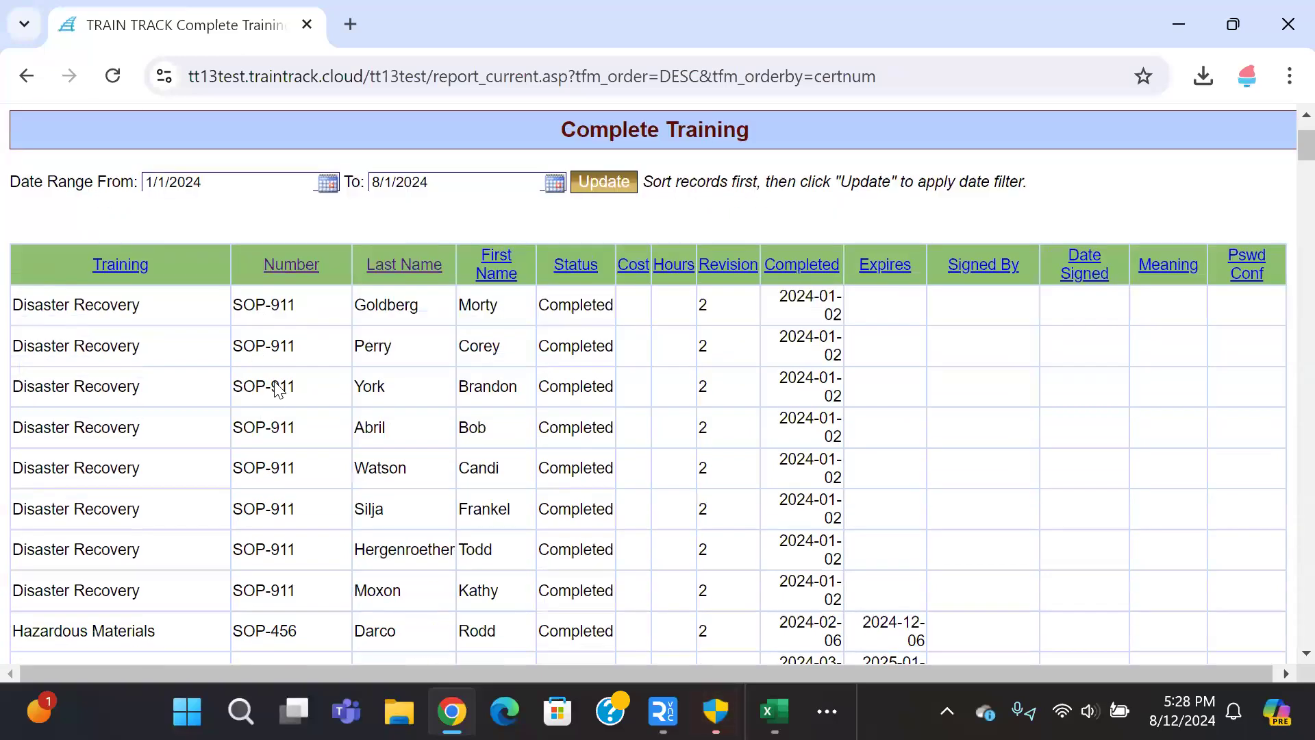
pyautogui.click(288, 271)
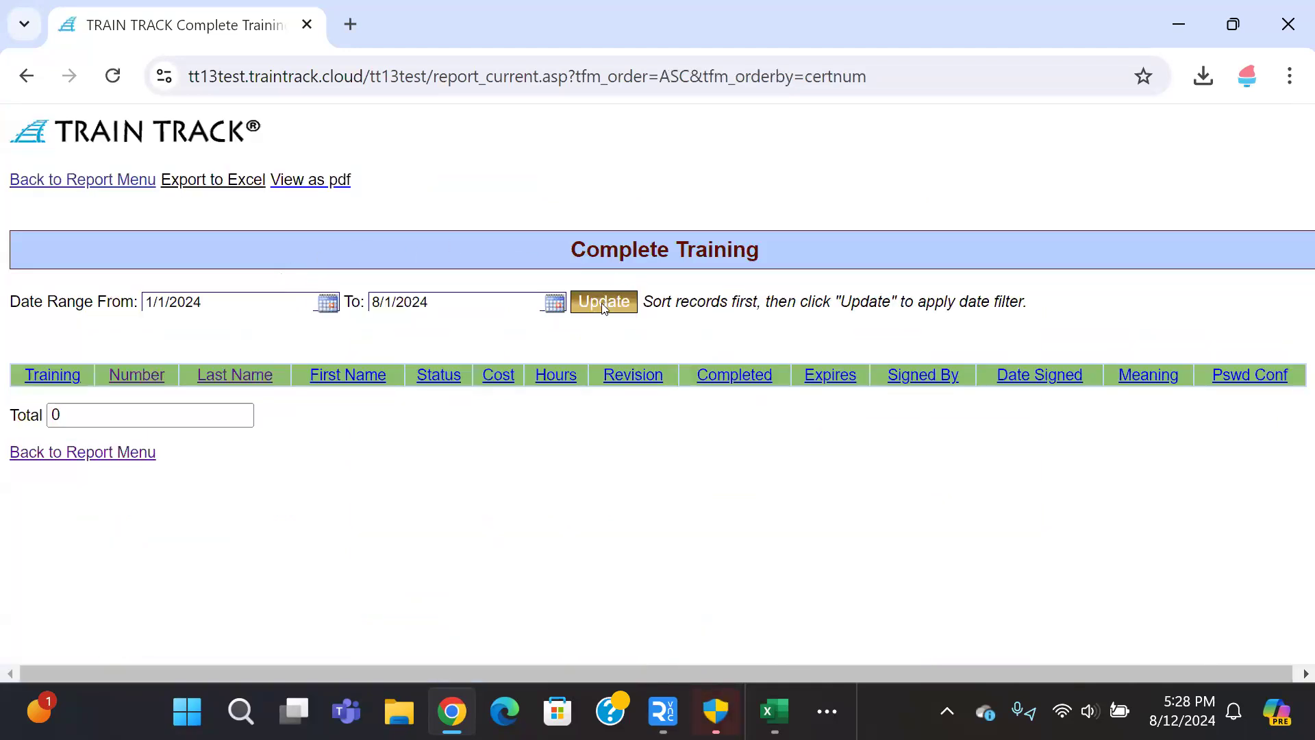
pyautogui.scroll(-5, 267, 432)
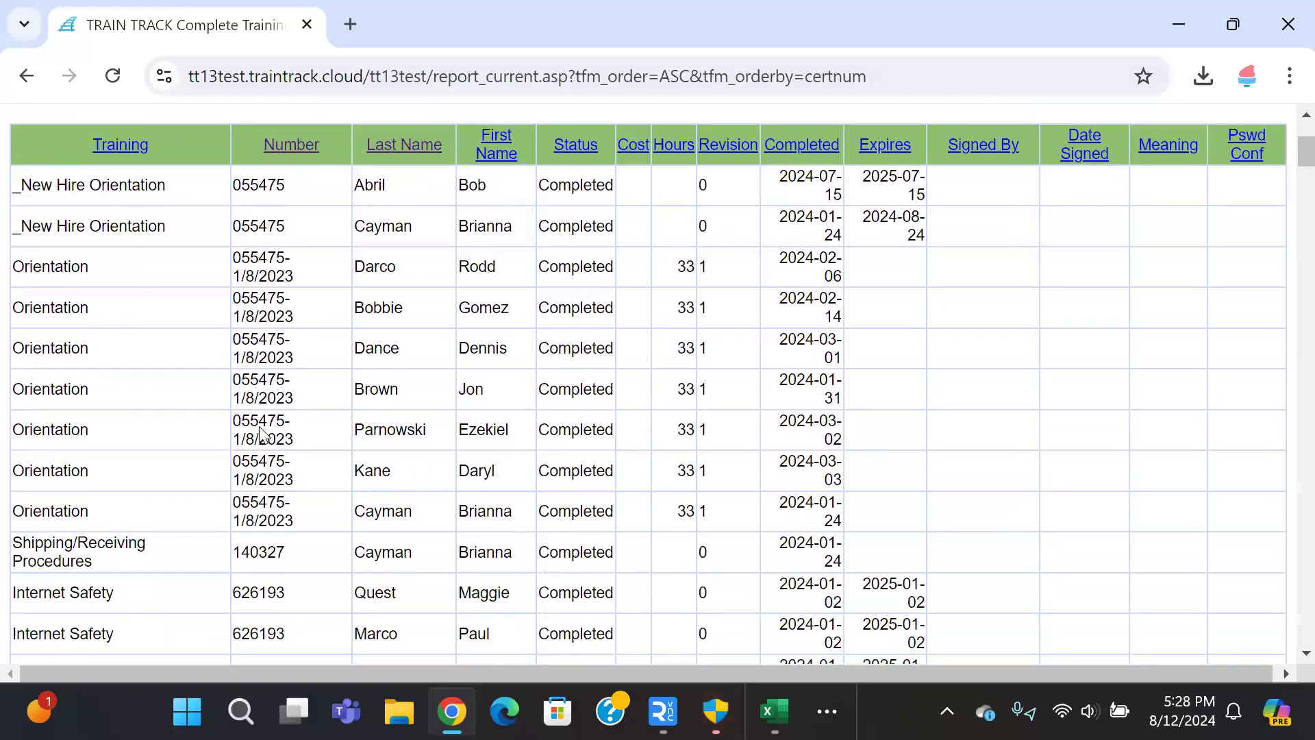
pyautogui.scroll(5, 259, 442)
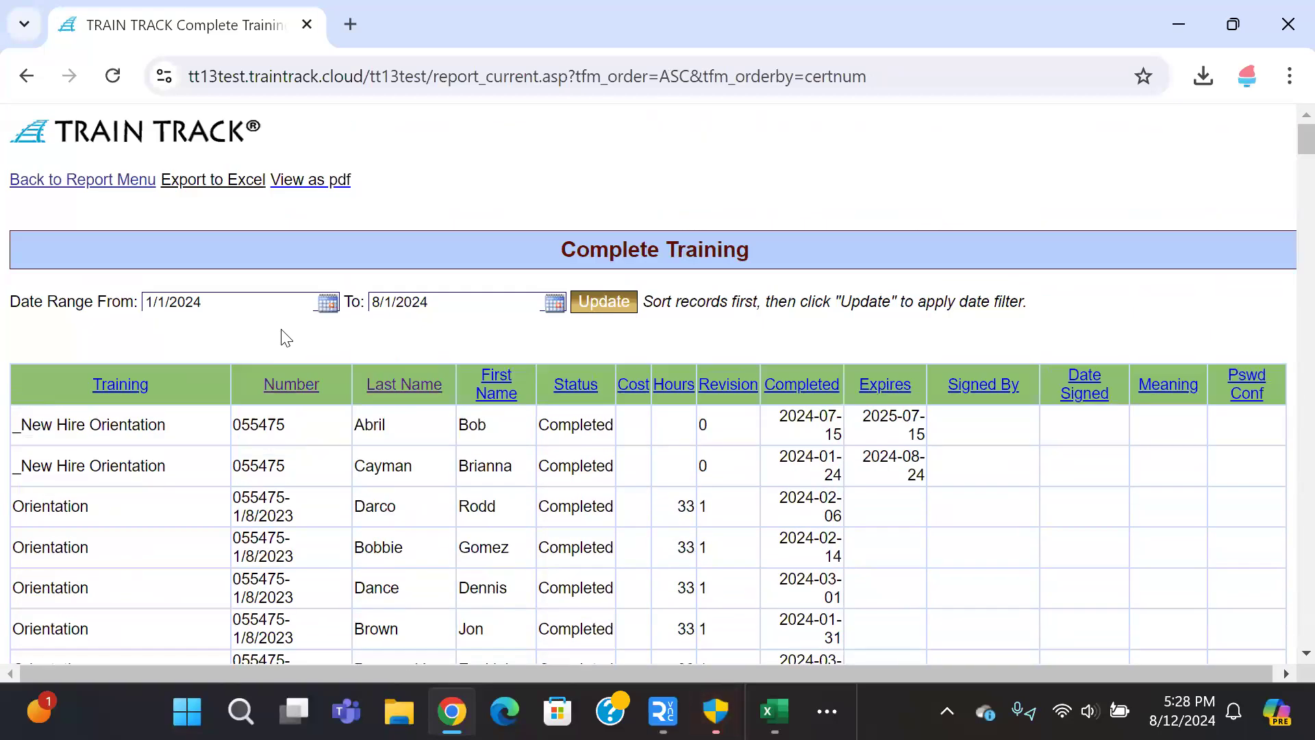
pyautogui.click(27, 76)
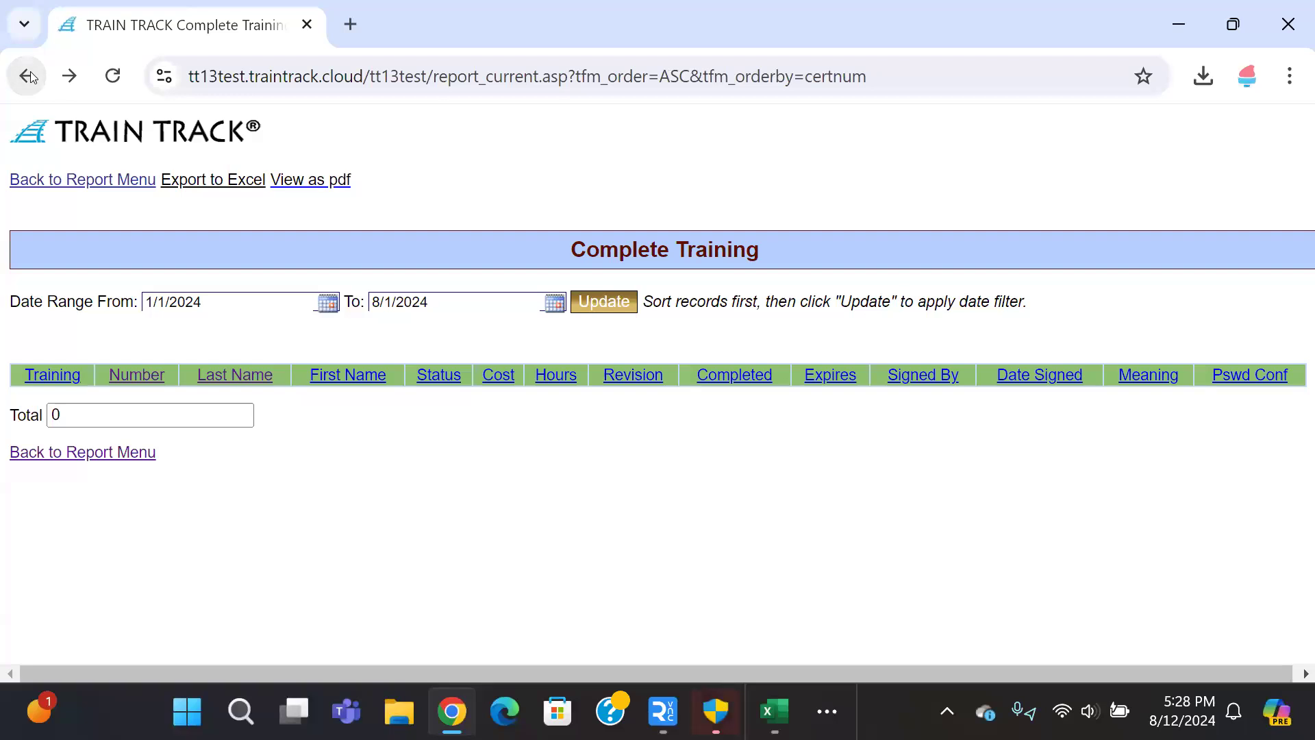
# Step: Go back to the Report Menu, browse its report list, and reveal the Settings pages
pyautogui.click(60, 186)
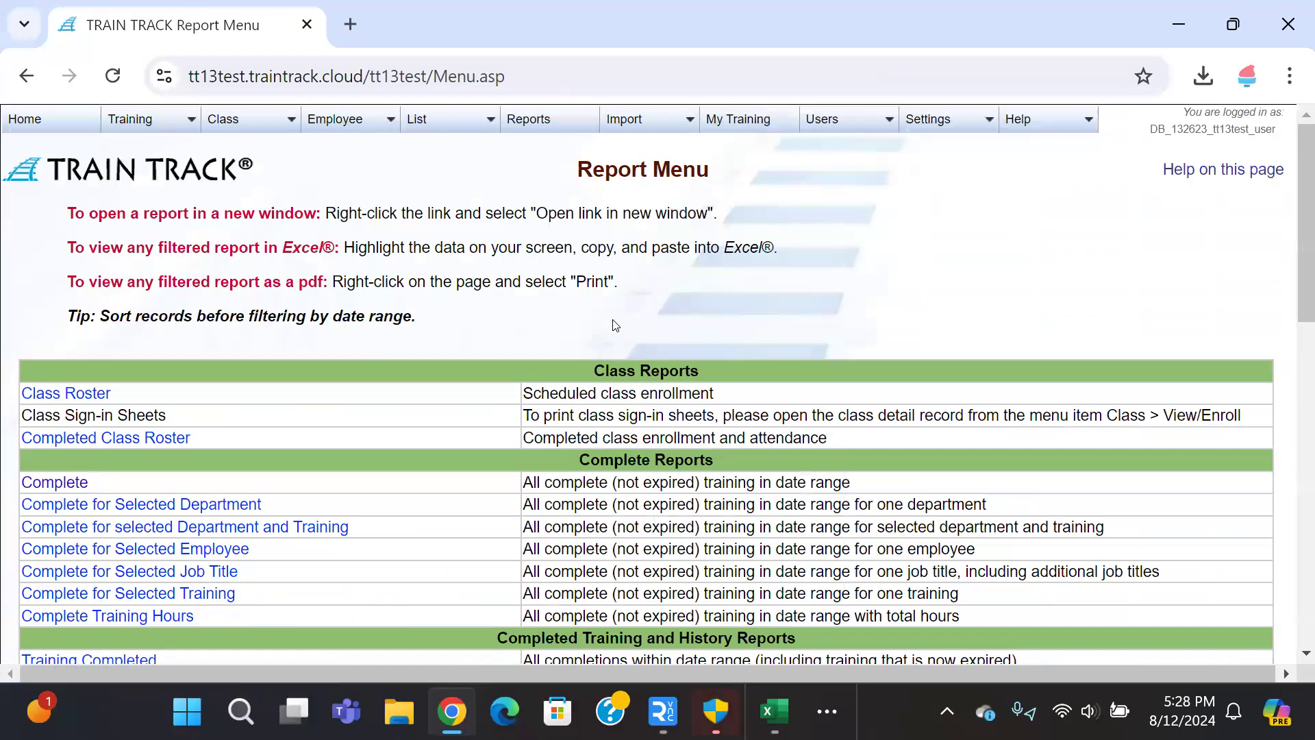
pyautogui.scroll(-3, 616, 321)
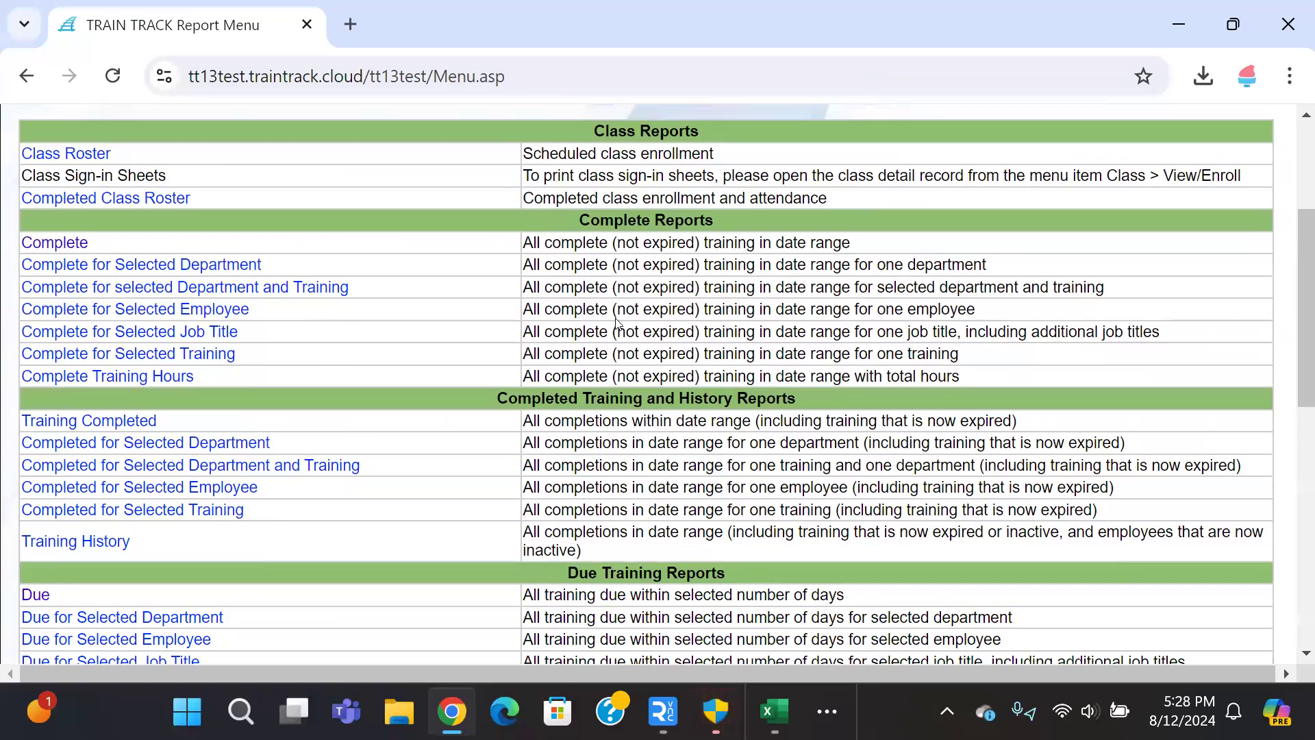
pyautogui.scroll(-3, 616, 321)
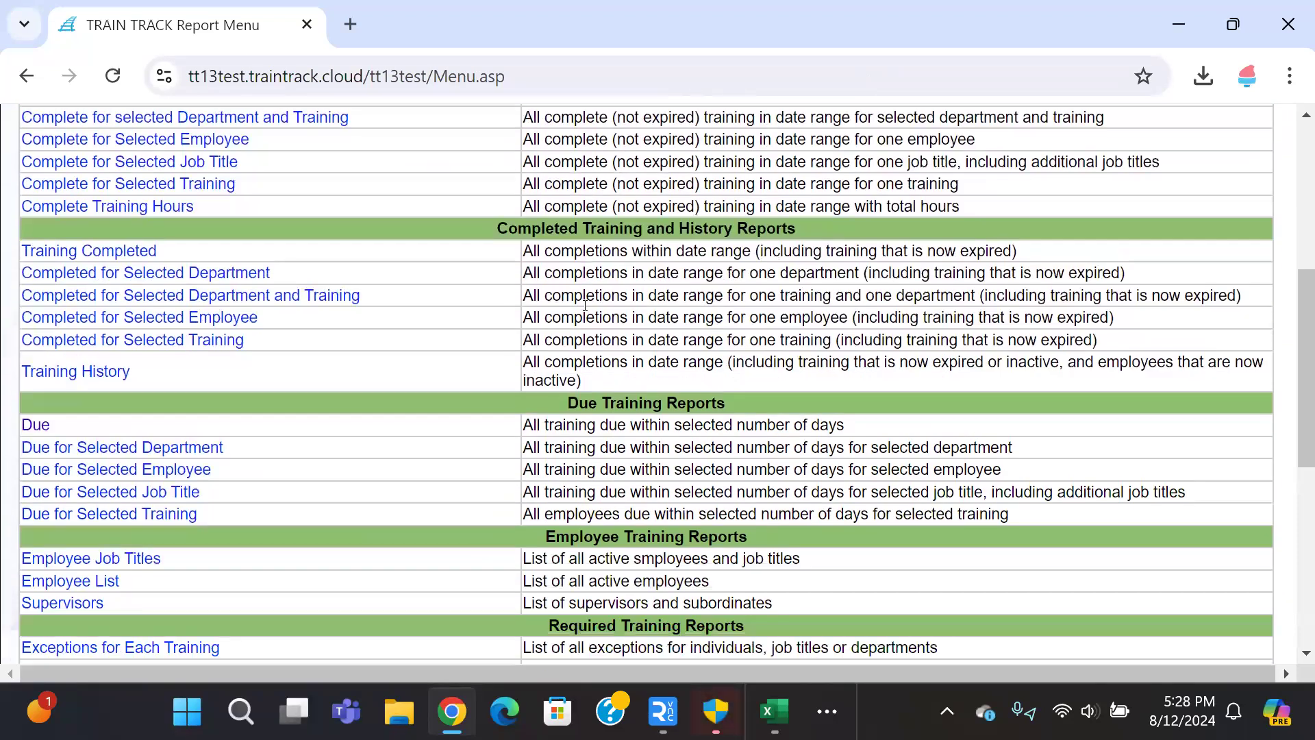
pyautogui.scroll(2, 586, 311)
pyautogui.scroll(5, 586, 311)
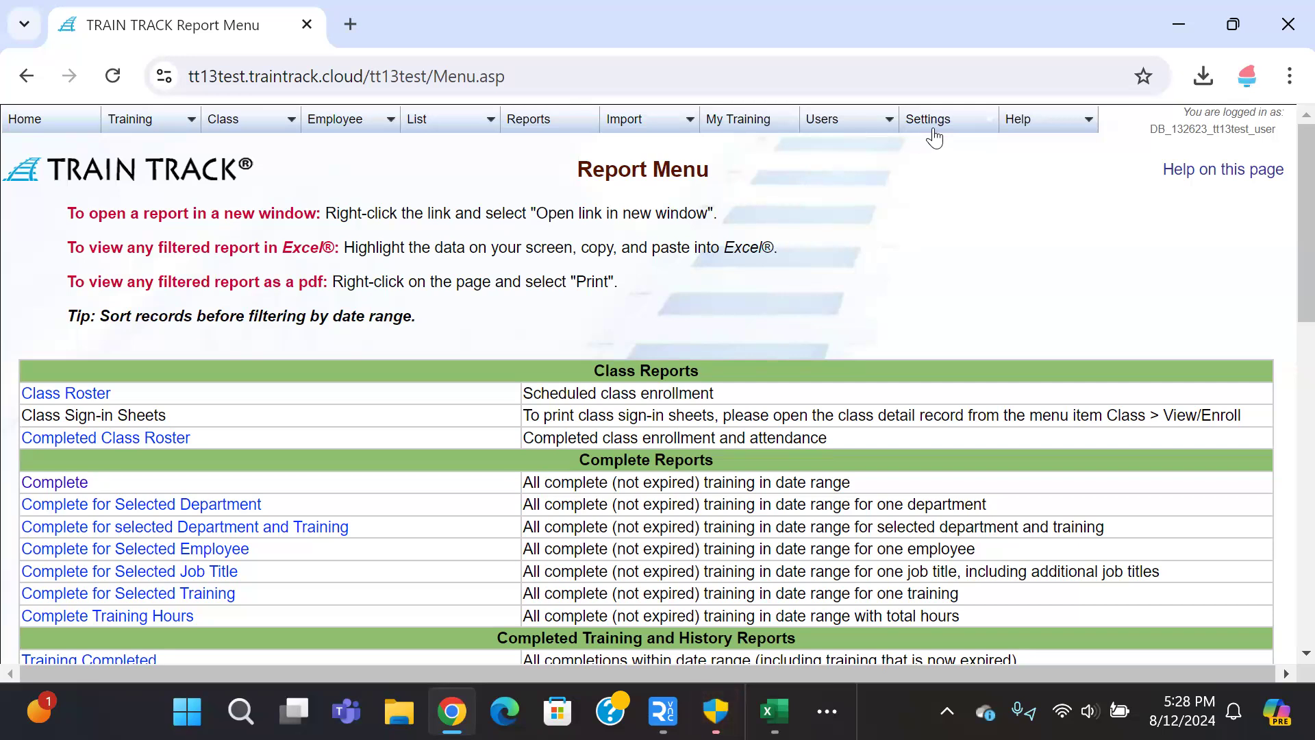
pyautogui.moveTo(941, 126)
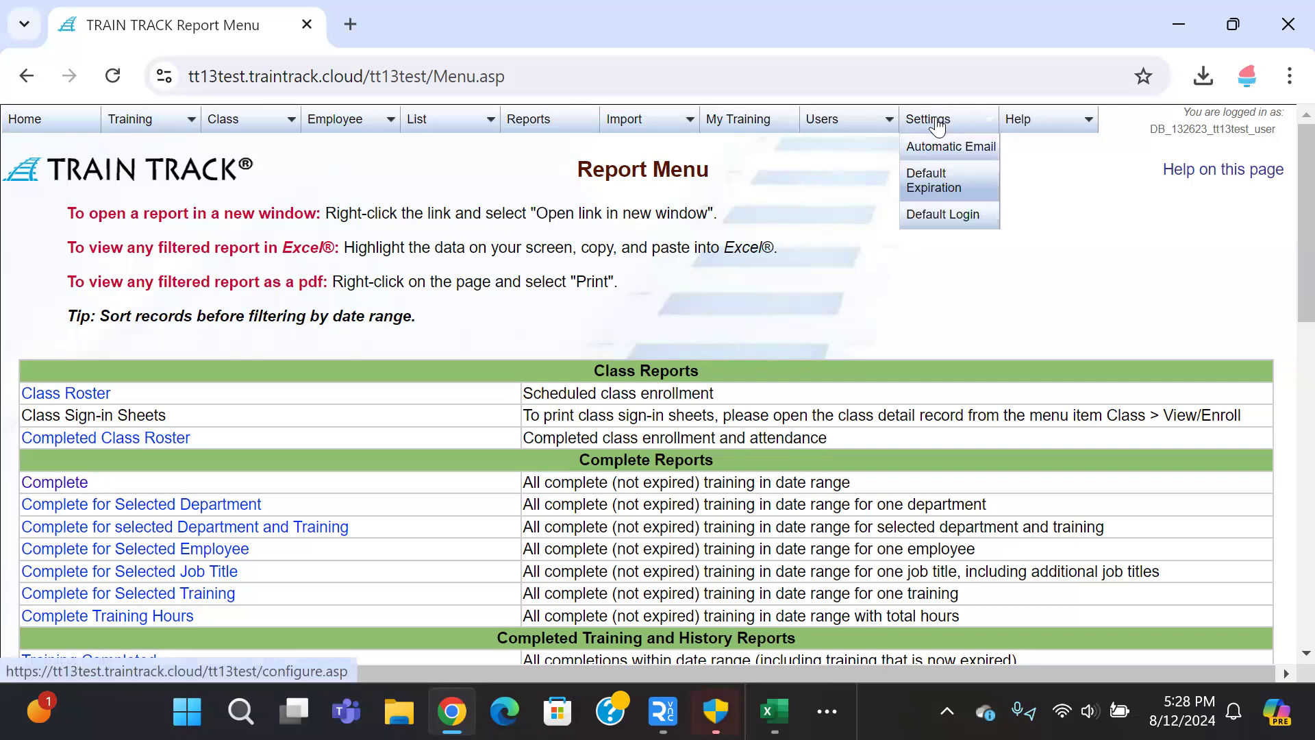
# Step: Open the Default Login settings and keep Email as the Employee Login
pyautogui.click(935, 220)
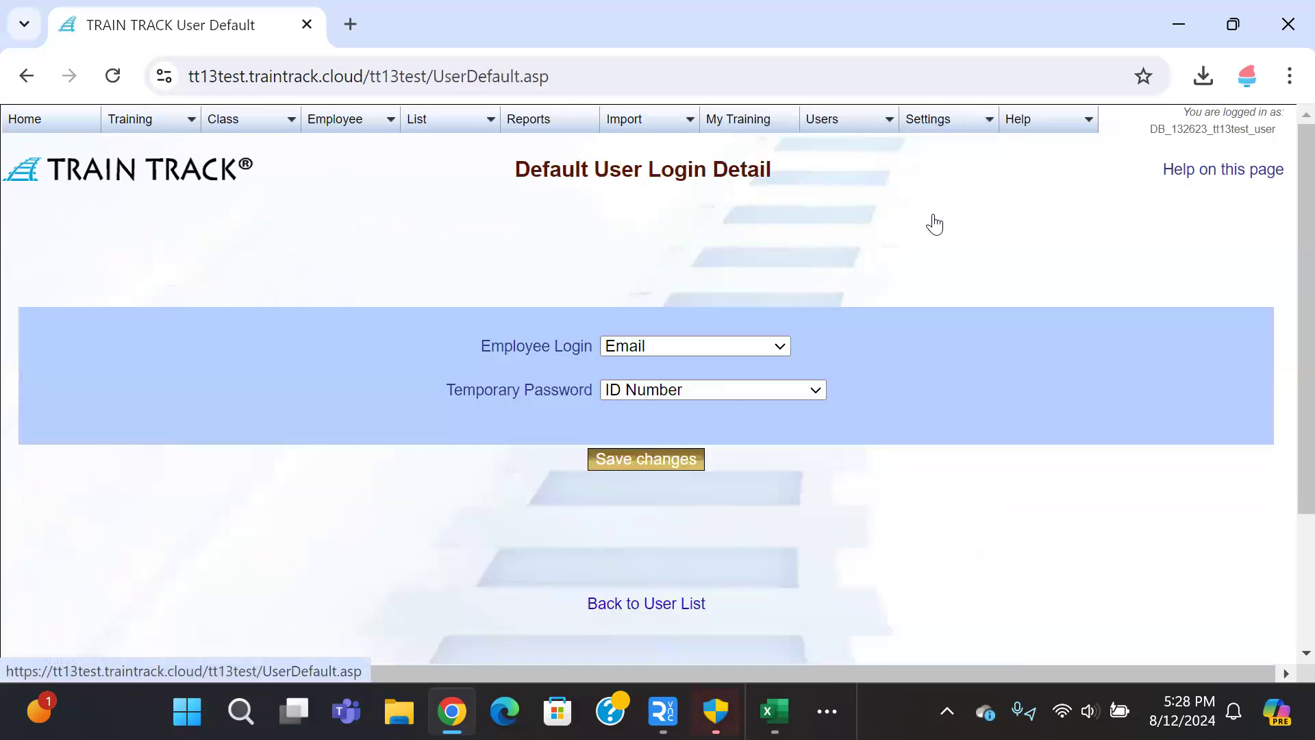
pyautogui.click(780, 350)
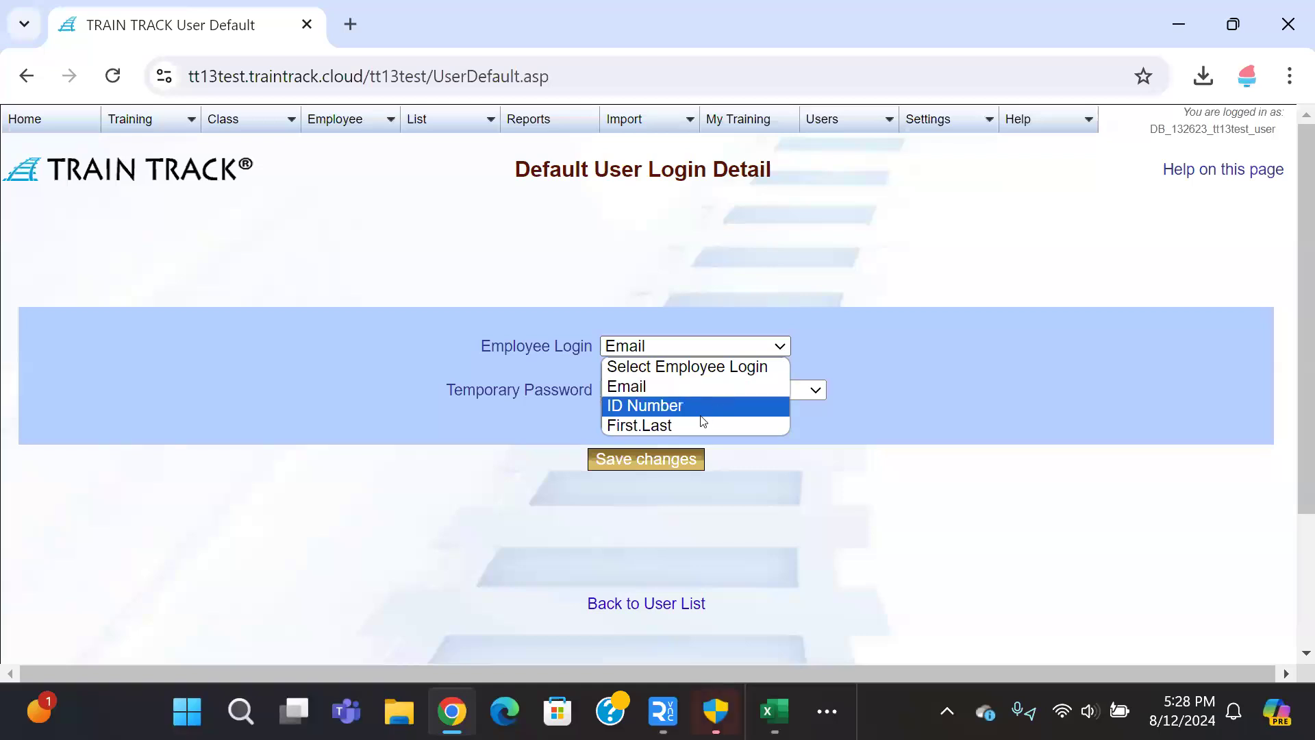
pyautogui.click(716, 350)
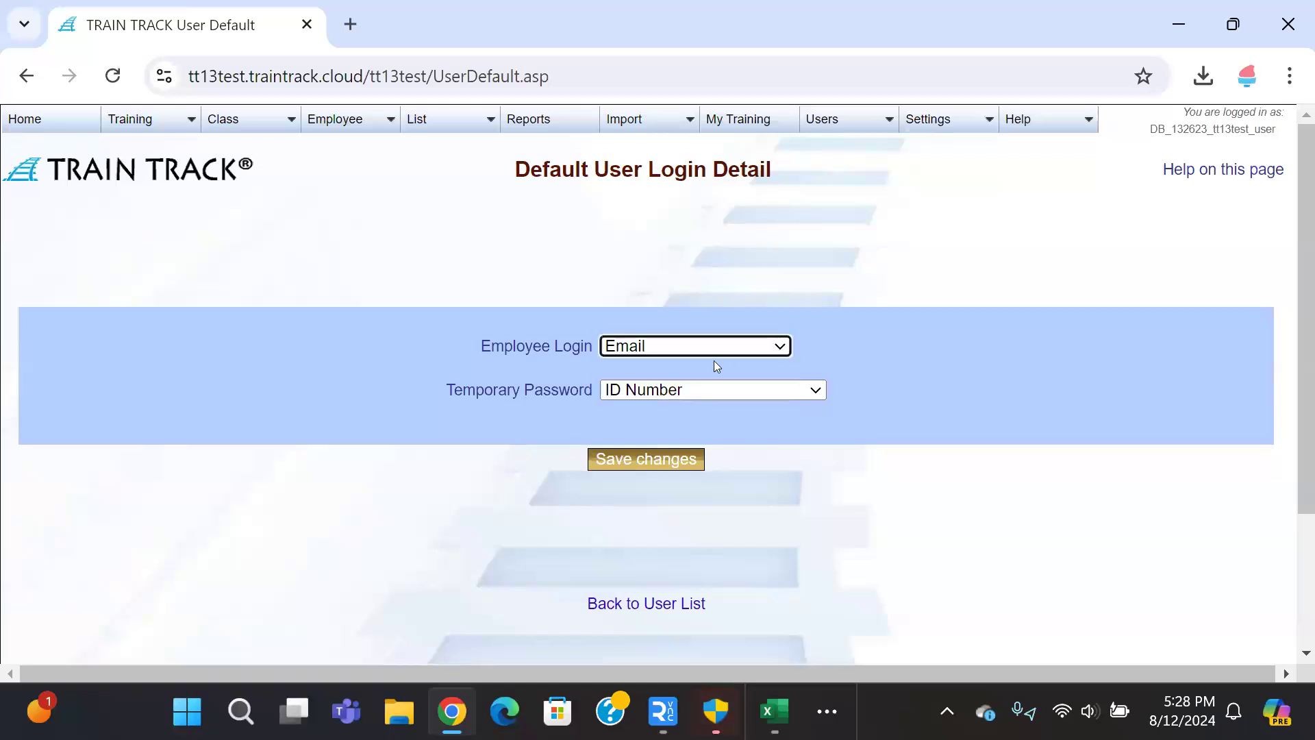
# Step: Review the Temporary Password choices, leaving it set to ID Number
pyautogui.click(779, 391)
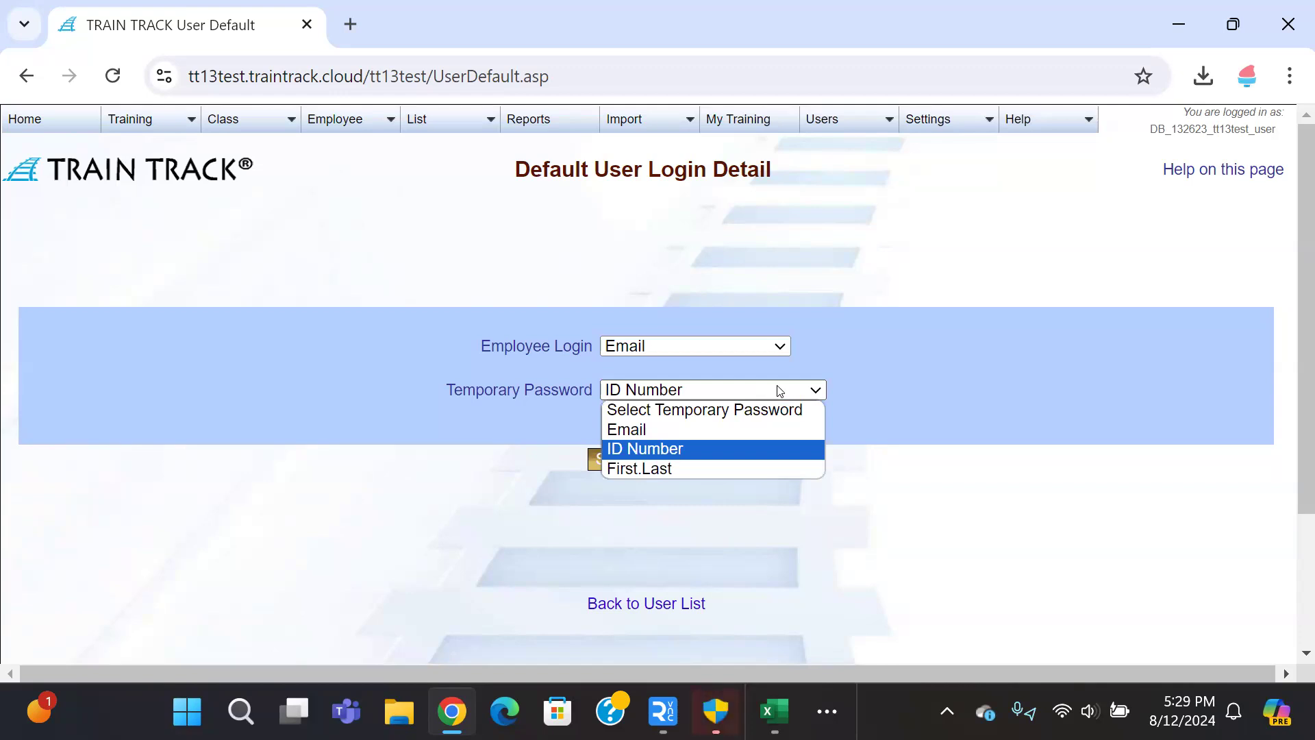
pyautogui.click(778, 391)
pyautogui.click(779, 391)
pyautogui.click(698, 286)
pyautogui.moveTo(931, 124)
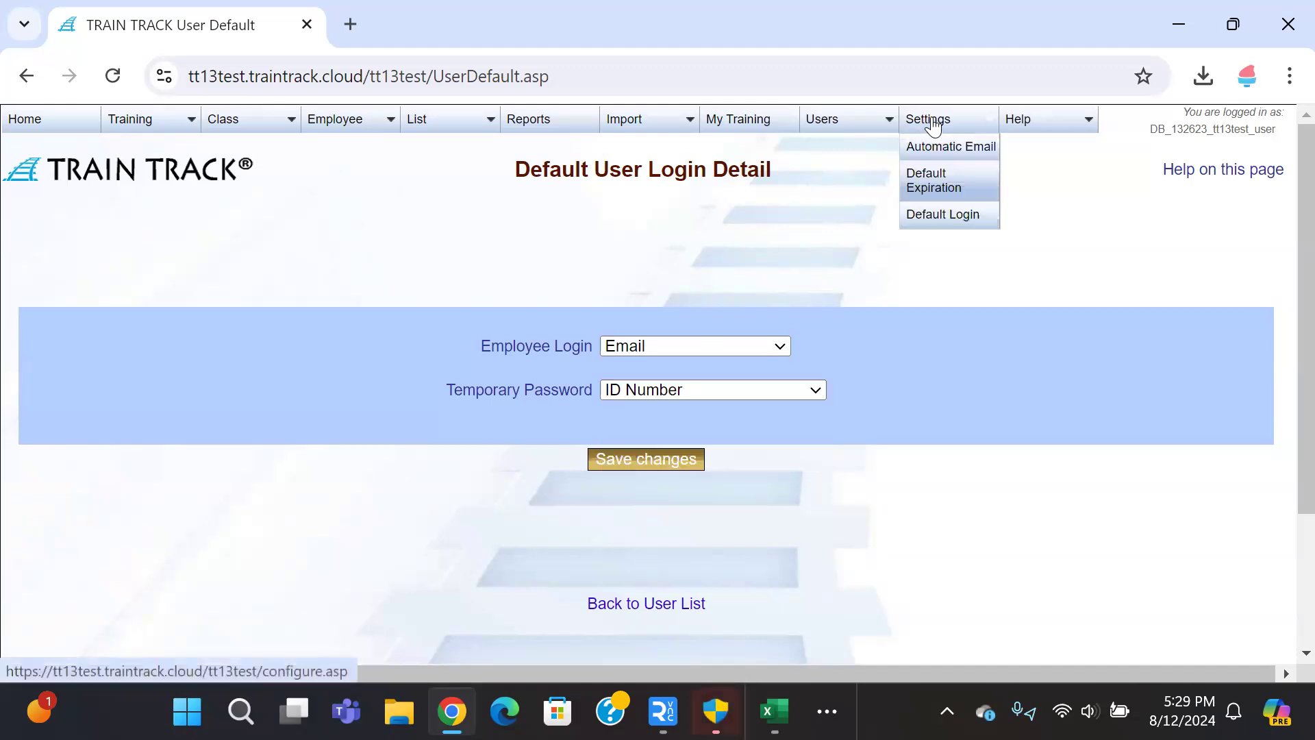